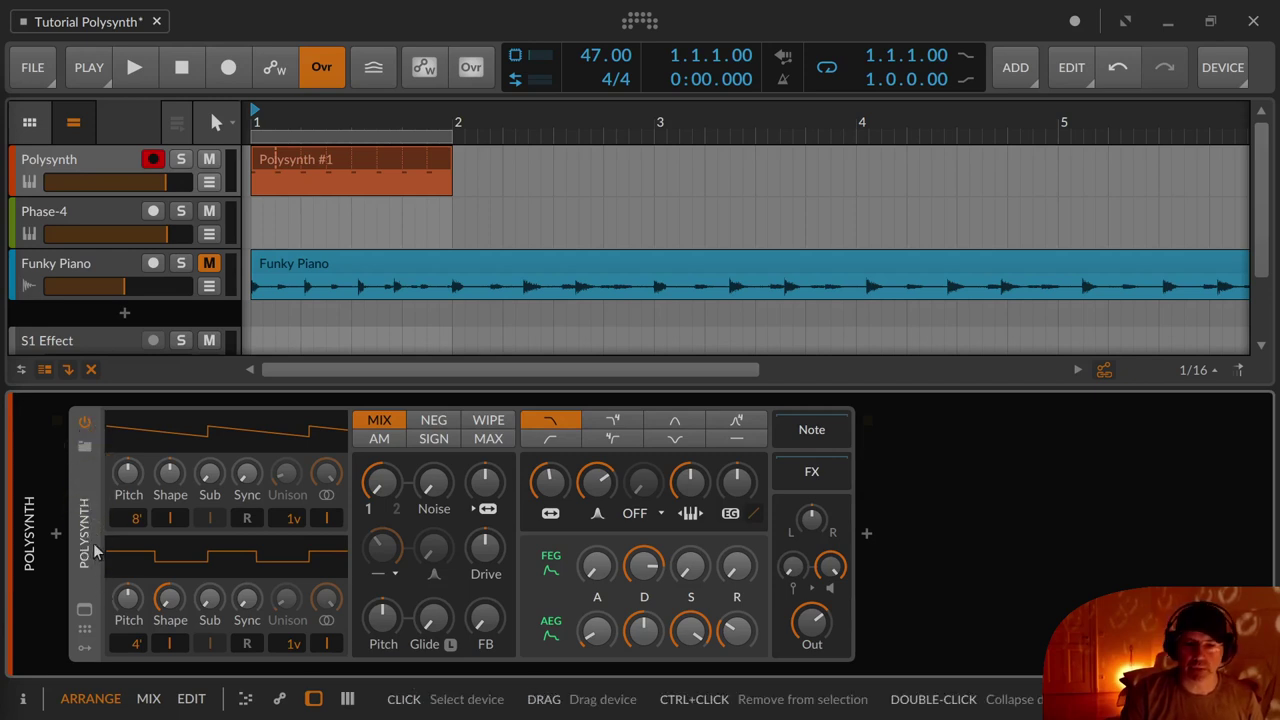
Show and hide the Polysynth's expanded device view, remote controls and modulators one after another
click(84, 610)
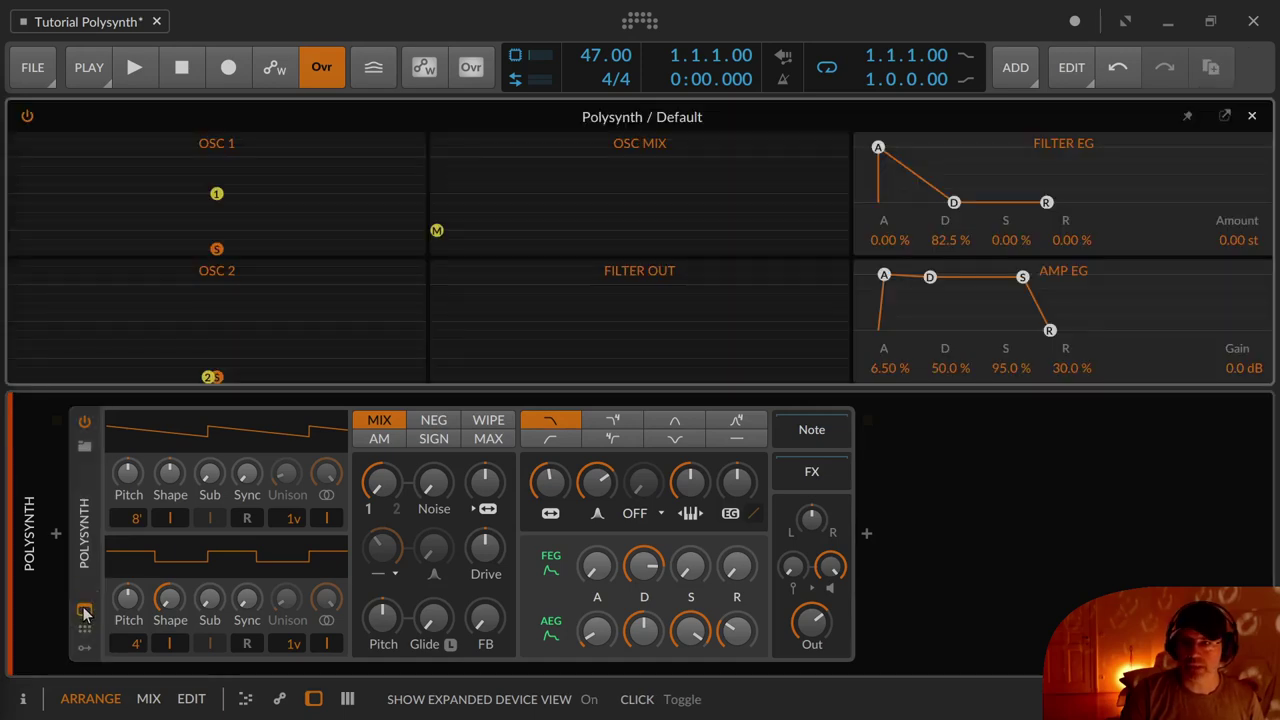
click(84, 612)
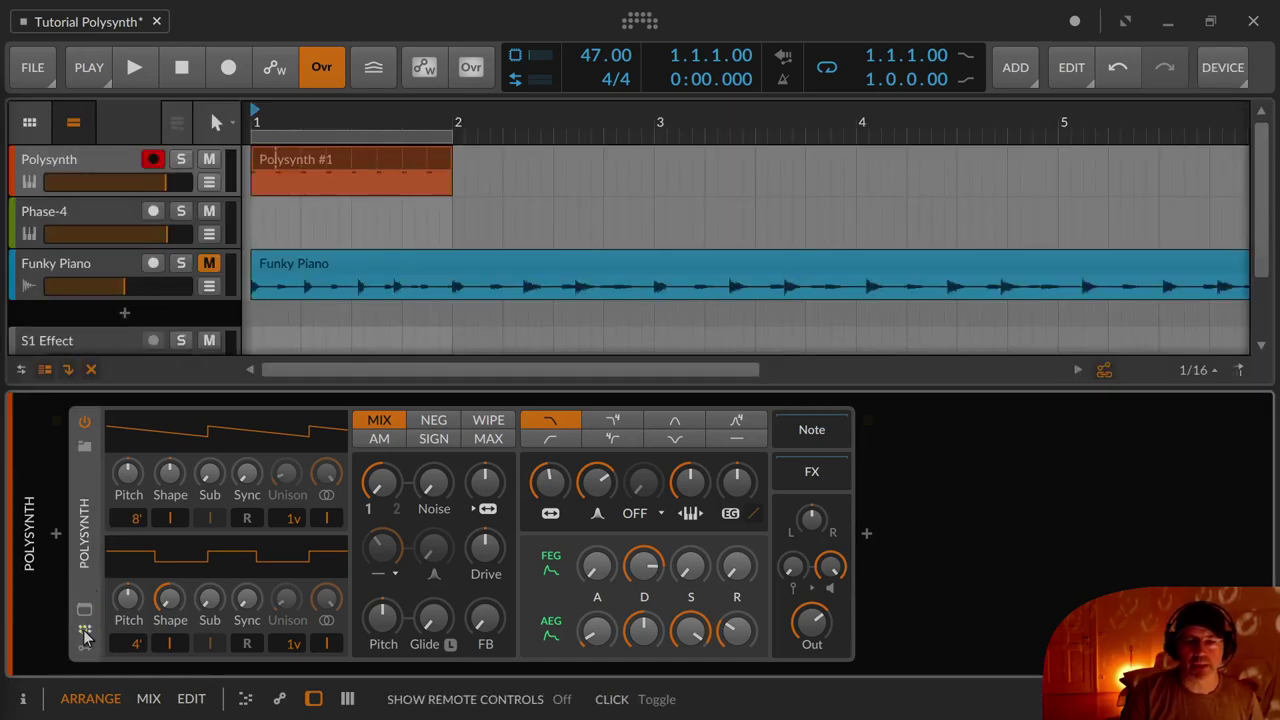
click(85, 633)
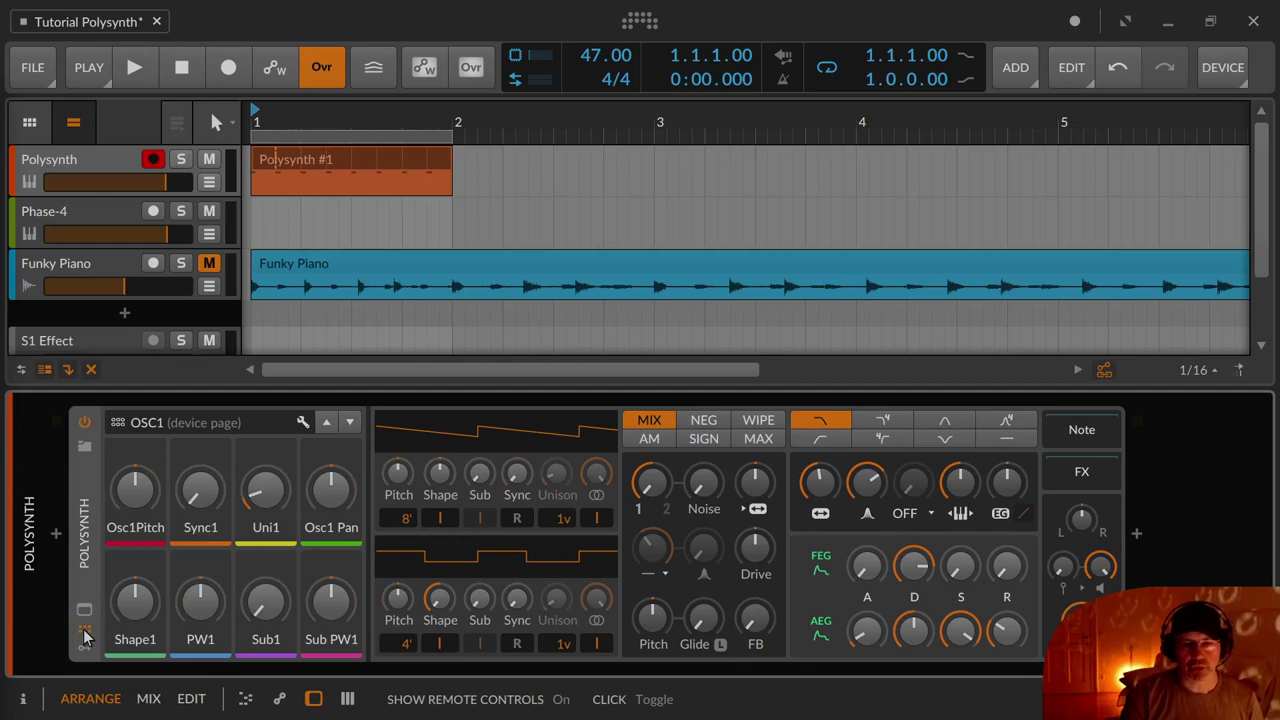
click(85, 633)
click(85, 650)
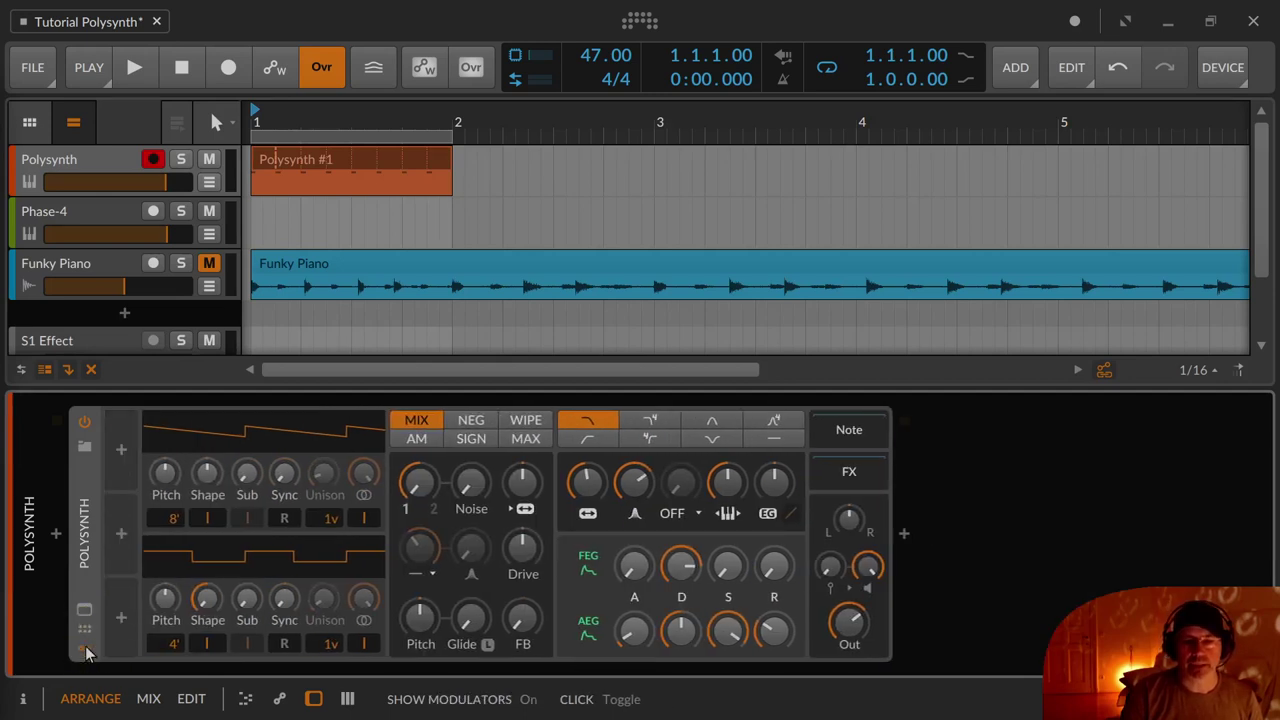
click(85, 650)
click(85, 650)
click(85, 648)
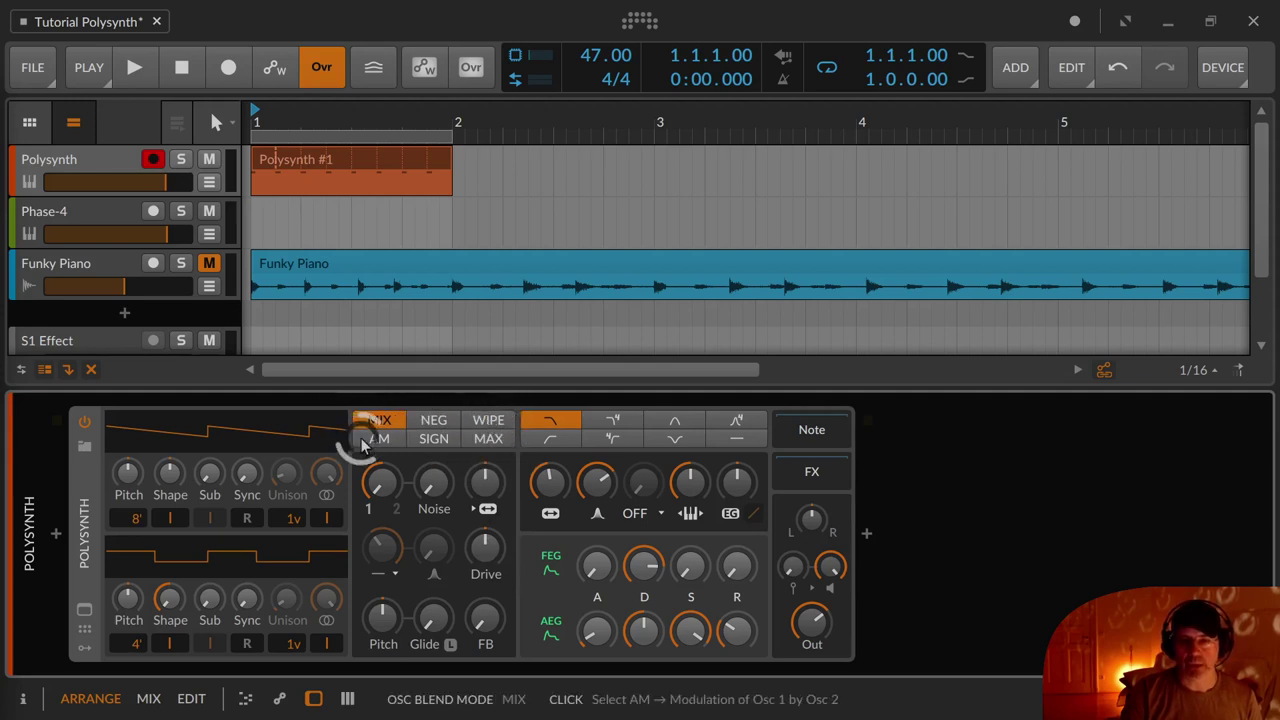
Try a blend of both oscillators, return the mix fully to oscillator 1, and show and hide the FX chain
drag(379, 483, 379, 545)
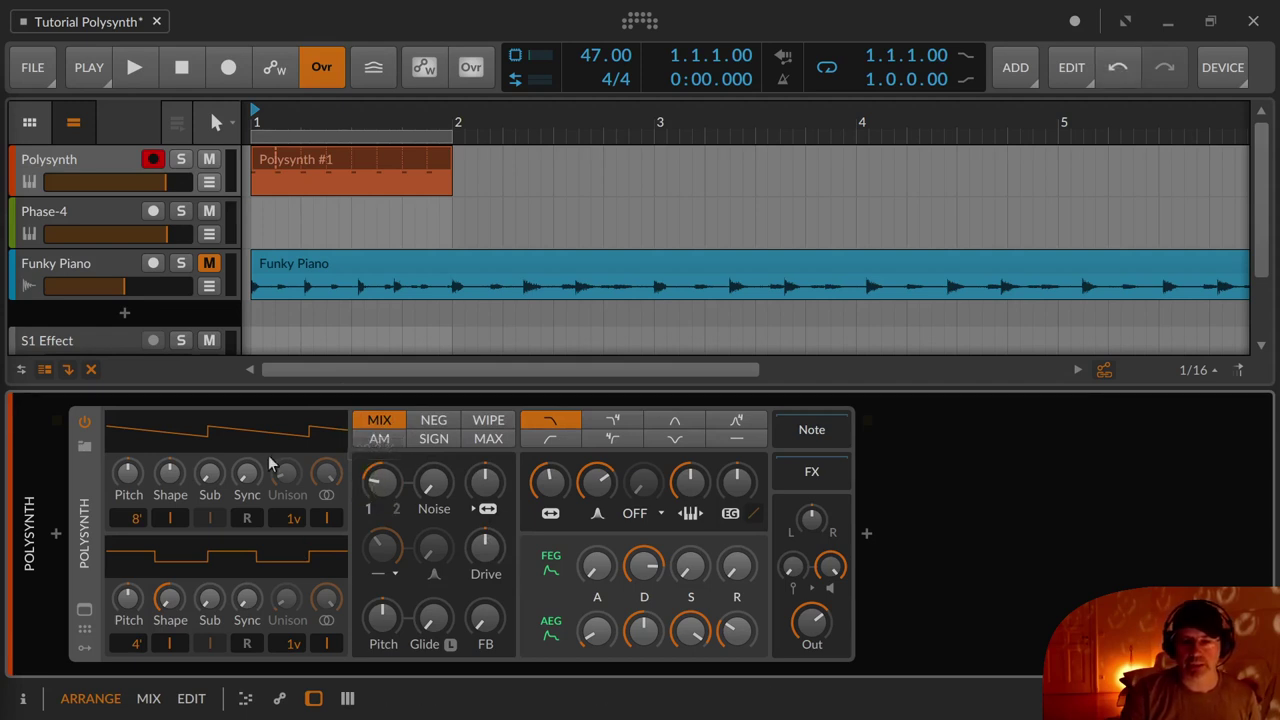
drag(380, 482, 433, 492)
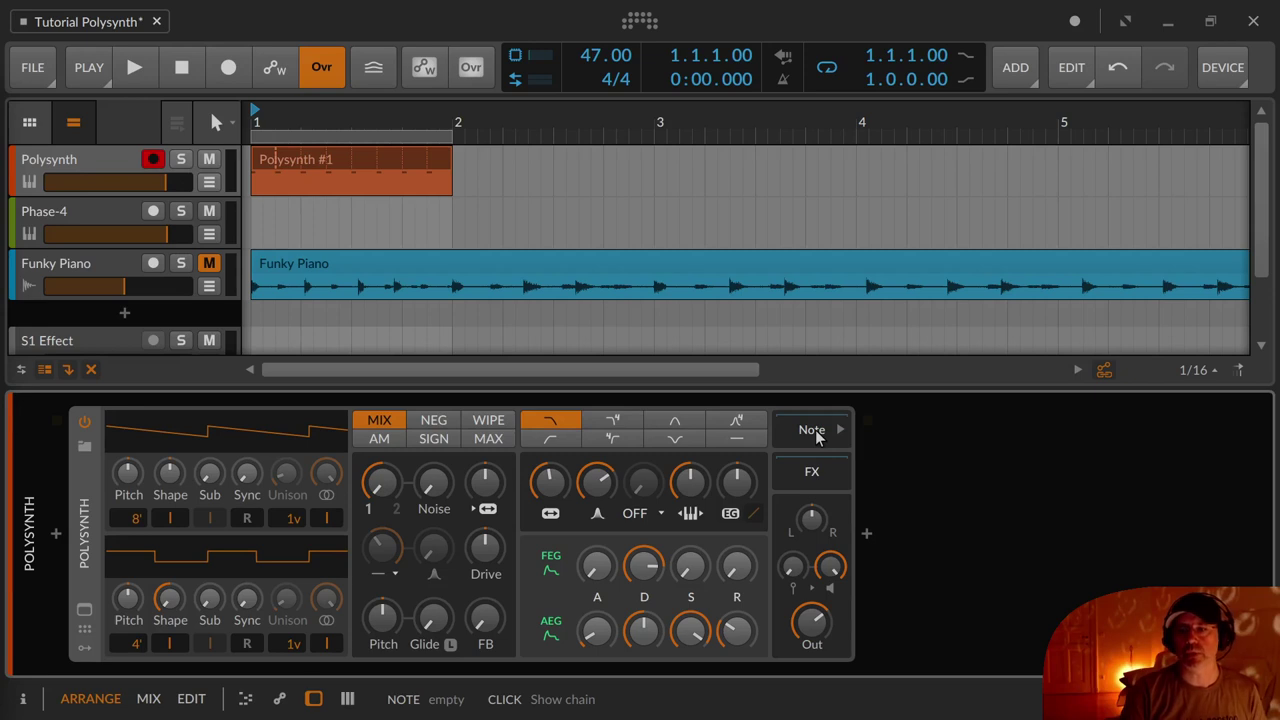
click(818, 478)
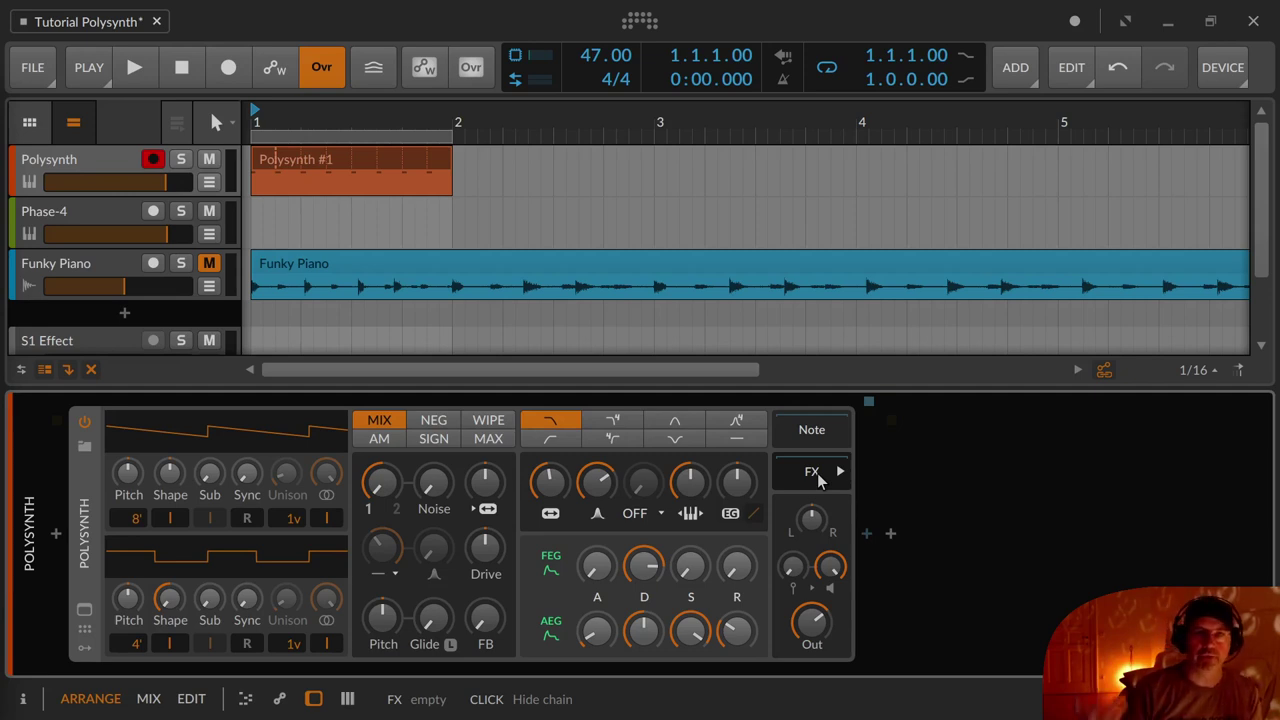
click(818, 478)
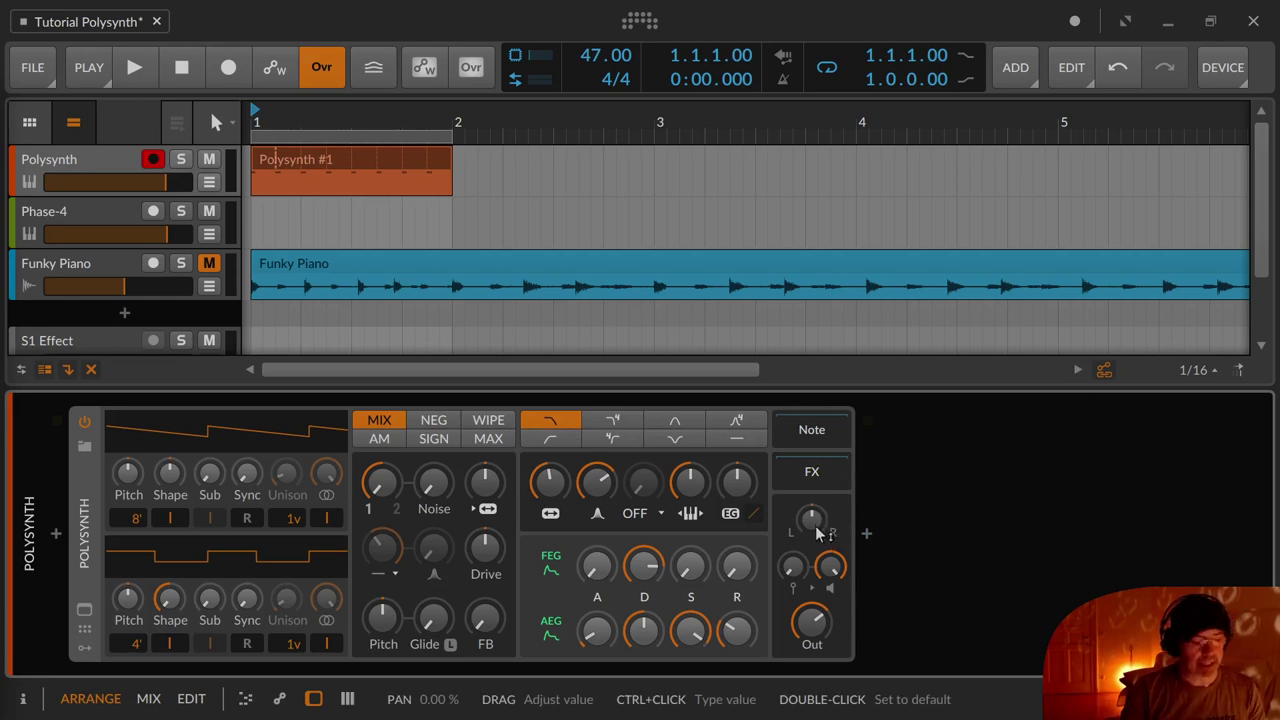
Nudge the Polysynth's pan to 2.86 % and test the amp velocity sensitivity at +30.0 dB before returning it to 0.0 dB
mouse_move(818, 533)
mouse_down()
mouse_move(818, 575)
mouse_move(818, 500)
mouse_move(818, 538)
mouse_up()
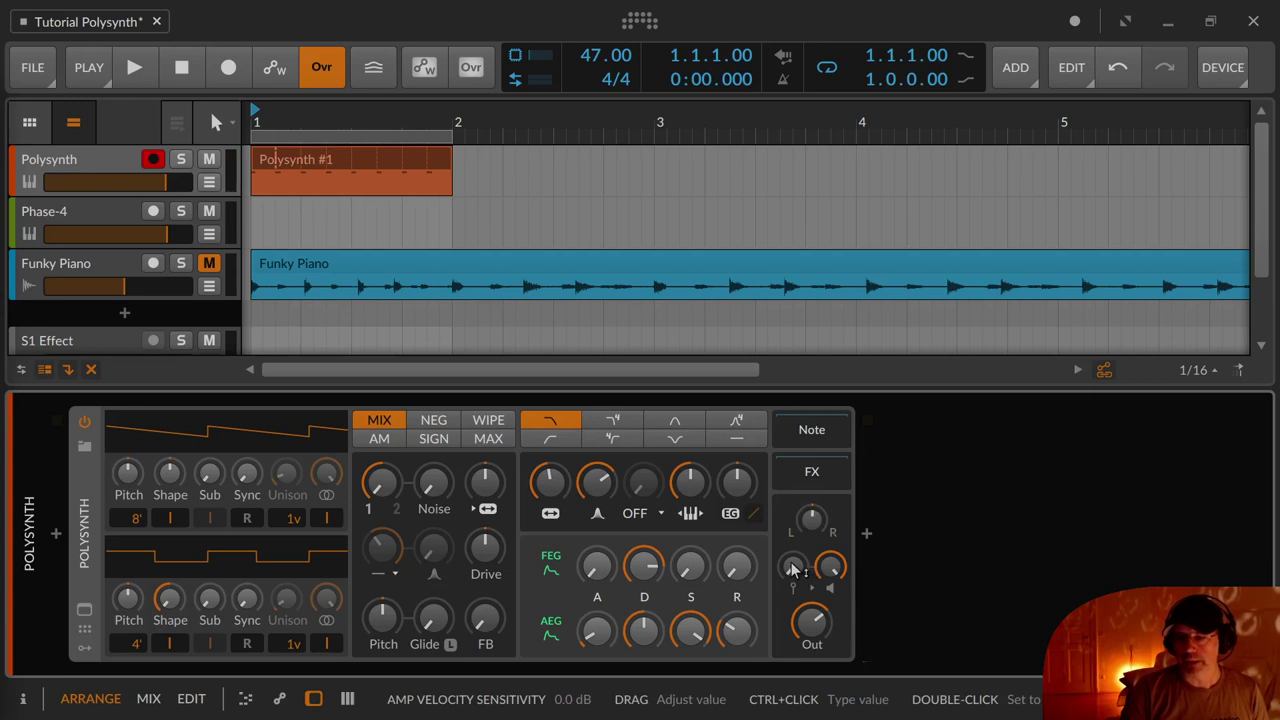
mouse_move(793, 577)
mouse_down()
mouse_move(793, 545)
mouse_move(830, 590)
mouse_move(830, 575)
mouse_move(830, 592)
mouse_move(792, 568)
mouse_move(792, 590)
mouse_move(791, 522)
mouse_move(789, 565)
mouse_up()
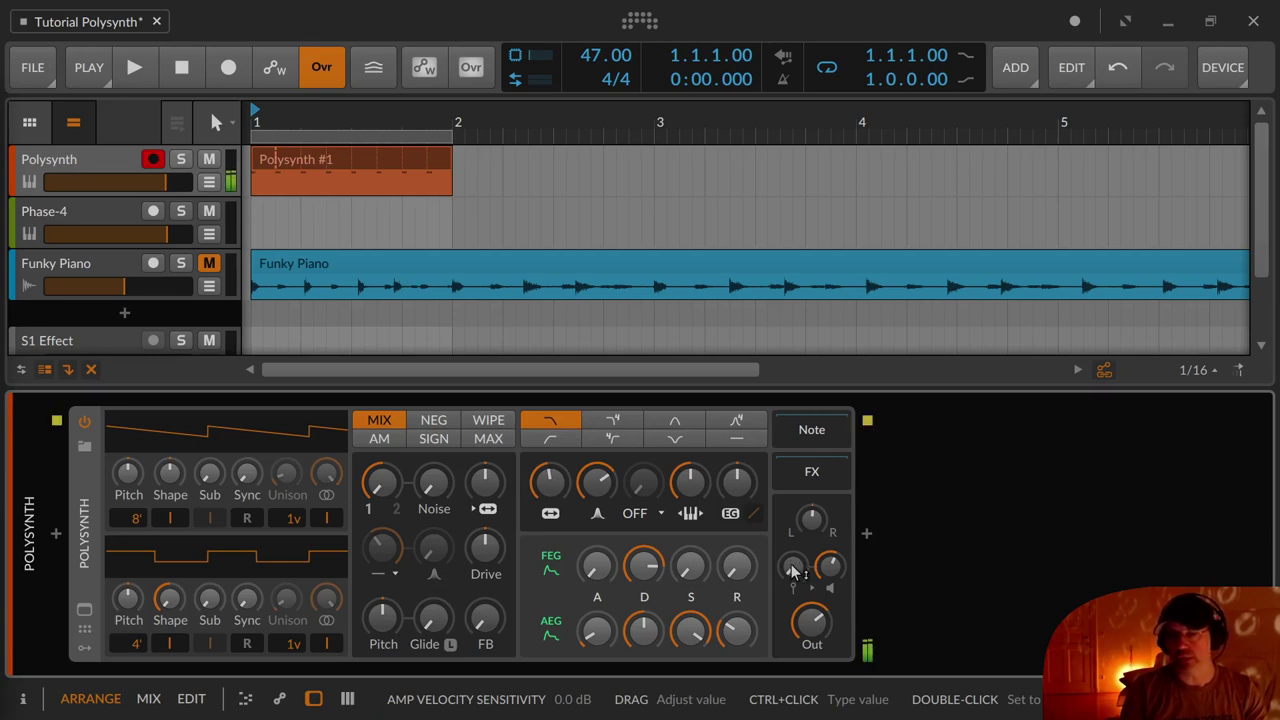
drag(791, 566, 791, 566)
click(831, 566)
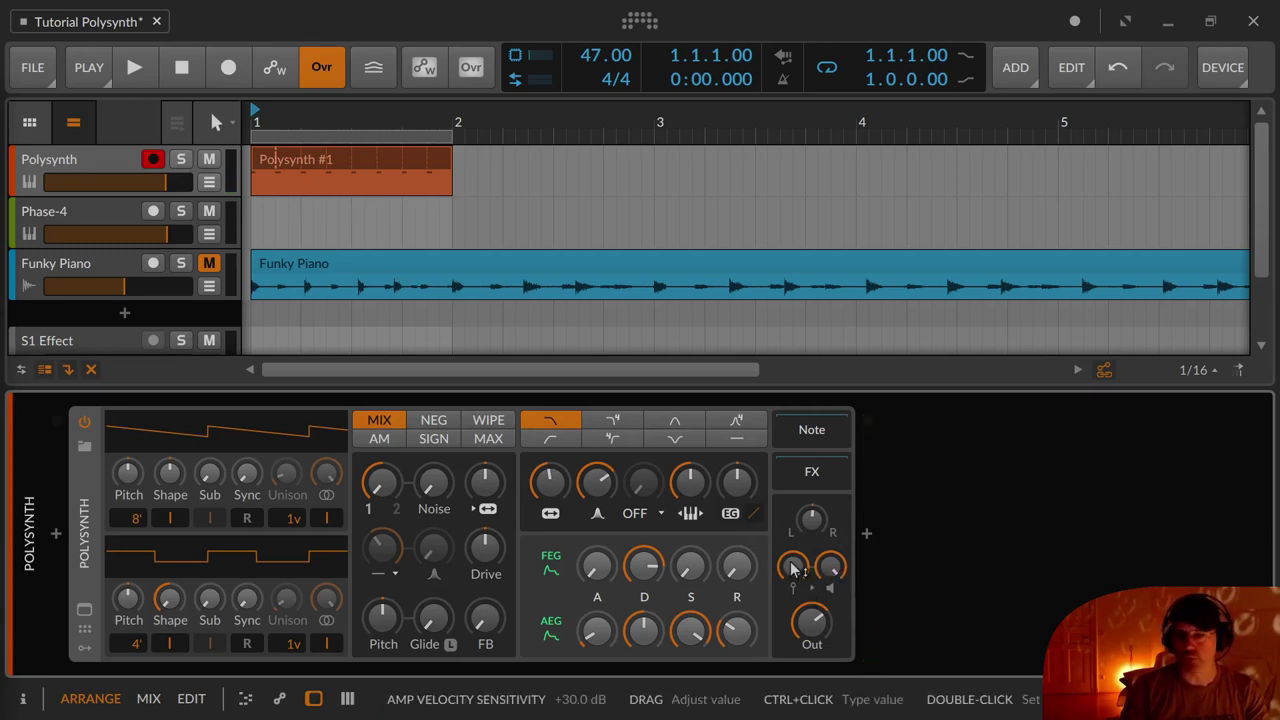
drag(795, 569, 795, 622)
double_click(791, 569)
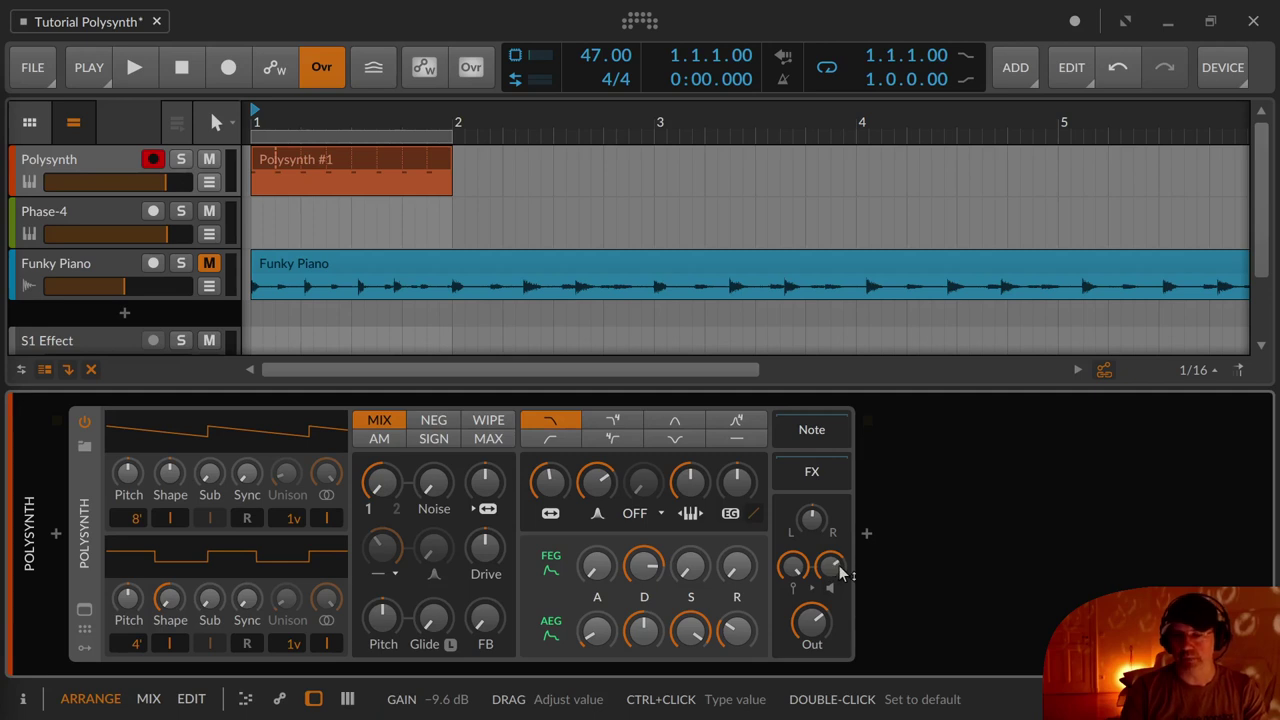
drag(793, 570, 795, 585)
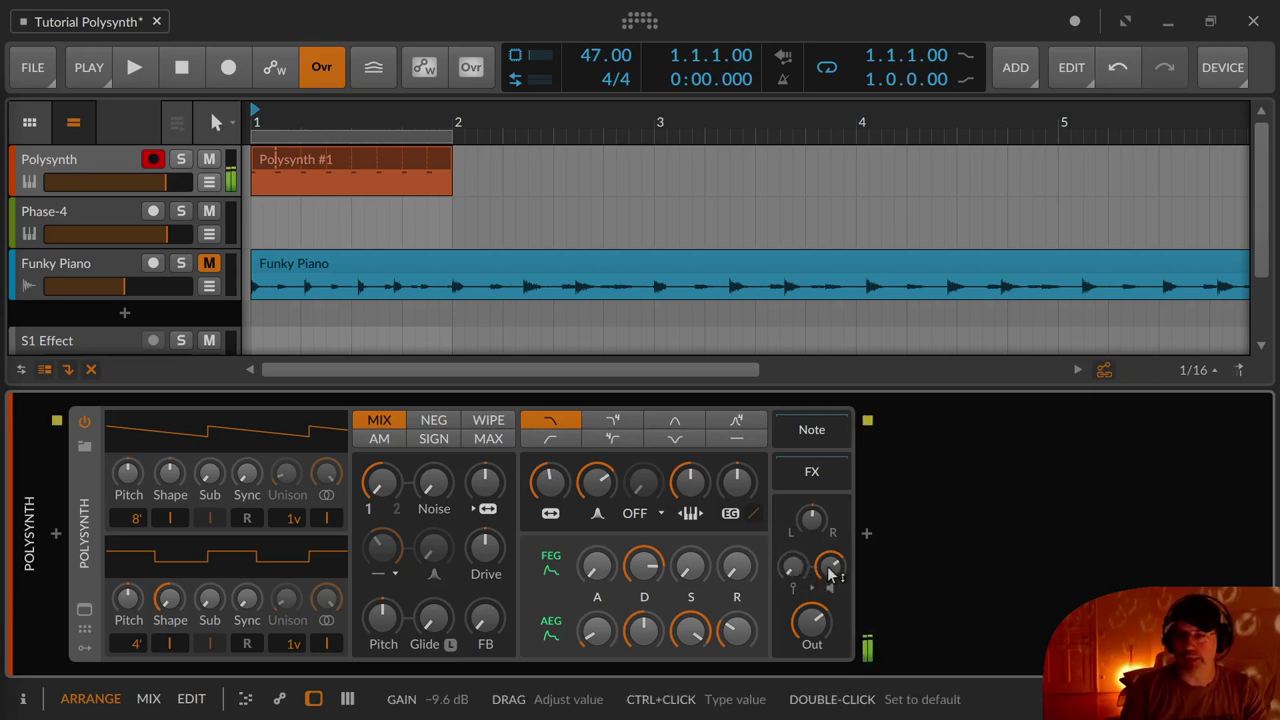
Test the Polysynth's gain at −46.0 dB, reset it to its default, and lower the output level slightly
drag(829, 568, 828, 574)
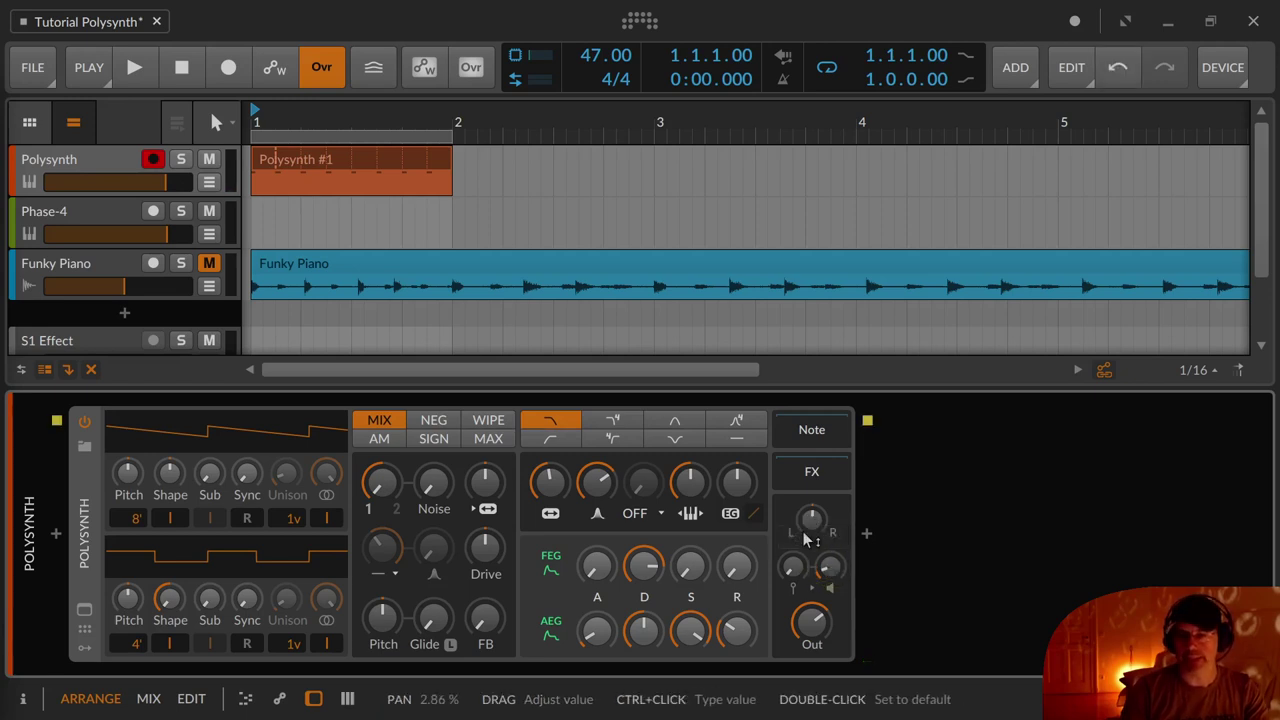
mouse_move(829, 571)
mouse_down()
mouse_move(829, 553)
mouse_move(790, 566)
mouse_move(840, 584)
mouse_up()
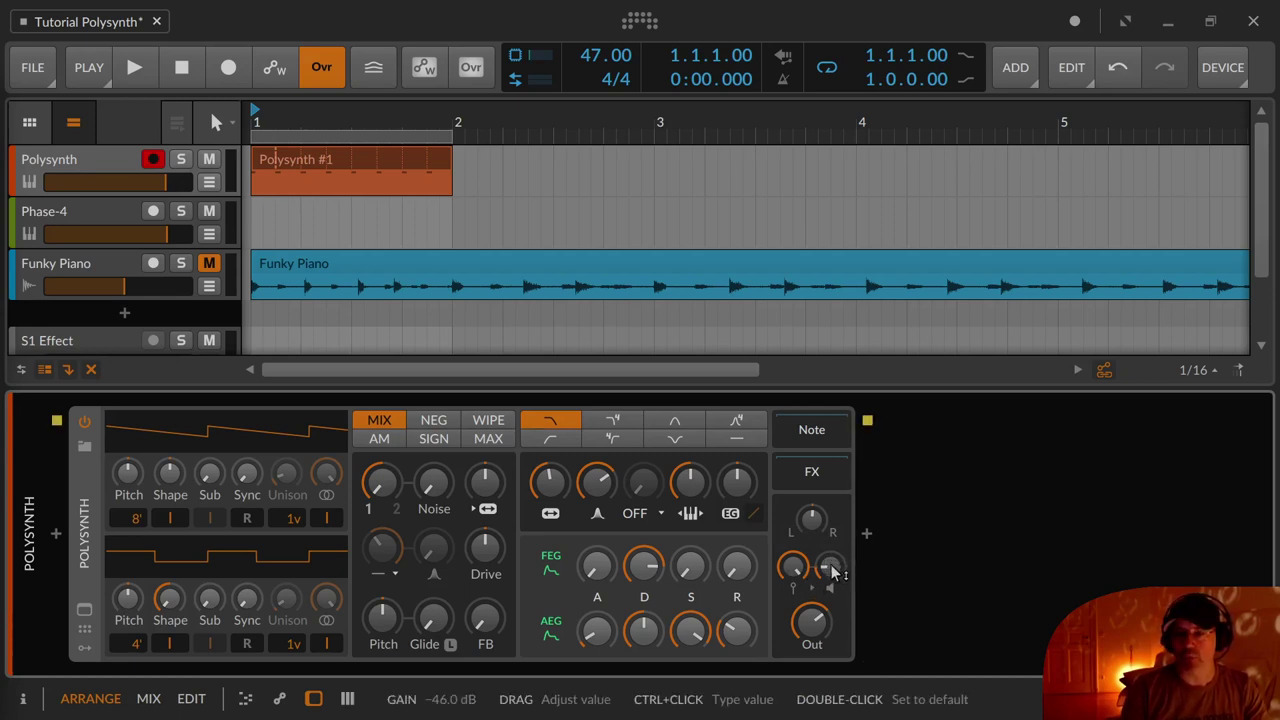
double_click(833, 572)
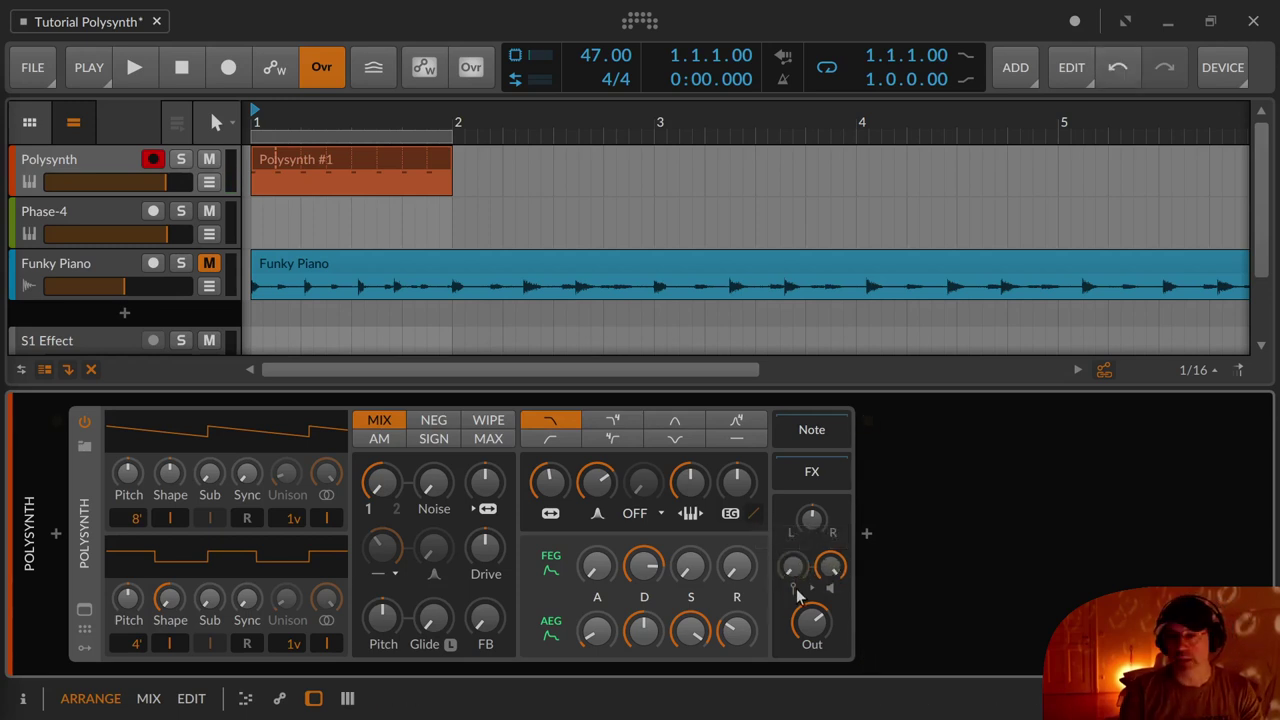
mouse_move(813, 628)
mouse_down()
mouse_move(813, 680)
mouse_move(813, 643)
mouse_up()
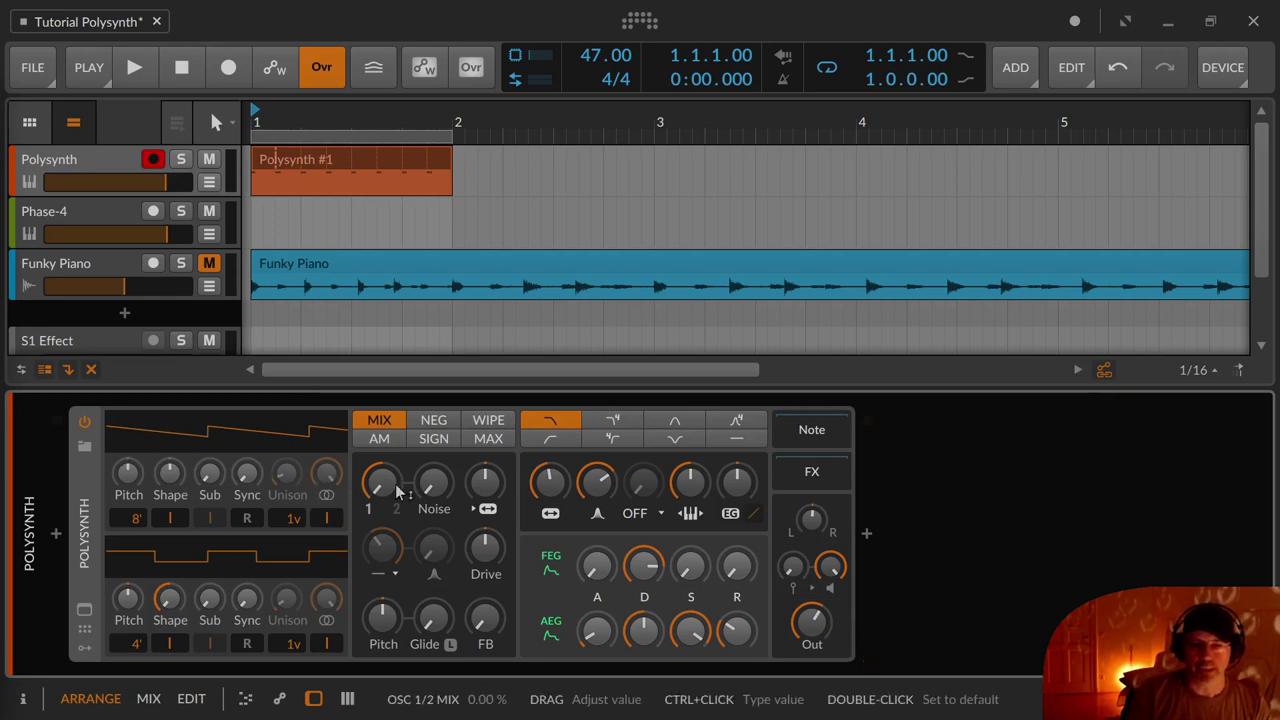
Try the 32' octave range on oscillator 1 and return it to 8'
mouse_move(398, 490)
mouse_down()
mouse_move(398, 410)
mouse_move(398, 490)
mouse_move(376, 490)
mouse_up()
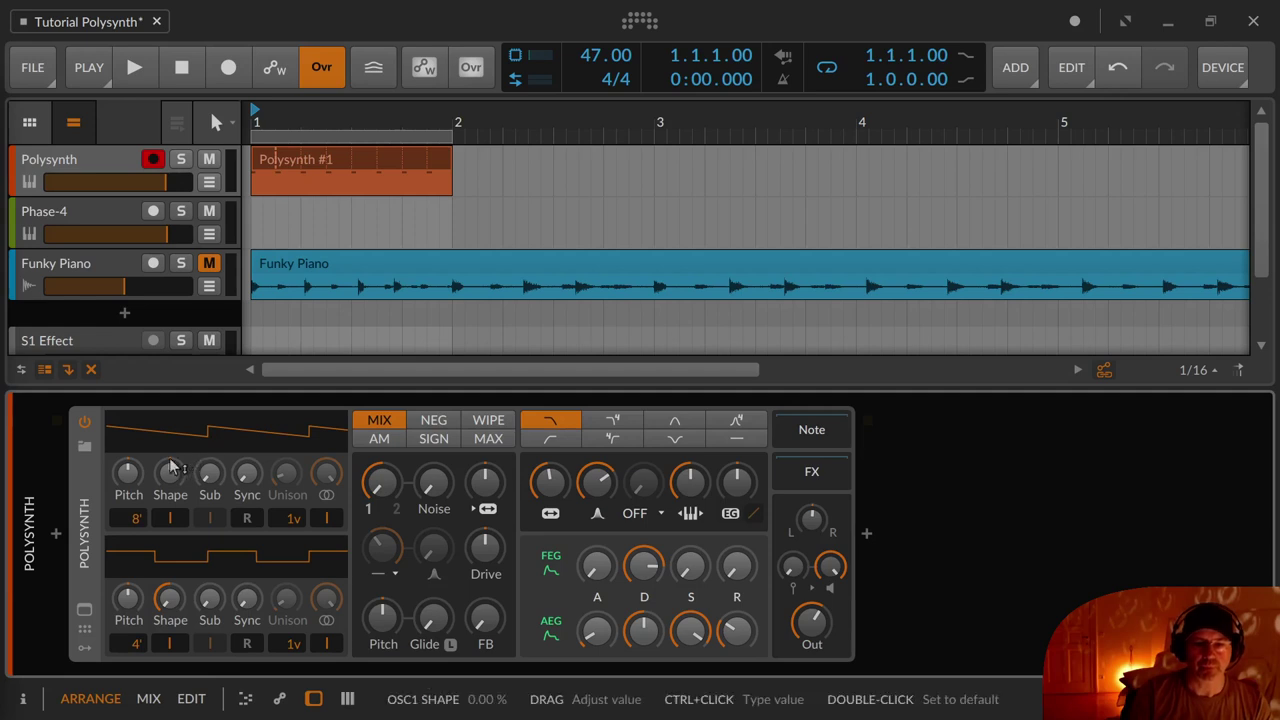
drag(133, 485, 140, 524)
key(ctrl+z)
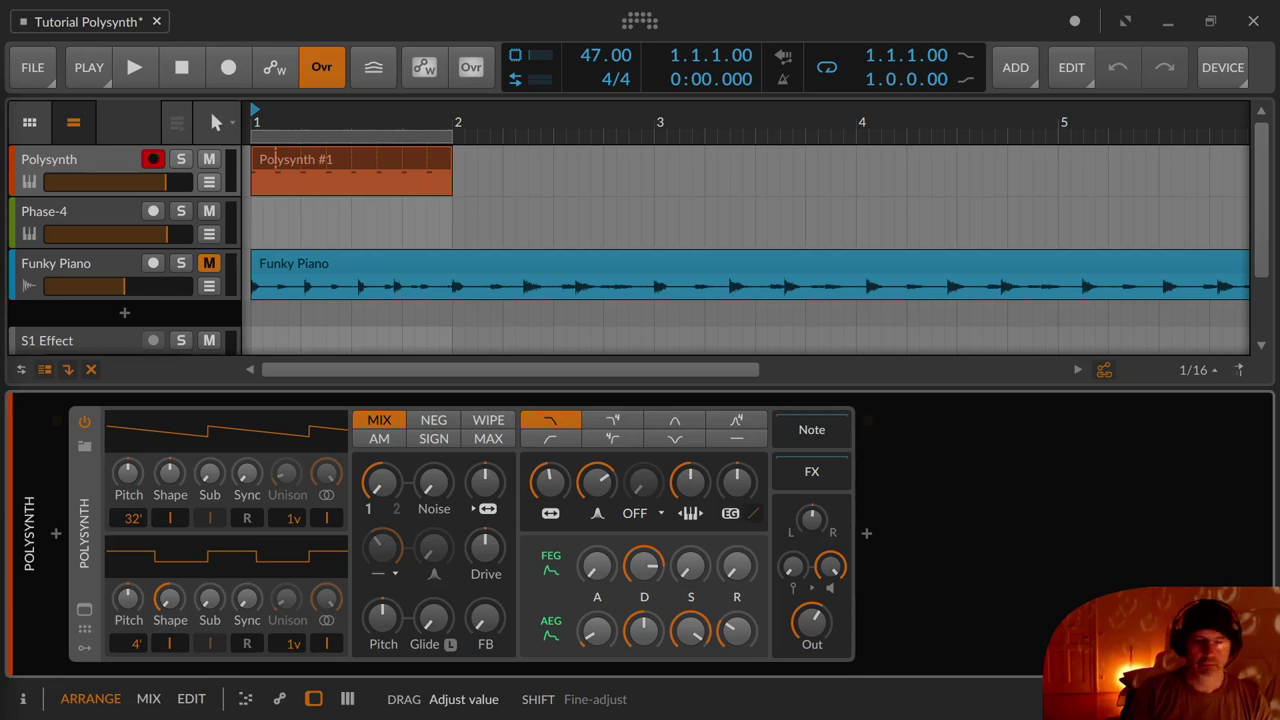
key(ctrl+shift+z)
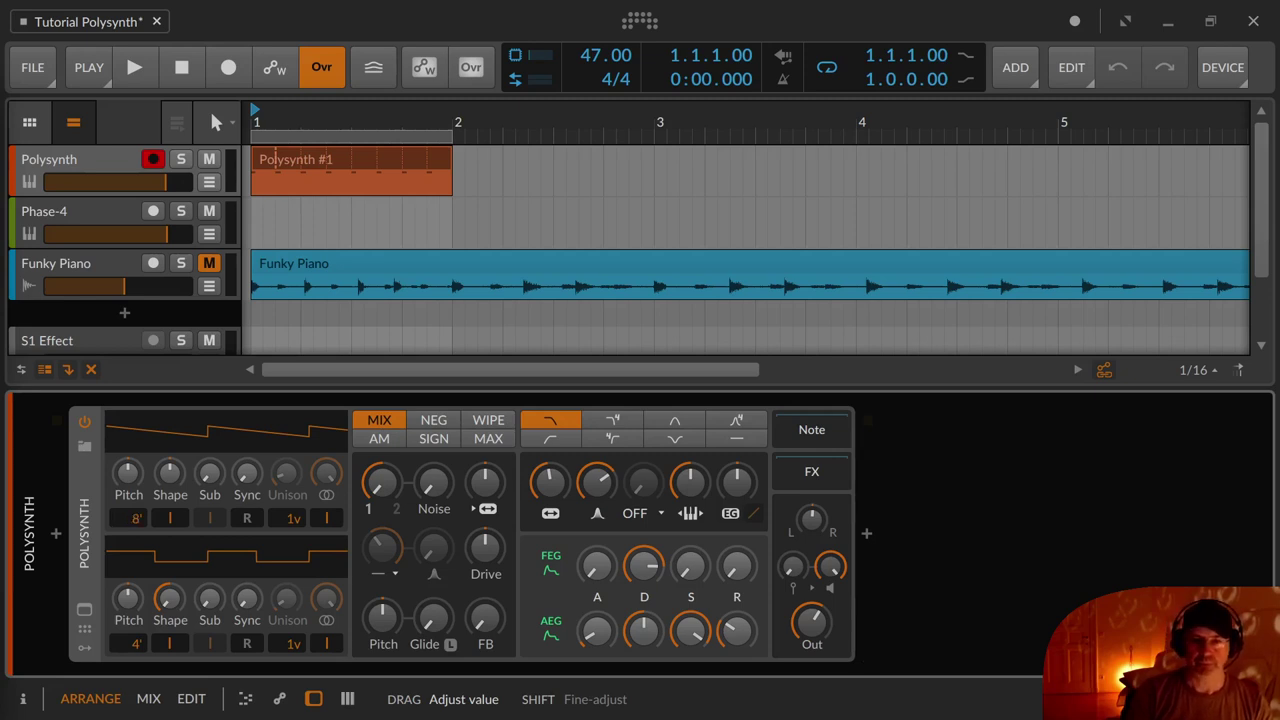
drag(136, 518, 137, 522)
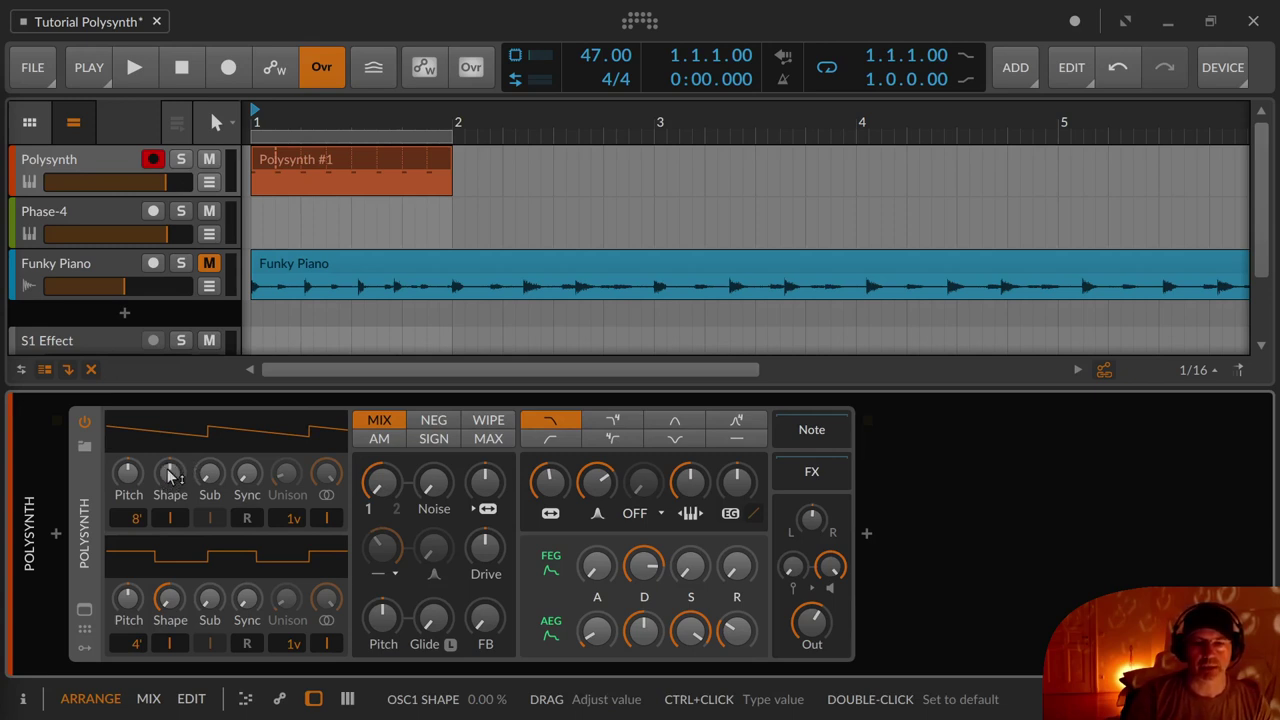
Sweep oscillator 1's Shape between −100 % and 100 % and return it to the centre saw waveform
drag(170, 477, 170, 575)
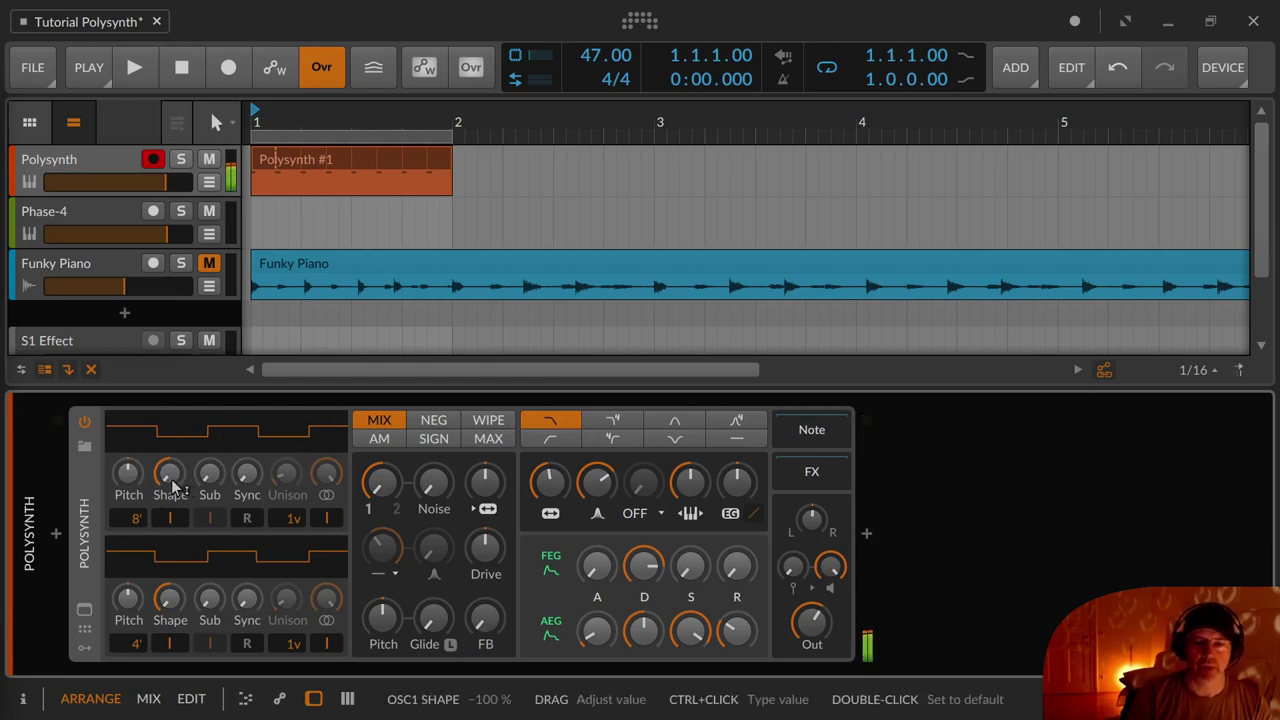
drag(170, 482, 170, 378)
drag(174, 488, 174, 392)
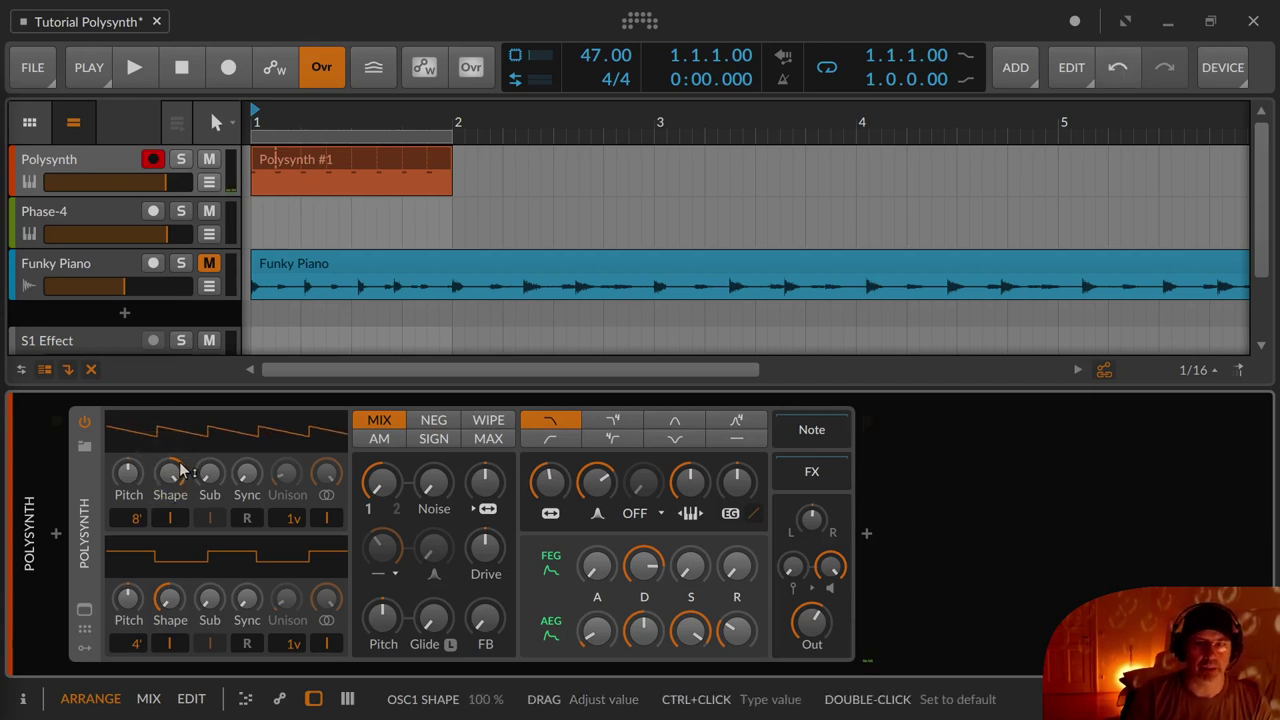
drag(180, 470, 180, 589)
drag(175, 477, 175, 370)
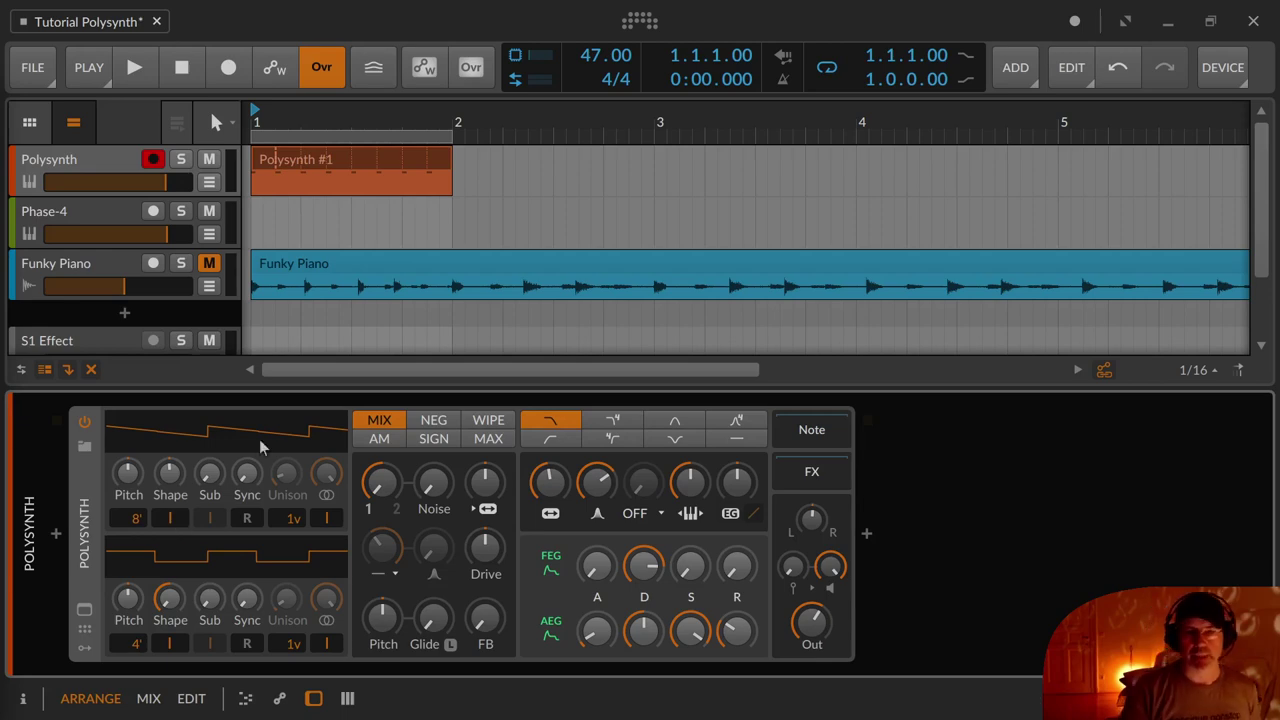
Select the Phase-4 track, open its expanded device view, and mark two successive peaks of the R waveform with vertical lines
click(100, 210)
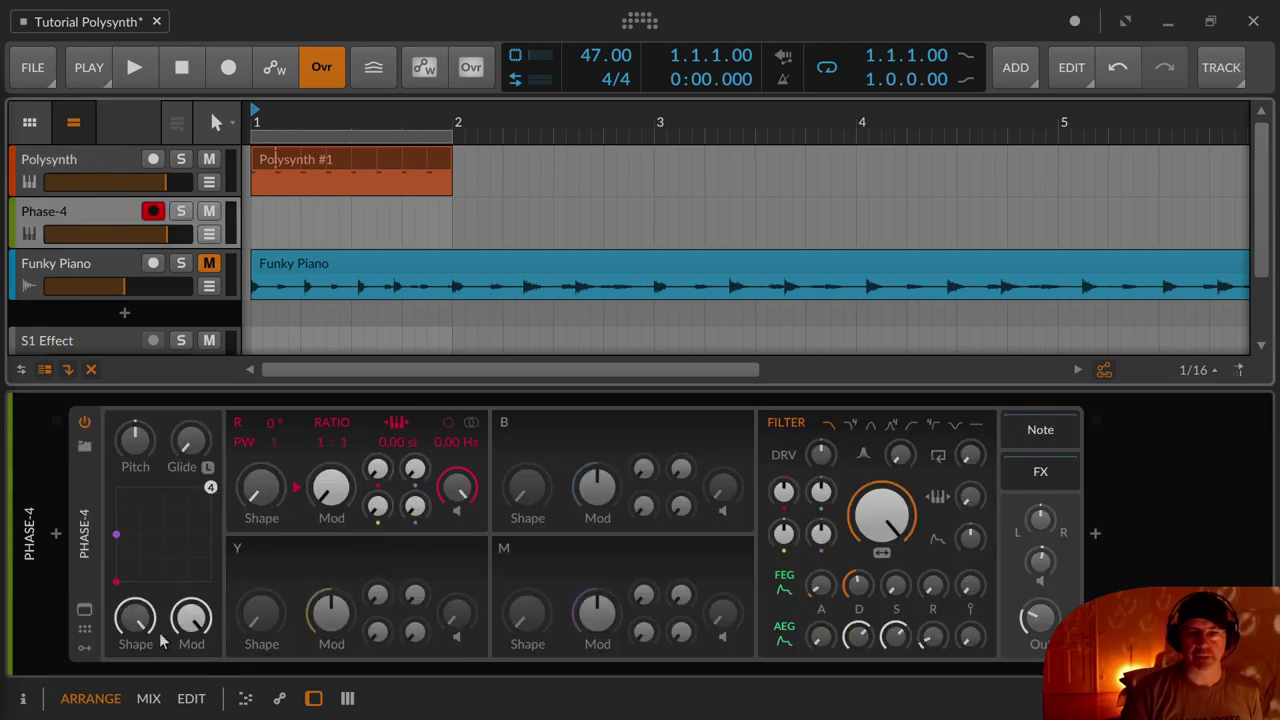
click(78, 617)
click(78, 617)
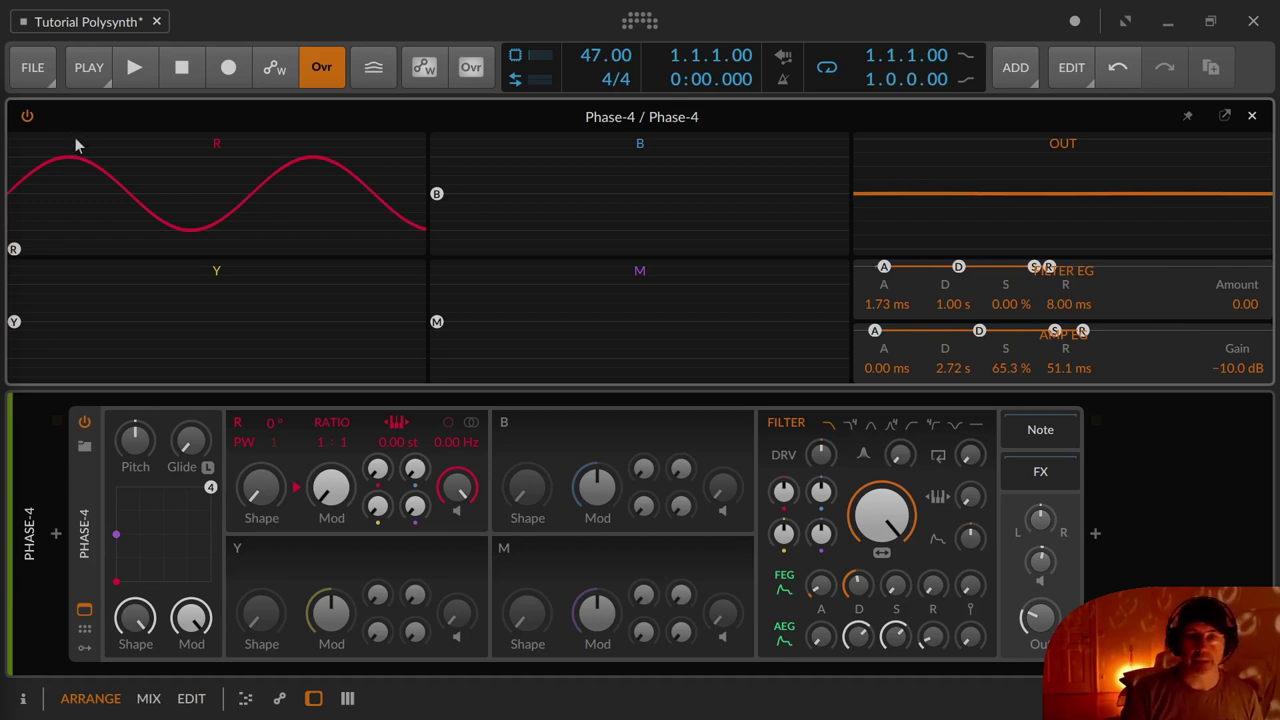
drag(76, 150, 78, 265)
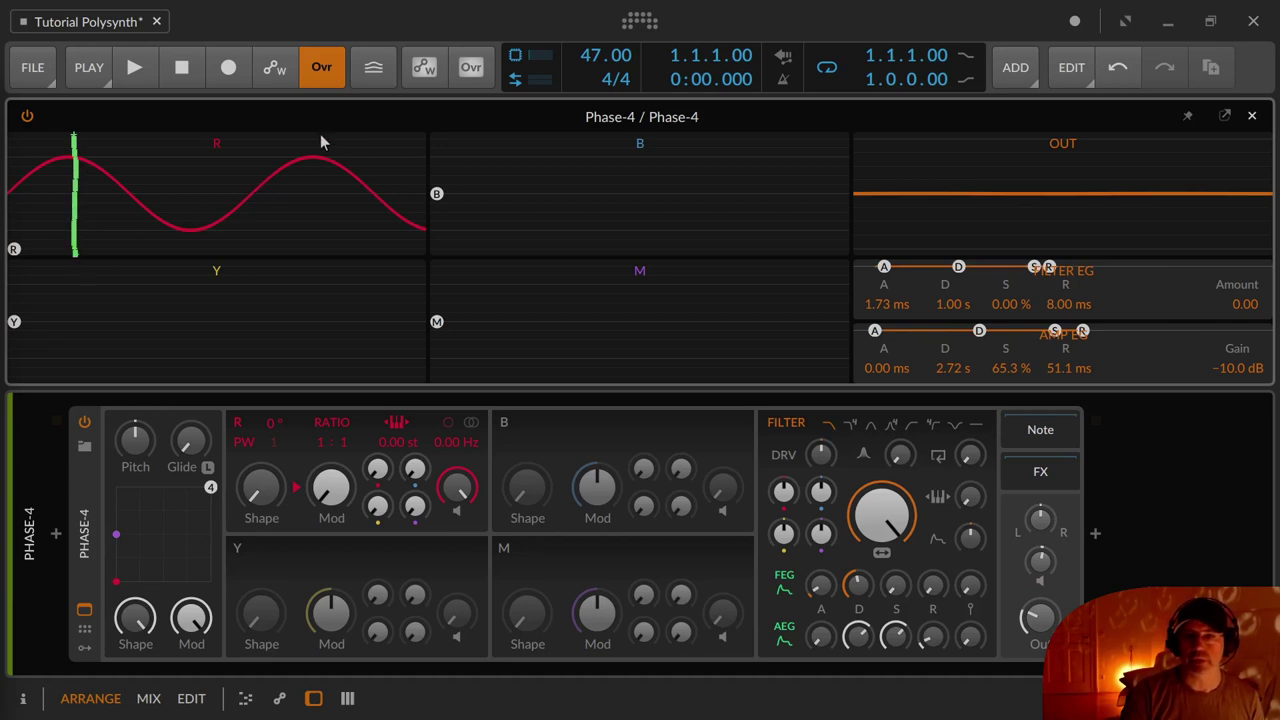
drag(320, 153, 321, 238)
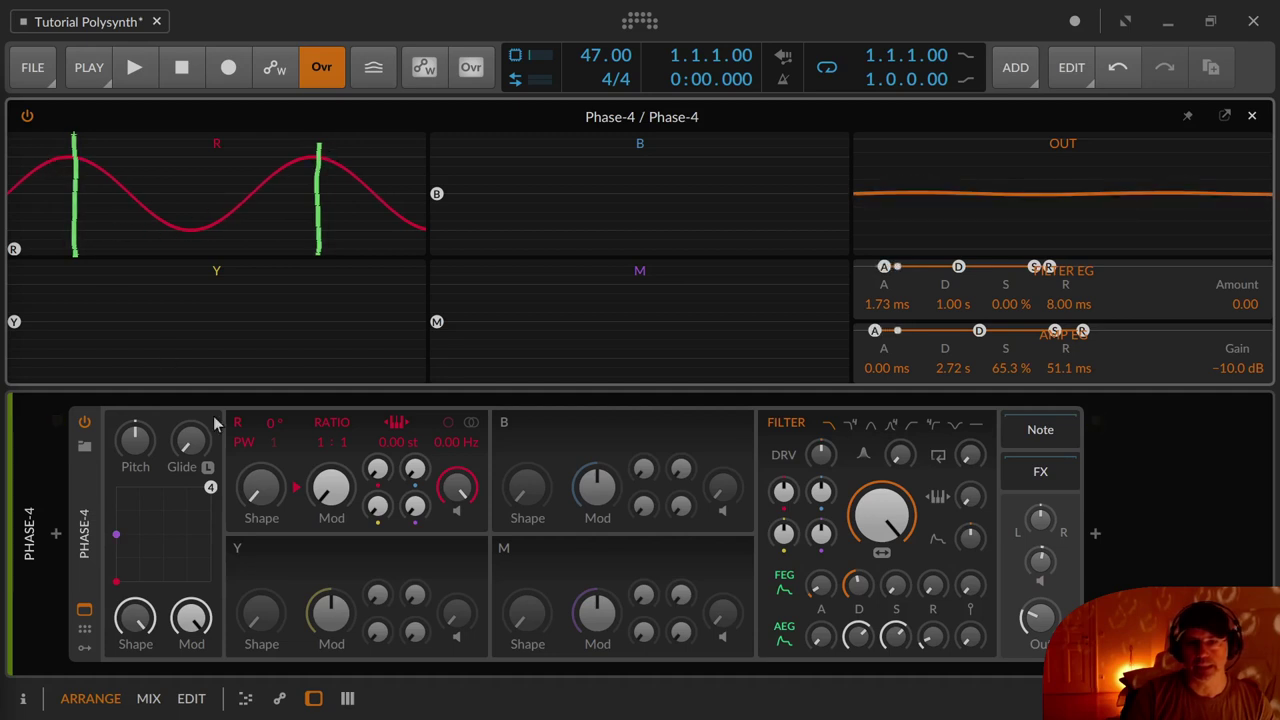
Raise the R oscillator's Shape amount in stages until its waveform has narrow dips, and close the expanded device view
mouse_move(278, 508)
mouse_down()
mouse_move(278, 474)
mouse_move(278, 512)
mouse_up()
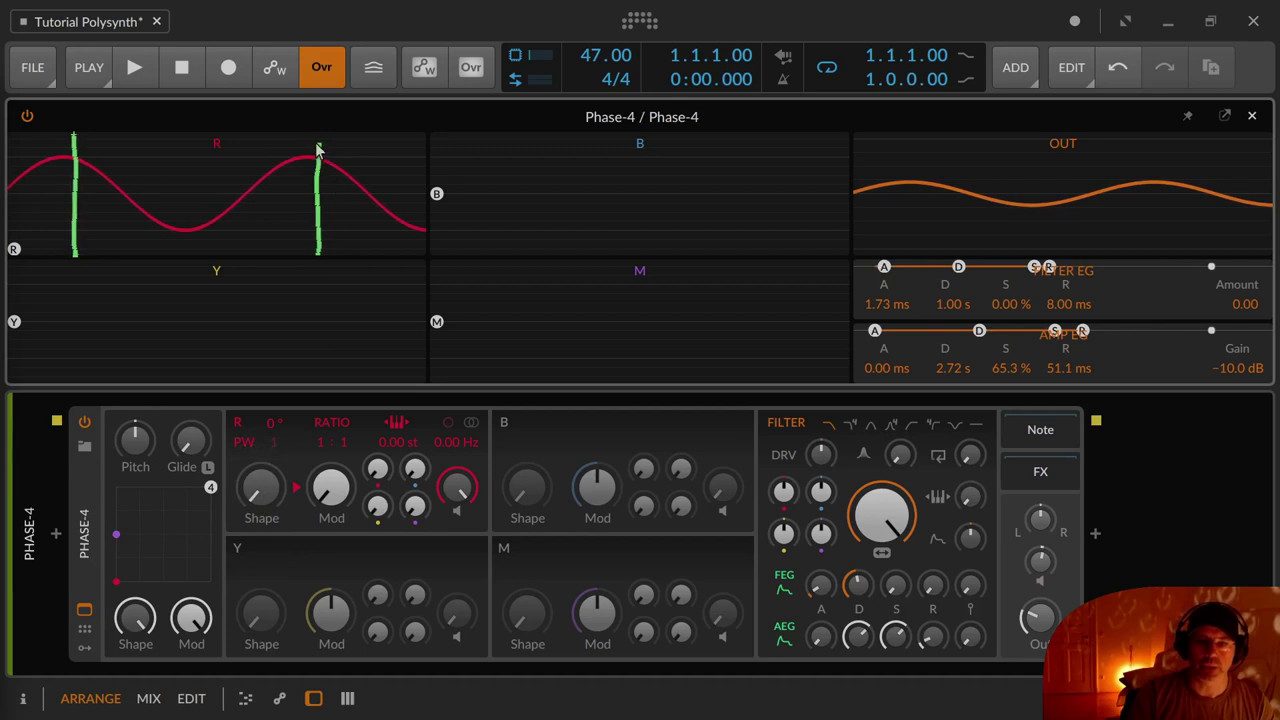
click(285, 490)
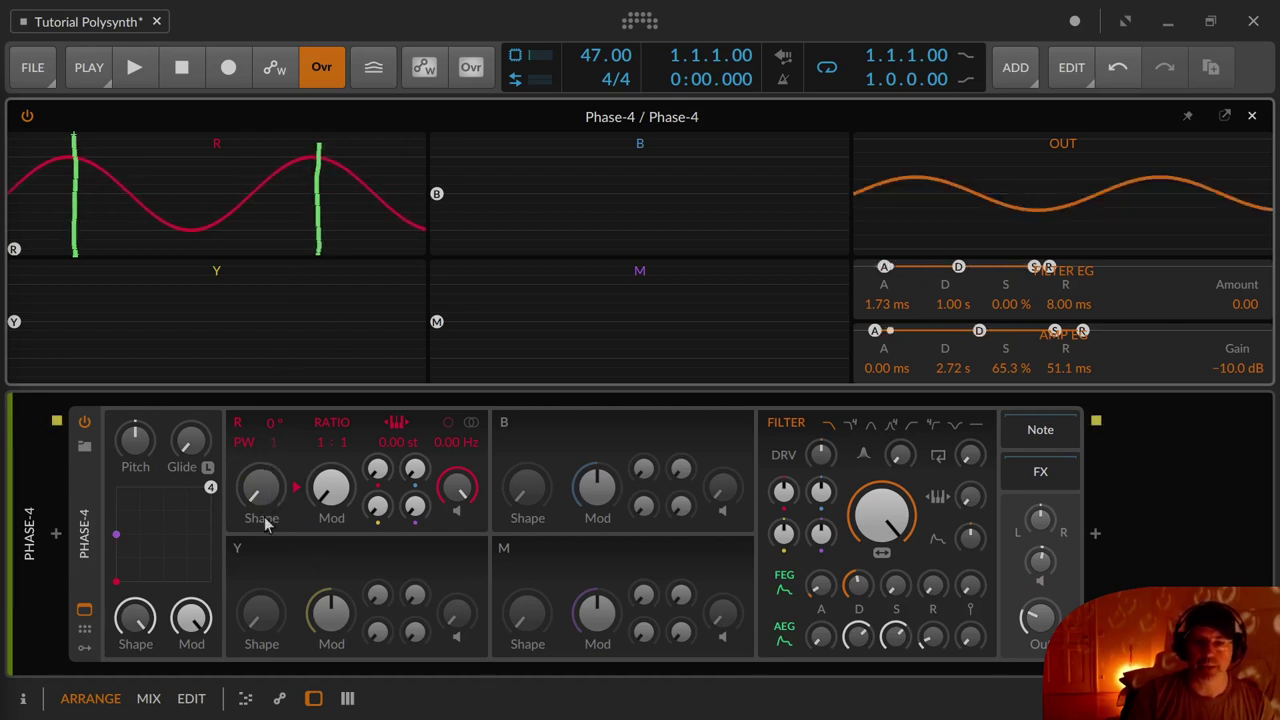
drag(262, 495, 262, 427)
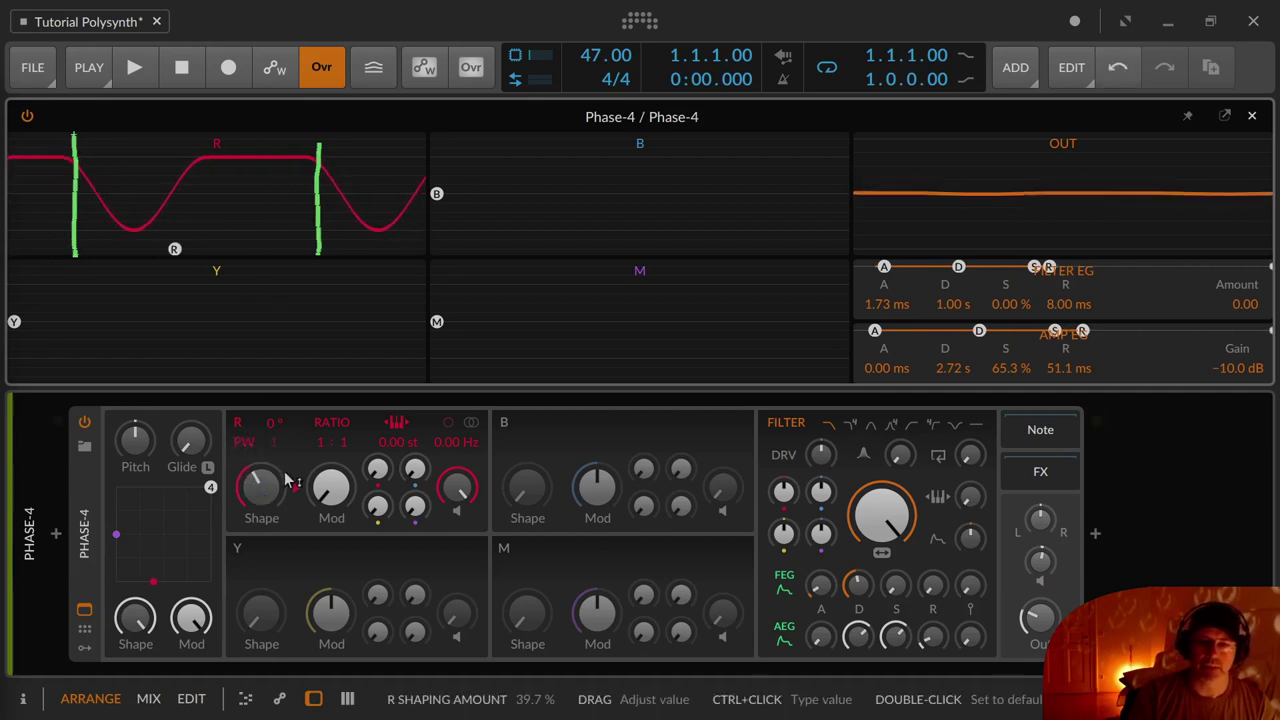
drag(275, 508, 275, 484)
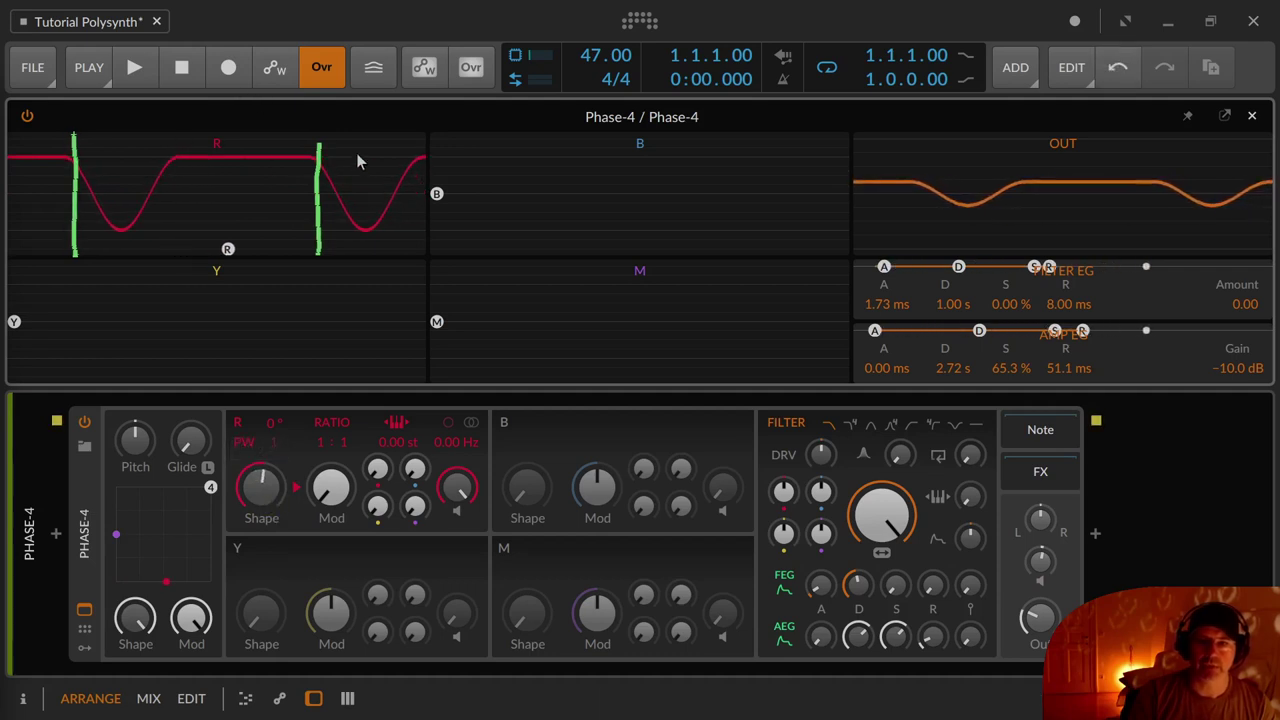
mouse_move(280, 486)
mouse_down()
mouse_move(280, 446)
mouse_move(268, 587)
mouse_move(268, 515)
mouse_up()
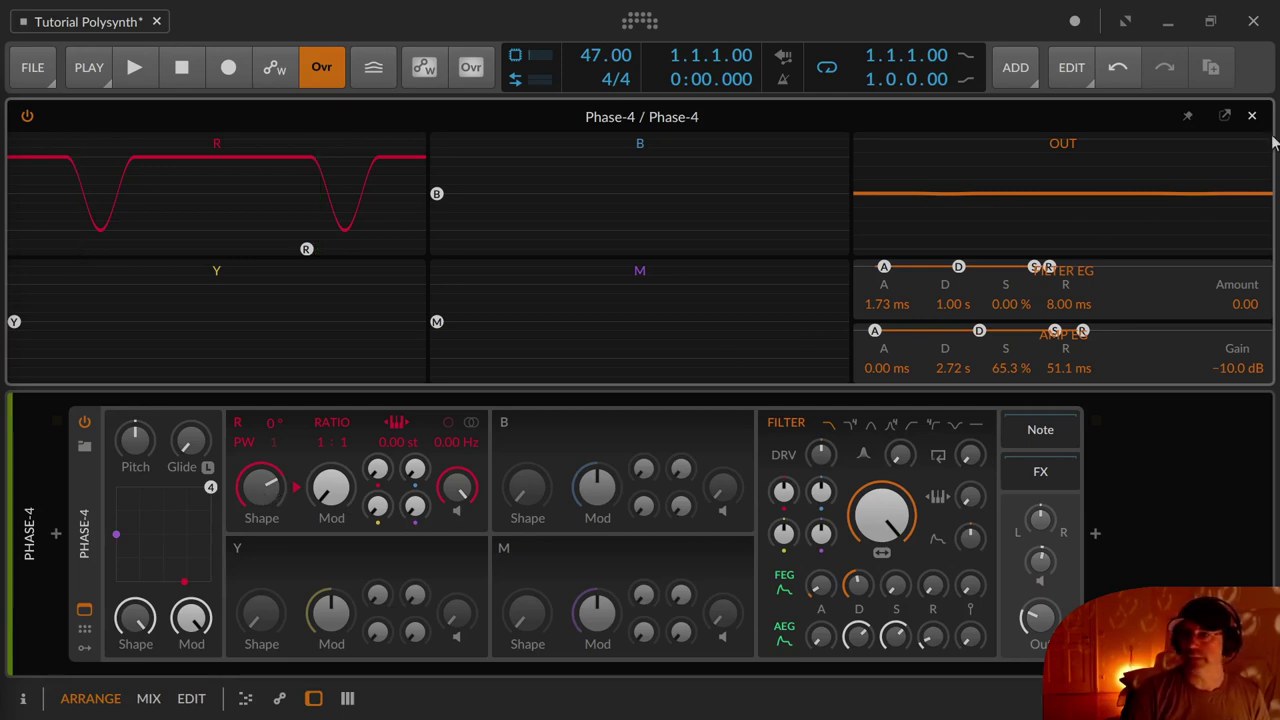
click(1251, 116)
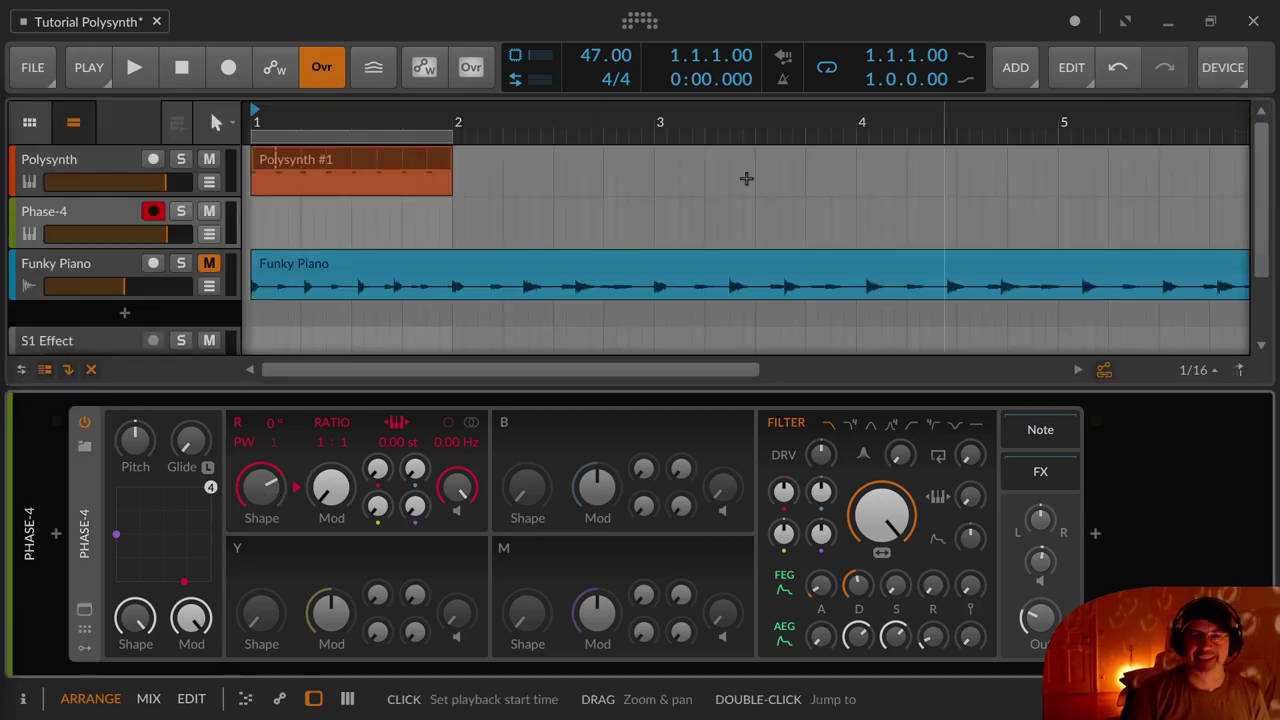
Open Phase-4's expanded device view, lower the R oscillator's Shape to about 33 % for wider dips, and close the view
click(86, 162)
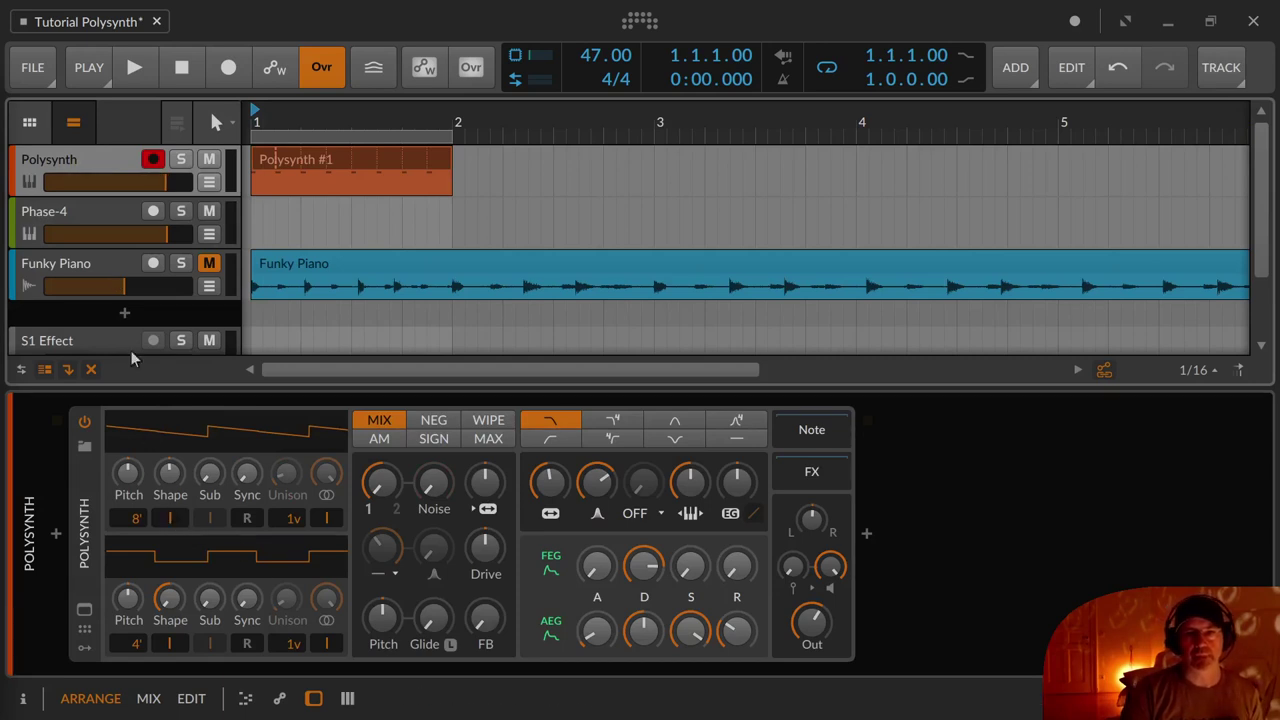
click(77, 215)
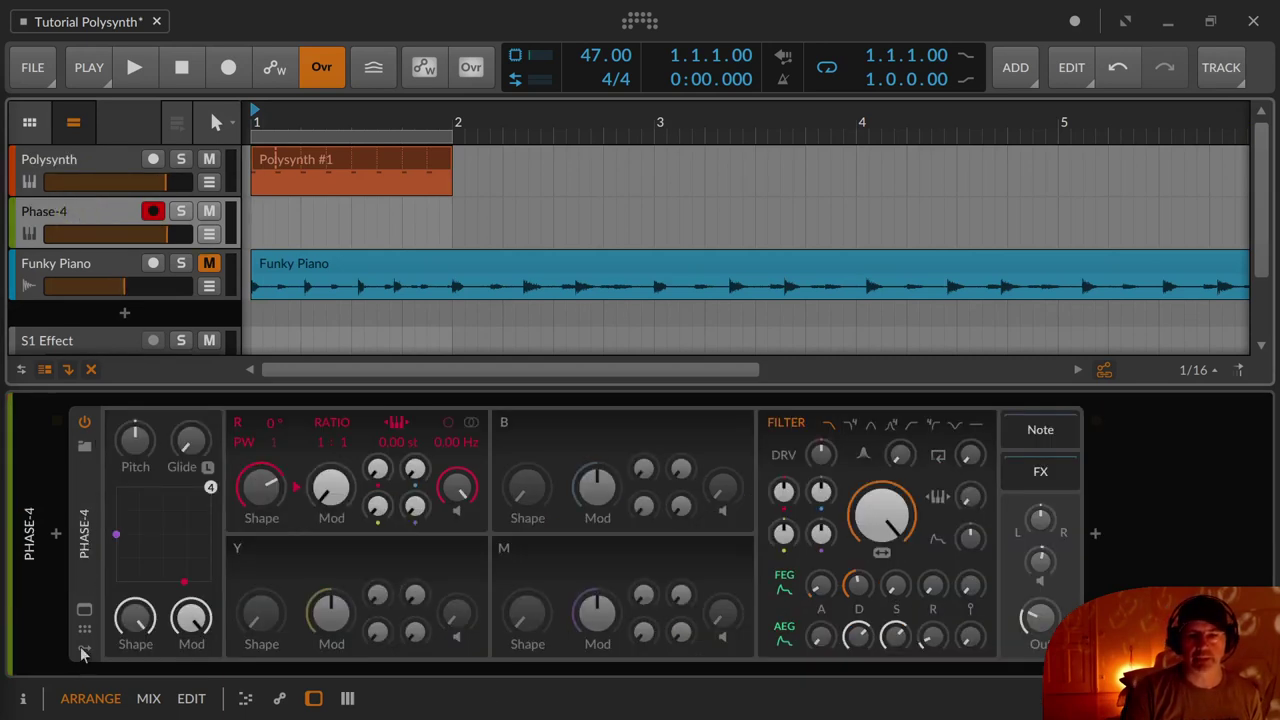
click(84, 609)
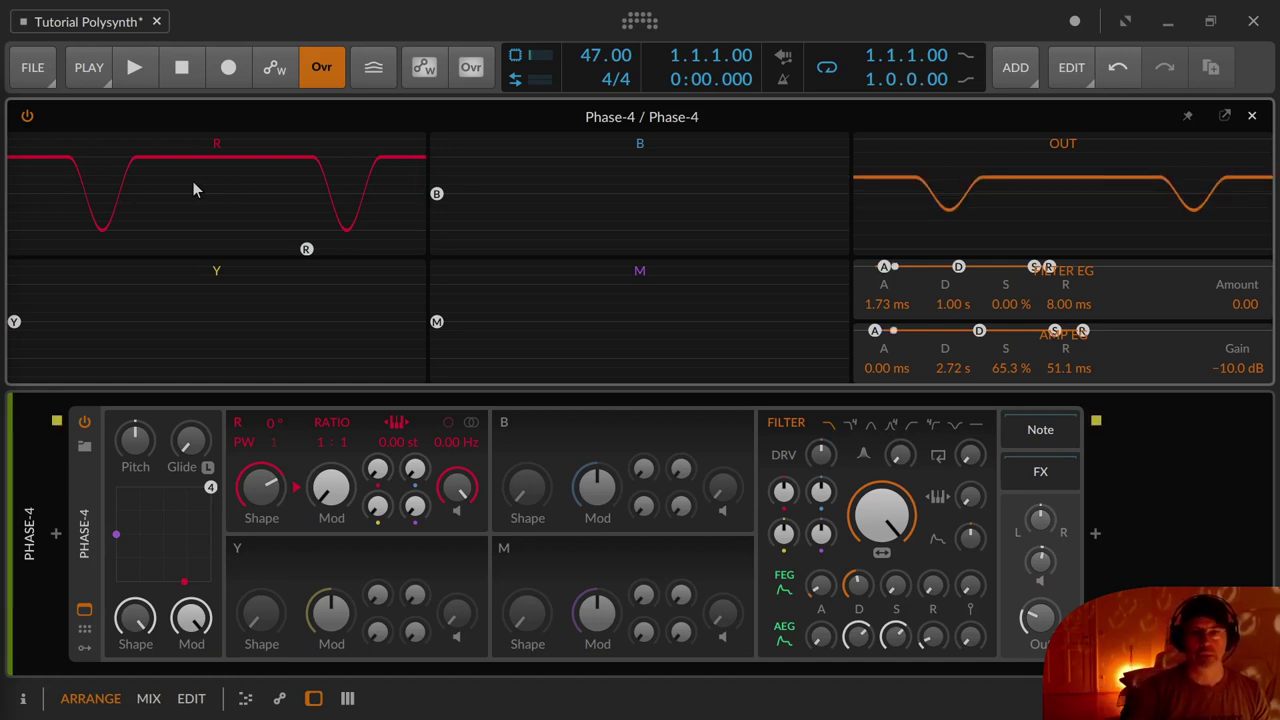
mouse_move(250, 505)
mouse_down()
mouse_move(250, 465)
mouse_move(250, 537)
mouse_move(250, 384)
mouse_move(250, 544)
mouse_move(250, 421)
mouse_move(250, 490)
mouse_up()
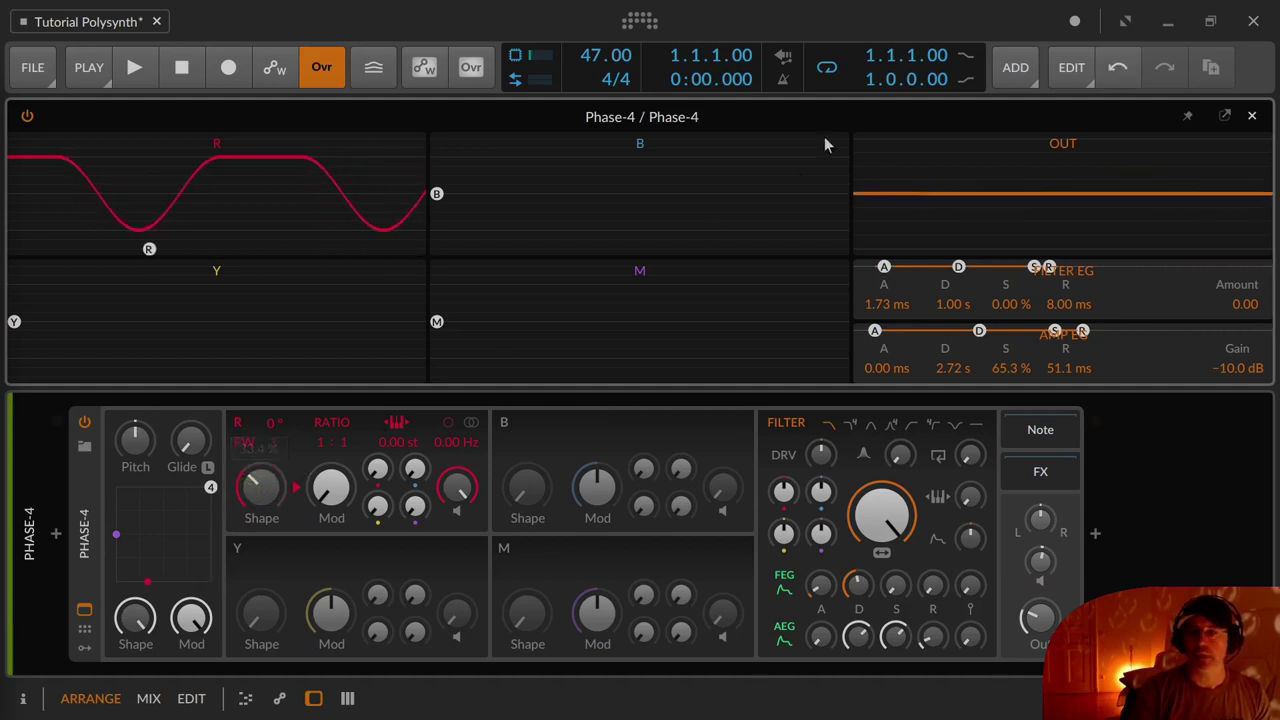
click(1253, 119)
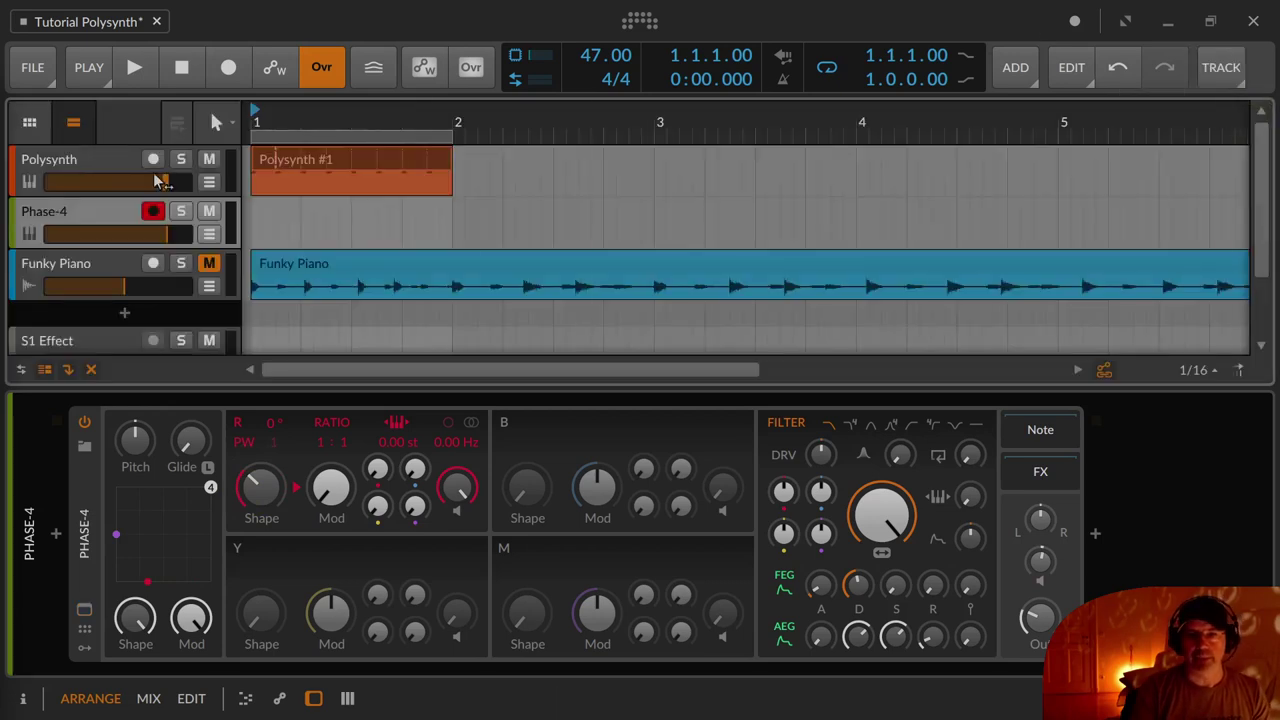
Select the Polysynth track, set oscillator 1's Shape to −100 %, and reset it to the centre saw waveform
click(108, 163)
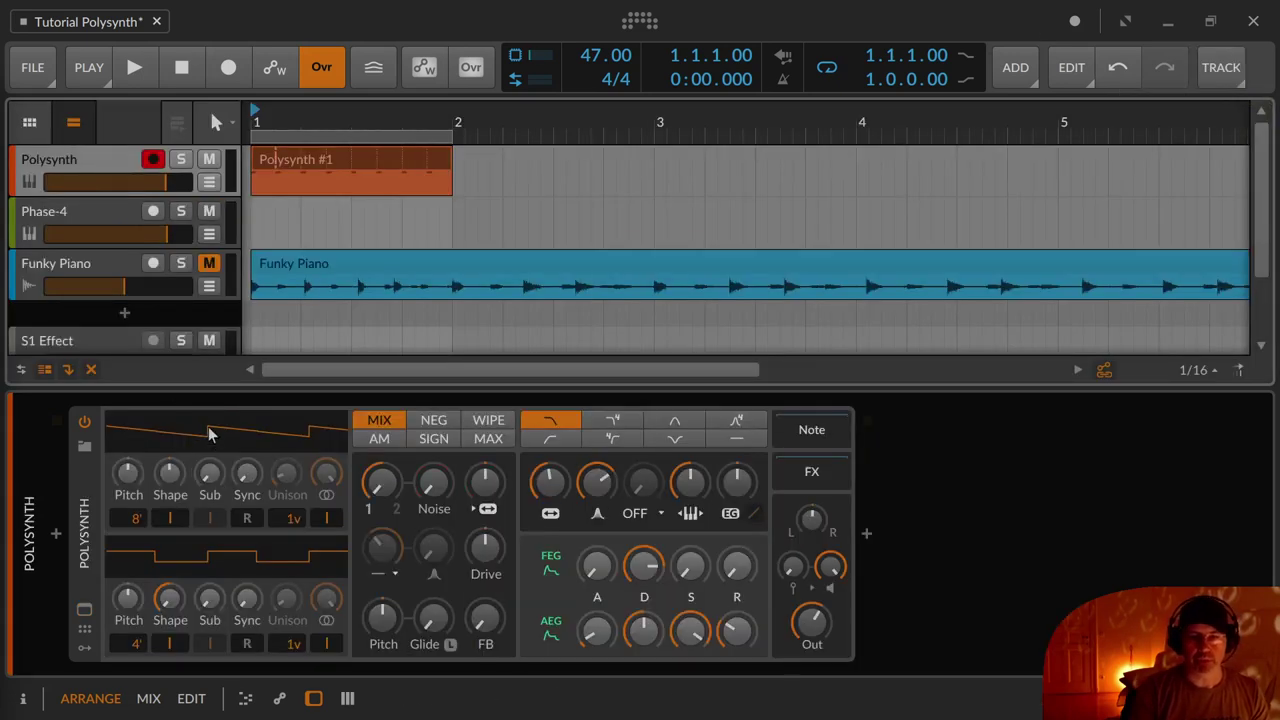
drag(170, 475, 170, 550)
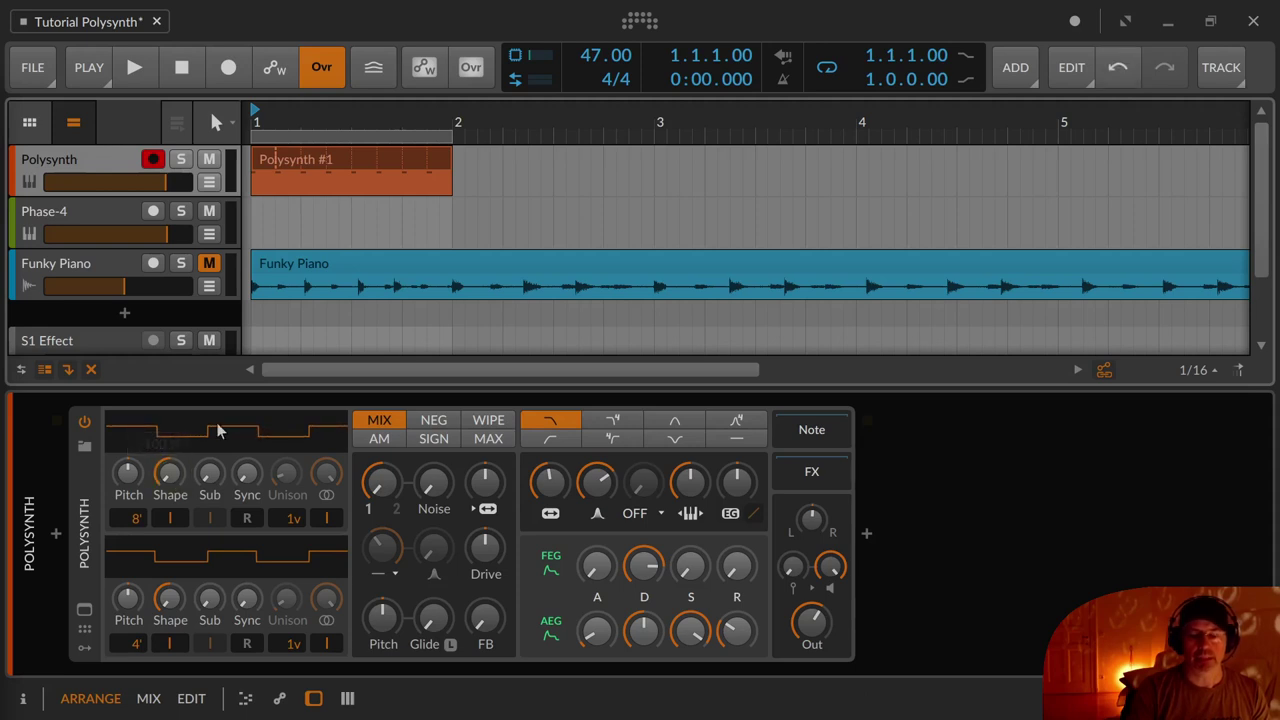
double_click(170, 480)
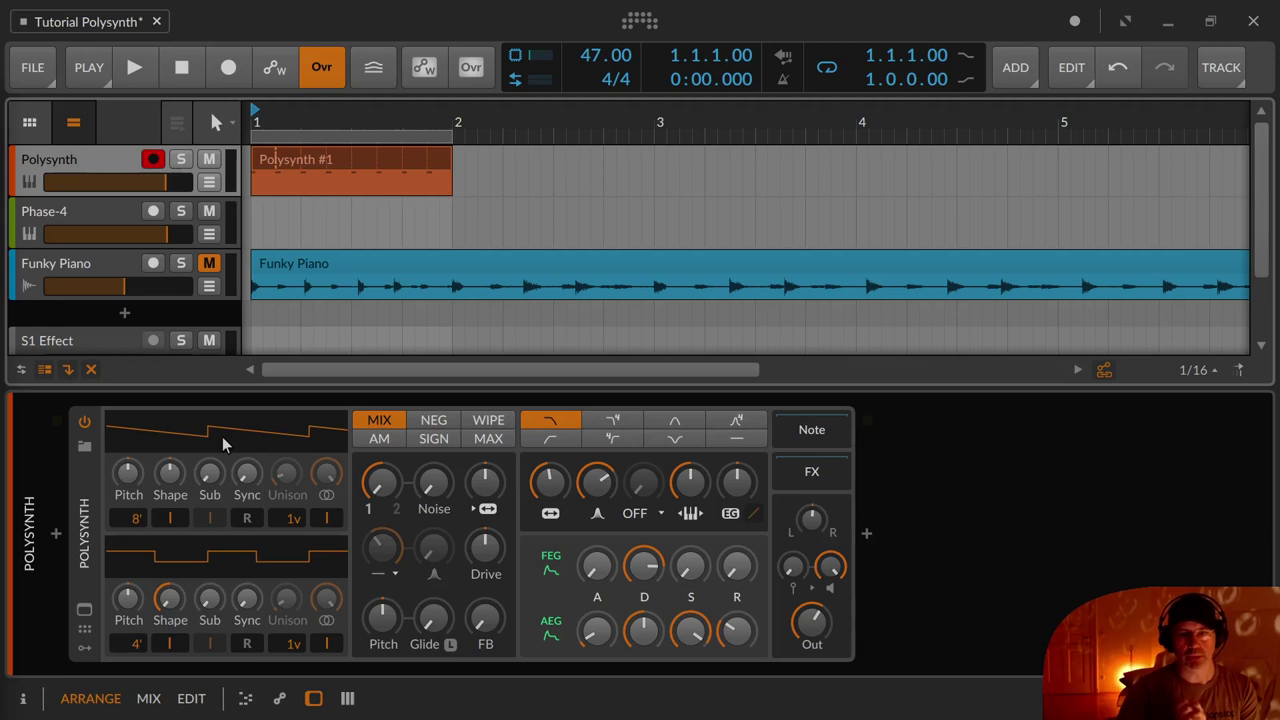
Set oscillator 1's Shape to −100 % with a wider pulse width, and return oscillator 2's Shape to the centre saw
drag(222, 436, 175, 476)
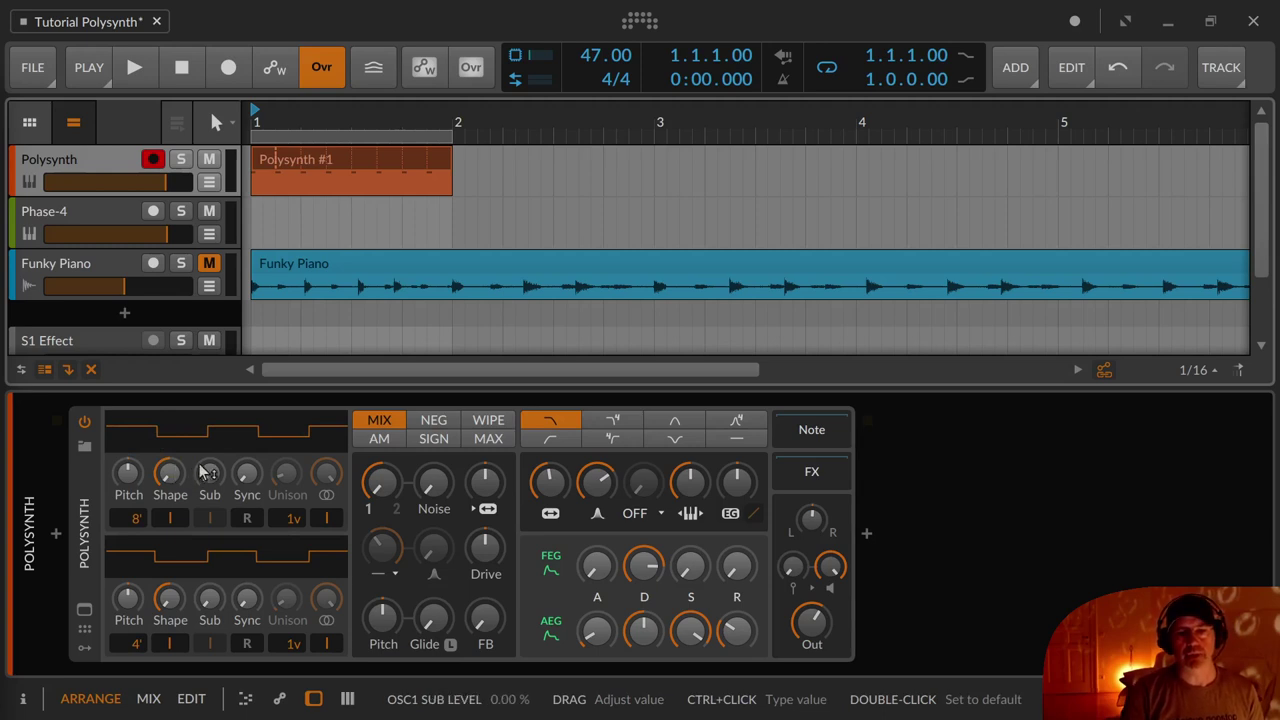
mouse_move(171, 521)
mouse_down()
mouse_move(171, 474)
mouse_move(180, 519)
mouse_up()
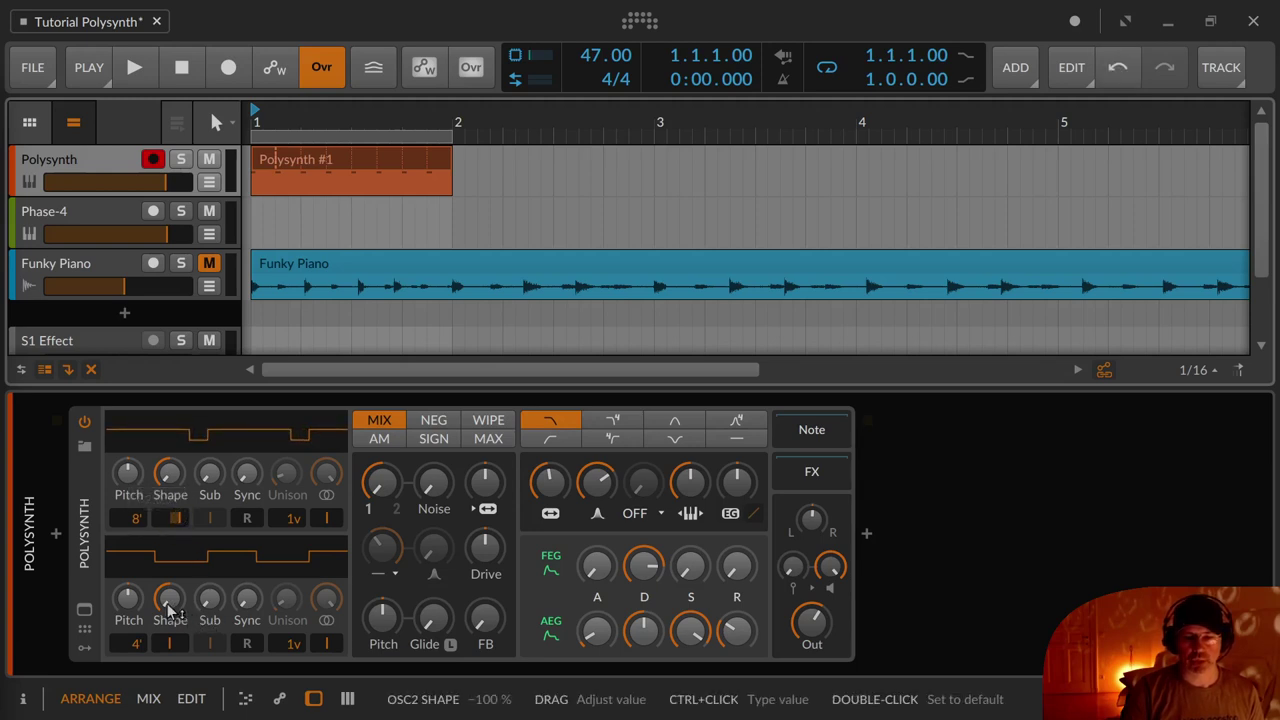
drag(165, 602, 175, 607)
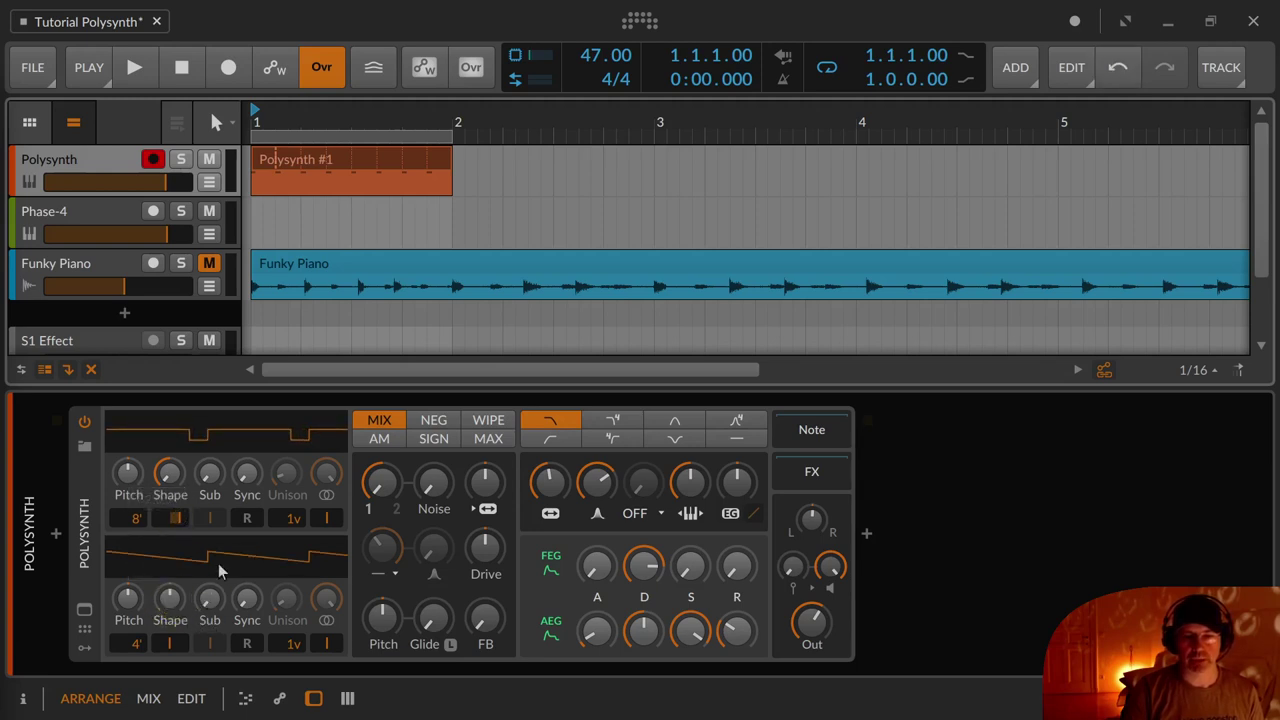
Vary oscillator 1's pulse width from 60 % to almost its maximum and down to 16.6 % with the pulse shape
mouse_move(177, 524)
mouse_down()
mouse_move(177, 500)
mouse_move(178, 541)
mouse_up()
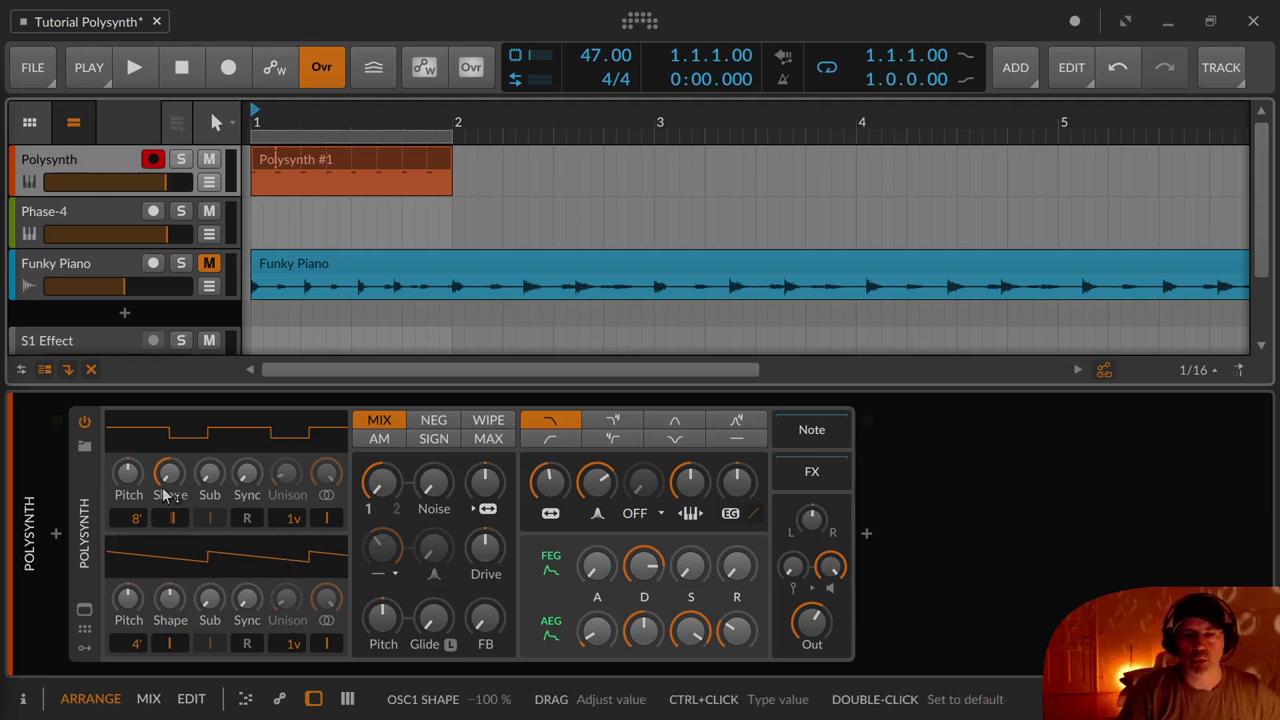
drag(170, 476, 170, 466)
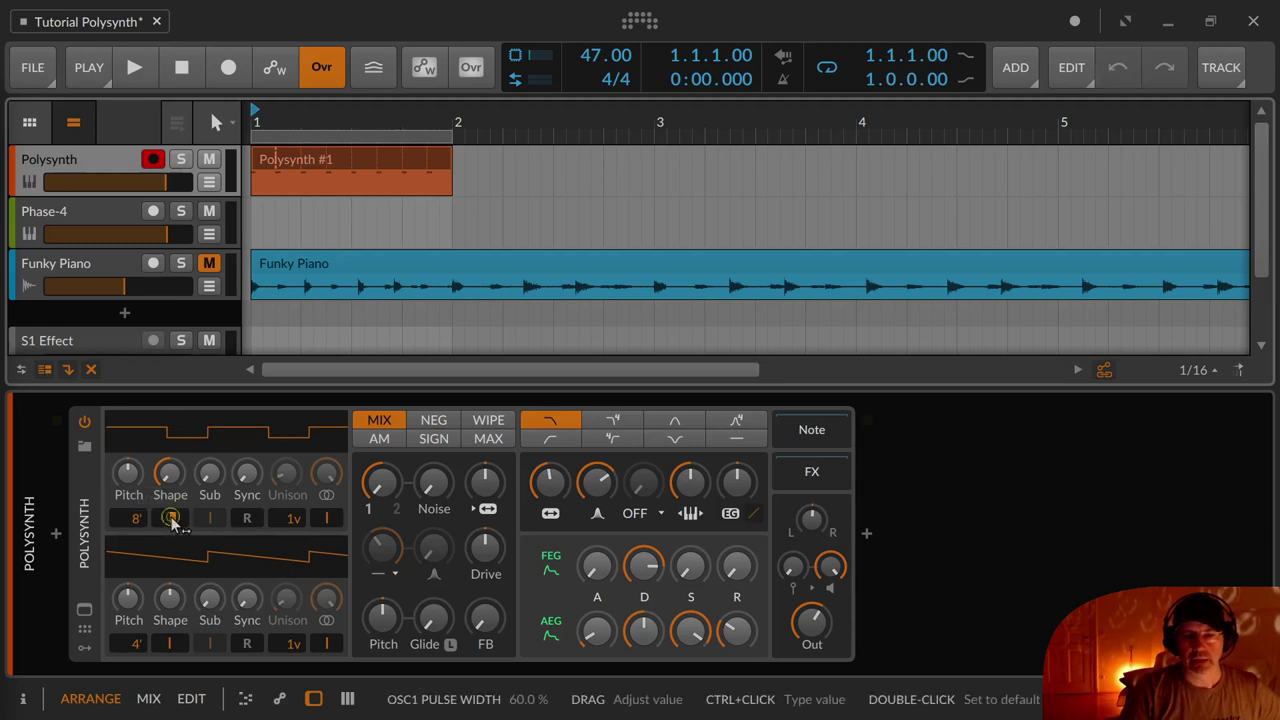
drag(169, 474, 201, 451)
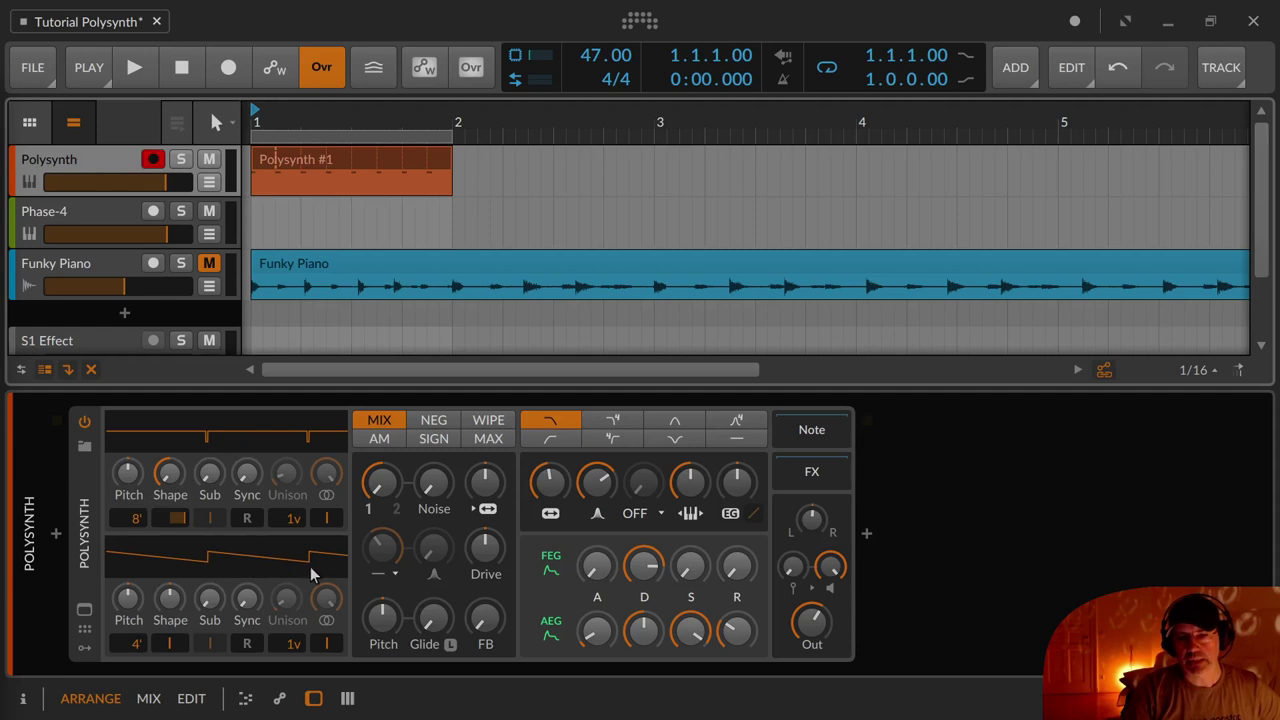
click(177, 517)
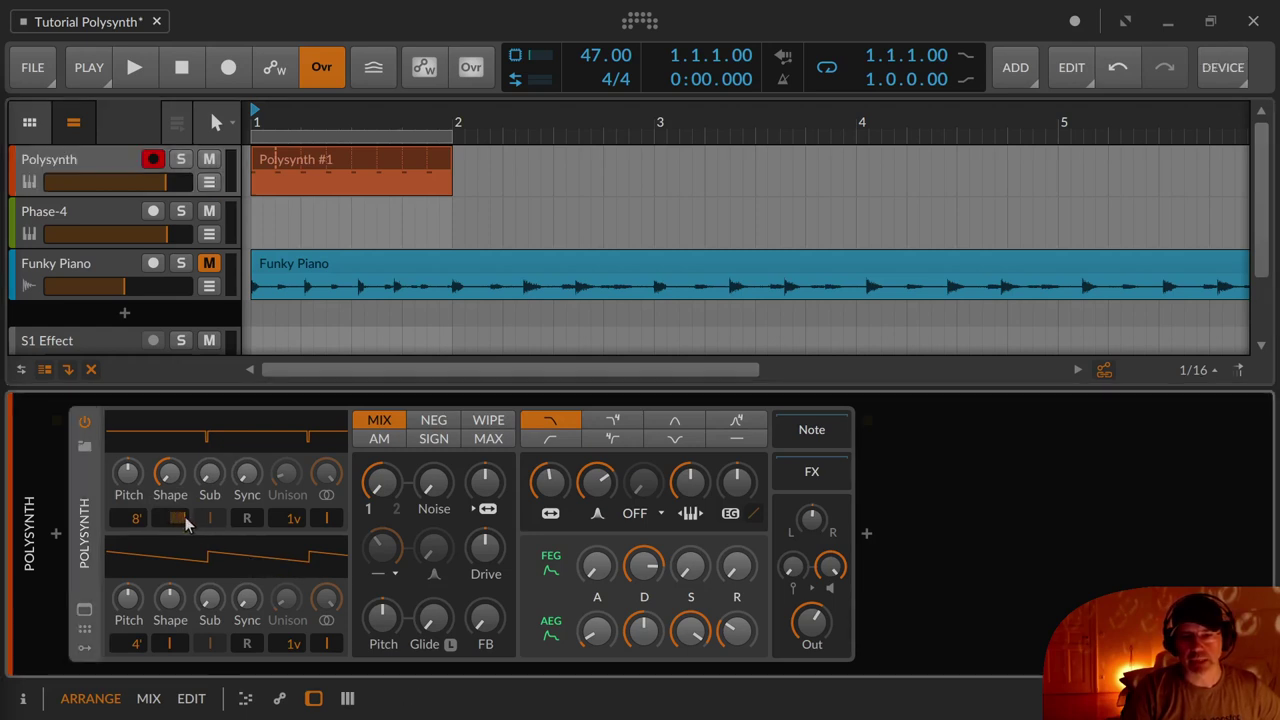
drag(177, 517, 177, 612)
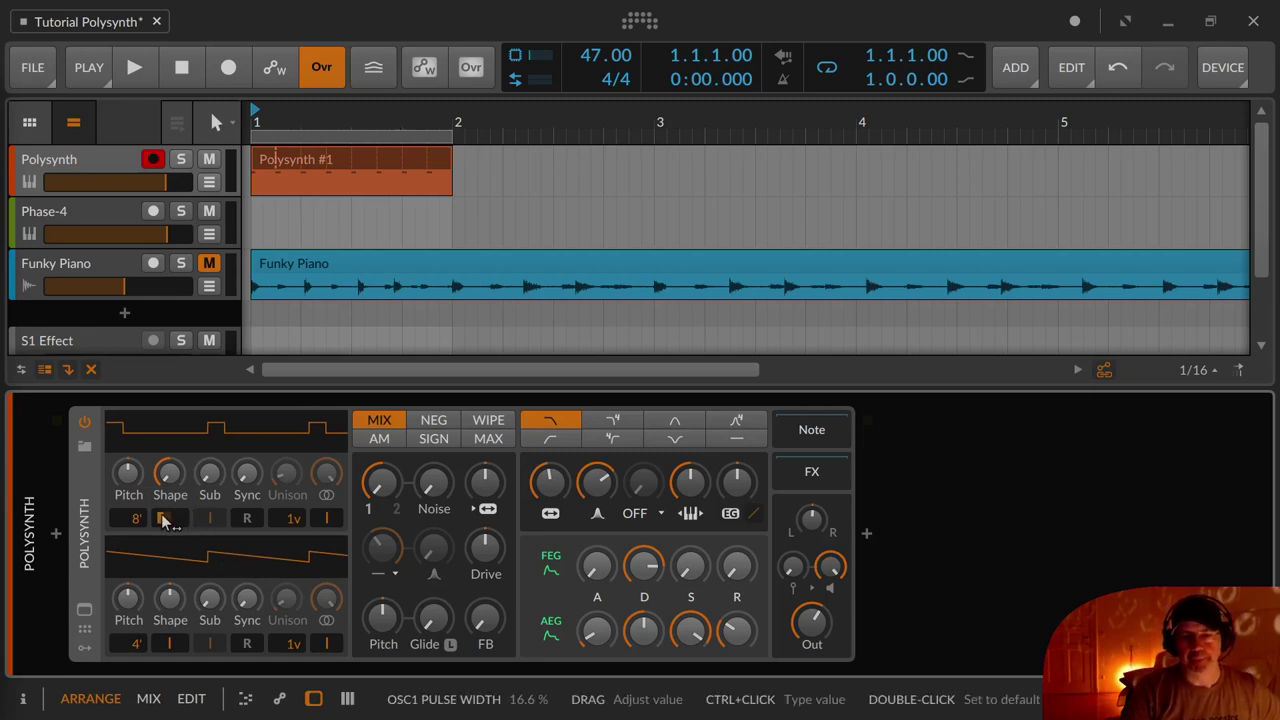
Set oscillator 1's Shape to 100 %, try a 7.43 % pulse width, and reset both pulse width and Shape to their defaults
drag(169, 472, 169, 459)
drag(165, 517, 170, 430)
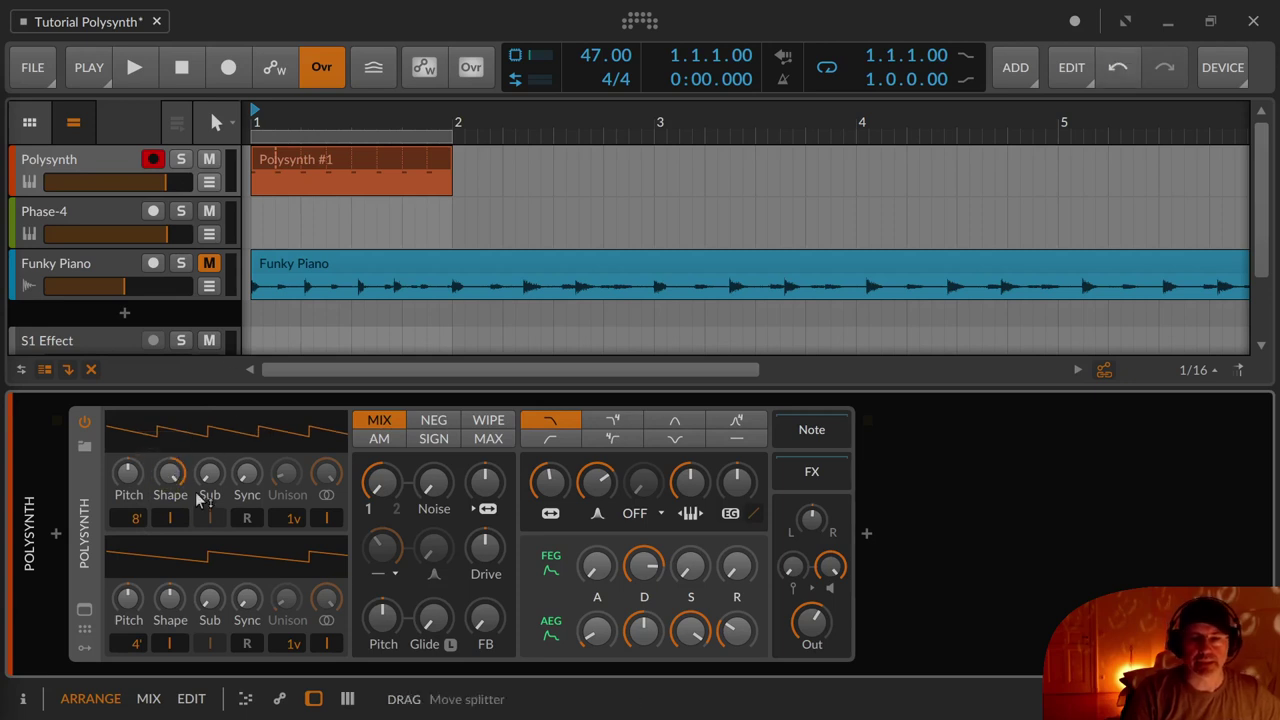
mouse_move(172, 525)
mouse_down()
mouse_move(172, 467)
mouse_move(172, 598)
mouse_move(172, 524)
mouse_up()
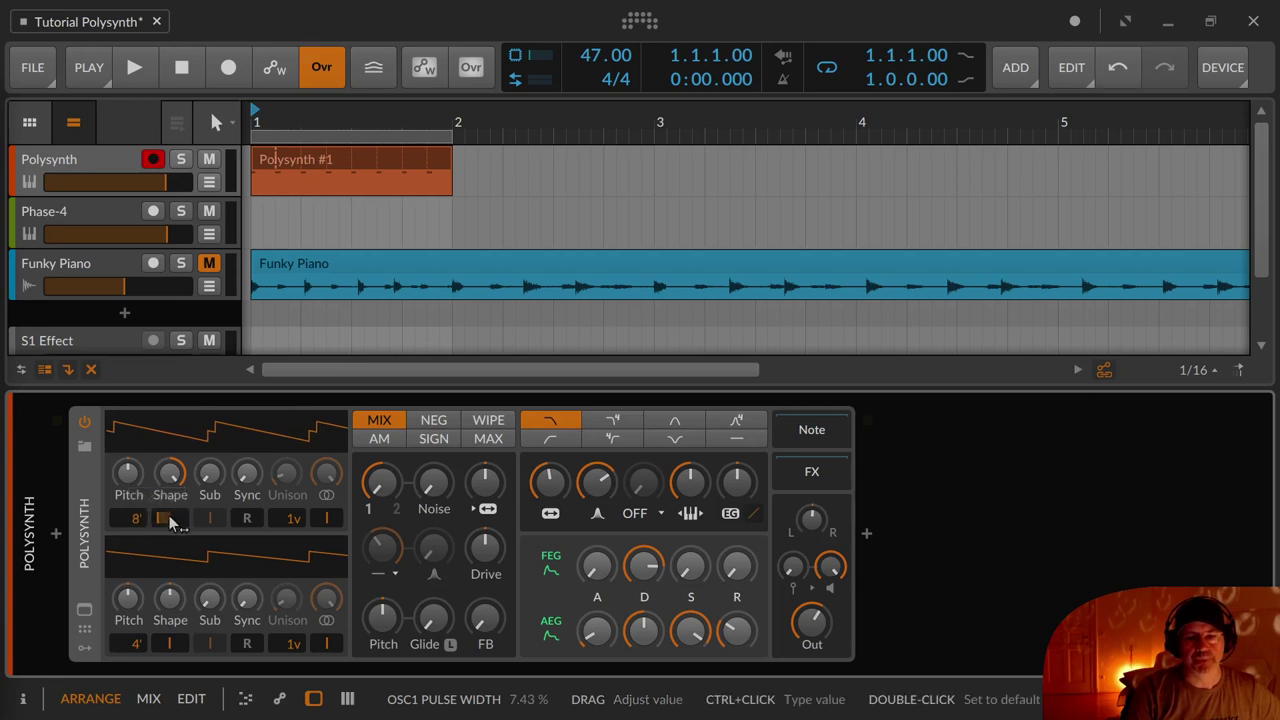
double_click(172, 524)
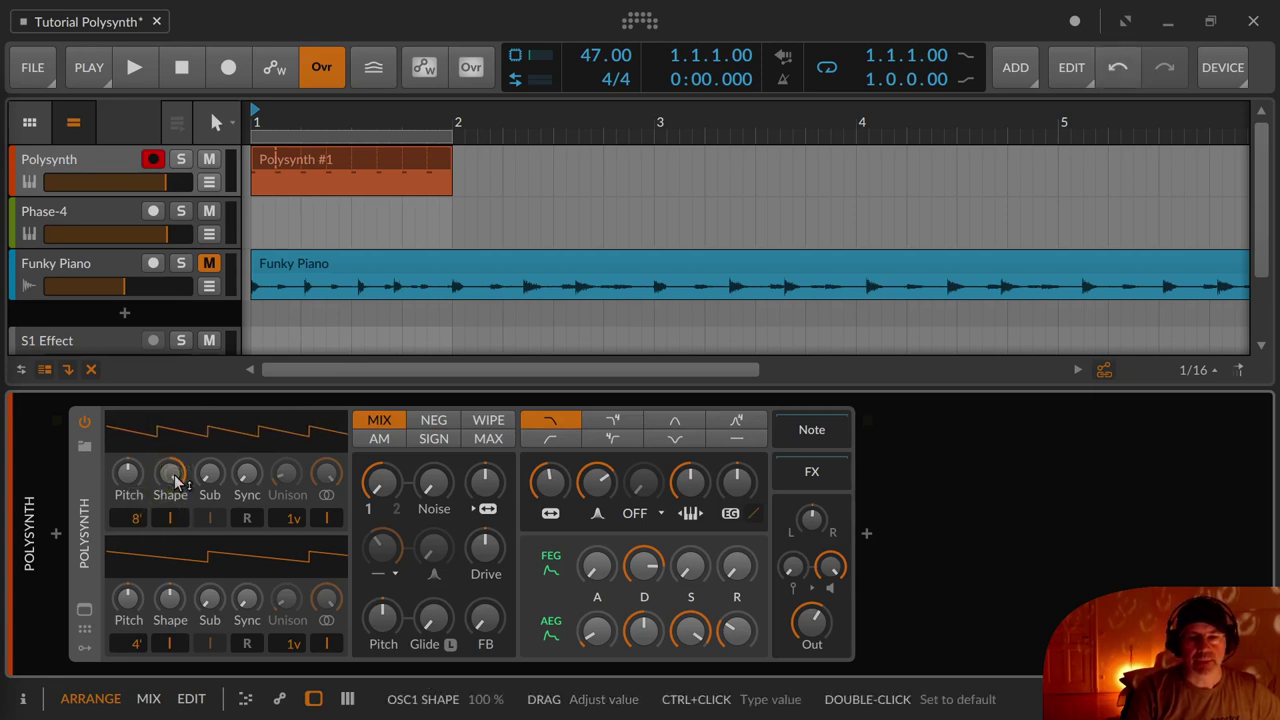
double_click(175, 481)
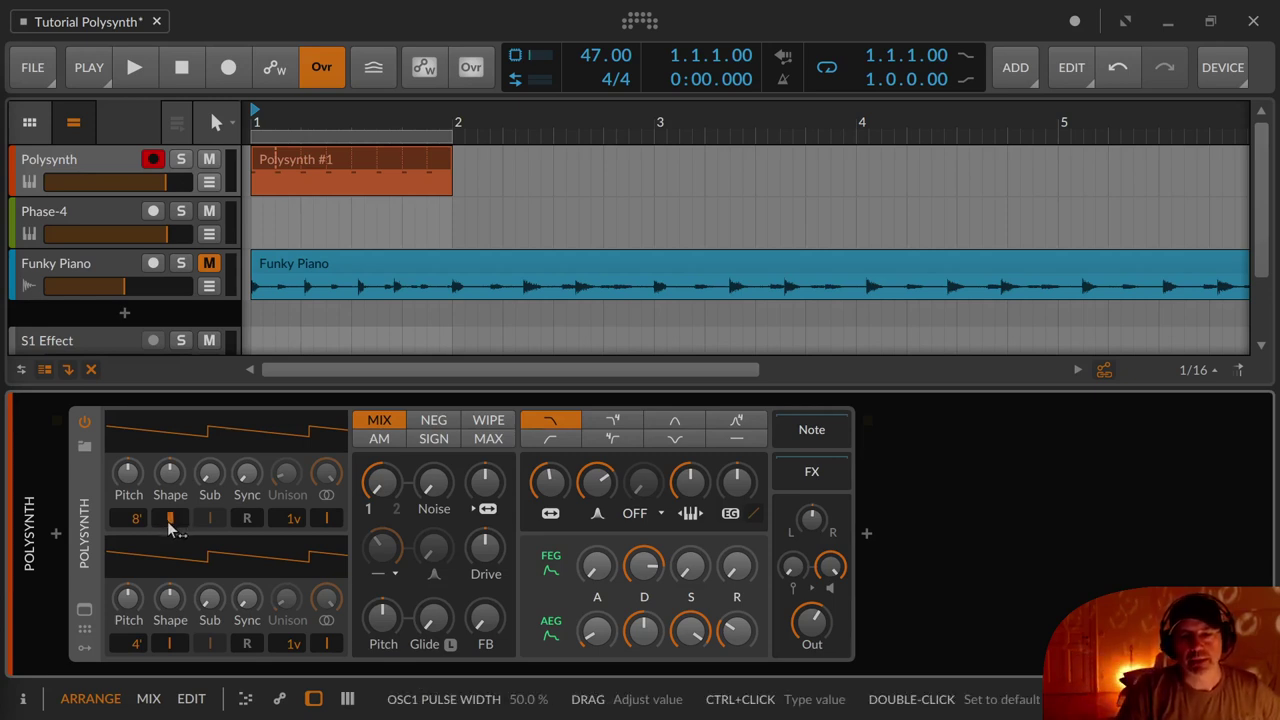
Try a pulse width of 48.3 % on oscillator 1's centre saw shape and undo the change
drag(170, 530, 170, 528)
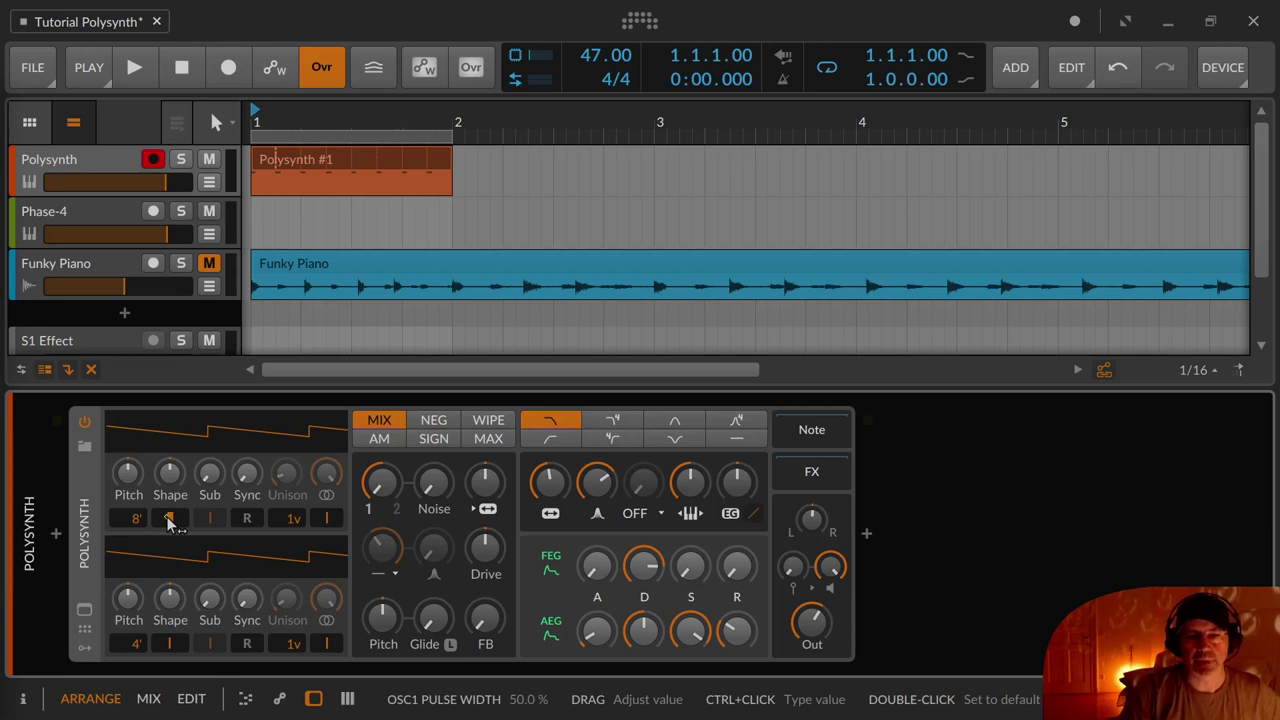
mouse_move(170, 523)
mouse_down()
mouse_move(170, 496)
mouse_move(170, 565)
mouse_move(170, 490)
mouse_move(157, 530)
mouse_up()
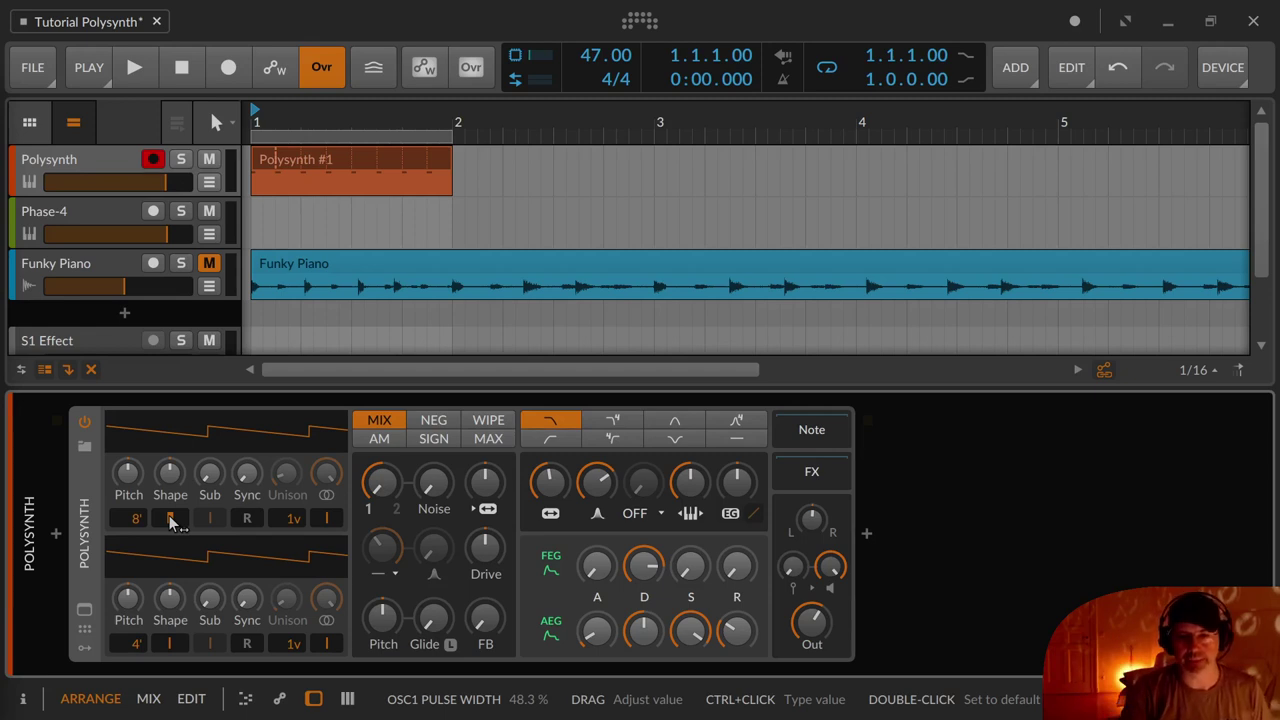
key(ctrl+z)
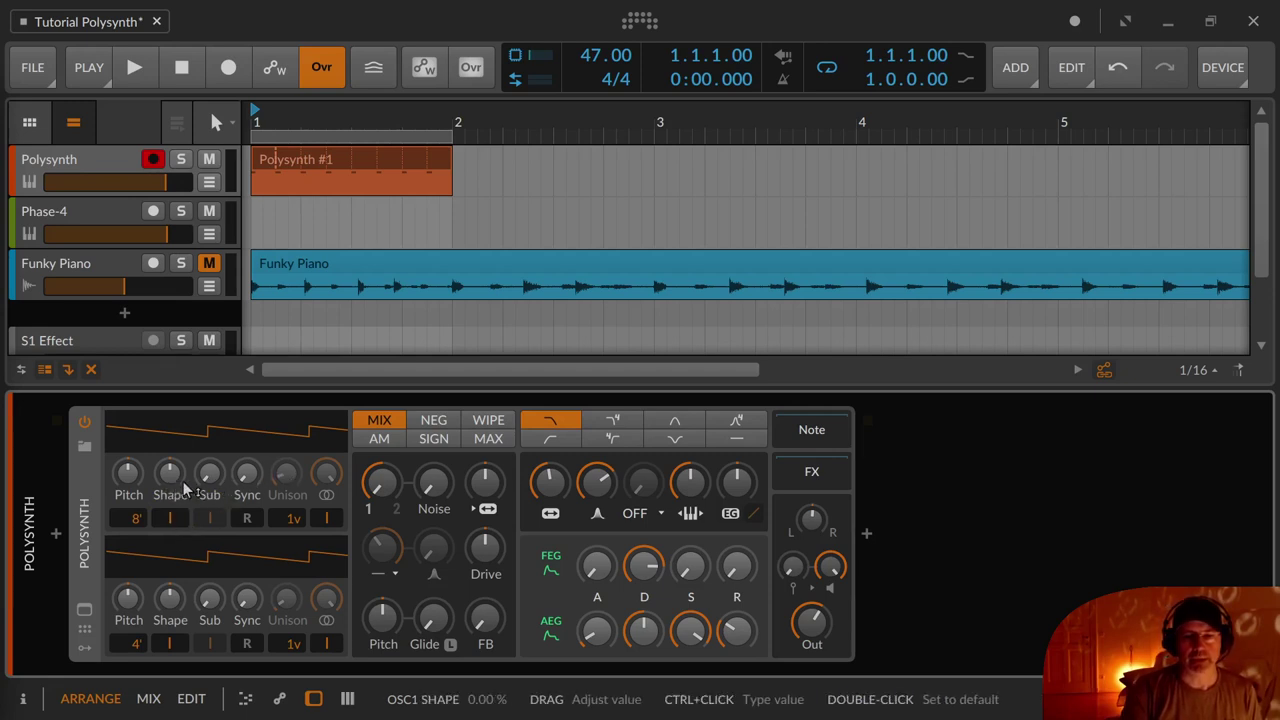
Raise oscillator 1's Sub level to 26.3 %, set its Shape to 100 %, and bring the Sub level up to 100 %
drag(214, 483, 214, 483)
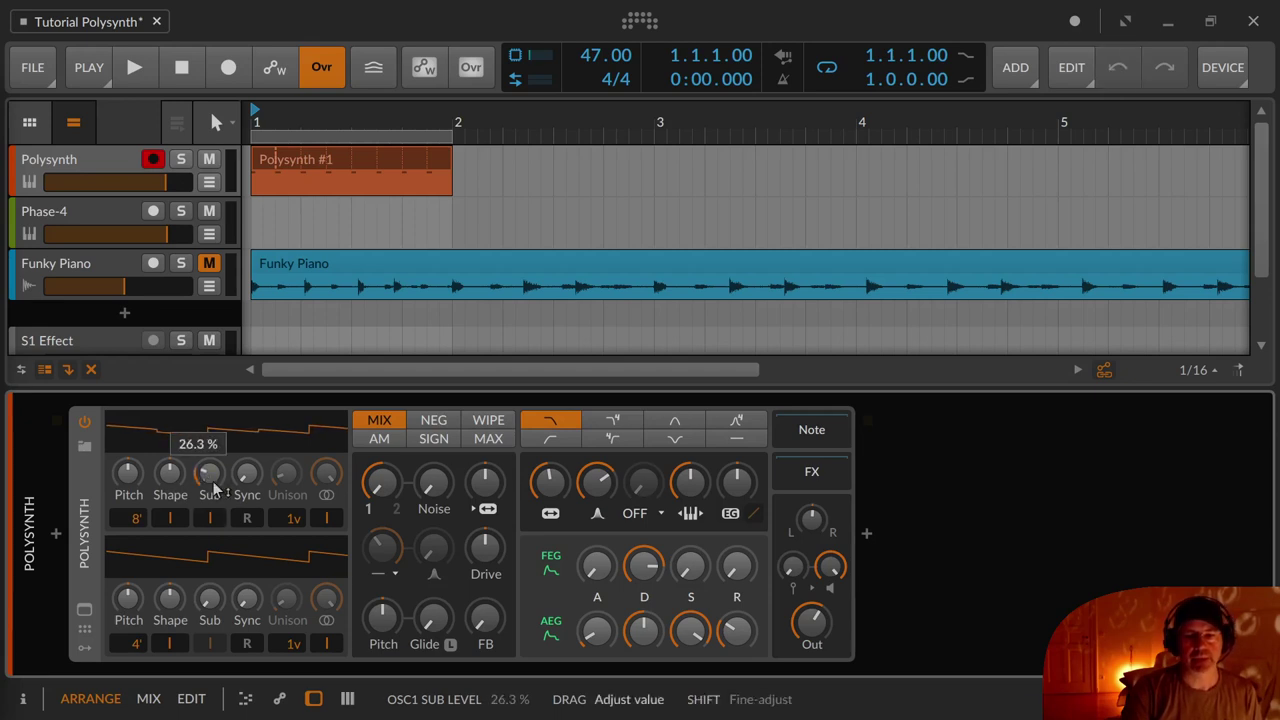
drag(214, 487, 214, 487)
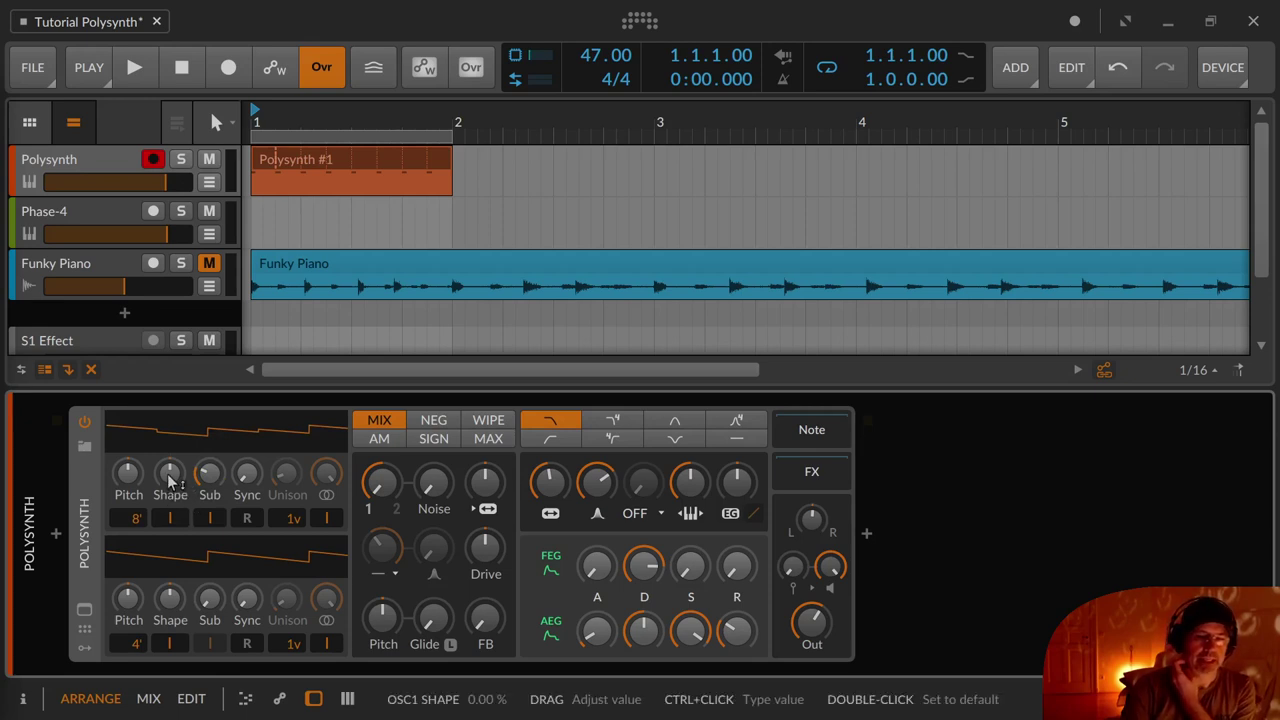
drag(170, 480, 220, 482)
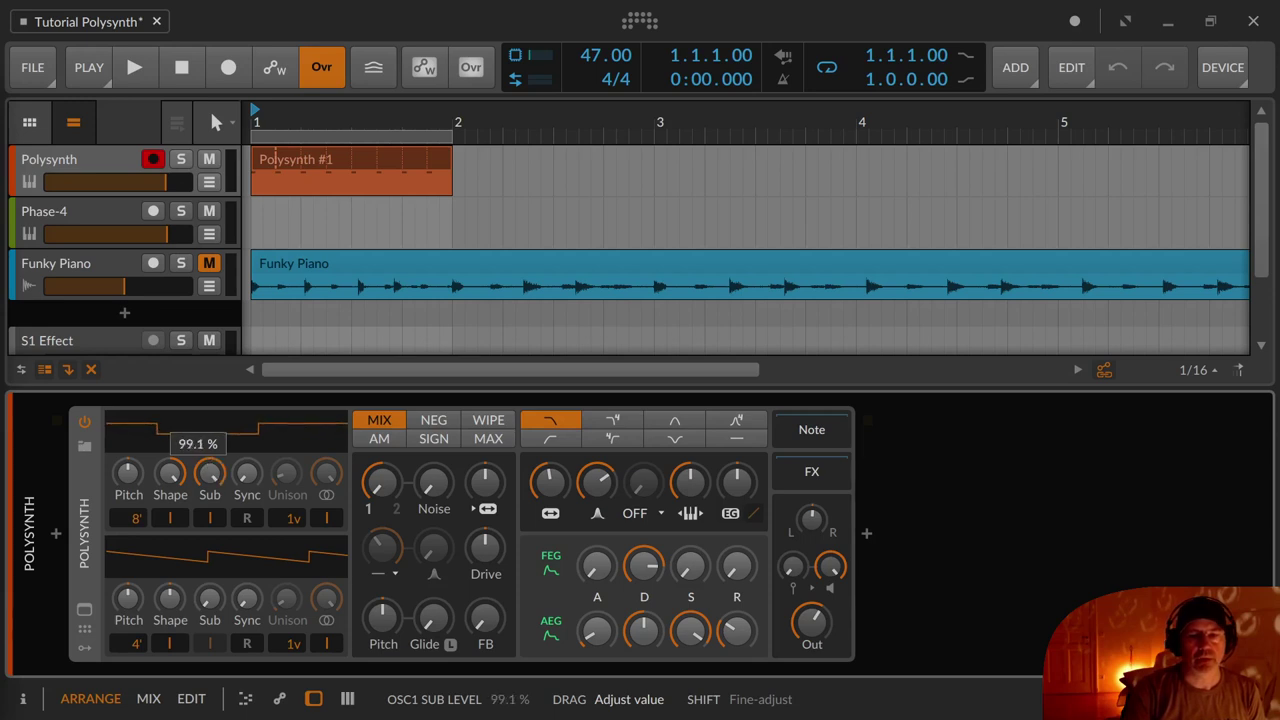
drag(210, 474, 213, 471)
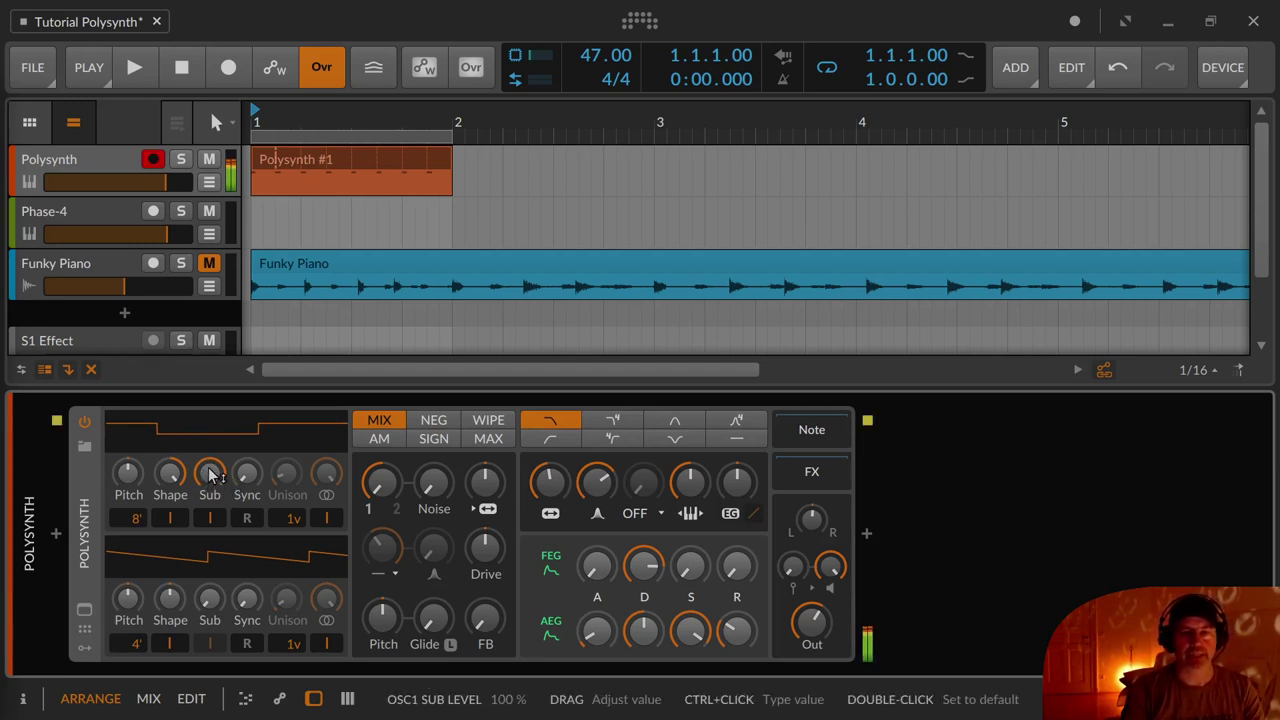
Drop oscillator 1's Sub level to 0 %, lower the device's output level, and raise the Sub level back to 100 %
drag(210, 474, 210, 530)
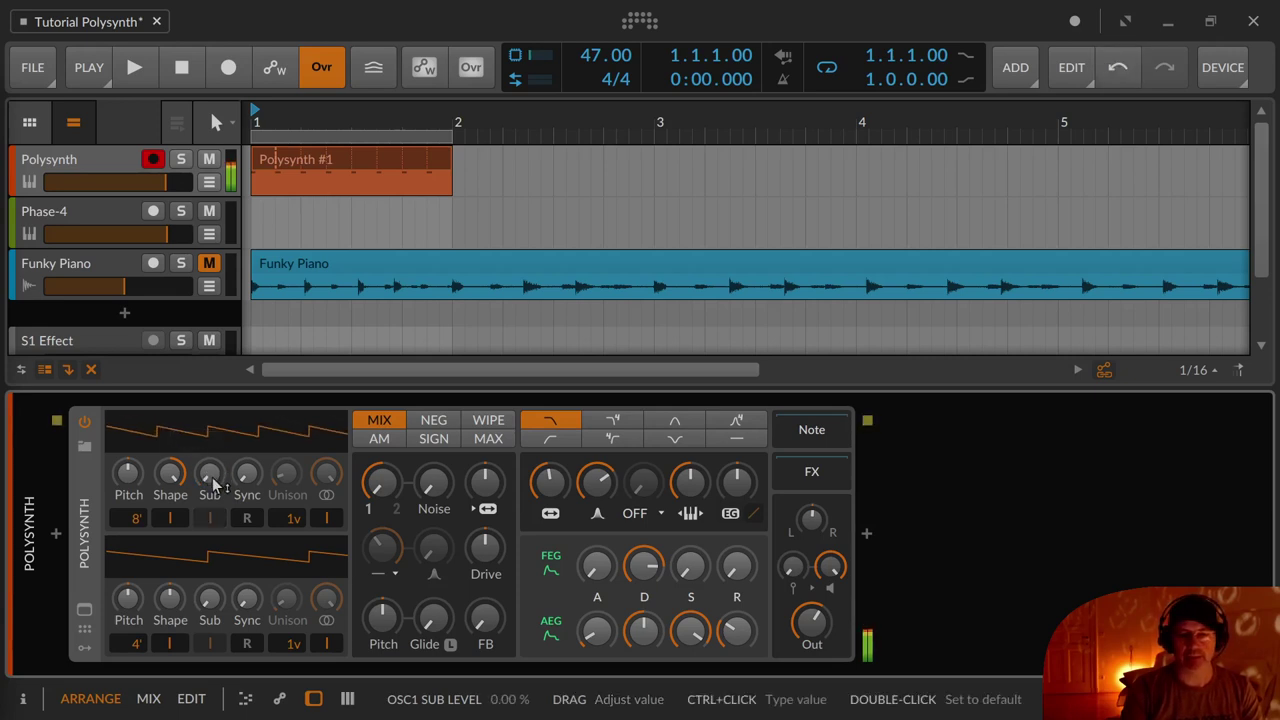
drag(812, 620, 812, 625)
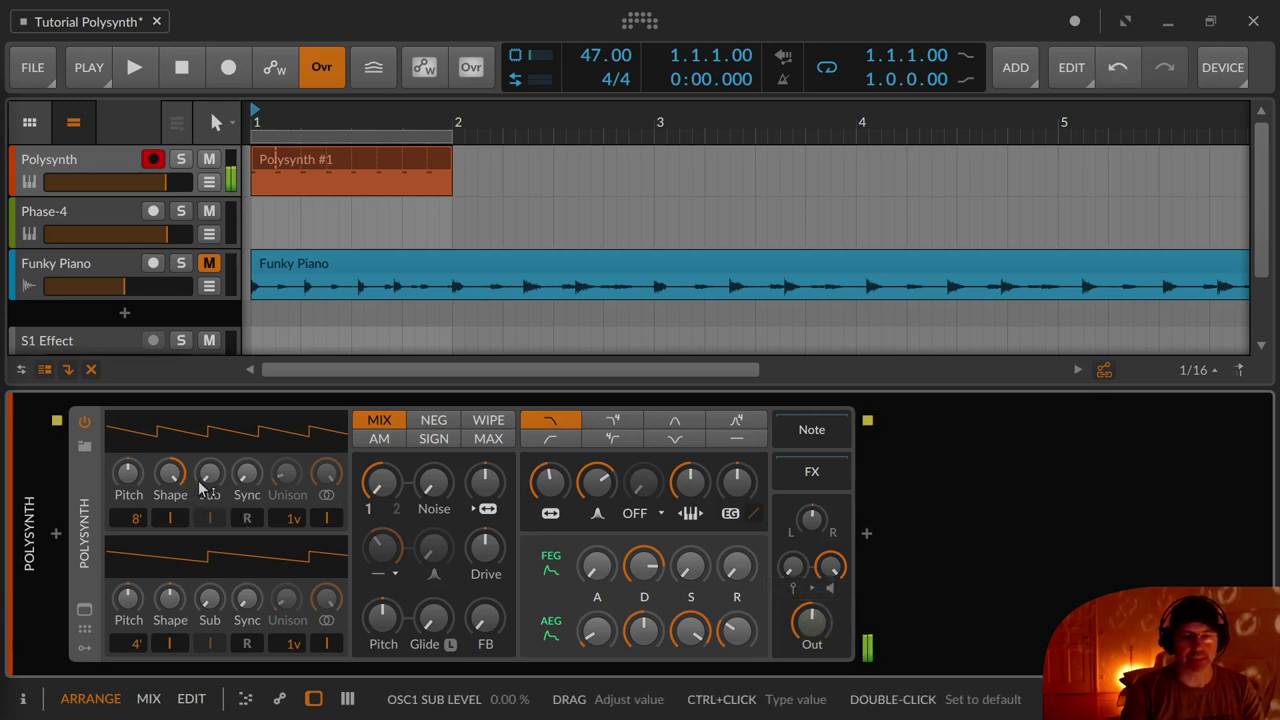
drag(209, 486, 209, 481)
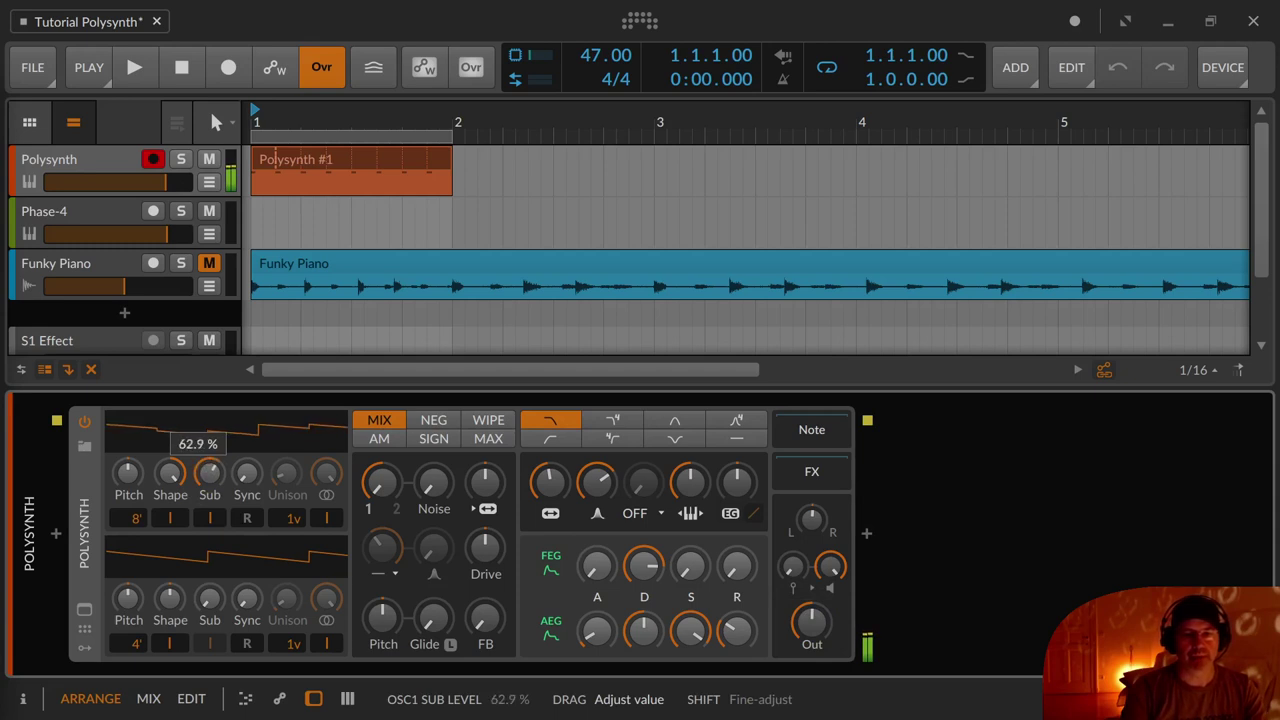
mouse_move(209, 481)
mouse_down()
mouse_move(209, 470)
mouse_move(208, 482)
mouse_up()
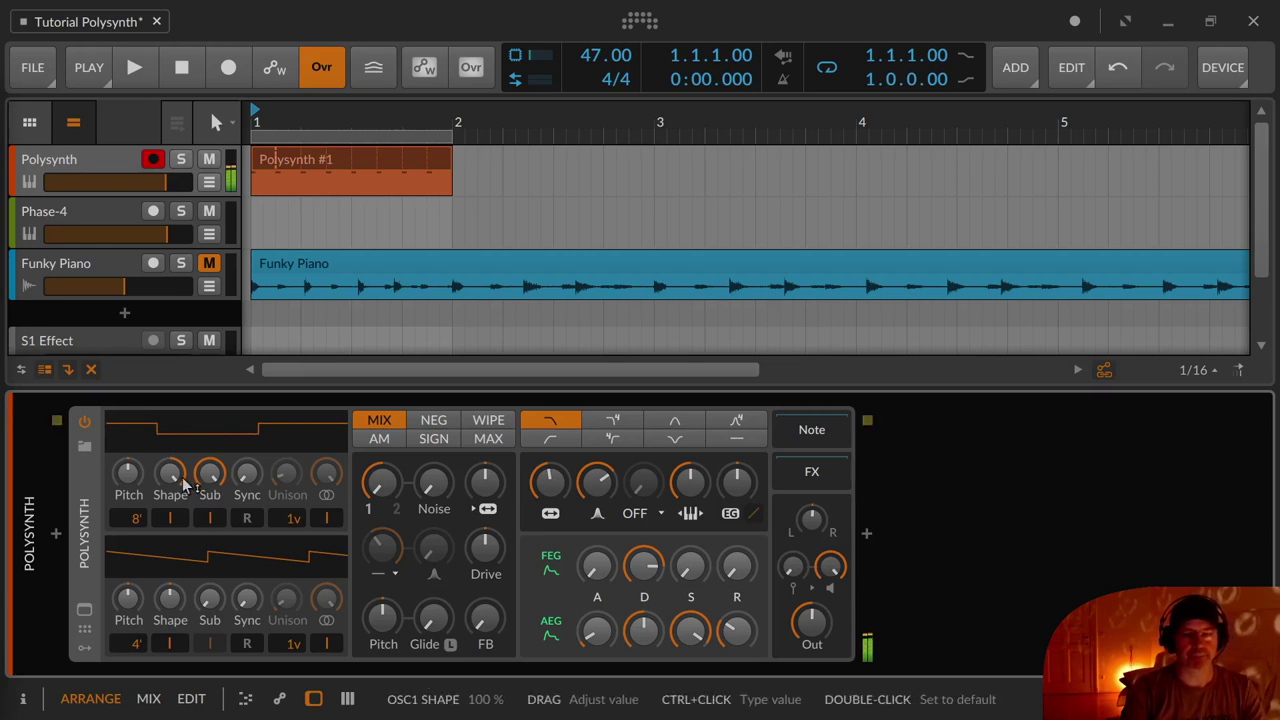
Try oscillator 1's sub pulse width at 90.6 %, reduce it to 37.7 %, and lower the Sub level to 0 %
mouse_move(136, 518)
mouse_down()
mouse_move(147, 518)
mouse_move(133, 520)
mouse_up()
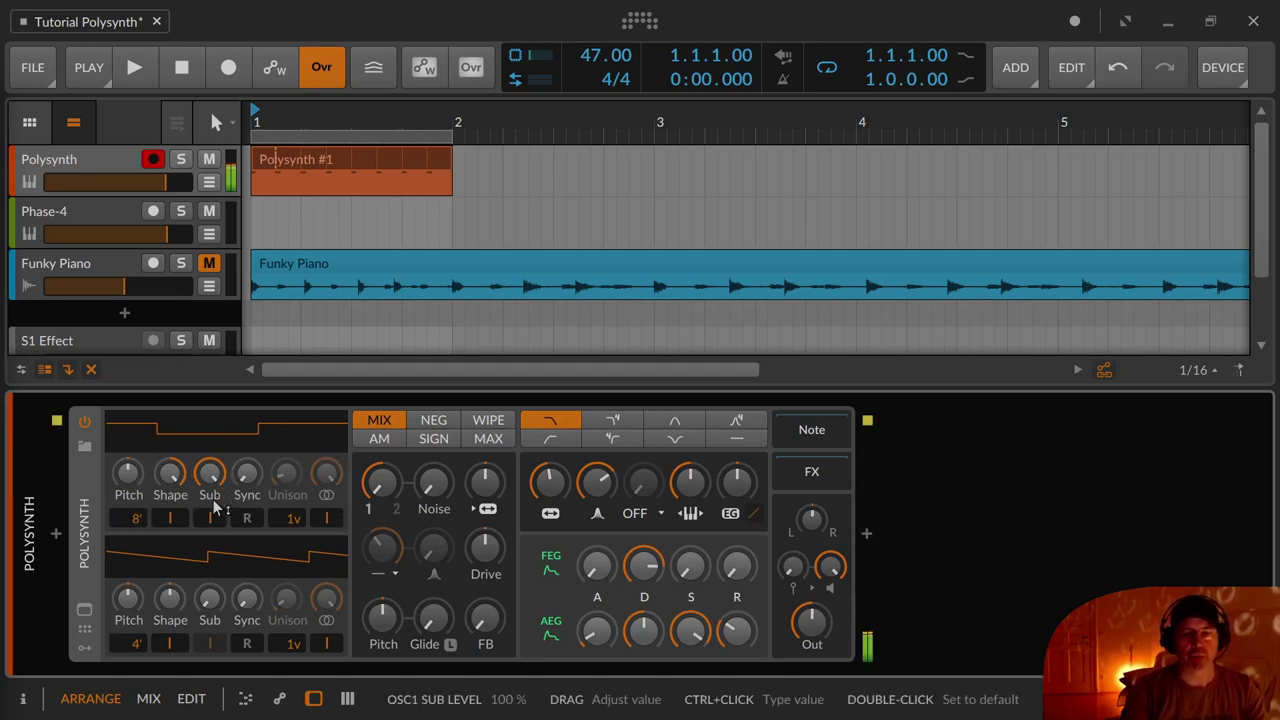
drag(211, 527, 211, 525)
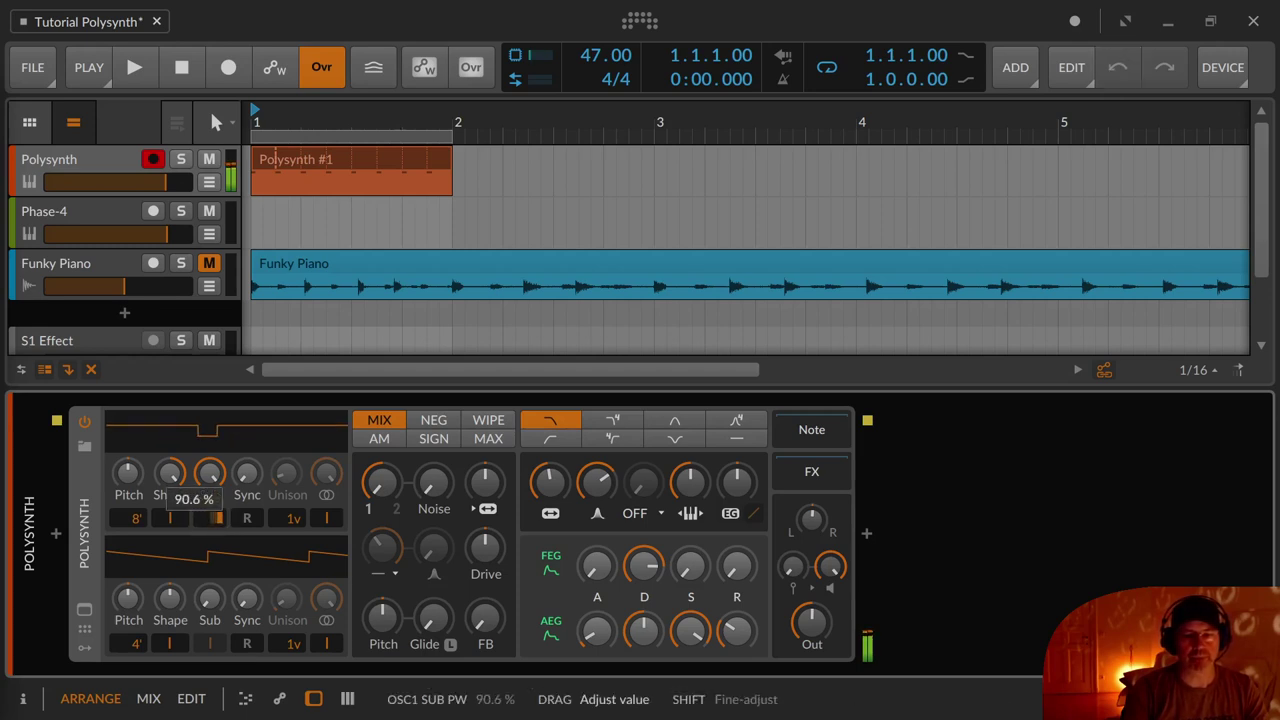
mouse_move(211, 518)
mouse_down()
mouse_move(211, 560)
mouse_move(211, 514)
mouse_move(211, 560)
mouse_move(211, 514)
mouse_move(211, 560)
mouse_move(211, 541)
mouse_up()
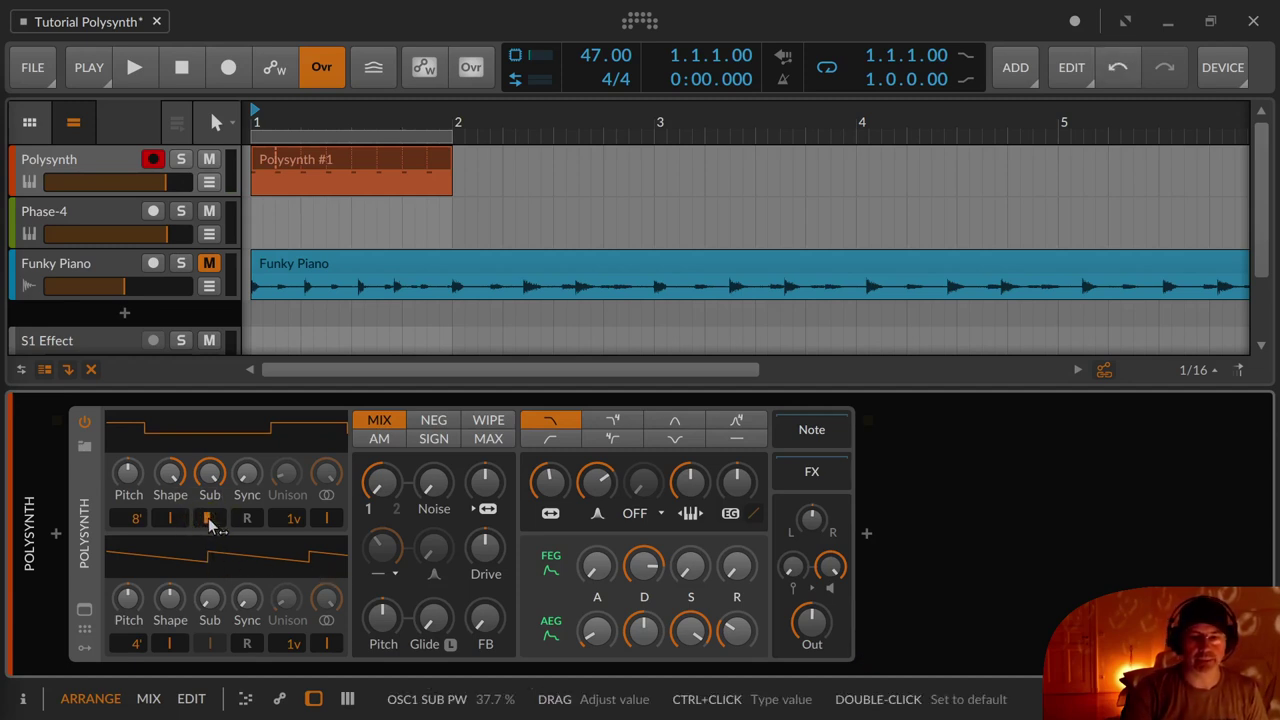
drag(210, 480, 210, 532)
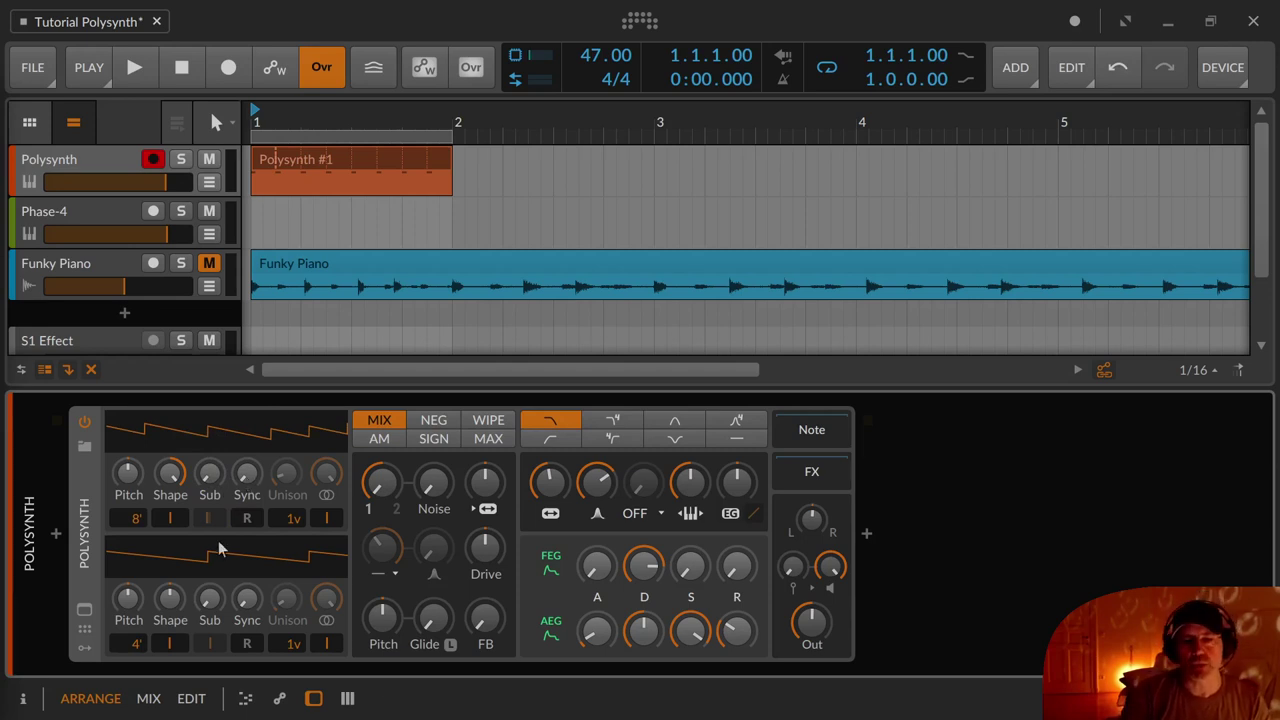
Move the Polysynth clip onto the Phase-4 track and insert an empty sixteenth-long clip at 1.1 on the Polysynth track
click(267, 165)
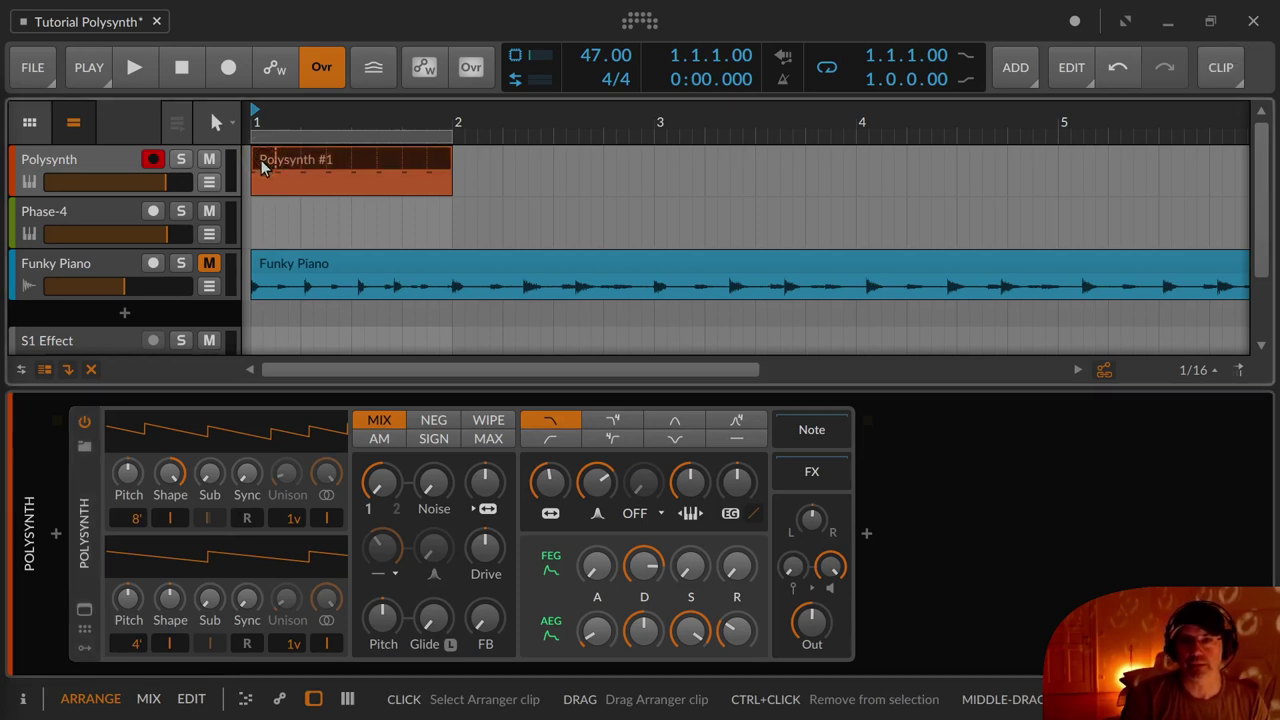
drag(258, 160, 260, 212)
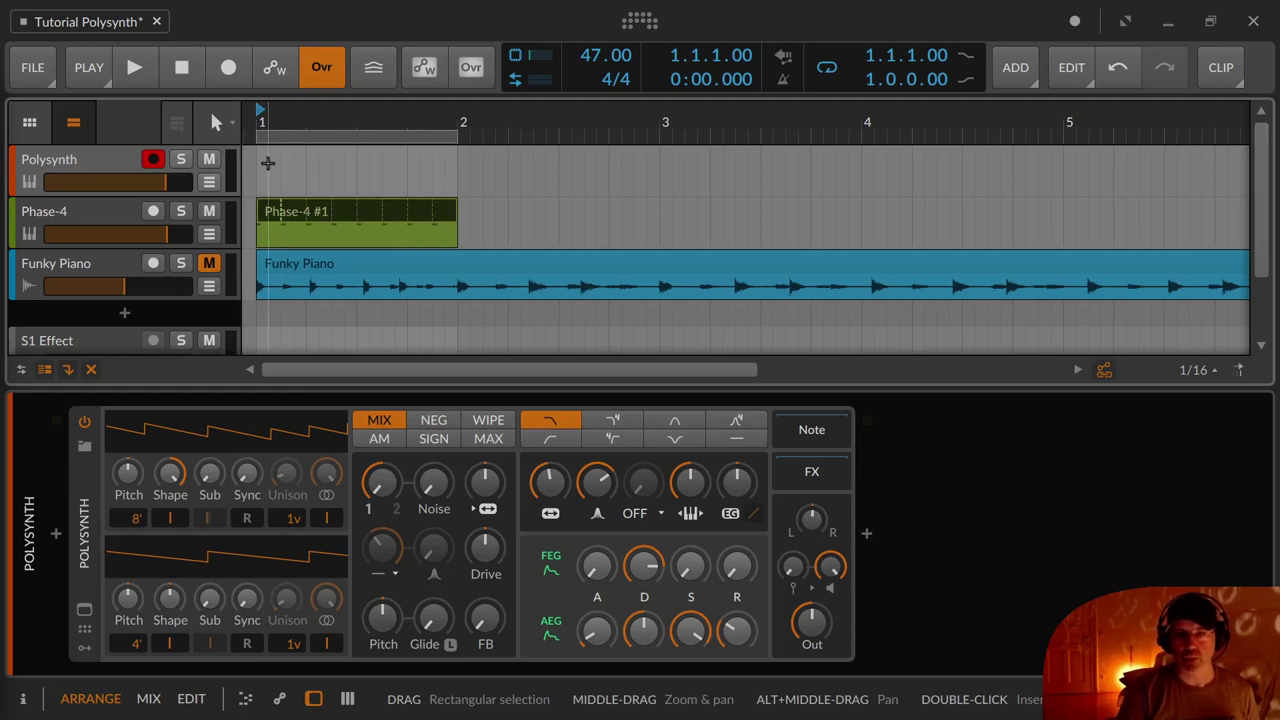
drag(268, 162, 488, 165)
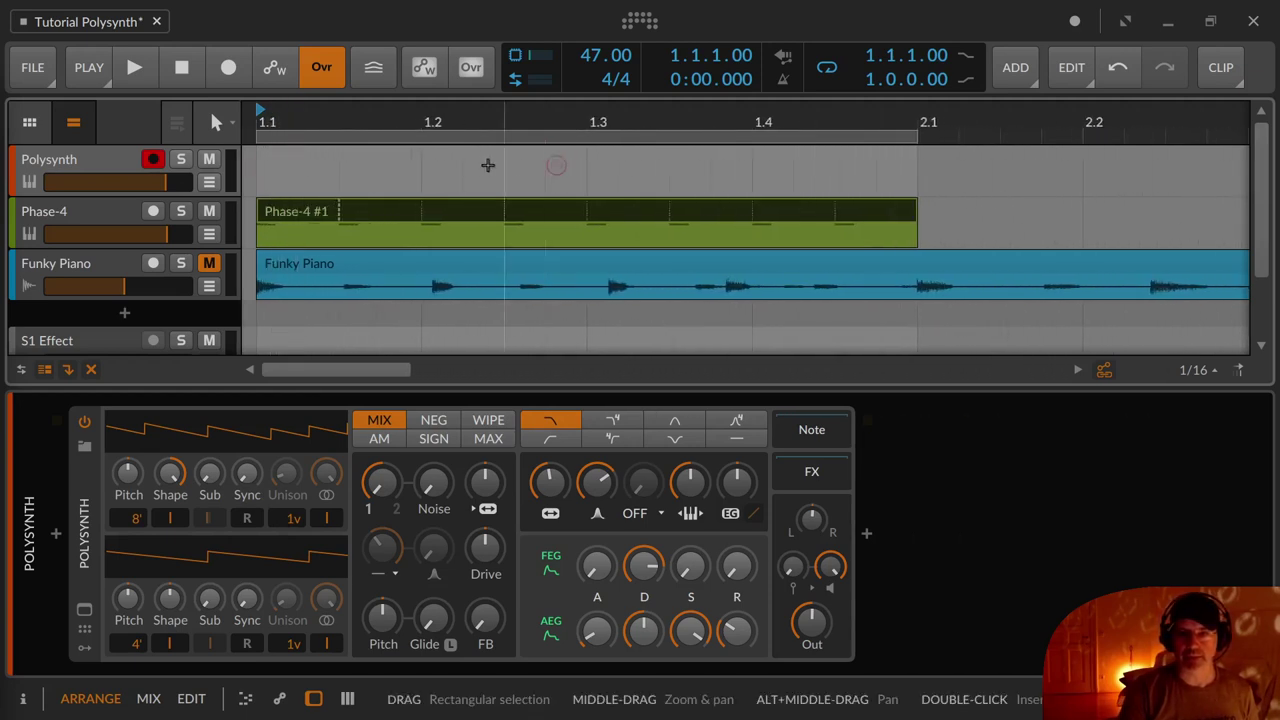
drag(290, 175, 272, 177)
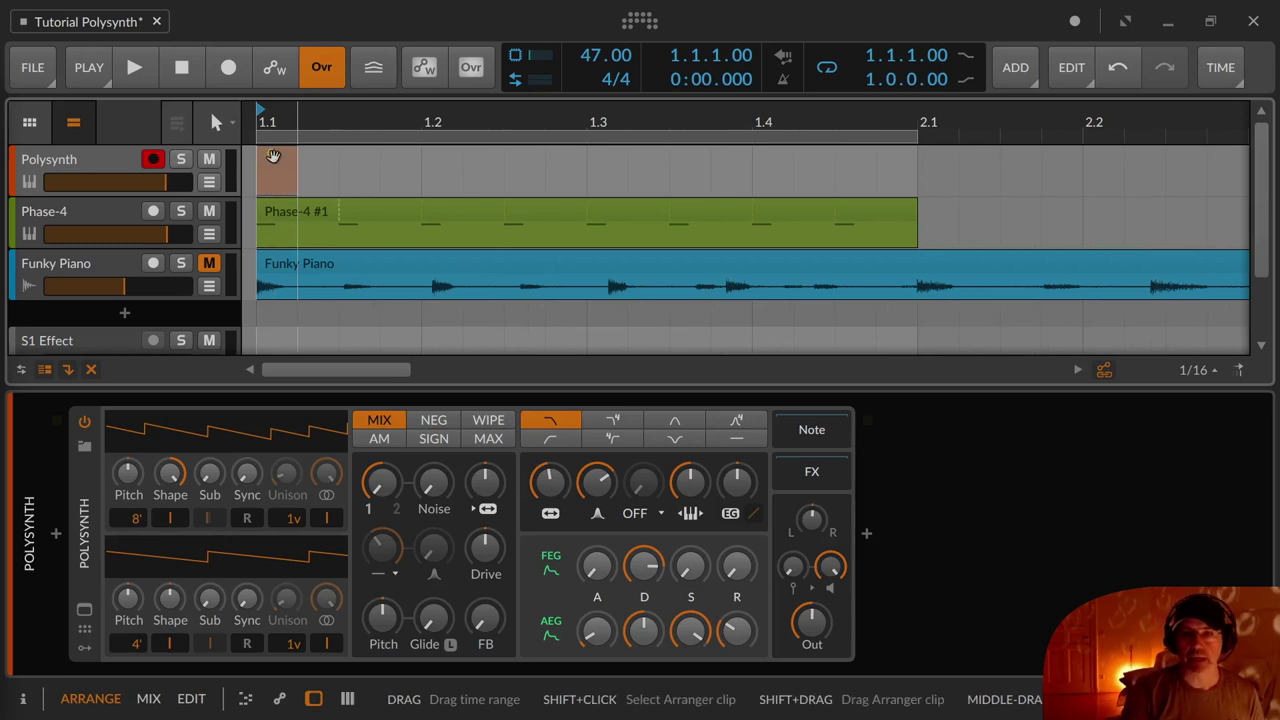
double_click(273, 157)
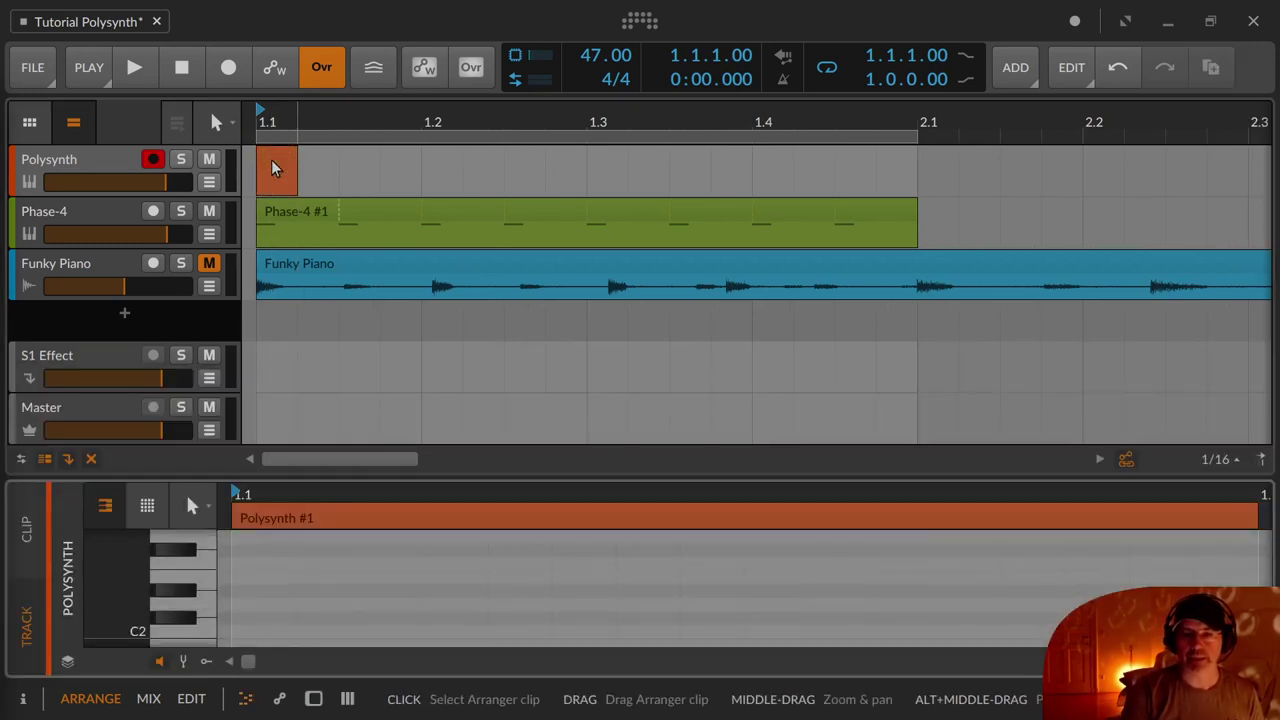
Draw a C2 note at the start of the new Polysynth clip and extend both clip and note to 1.2
double_click(245, 627)
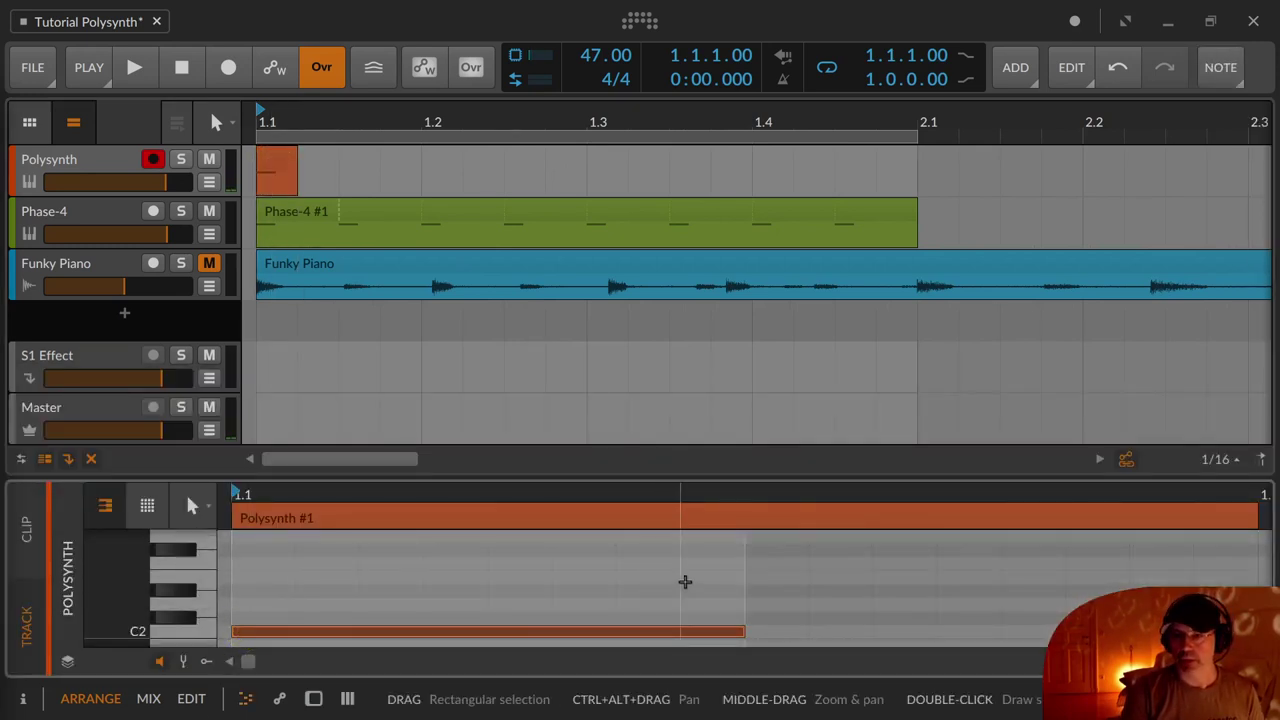
scroll(685, 581, down, 4)
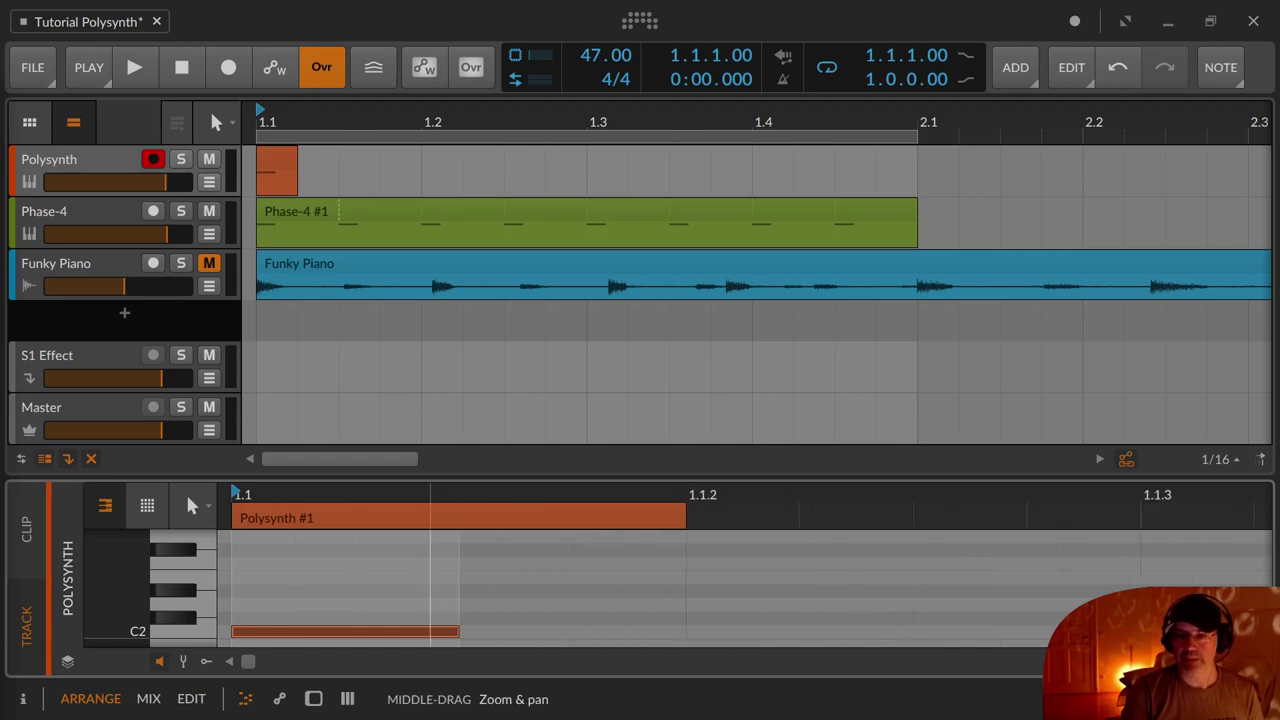
click(634, 589)
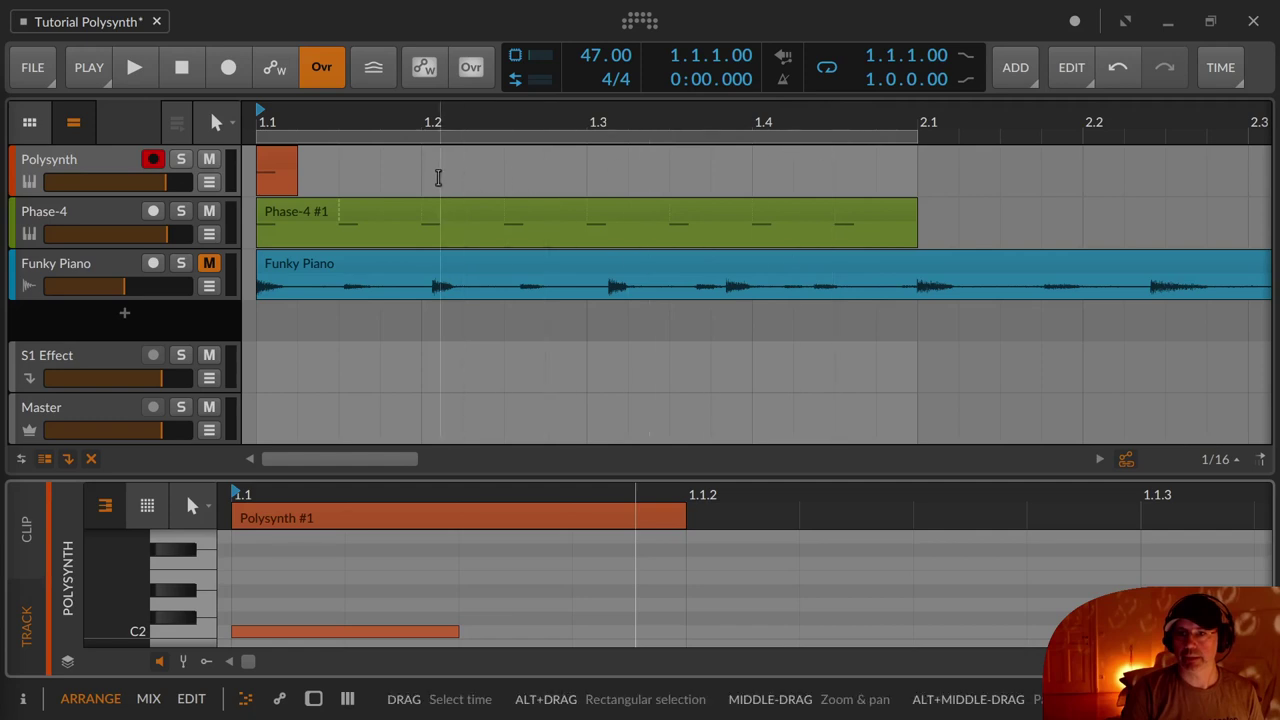
drag(297, 155, 414, 151)
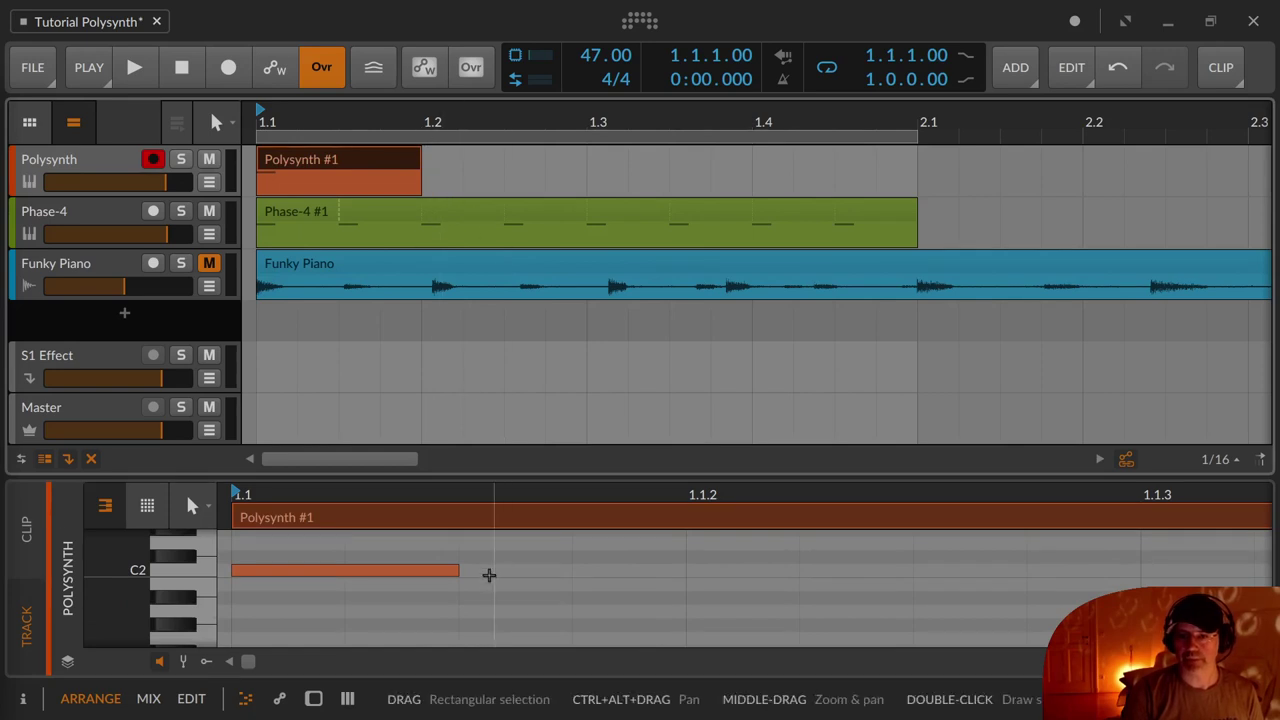
scroll(400, 575, down, 3)
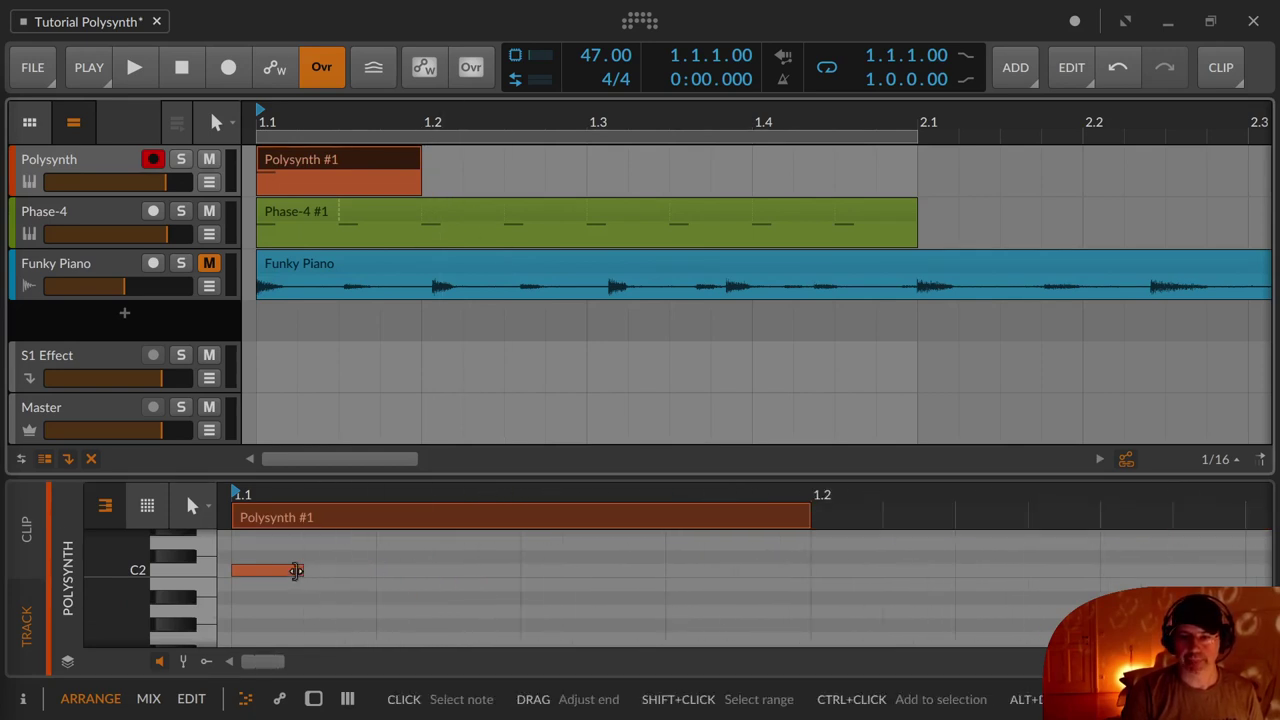
click(298, 571)
drag(298, 571, 811, 573)
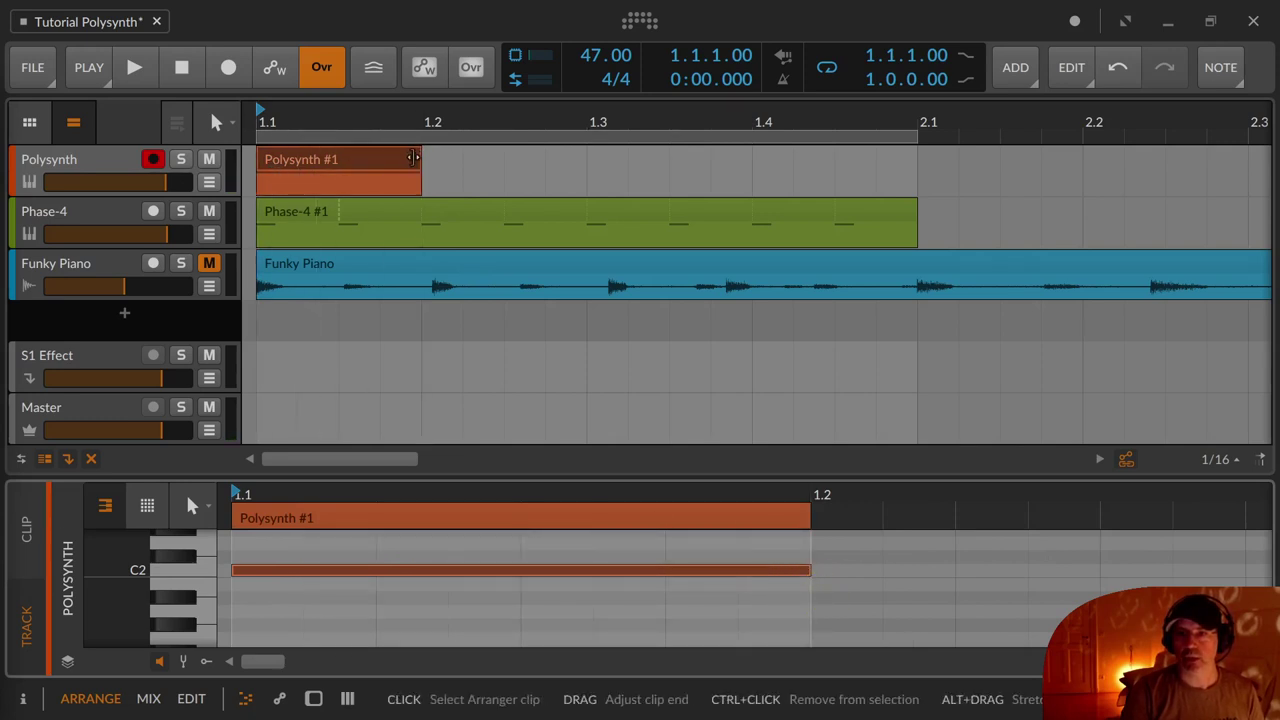
Lengthen the Polysynth clip to end at 1.3 and duplicate it directly after itself
drag(413, 158, 909, 163)
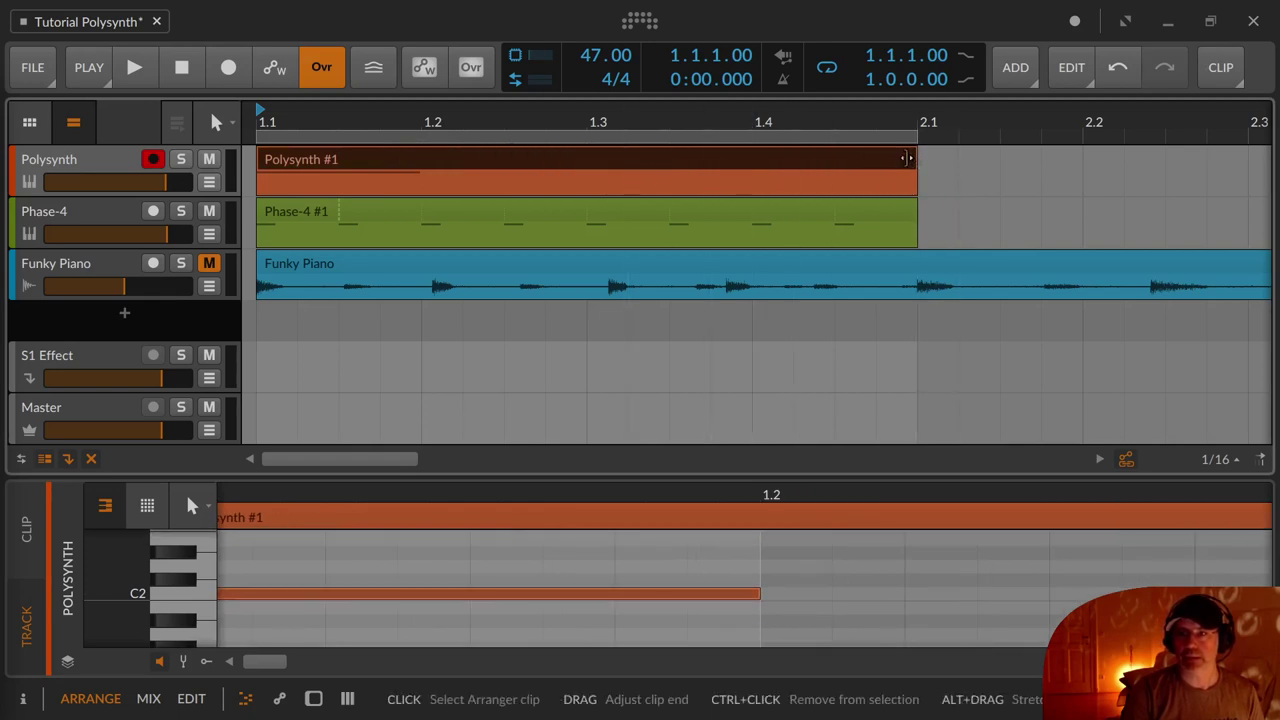
drag(912, 158, 581, 167)
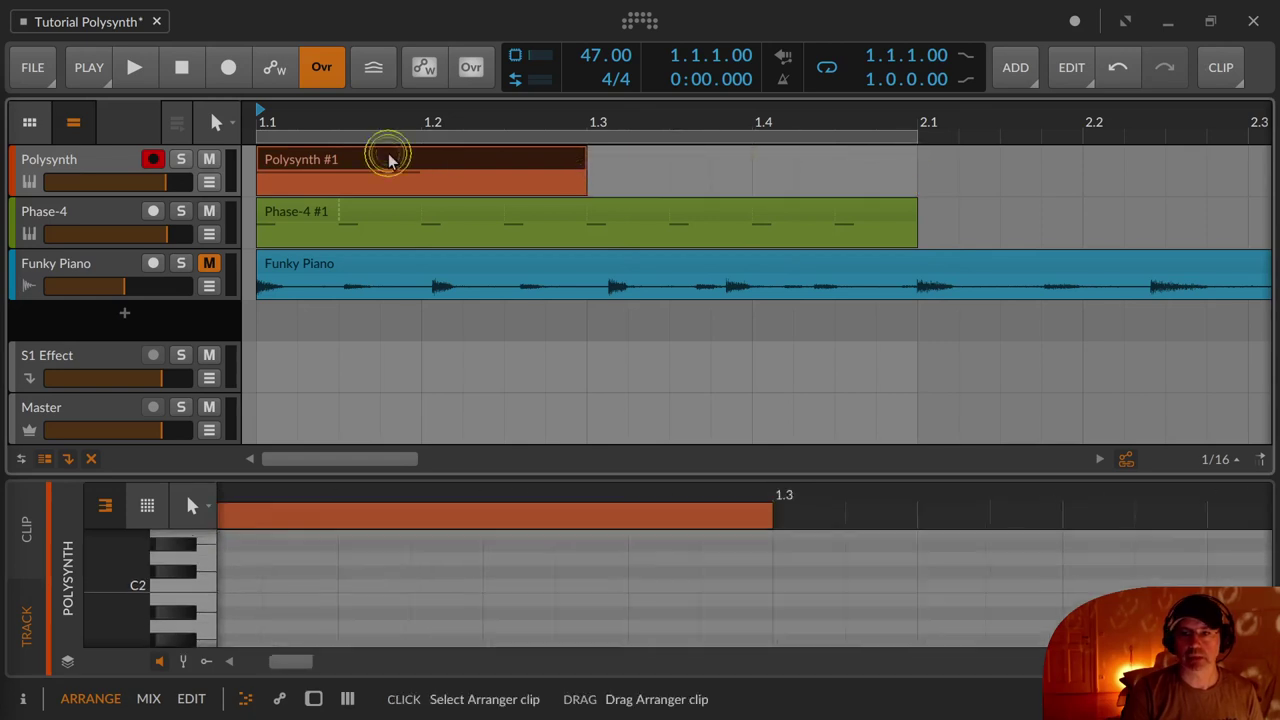
key(ctrl+d)
Join the two adjacent Polysynth clips into a single one-bar clip
click(560, 162)
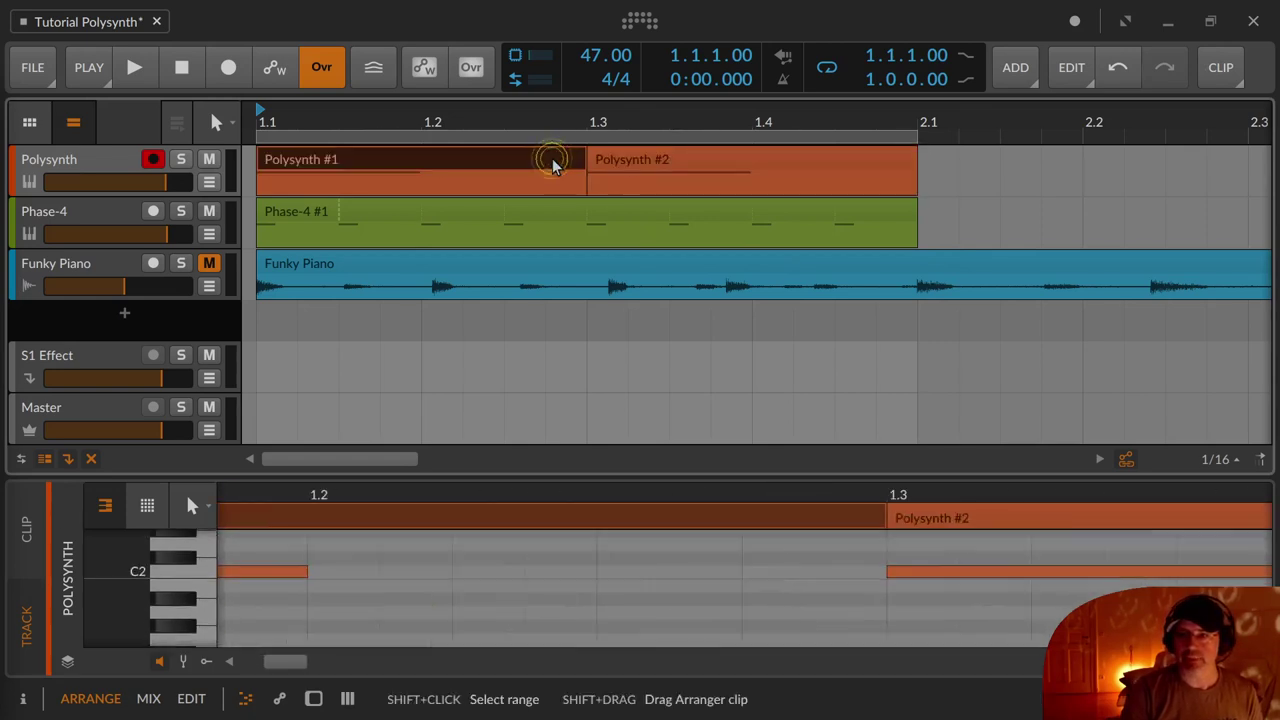
ctrl+click(675, 162)
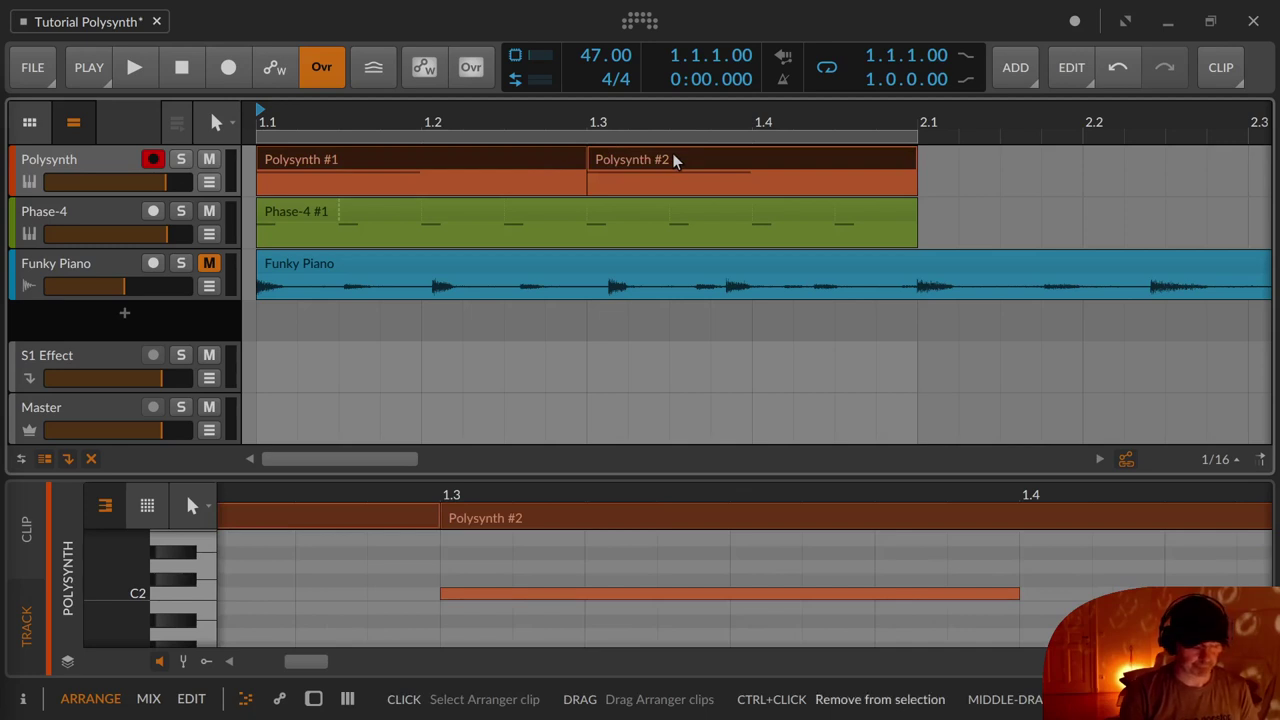
key(ctrl+j)
Play the arrangement, mute the Phase-4 track, and stop playback
key(space)
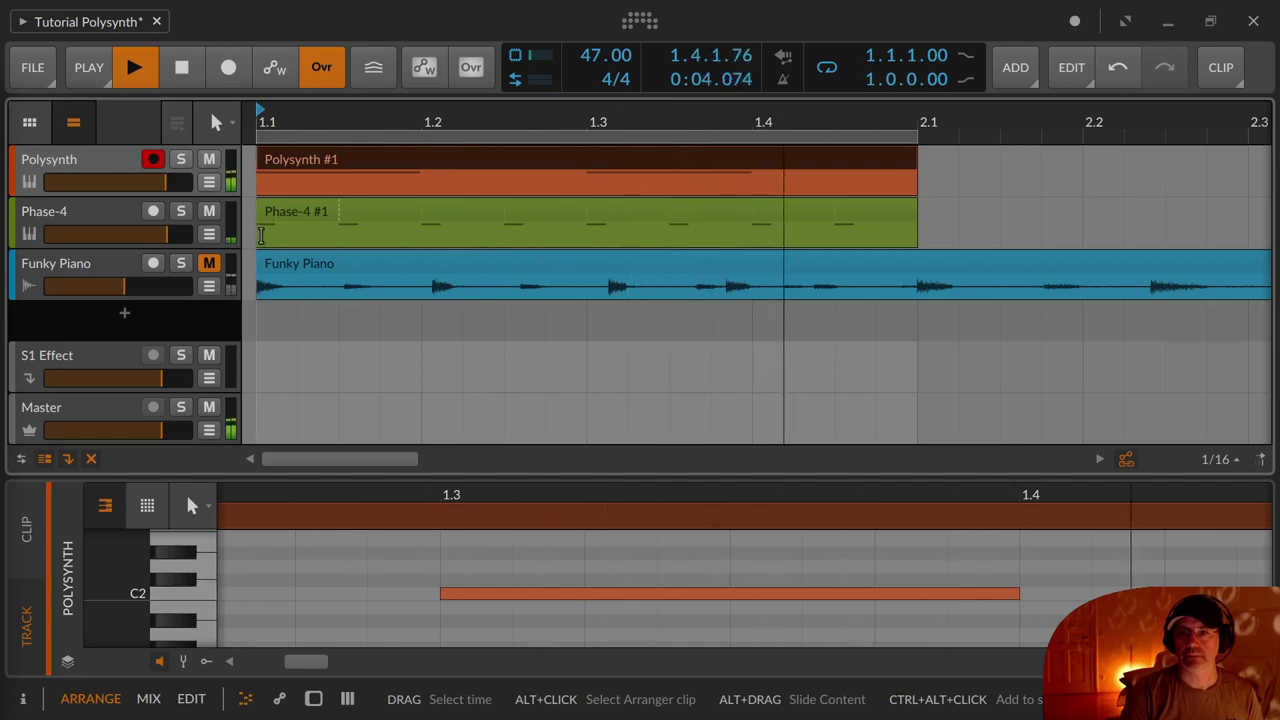
click(210, 214)
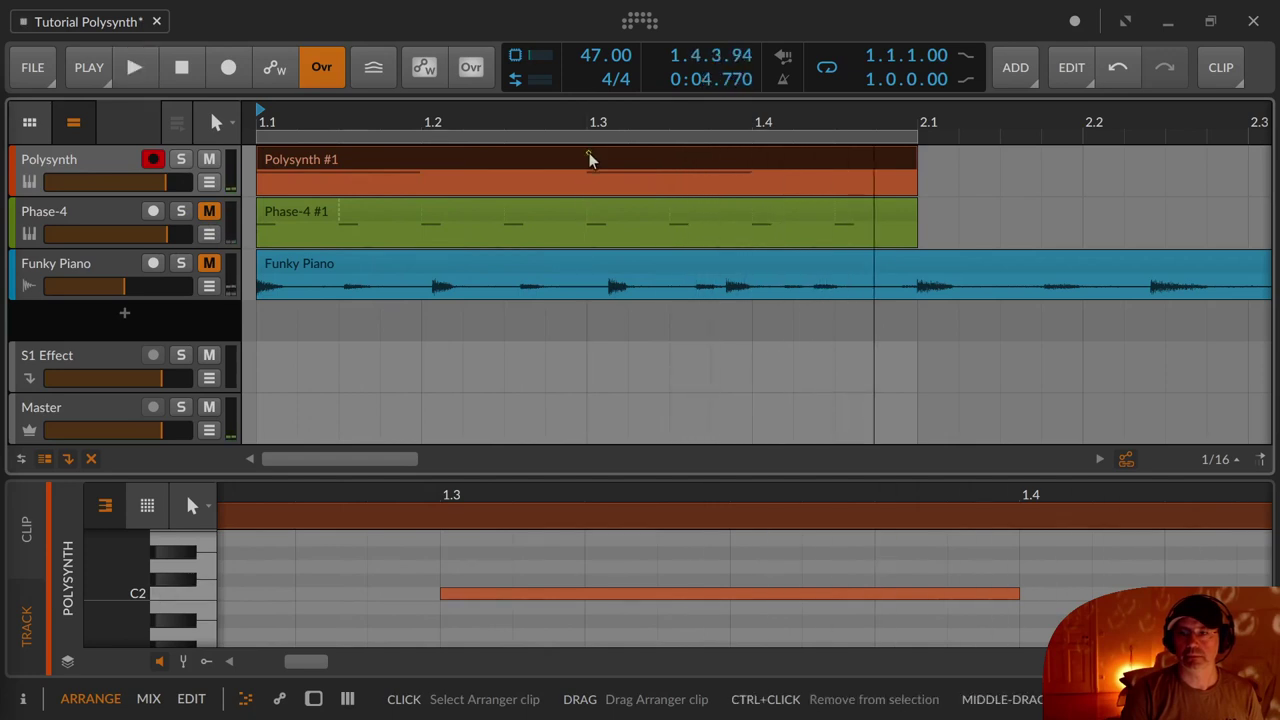
key(space)
Insert a long empty clip on the Polysynth track from bar 2 to bar 130
key(minus)
key(minus)
key(minus)
key(minus)
key(minus)
key(minus)
key(minus)
key(minus)
key(minus)
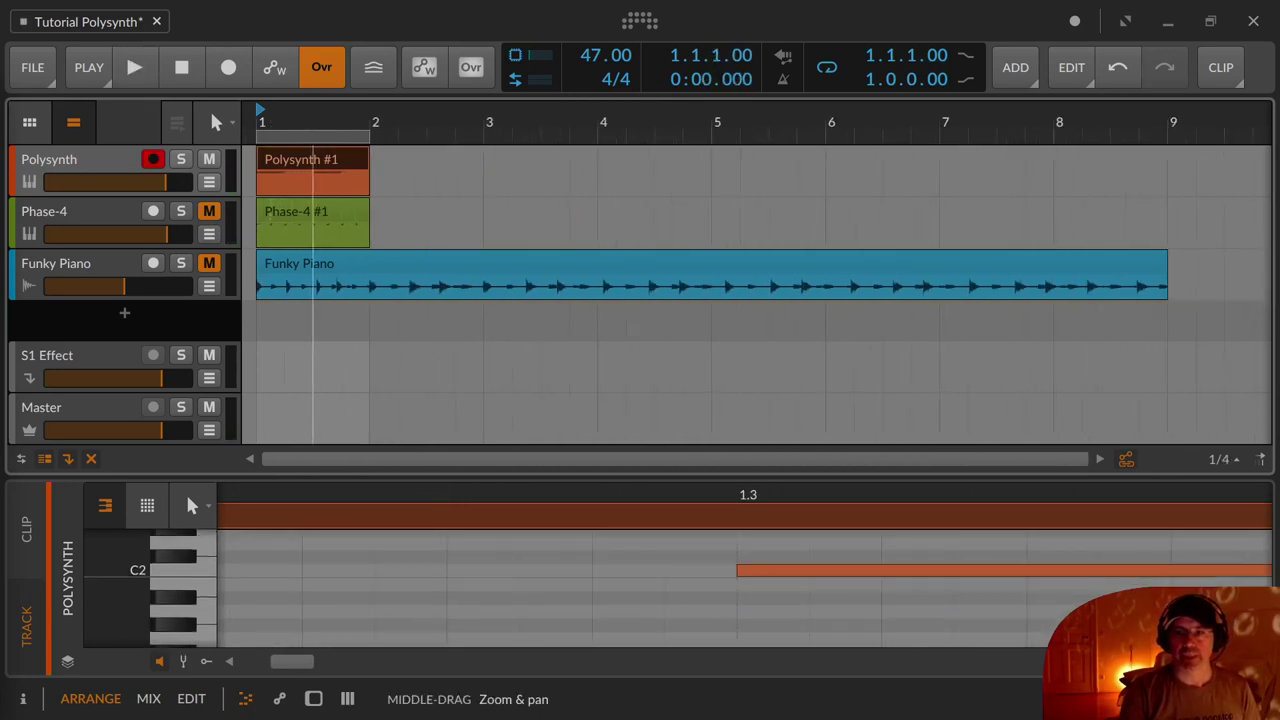
key(minus)
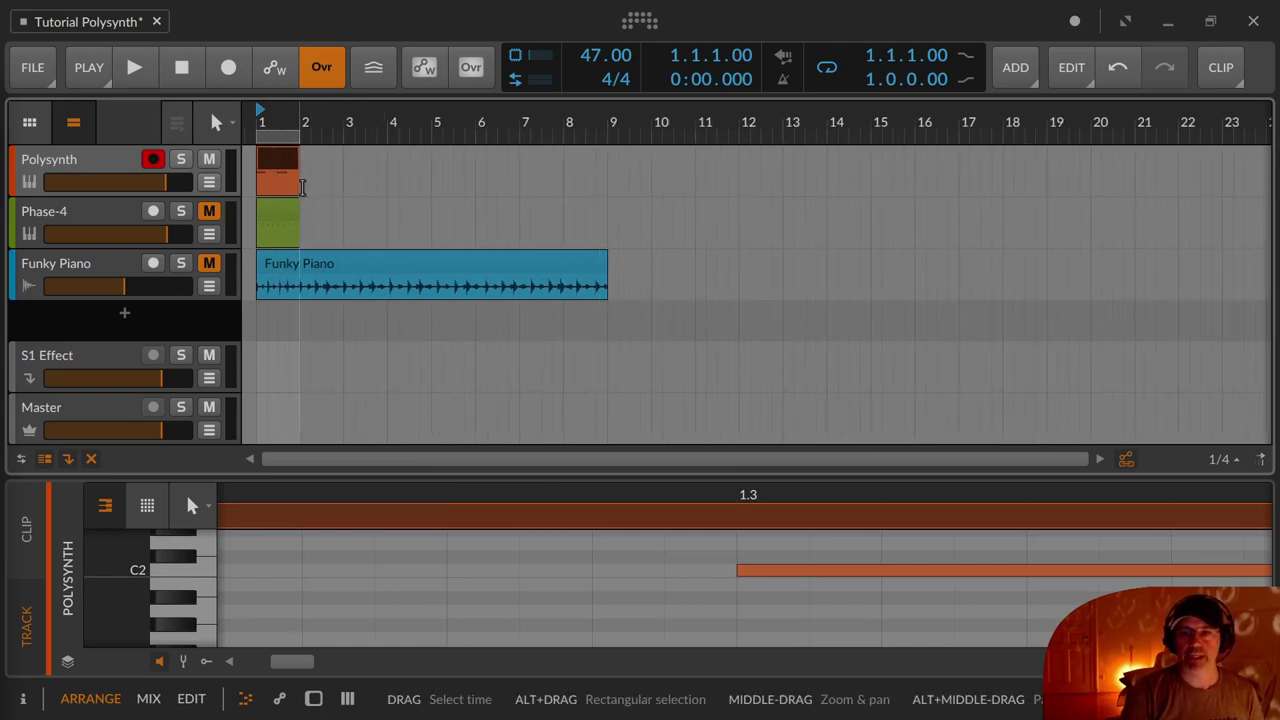
drag(303, 186, 1181, 170)
double_click(1165, 172)
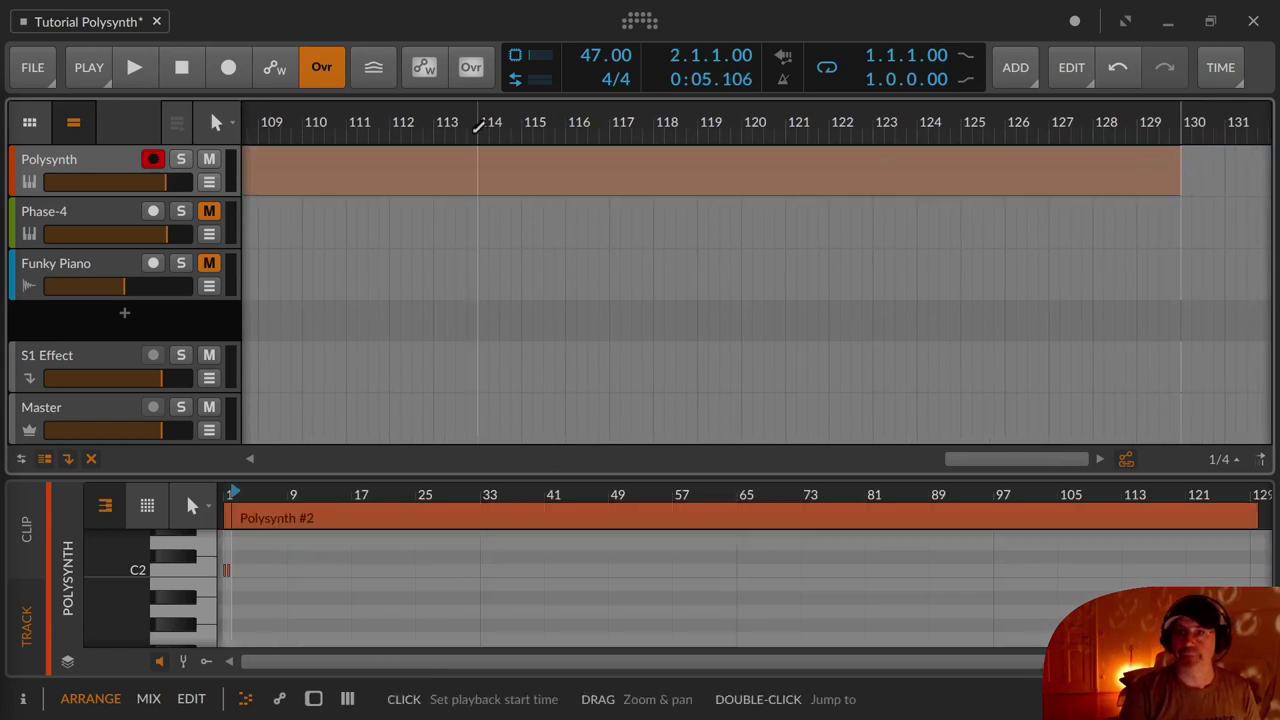
Join the one-bar note clip and the long empty clip on the Polysynth track into one clip
drag(486, 123, 414, 190)
key(plus)
key(plus)
key(plus)
key(plus)
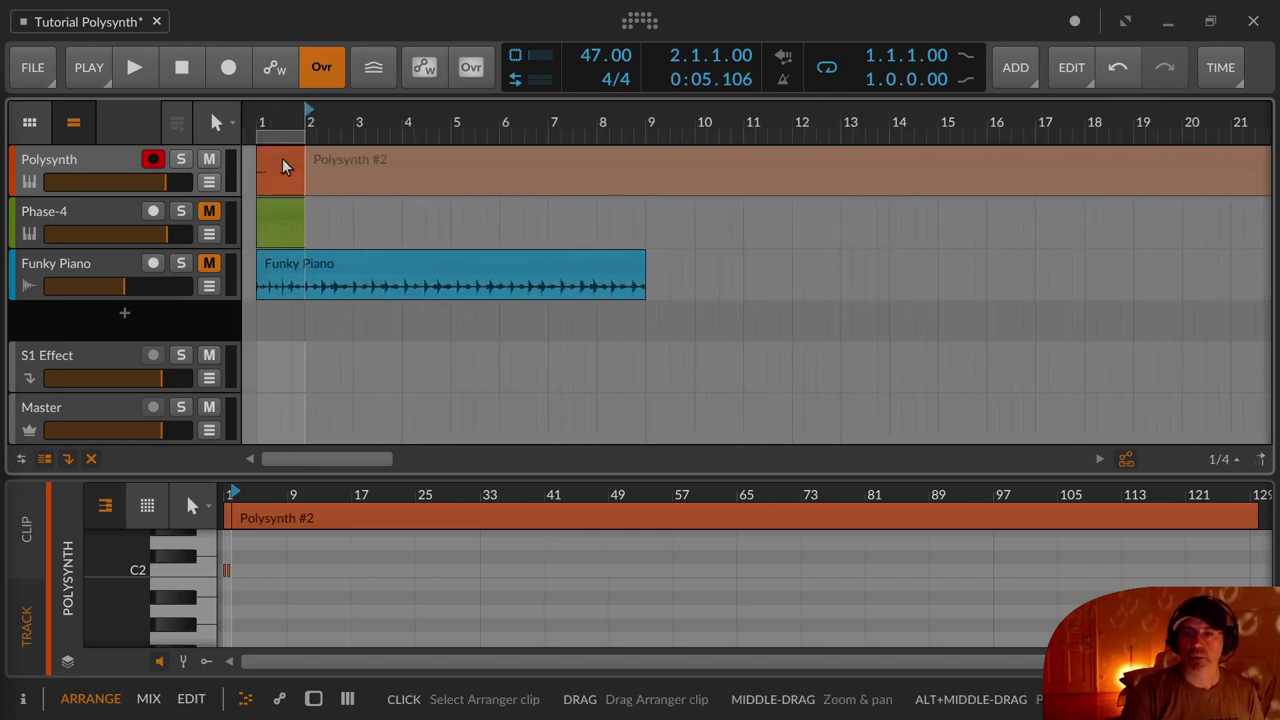
click(337, 161)
key(ctrl+z)
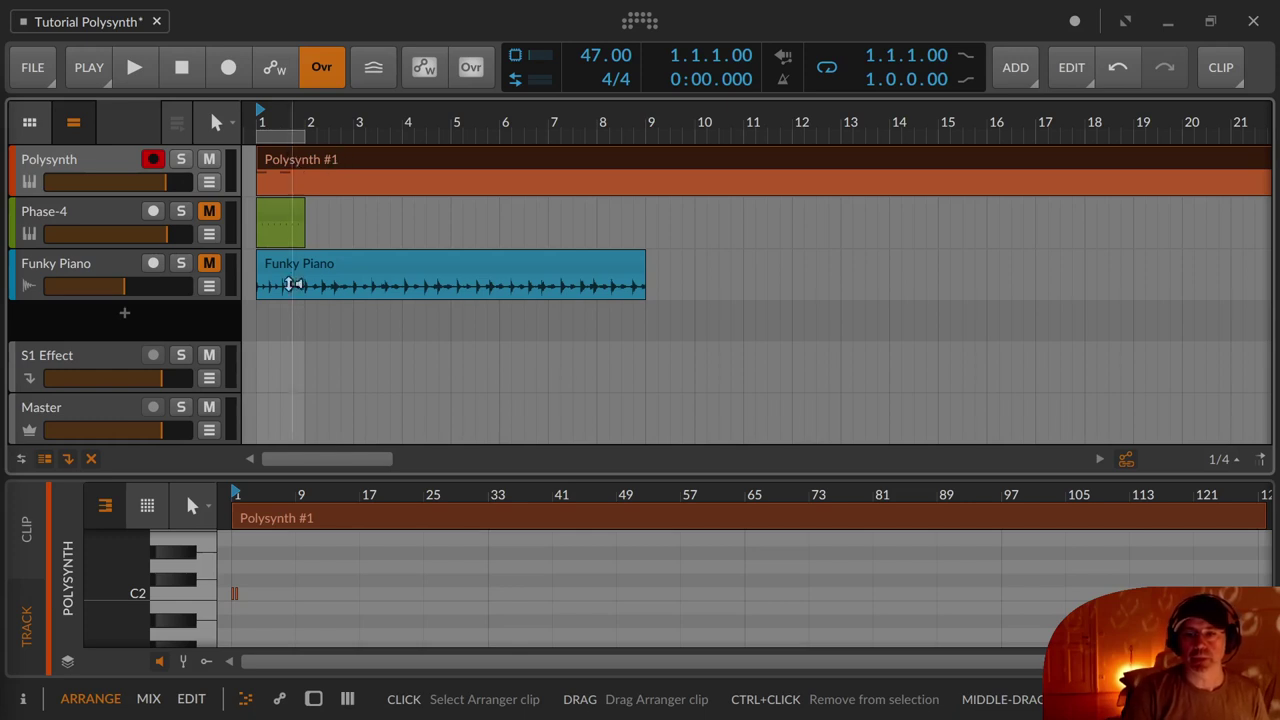
Examine the two C2 notes in the joined clip and audition them within the one-bar loop region
scroll(253, 550, up, 2)
scroll(253, 550, up, 8)
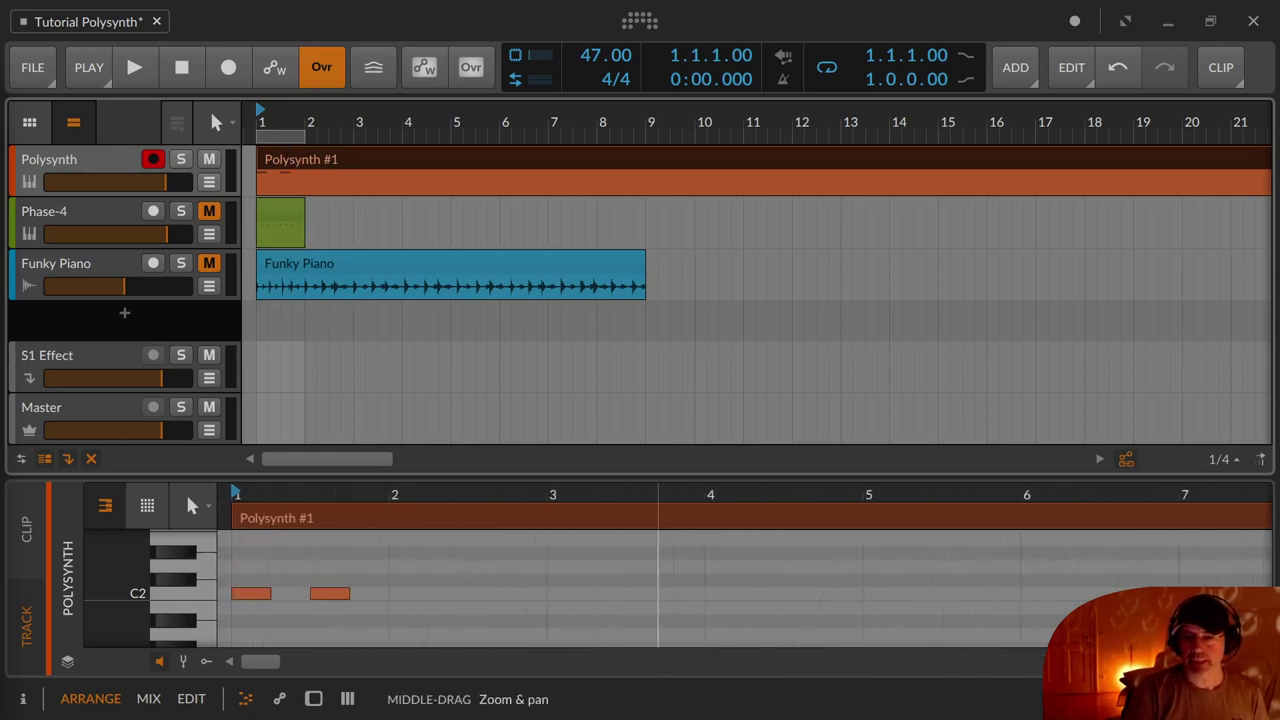
drag(394, 603, 420, 600)
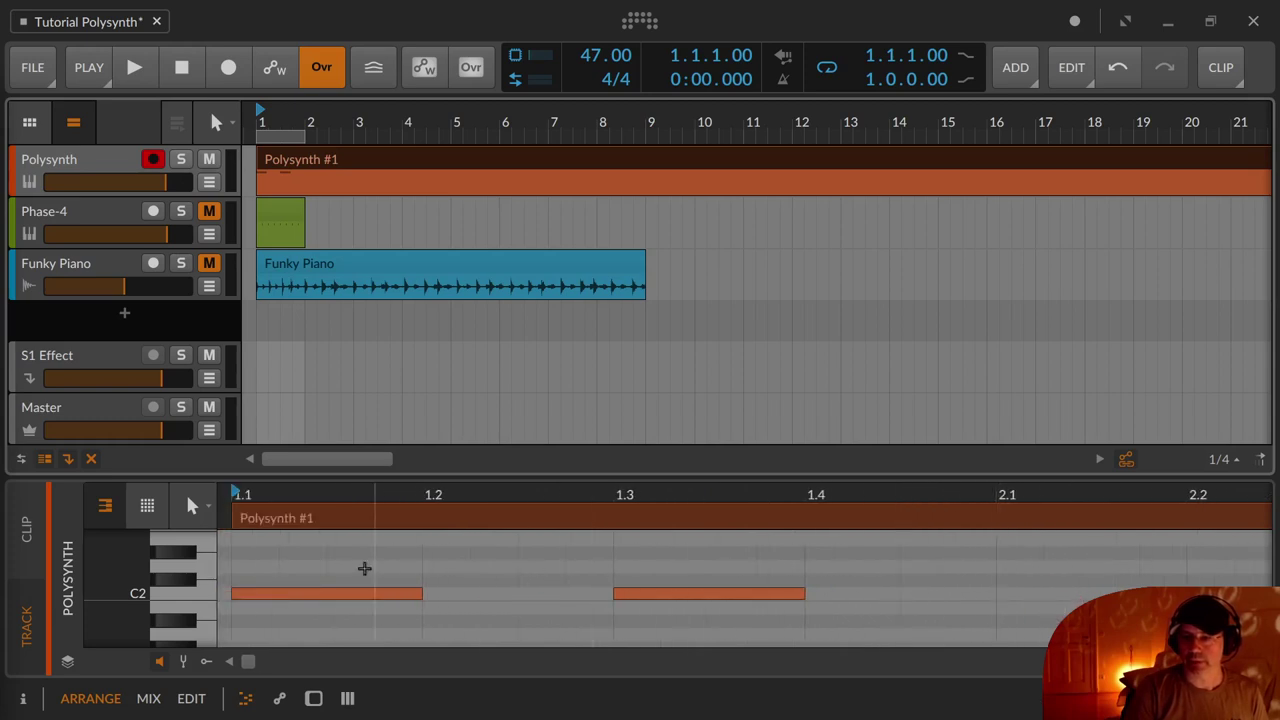
drag(349, 566, 392, 564)
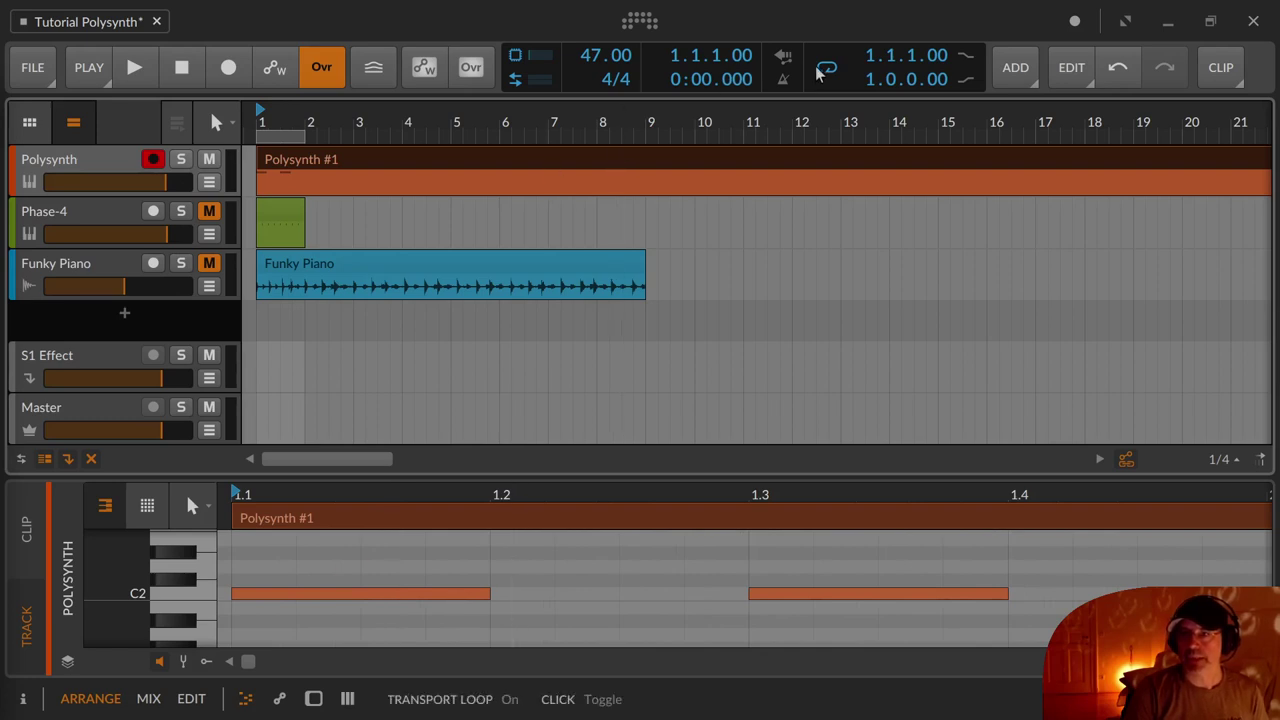
click(279, 134)
key(space)
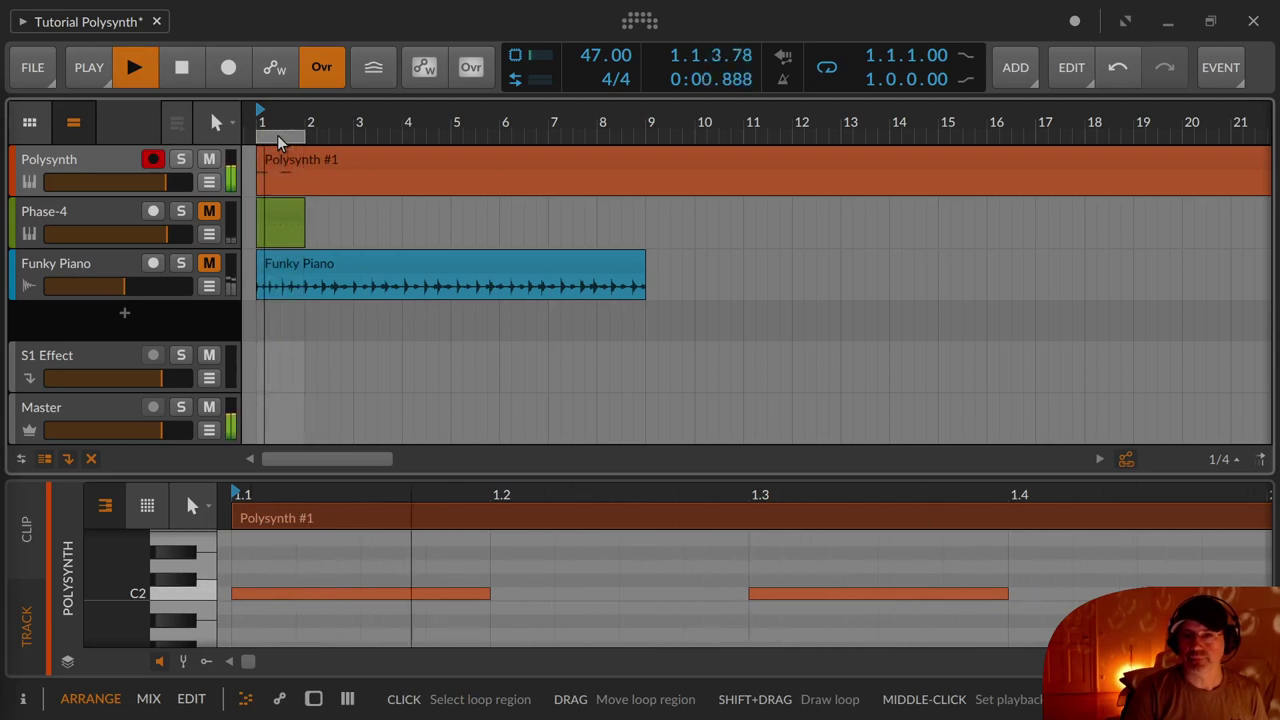
key(space)
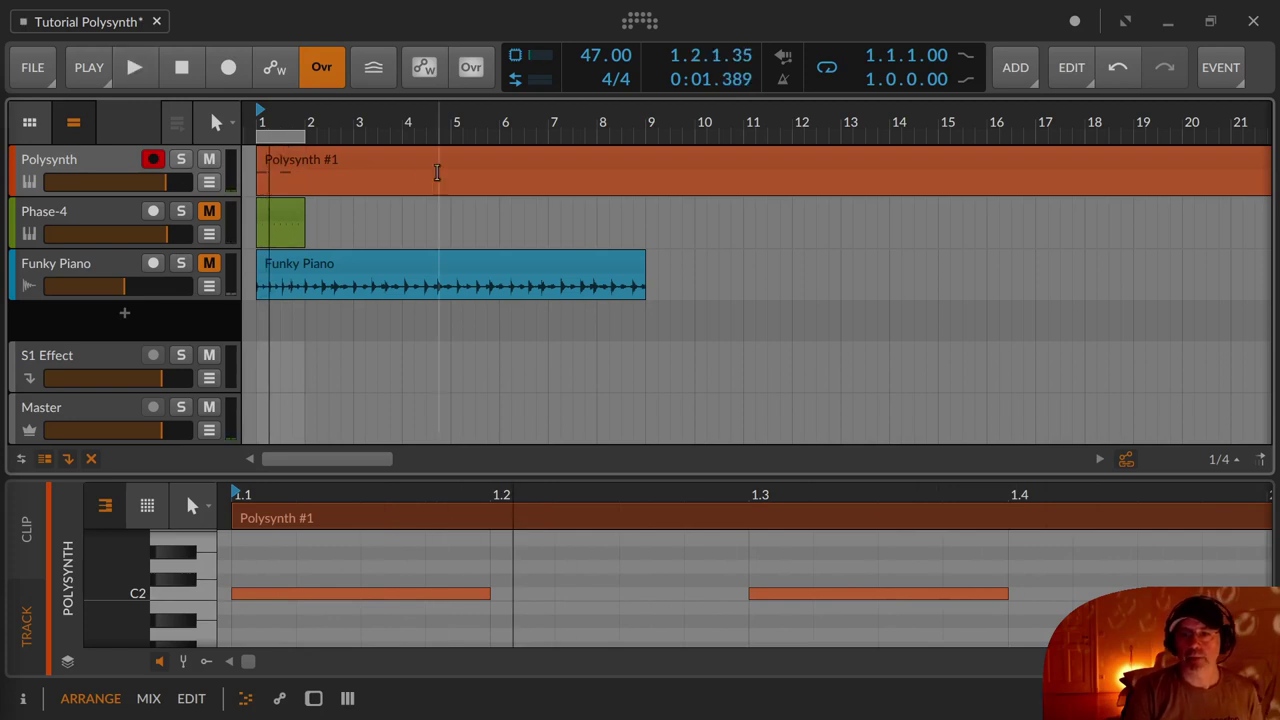
Lower the Polysynth track's volume and start looped playback
scroll(531, 196, down, 4)
scroll(531, 196, down, 10)
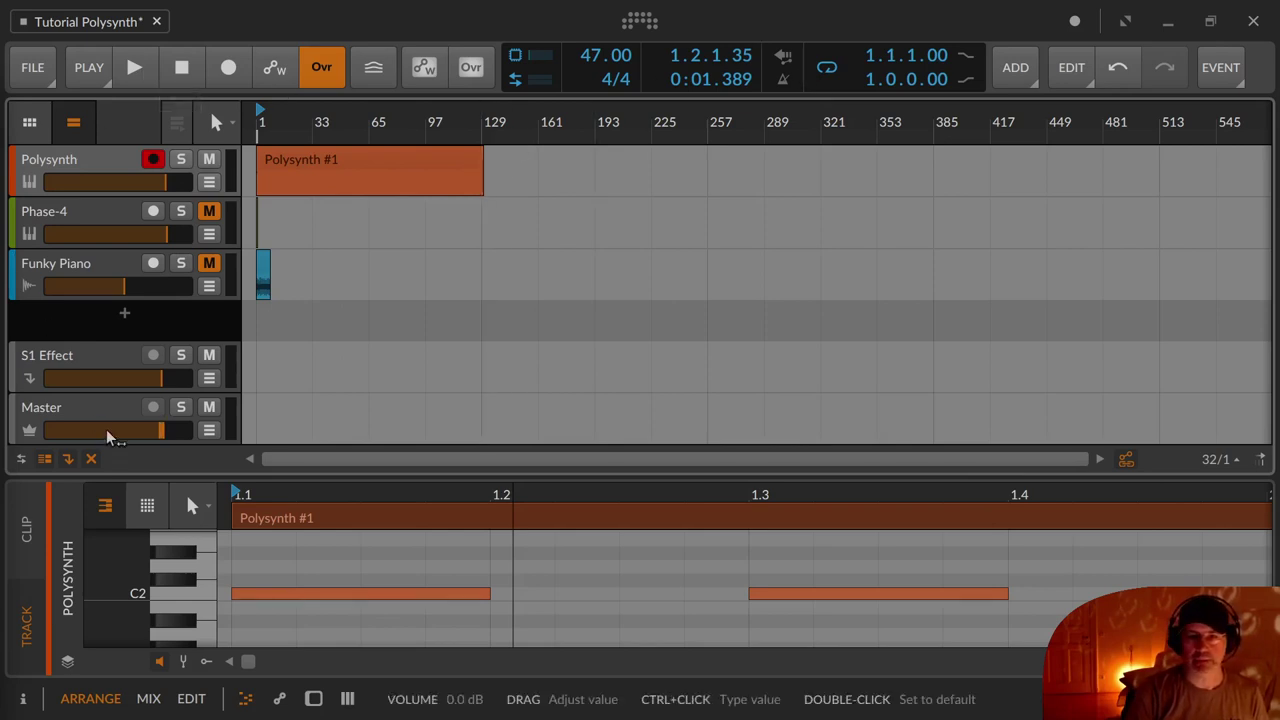
drag(107, 181, 55, 181)
click(142, 72)
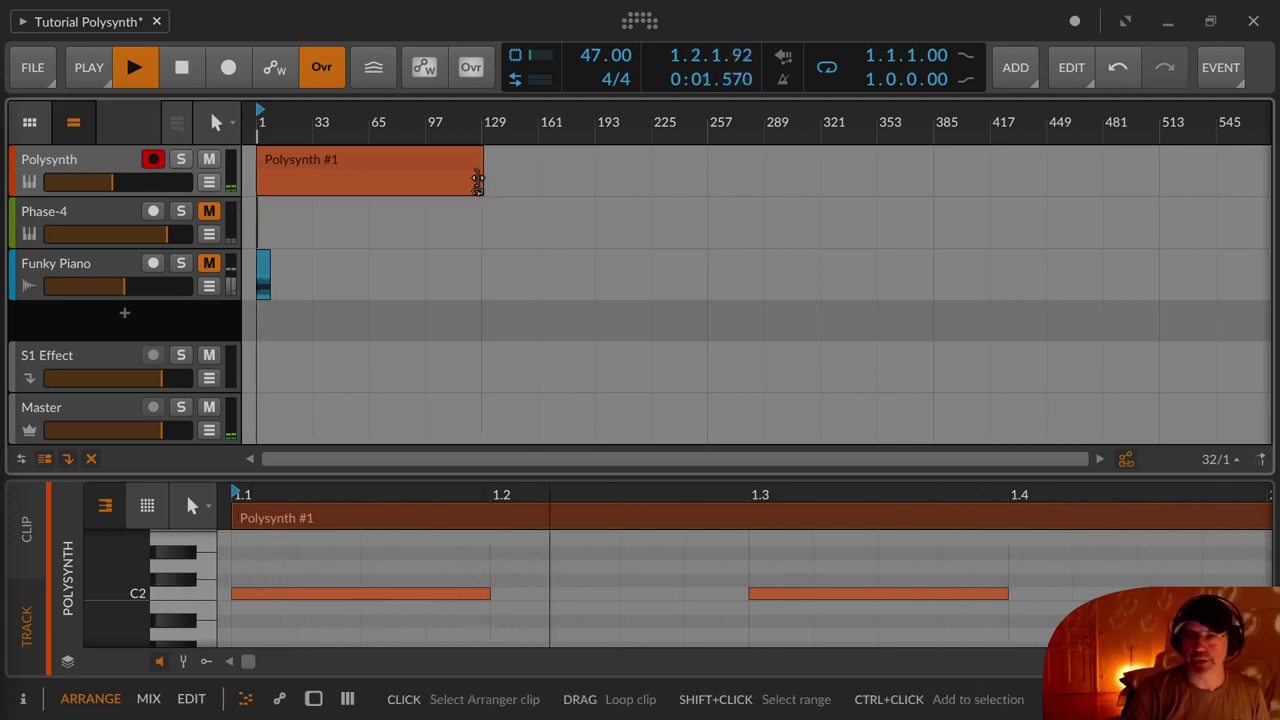
Try time-compressing the Polysynth clip and its notes to end at bar 17, and further to bar 5
drag(479, 179, 272, 181)
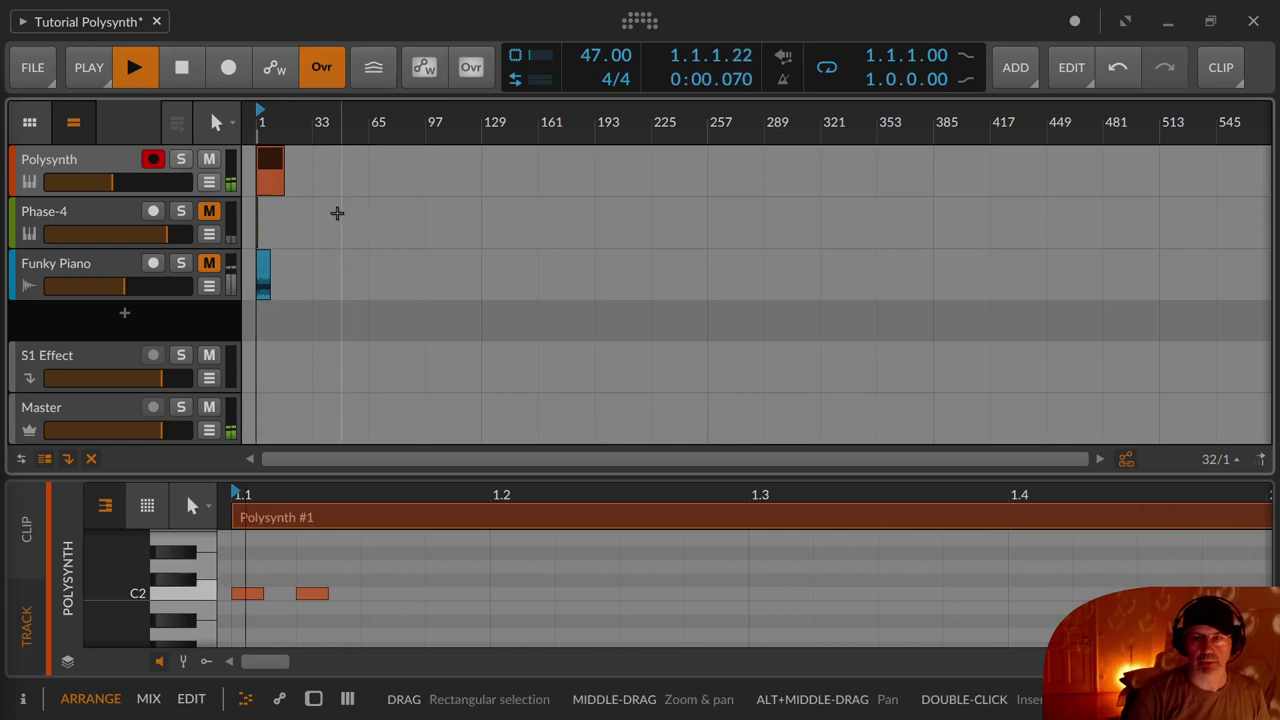
scroll(683, 214, up, 4)
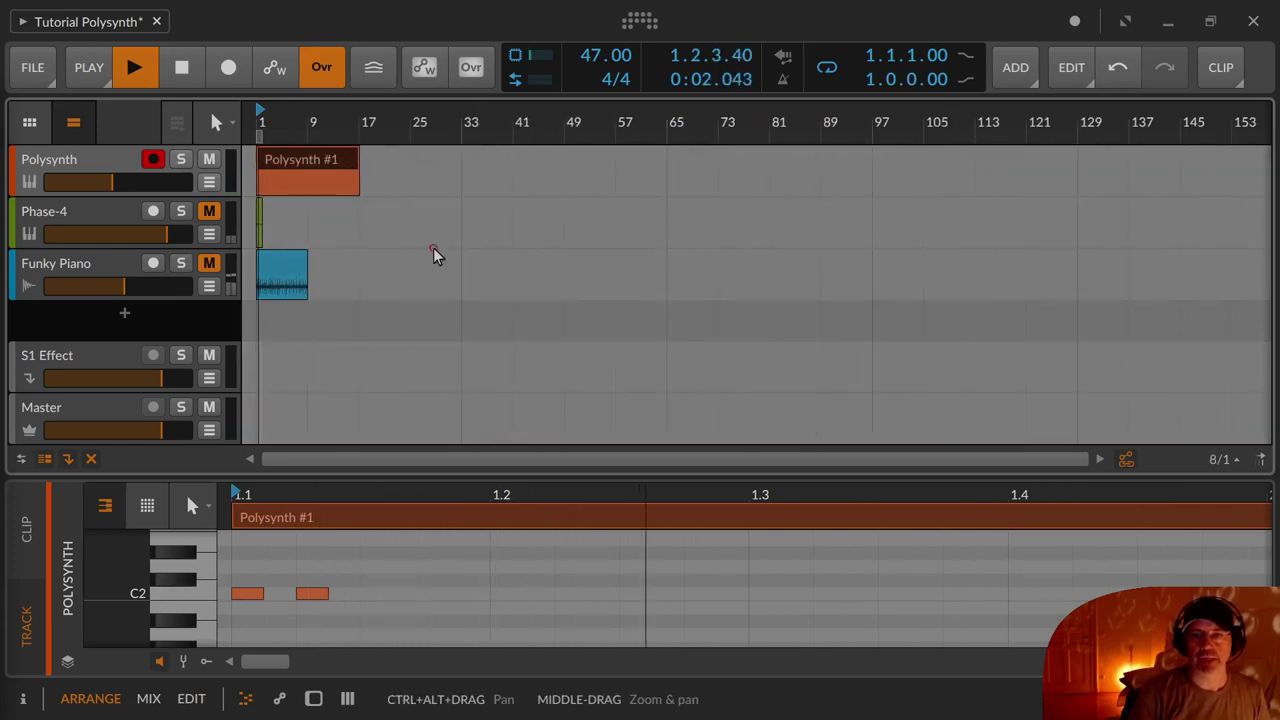
scroll(434, 251, up, 2)
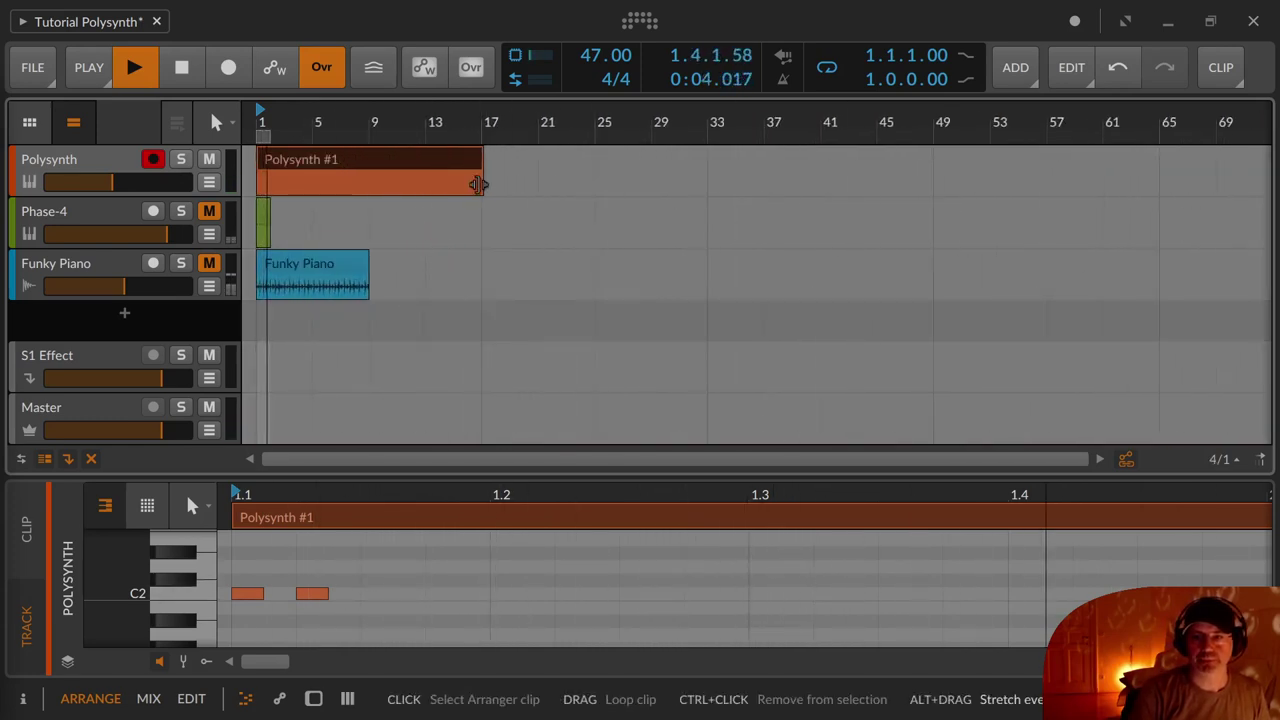
drag(480, 184, 316, 185)
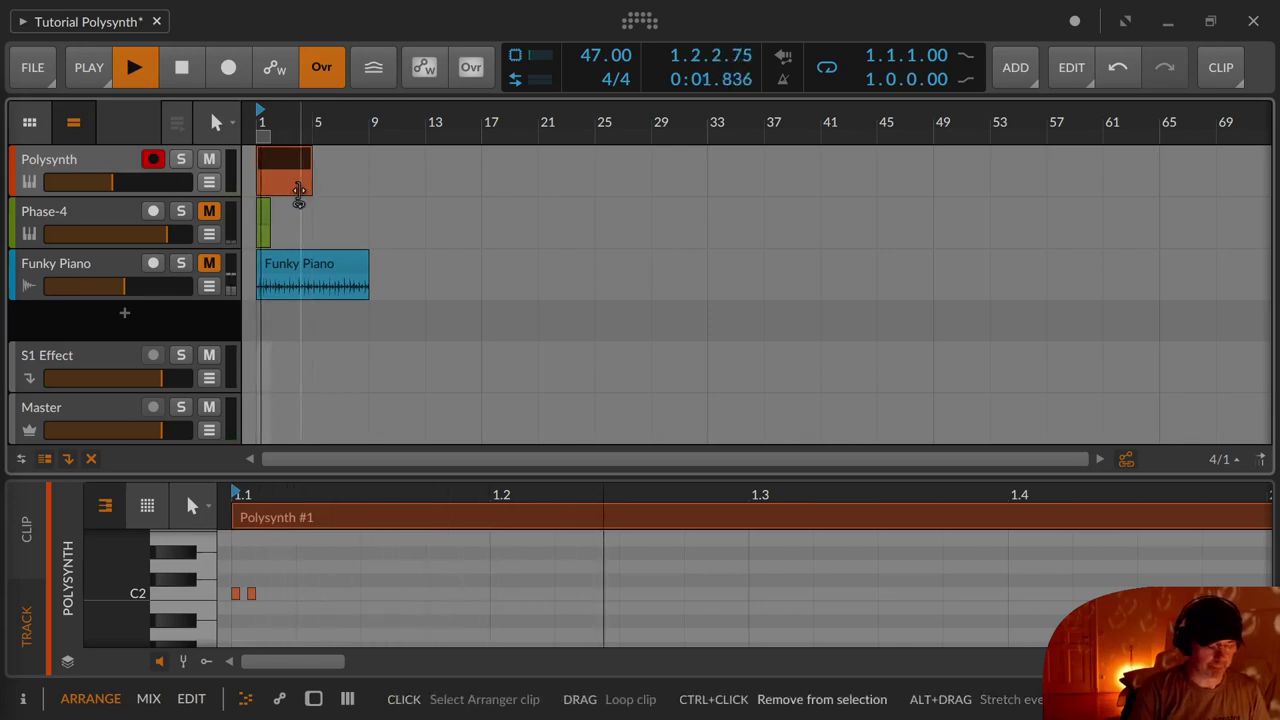
Undo the time-compression of the Polysynth clip and its notes
key(ctrl+z)
key(ctrl+z)
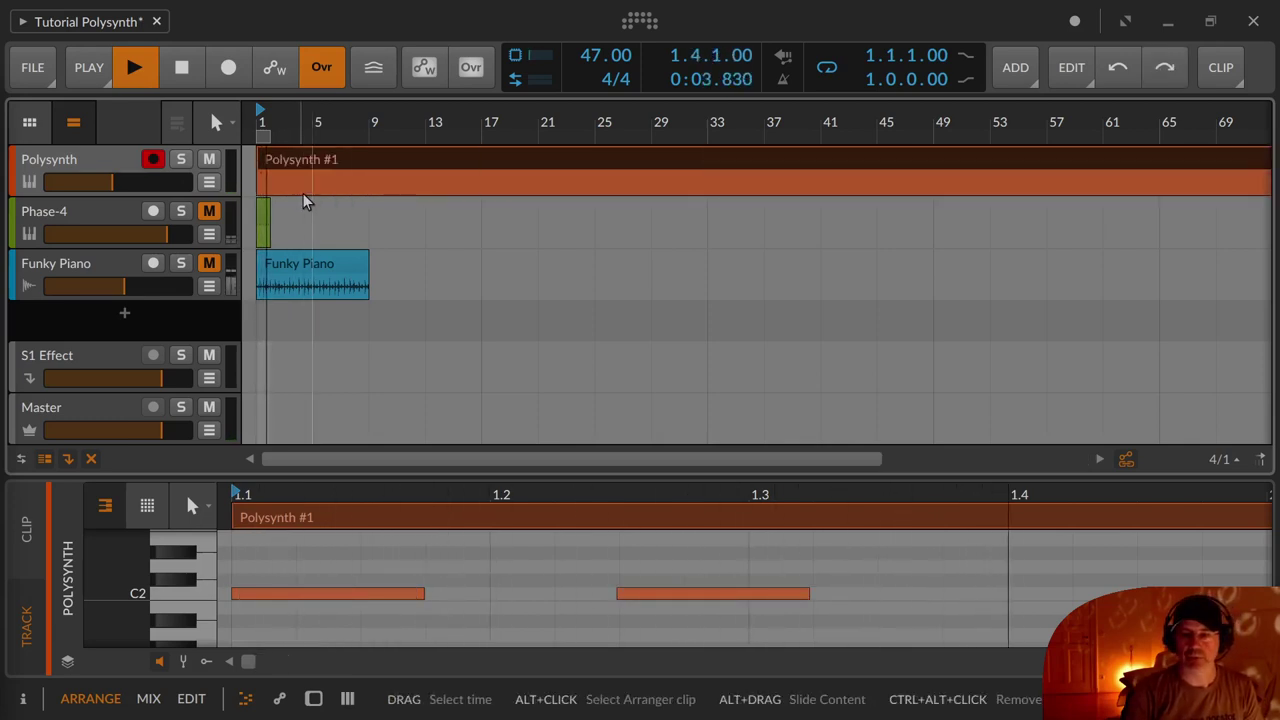
key(ctrl+z)
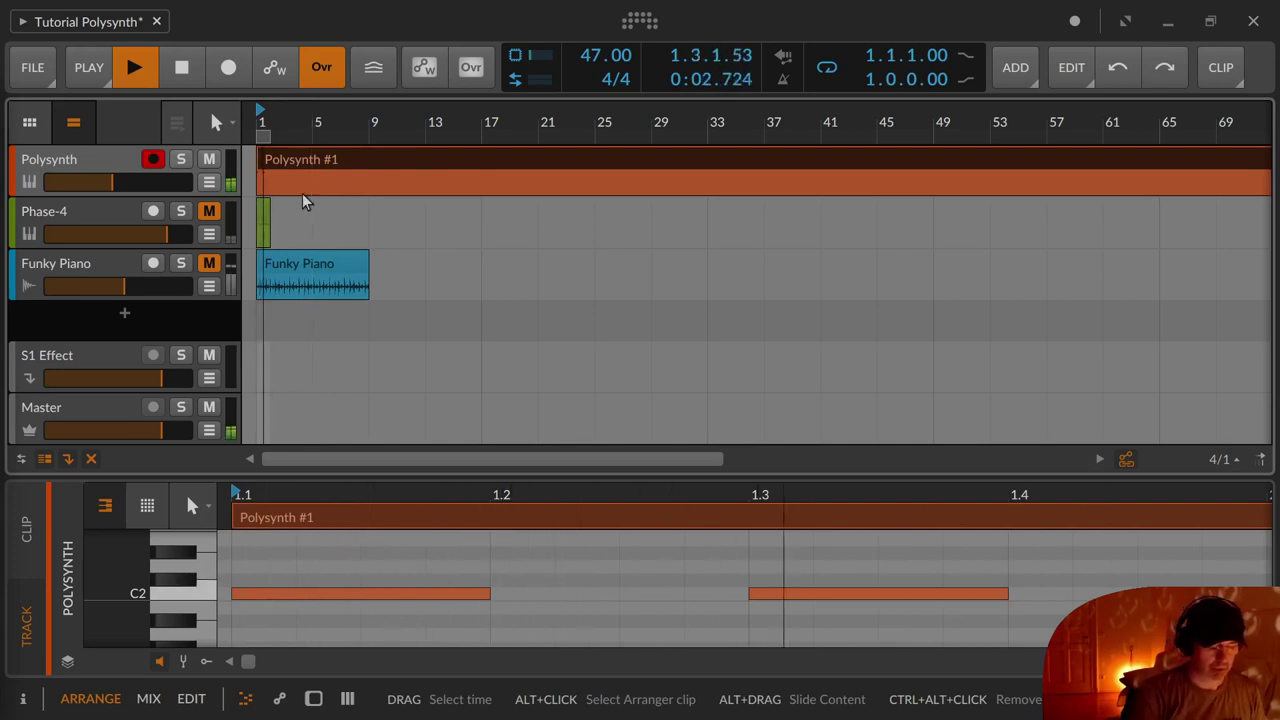
Undo the last change to the Polysynth clip's length and stop playback
key(ctrl+z)
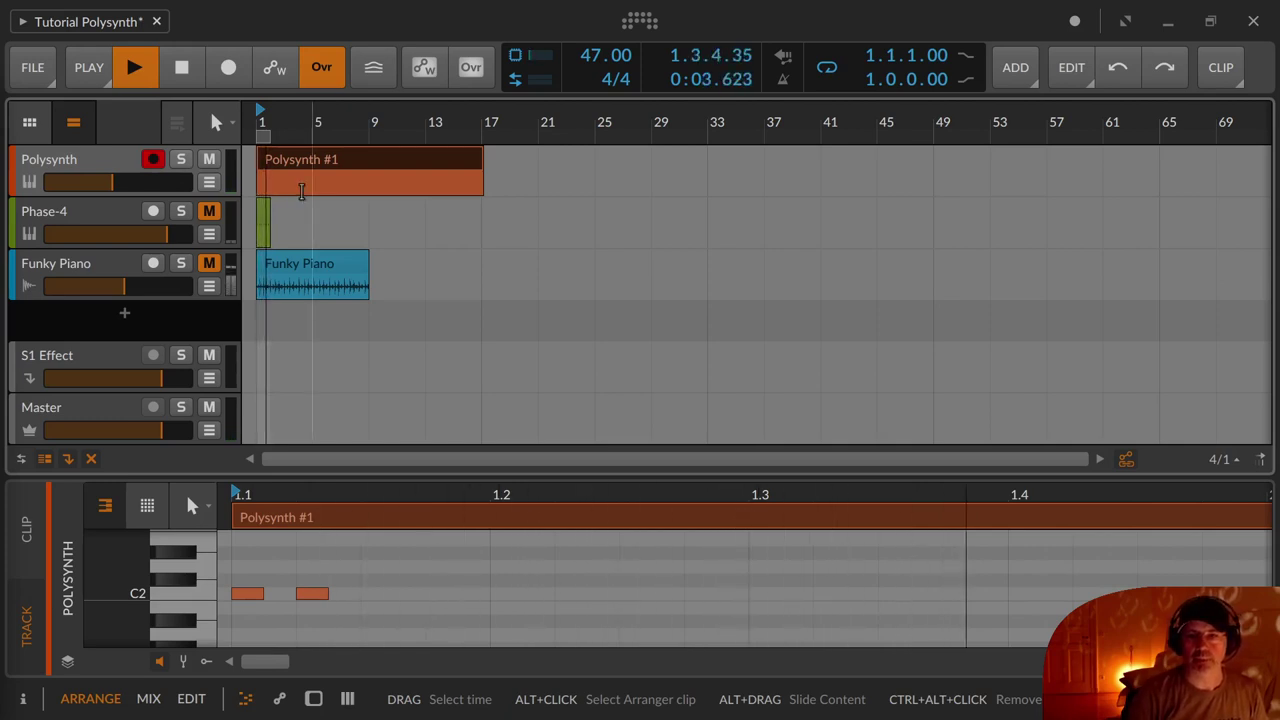
key(space)
Show the Polysynth track's device and try raising oscillator 1's Sync well above zero
click(94, 163)
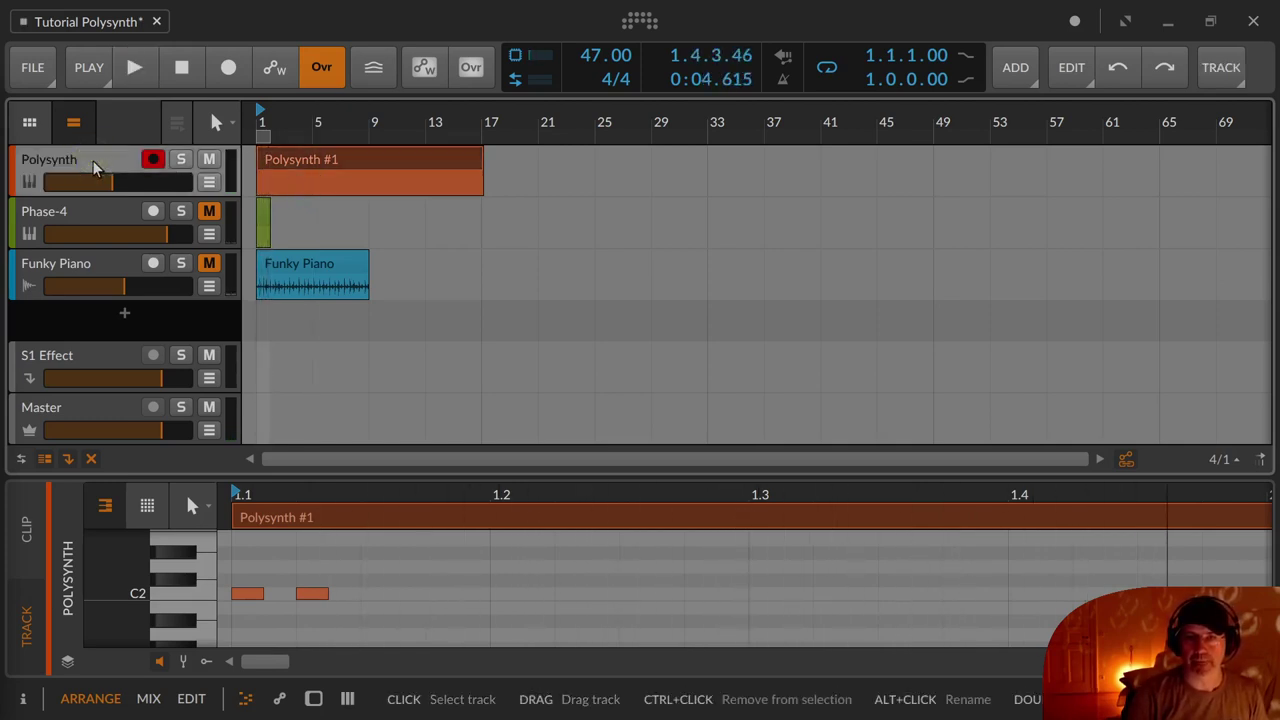
key(d)
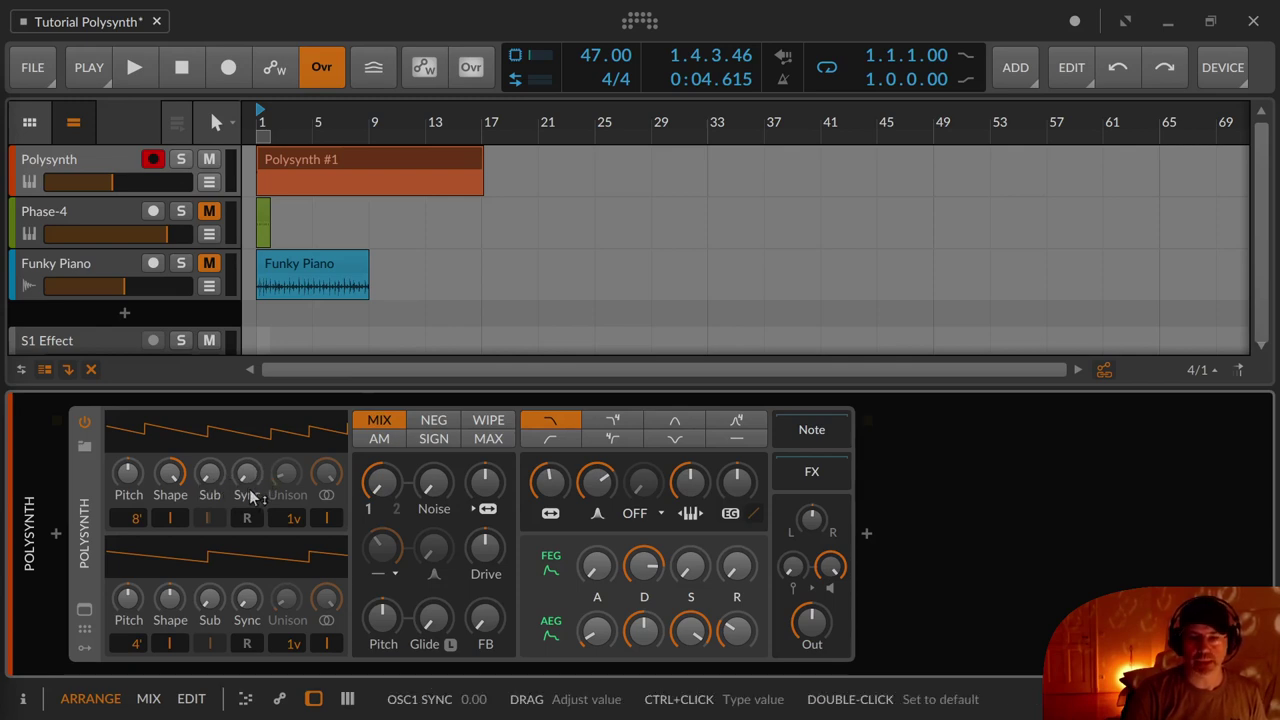
drag(249, 484, 249, 389)
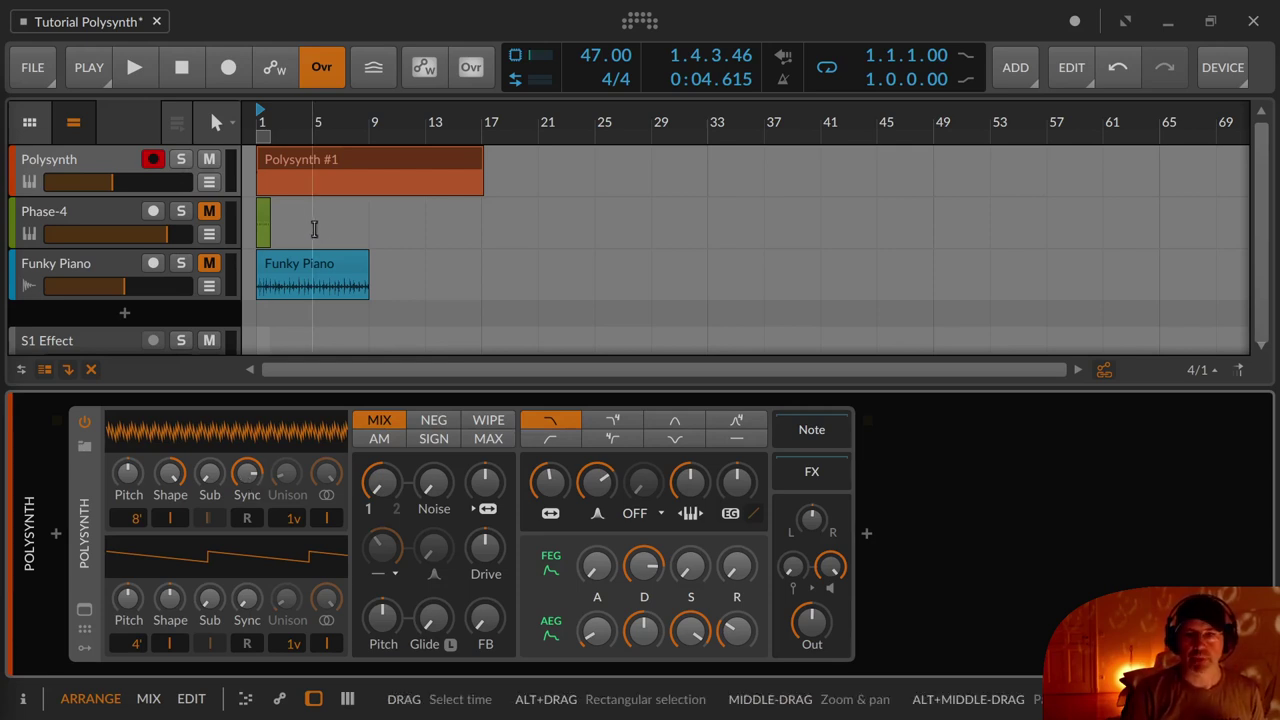
Replace the long Polysynth clip with a new empty one-bar clip at bar 1 and open it for note editing
click(305, 165)
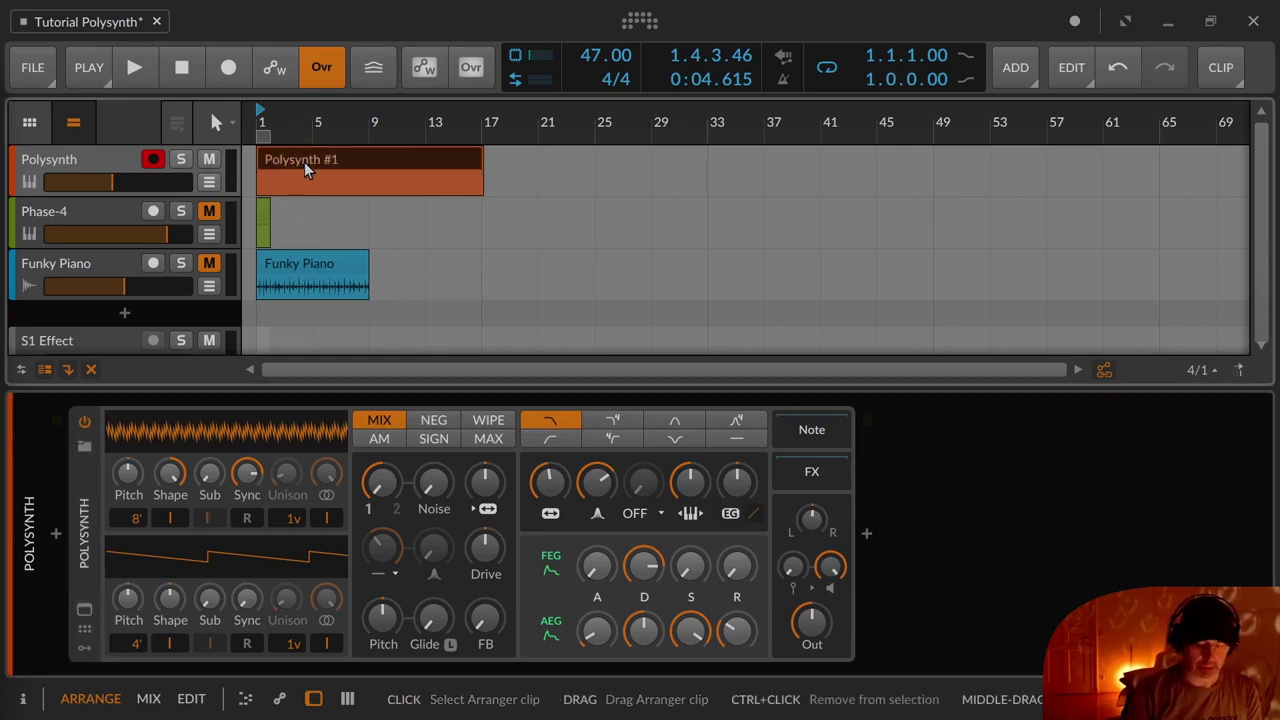
key(Delete)
scroll(280, 168, up, 5)
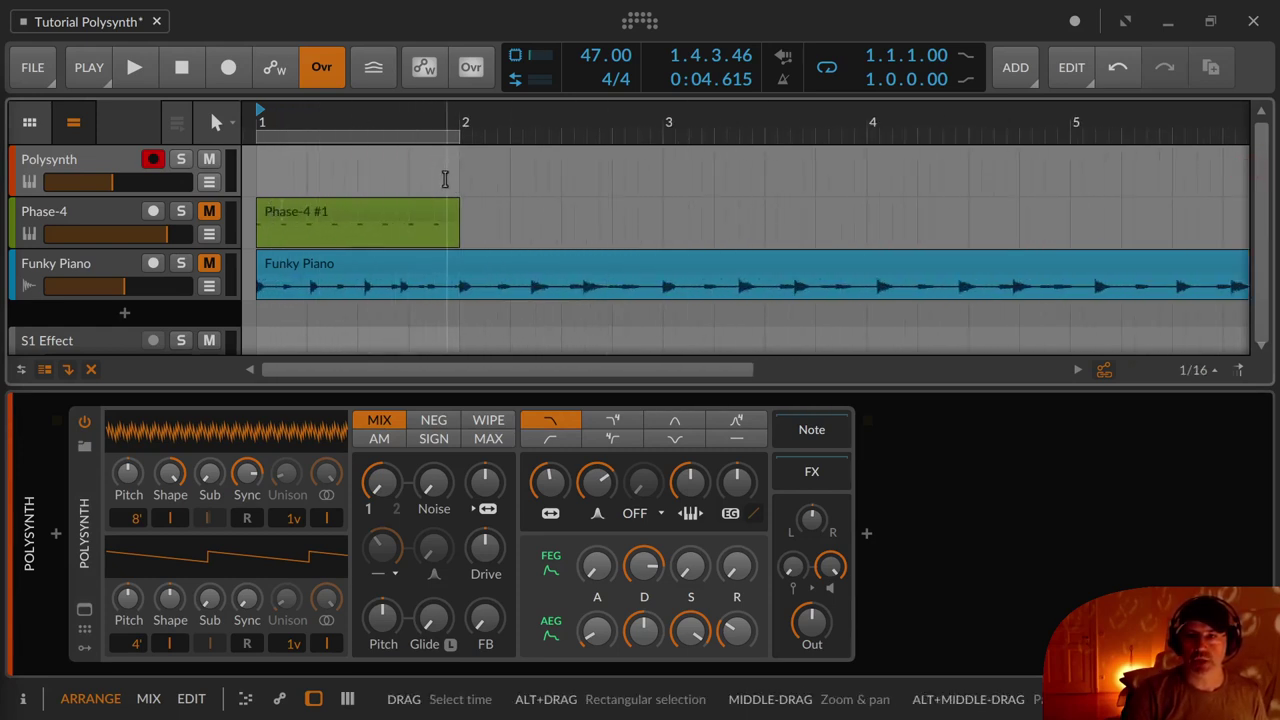
drag(453, 183, 296, 176)
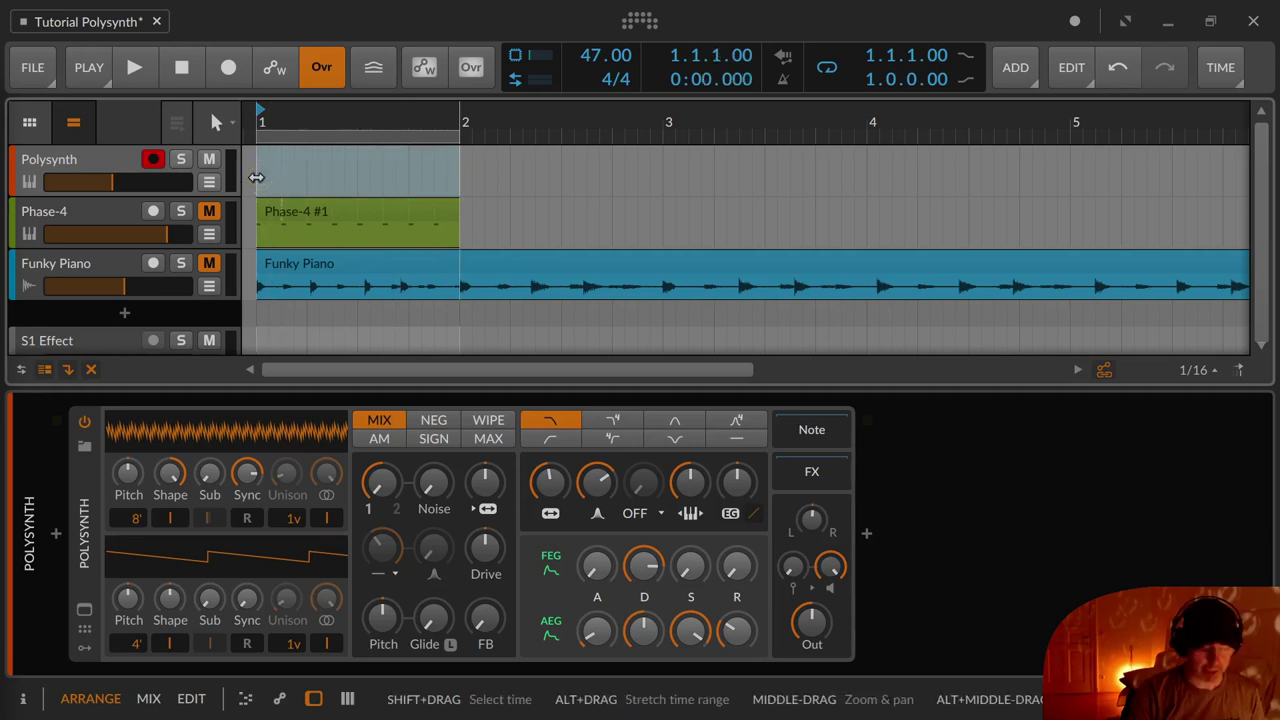
double_click(259, 177)
double_click(320, 163)
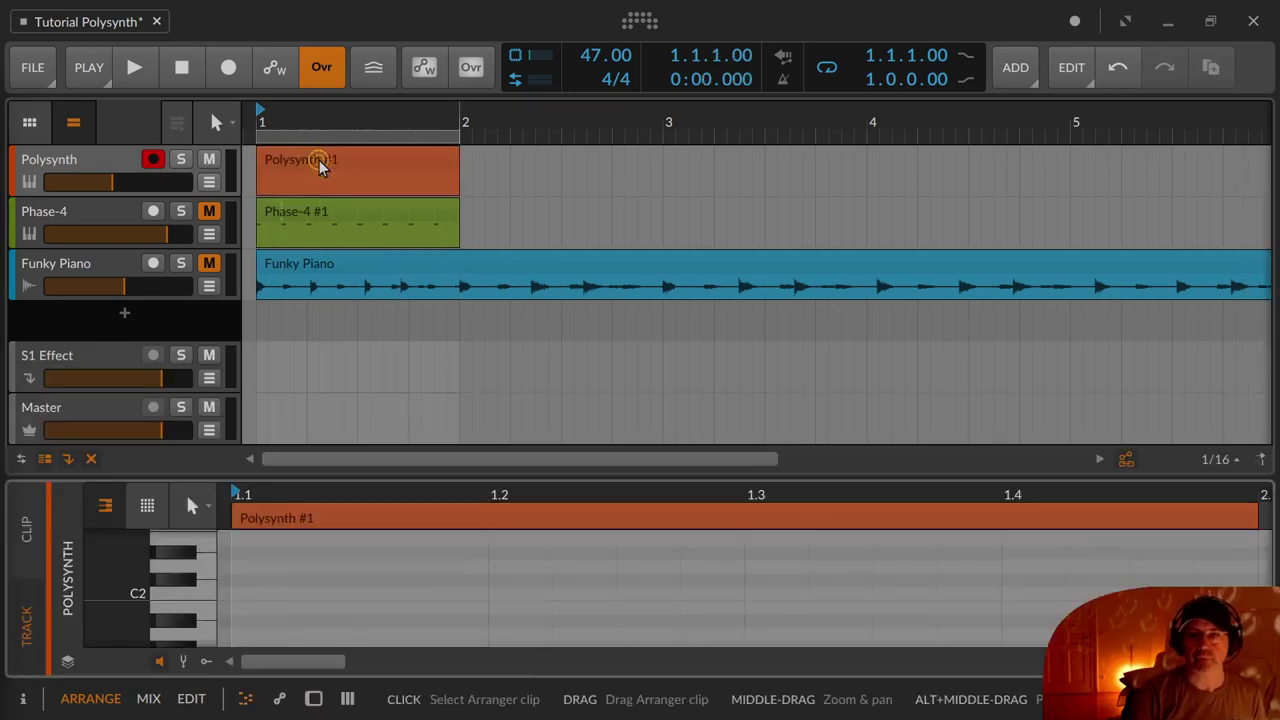
Draw a one-beat C2 note at 1.1 in the new Polysynth clip and audition it
double_click(244, 593)
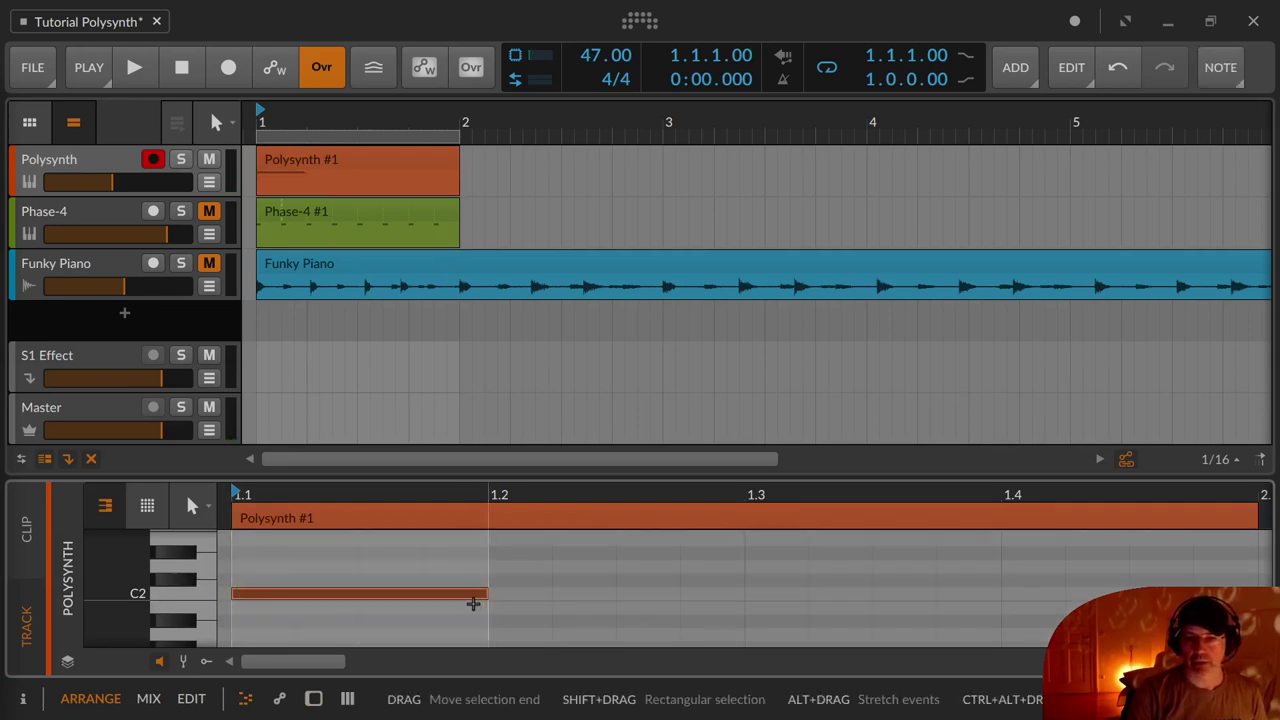
key(space)
key(space)
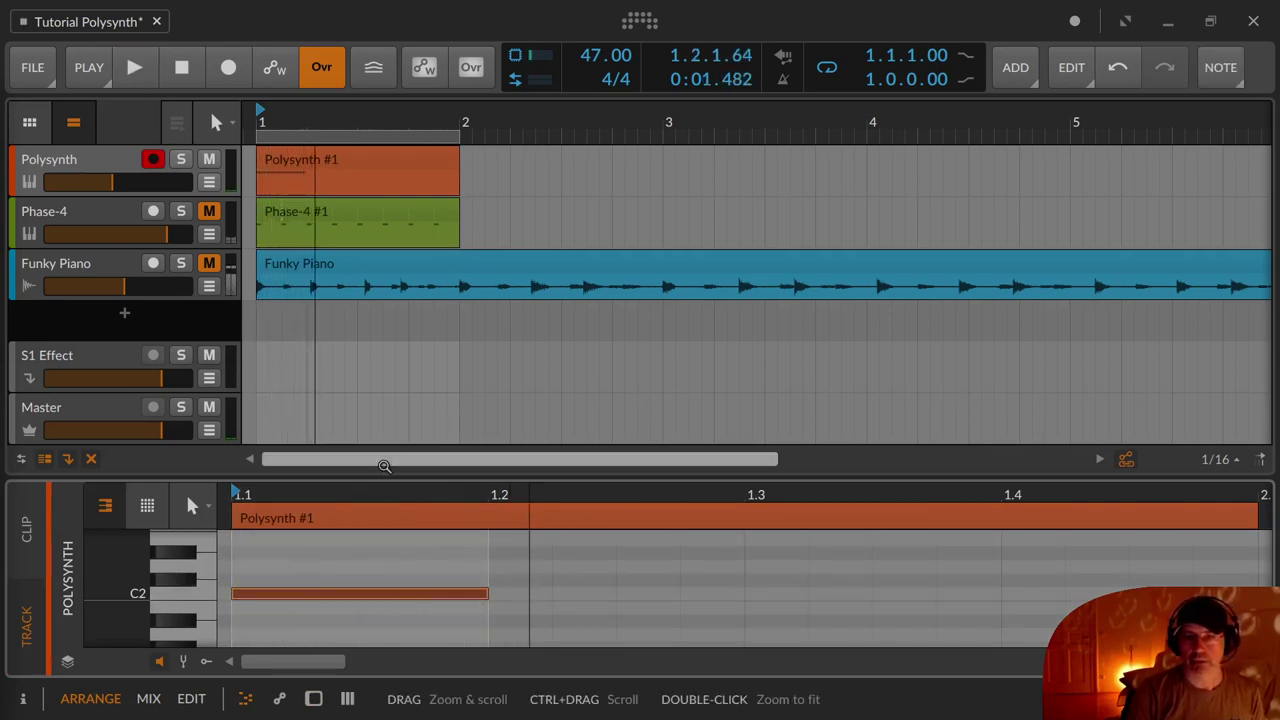
Show the Polysynth device again, reset oscillator 1's Sync to its default, and start playback
click(110, 164)
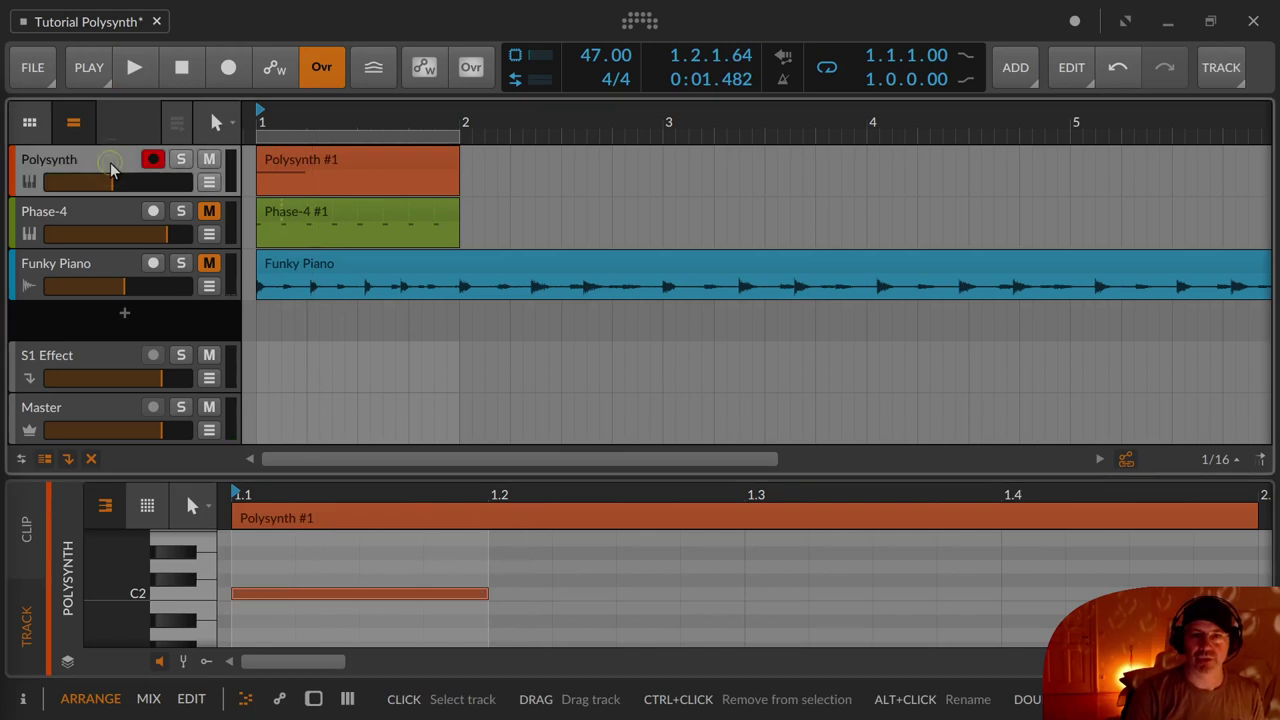
key(d)
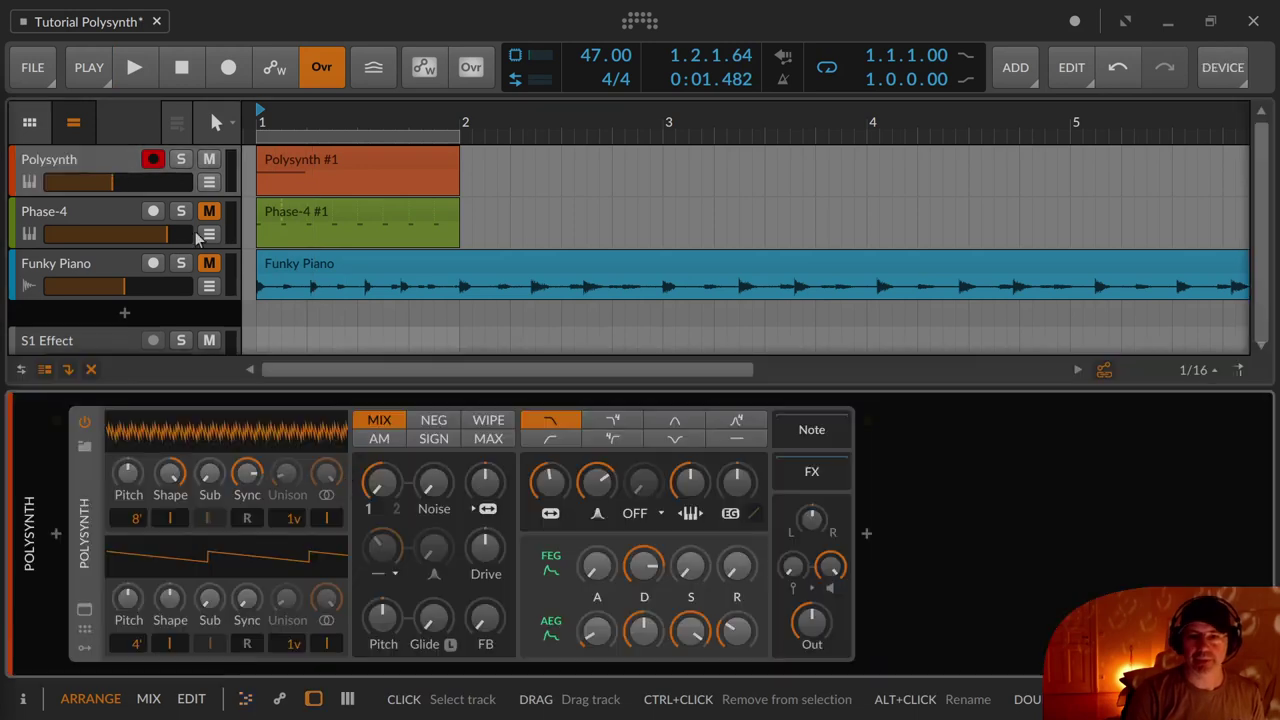
double_click(250, 474)
key(space)
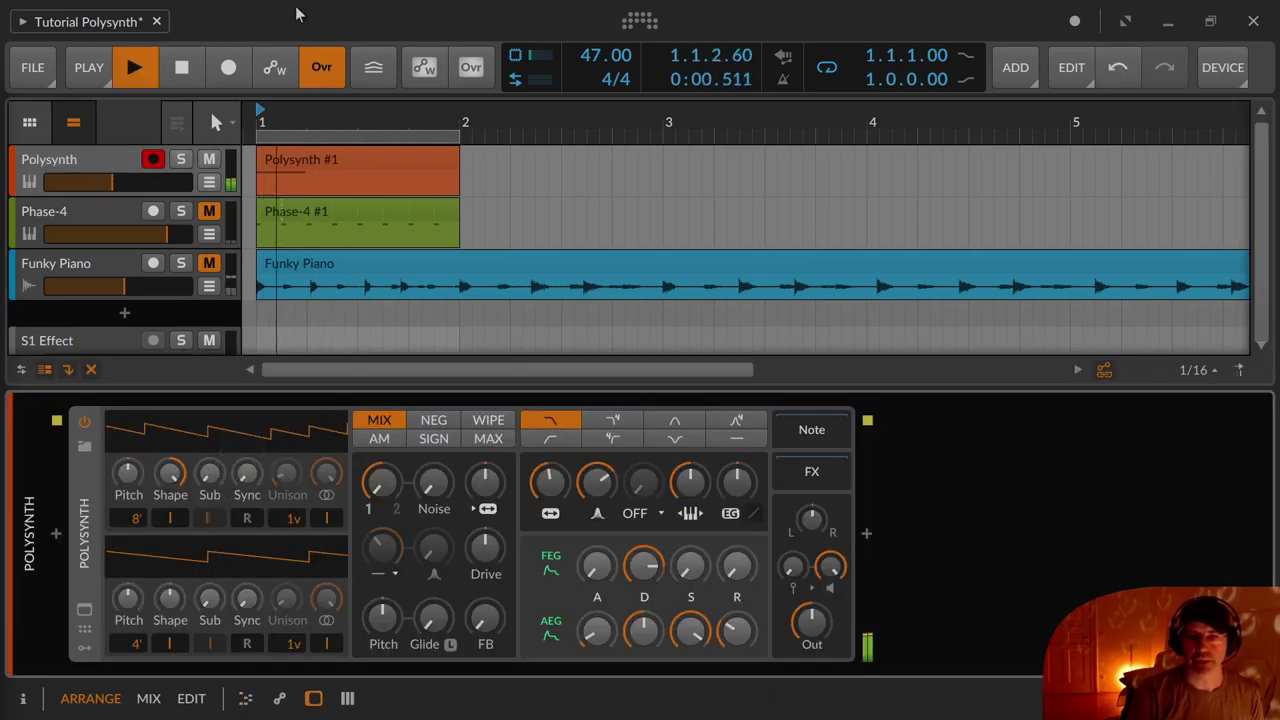
Reopen the one-bar Polysynth clip's notes and add a second one-beat C2 note at 1.3
click(299, 160)
double_click(299, 160)
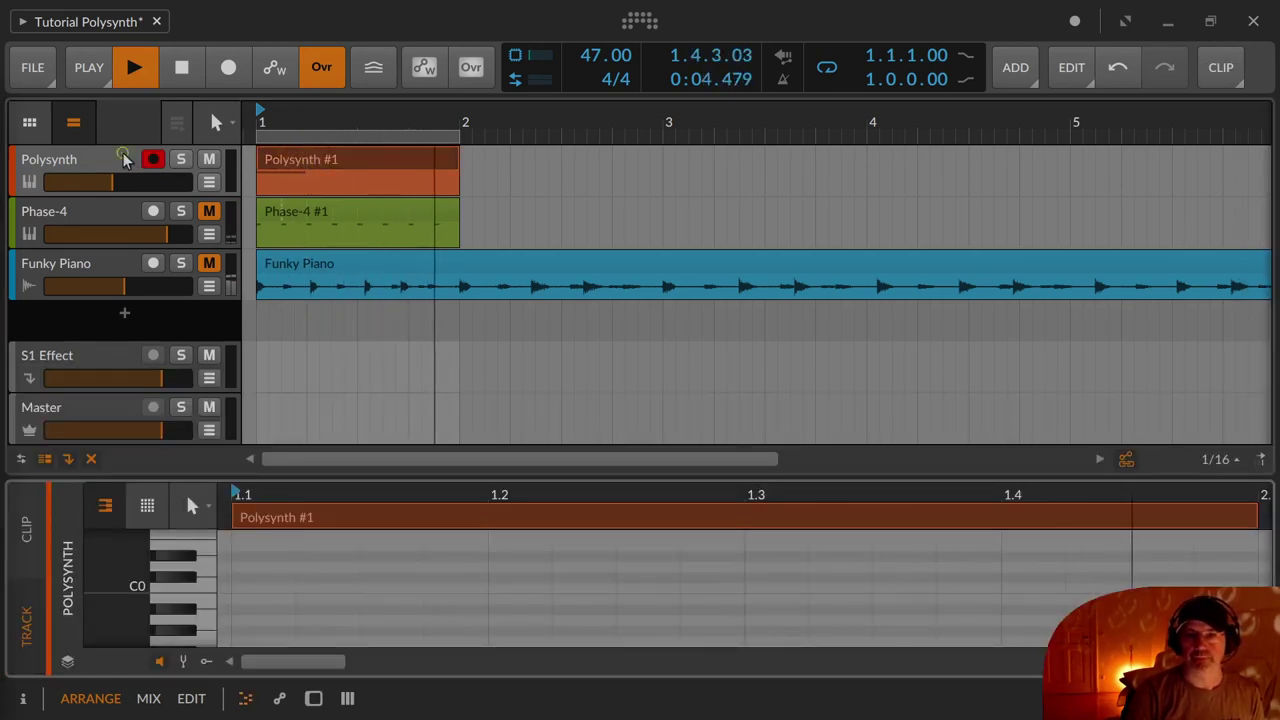
click(294, 163)
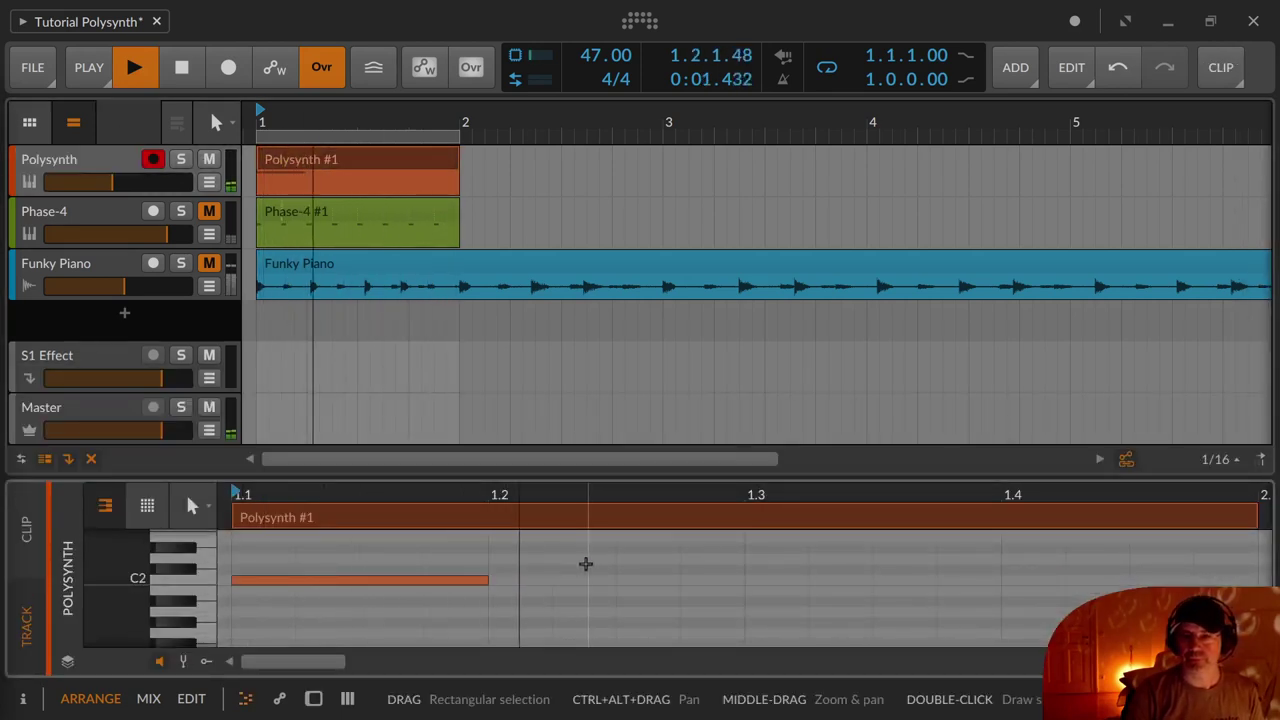
scroll(623, 586, right, 2)
scroll(520, 586, down, 3)
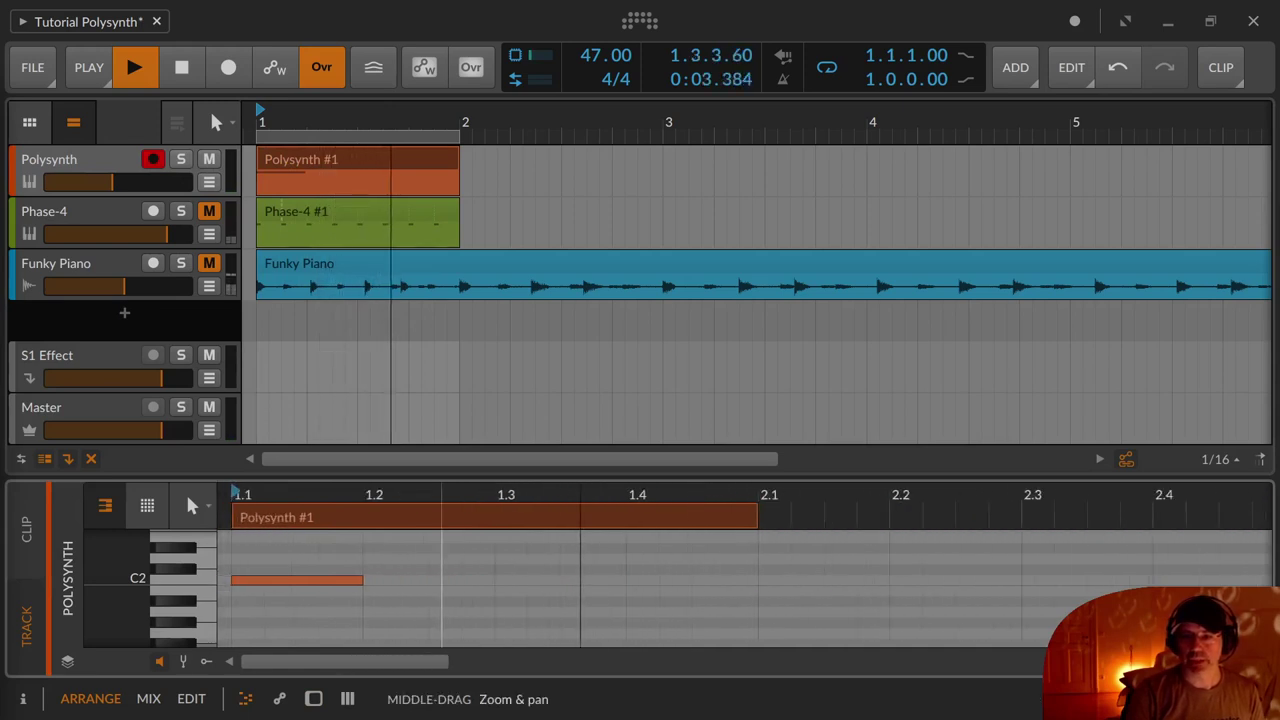
double_click(426, 578)
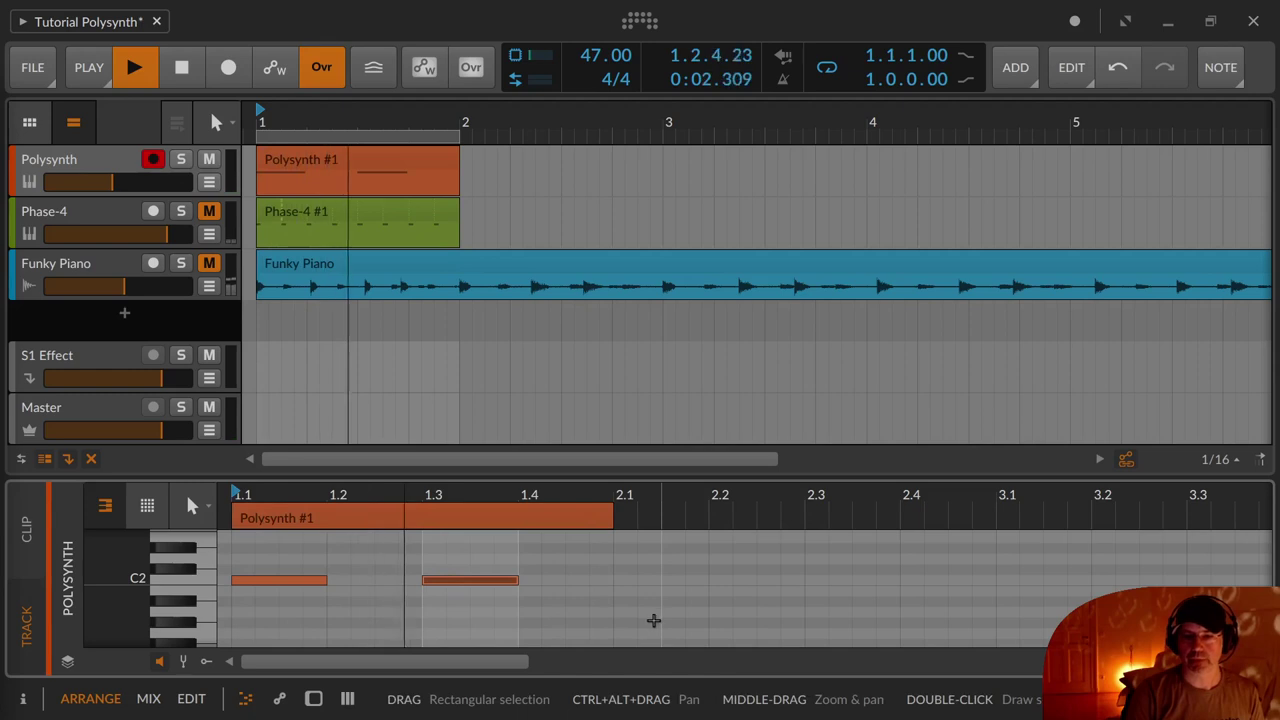
Extend the Polysynth clip as a repeating loop up to bar 385
click(437, 159)
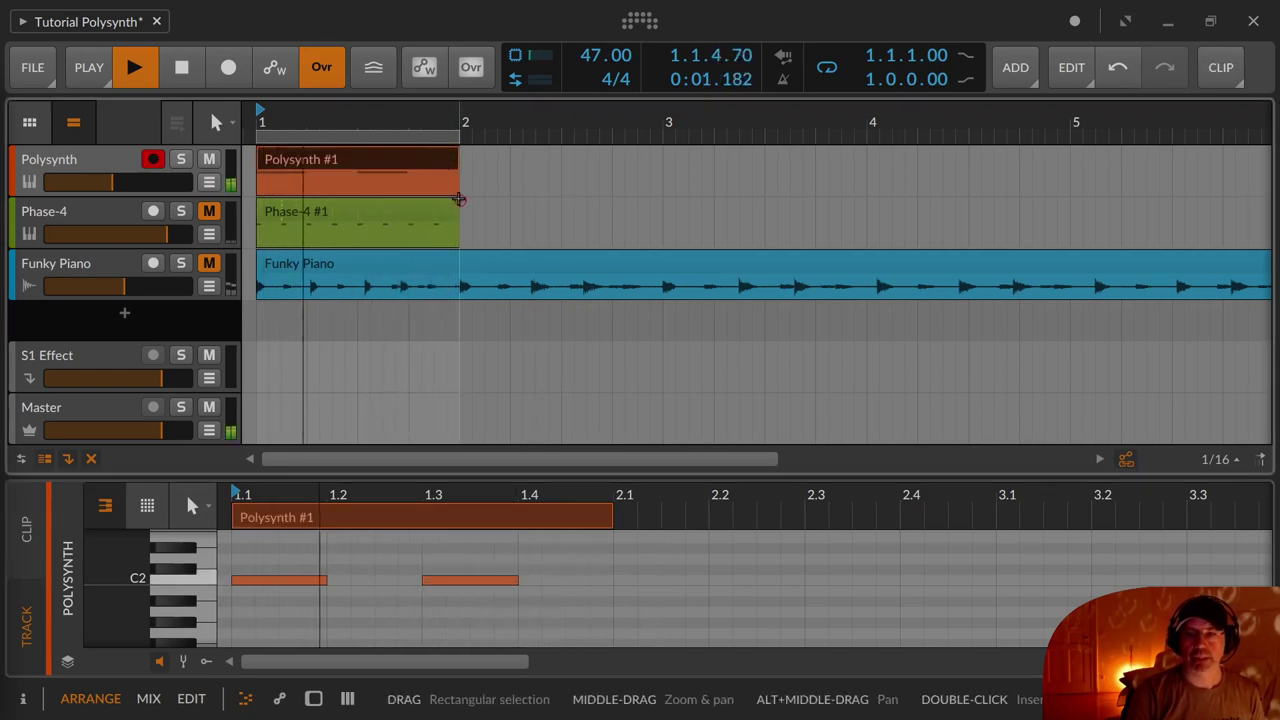
scroll(440, 190, down, 4)
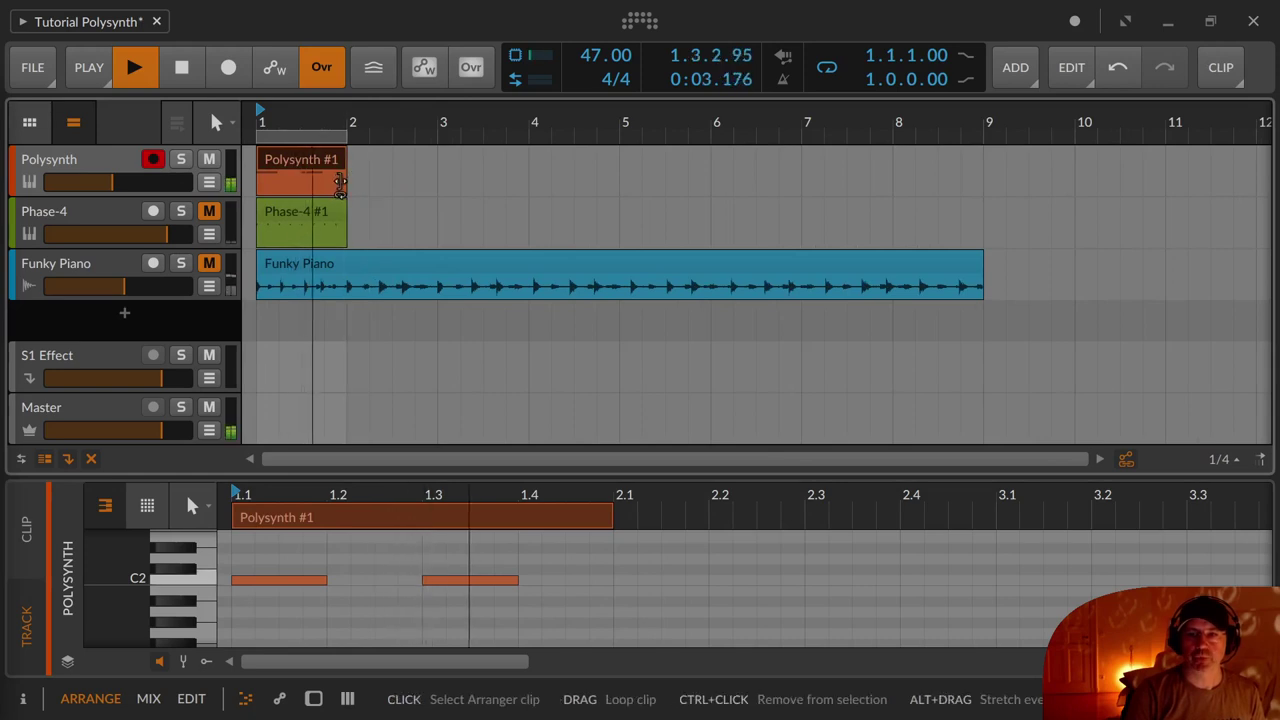
drag(335, 183, 975, 190)
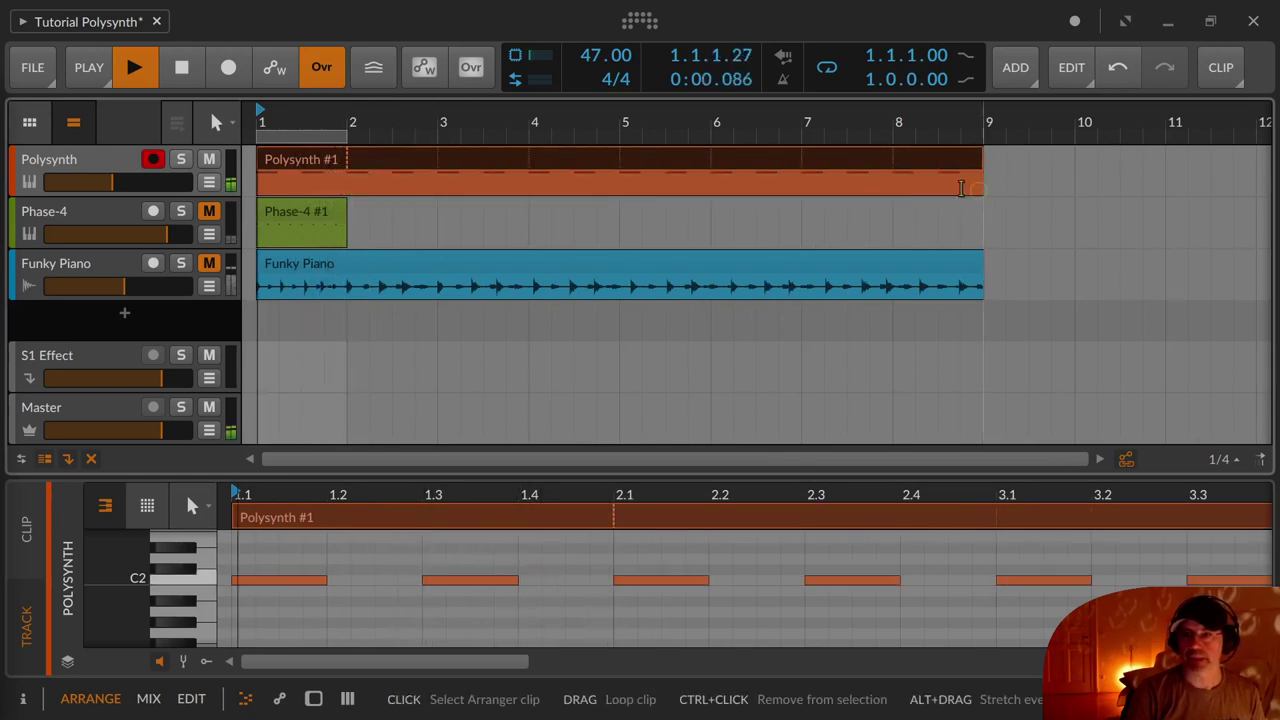
scroll(975, 190, down, 6)
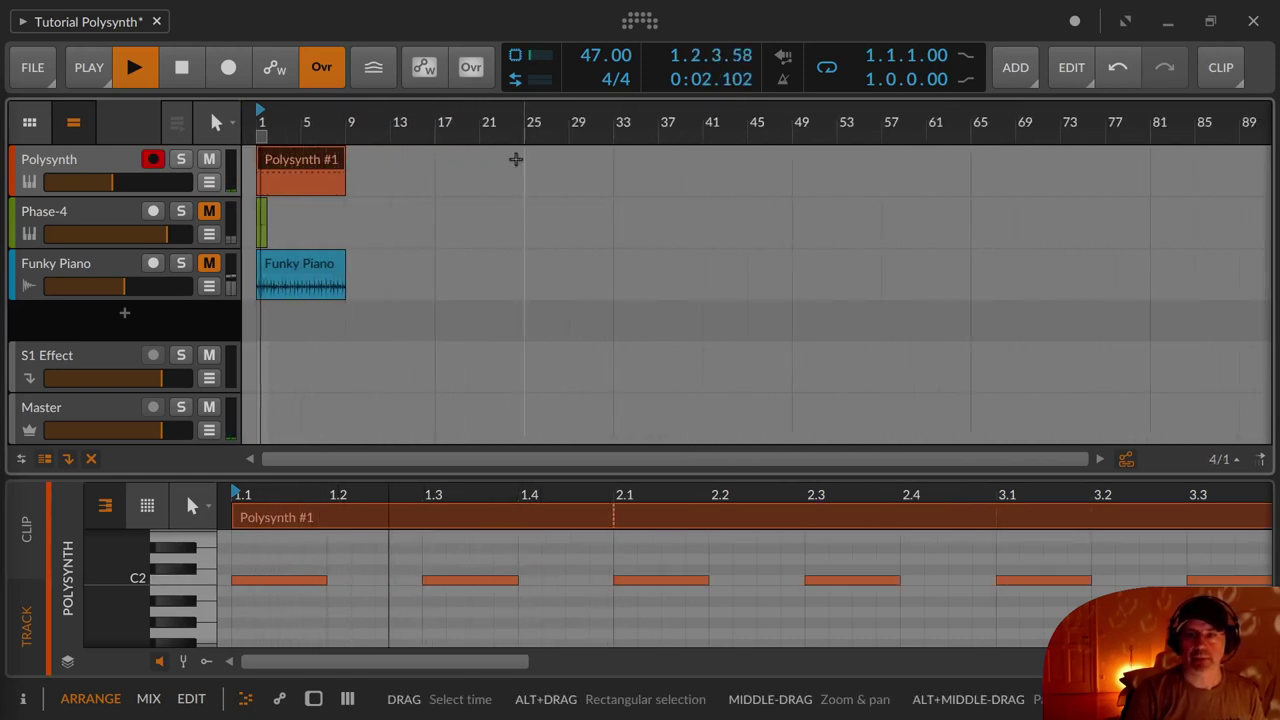
drag(338, 186, 1177, 229)
scroll(1043, 171, down, 3)
scroll(651, 160, down, 1)
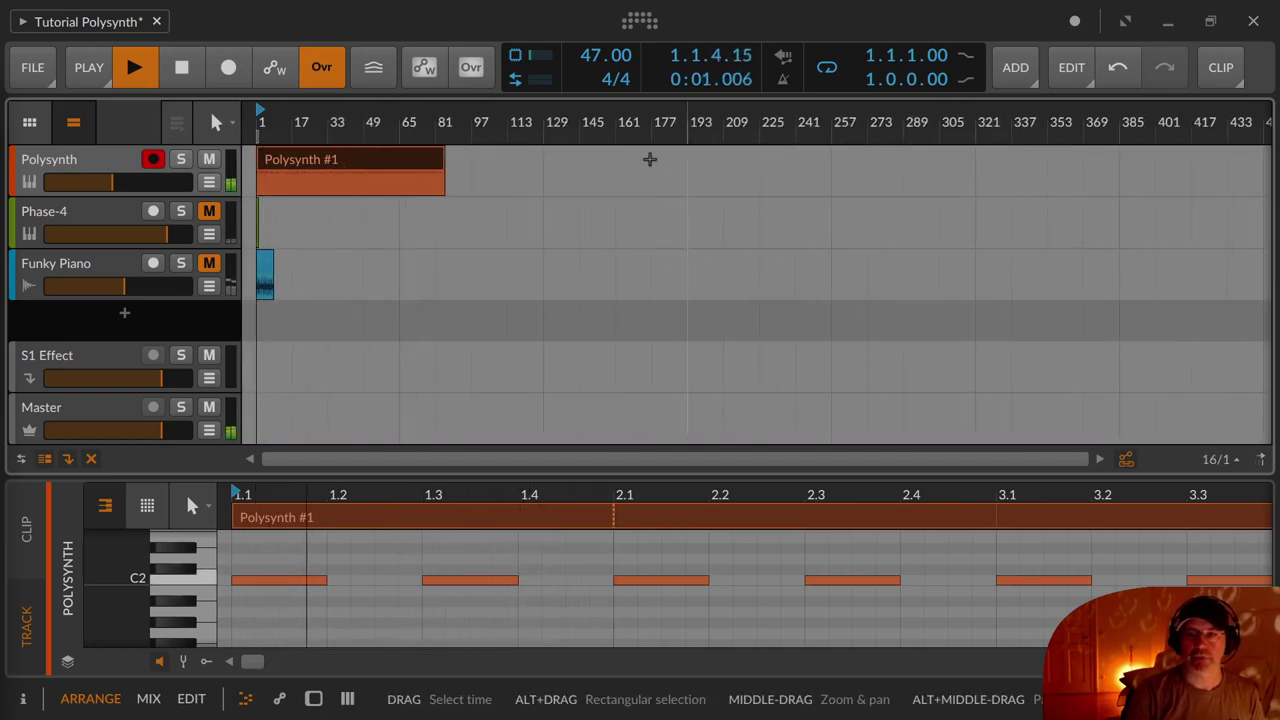
drag(438, 187, 1115, 210)
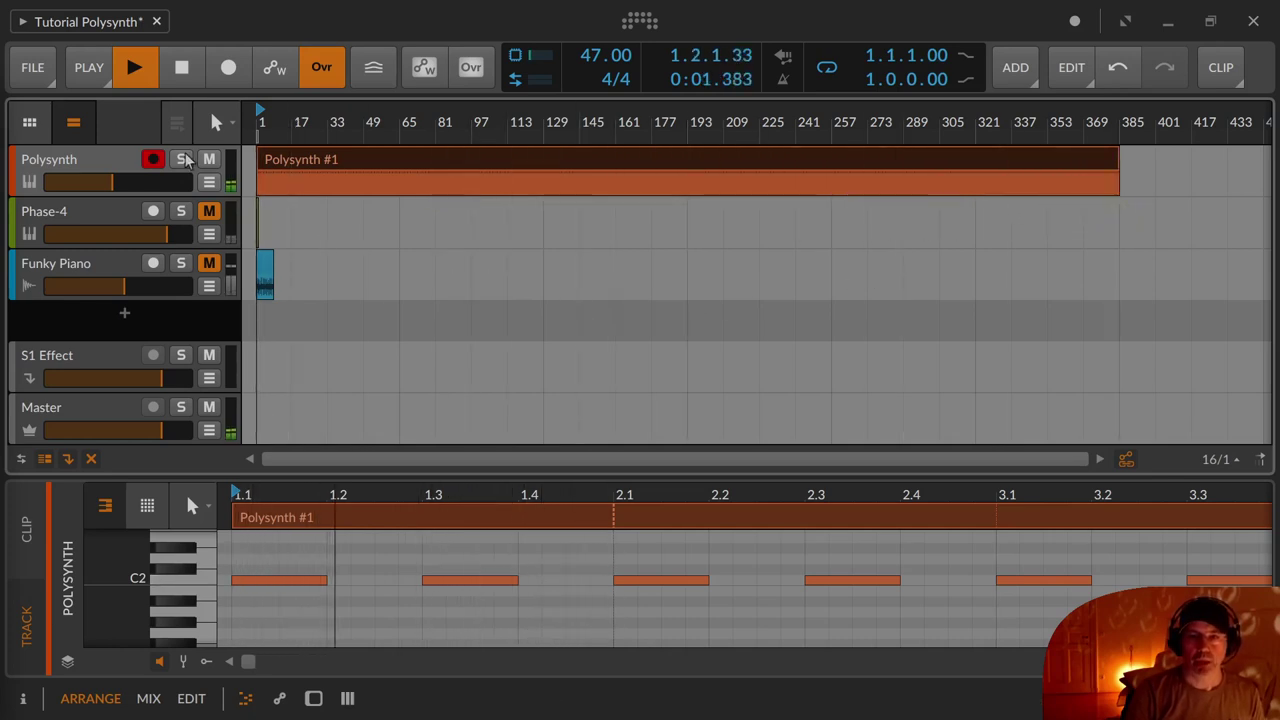
Stop playback and lower oscillator 1's Shape in the Polysynth device to nearly a plain saw wave
click(99, 157)
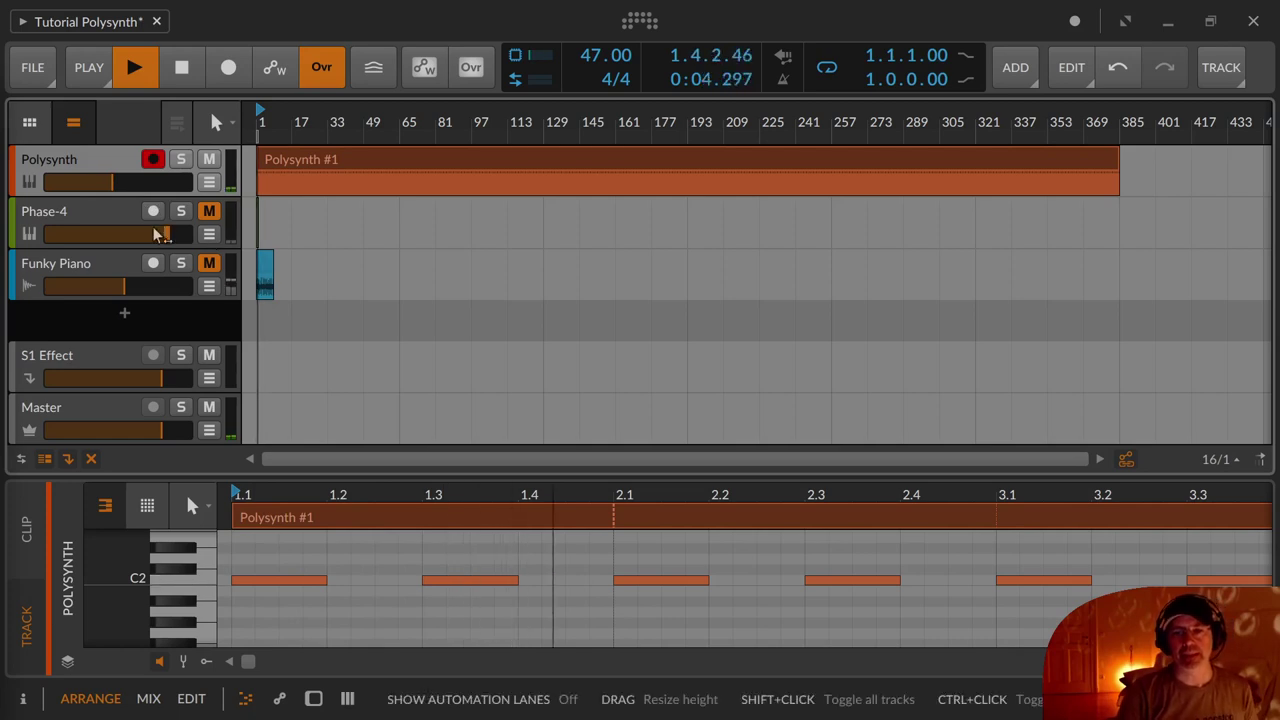
key(space)
double_click(77, 155)
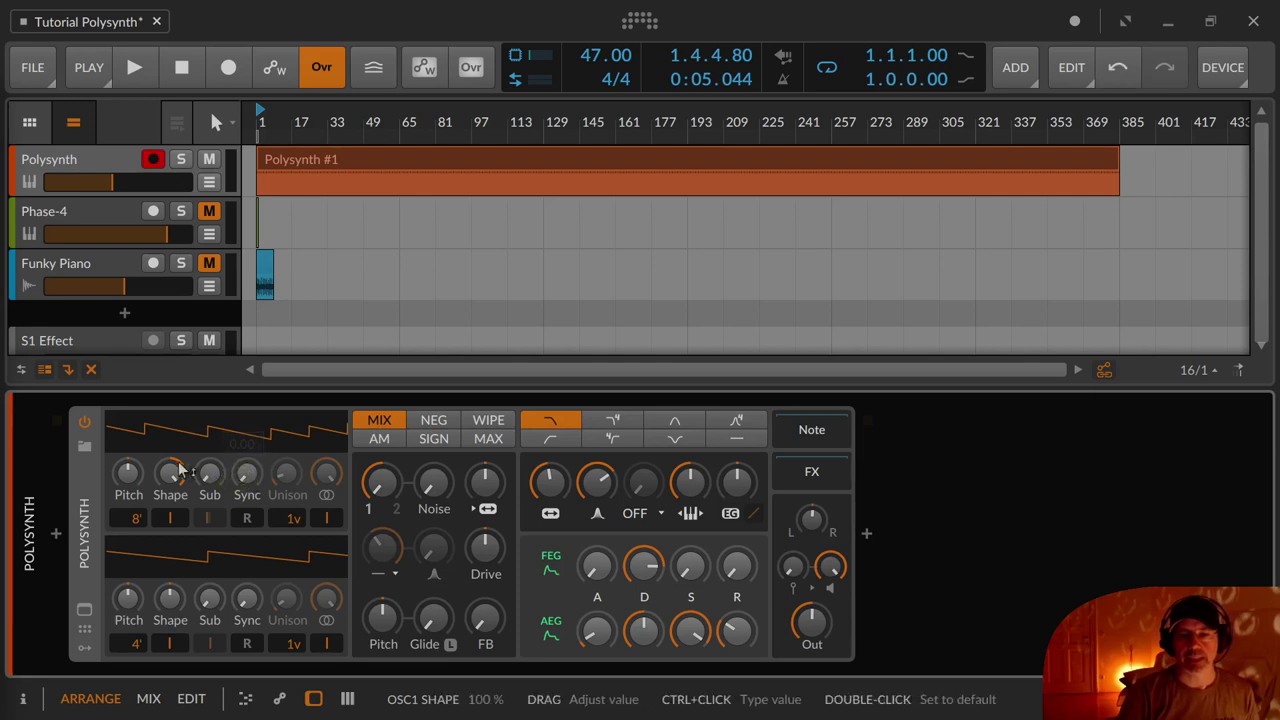
drag(177, 493, 177, 560)
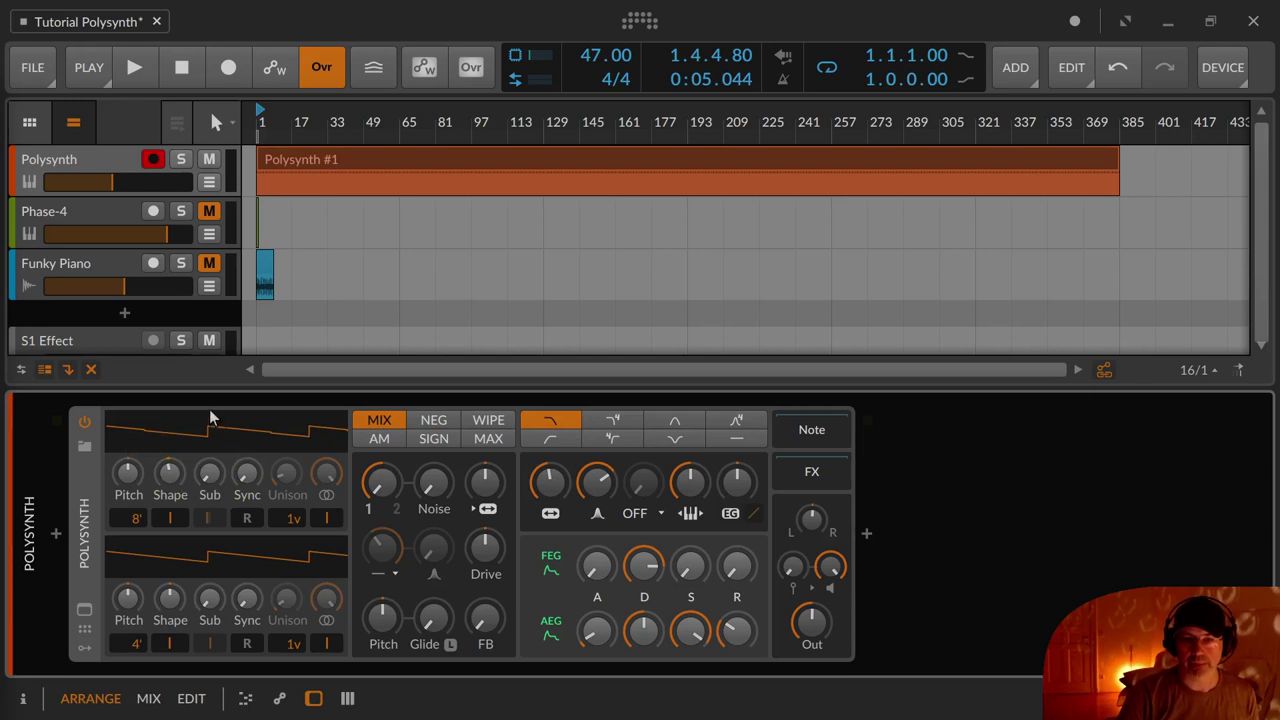
drag(209, 418, 211, 455)
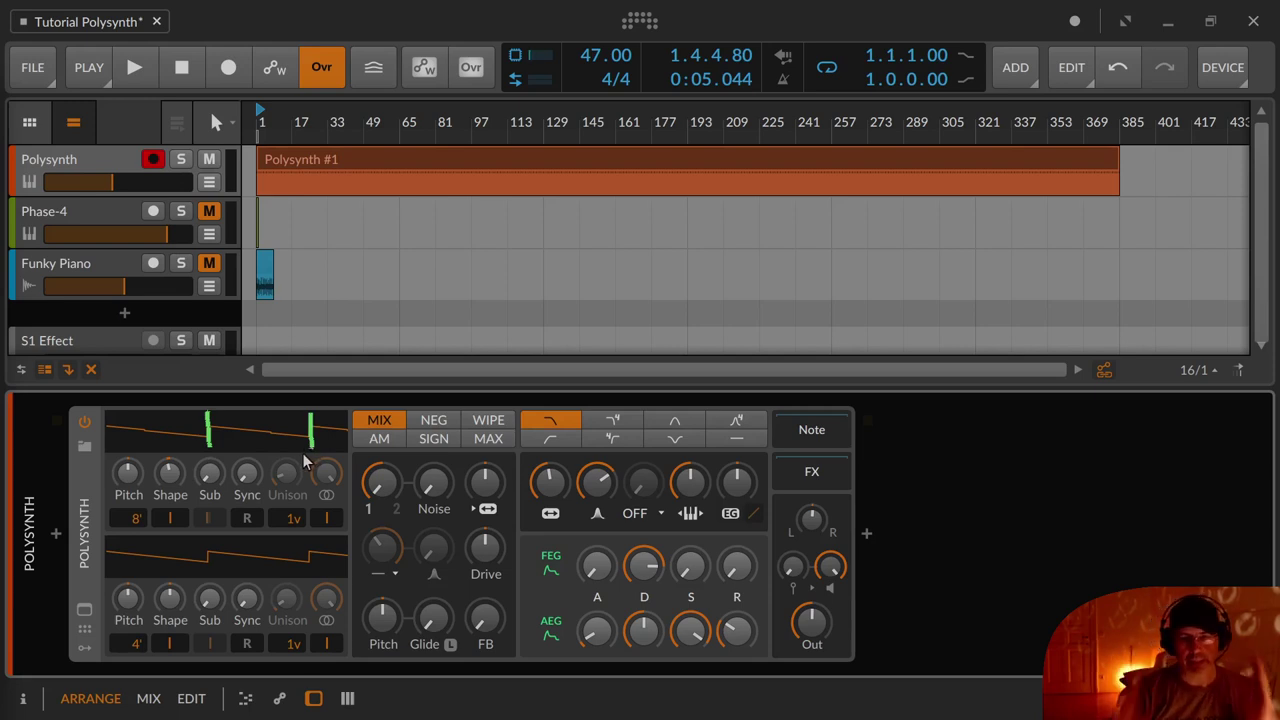
Try oscillator 1's Sync at increasing amounts, including 1.71 and 19.71, against the wave's original cycle, and reset it to default
drag(209, 473, 209, 474)
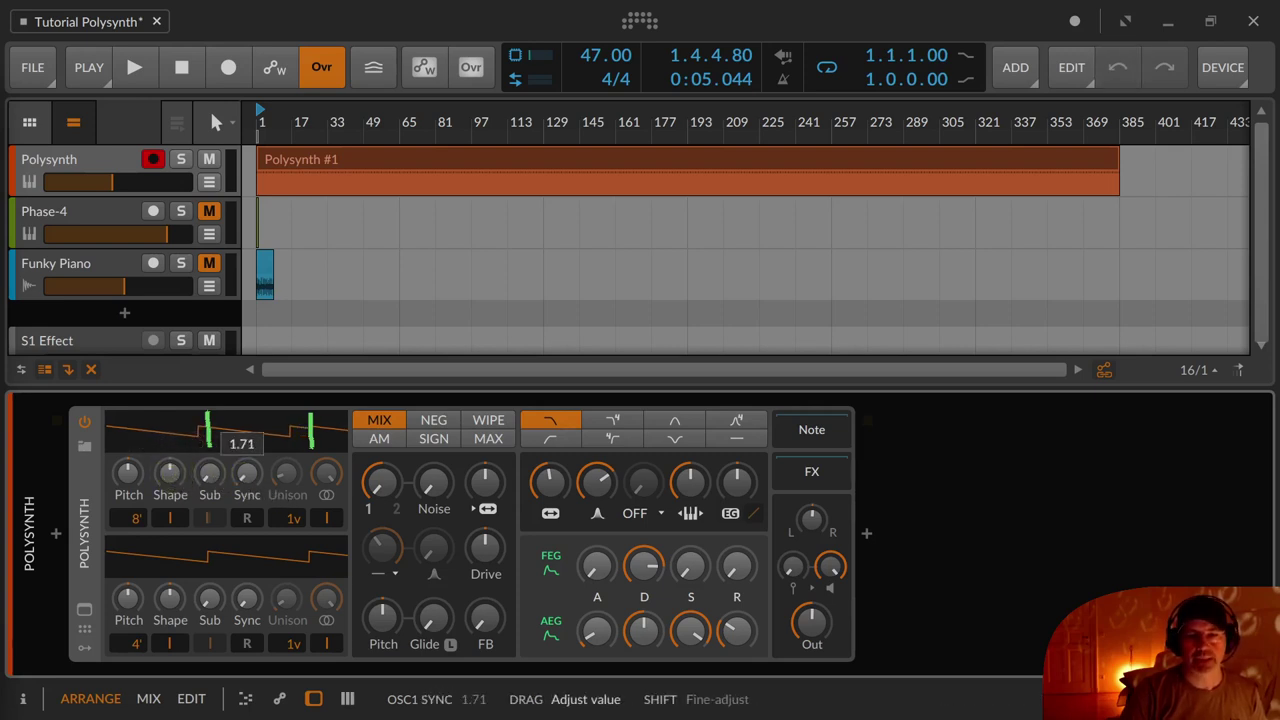
drag(246, 476, 246, 486)
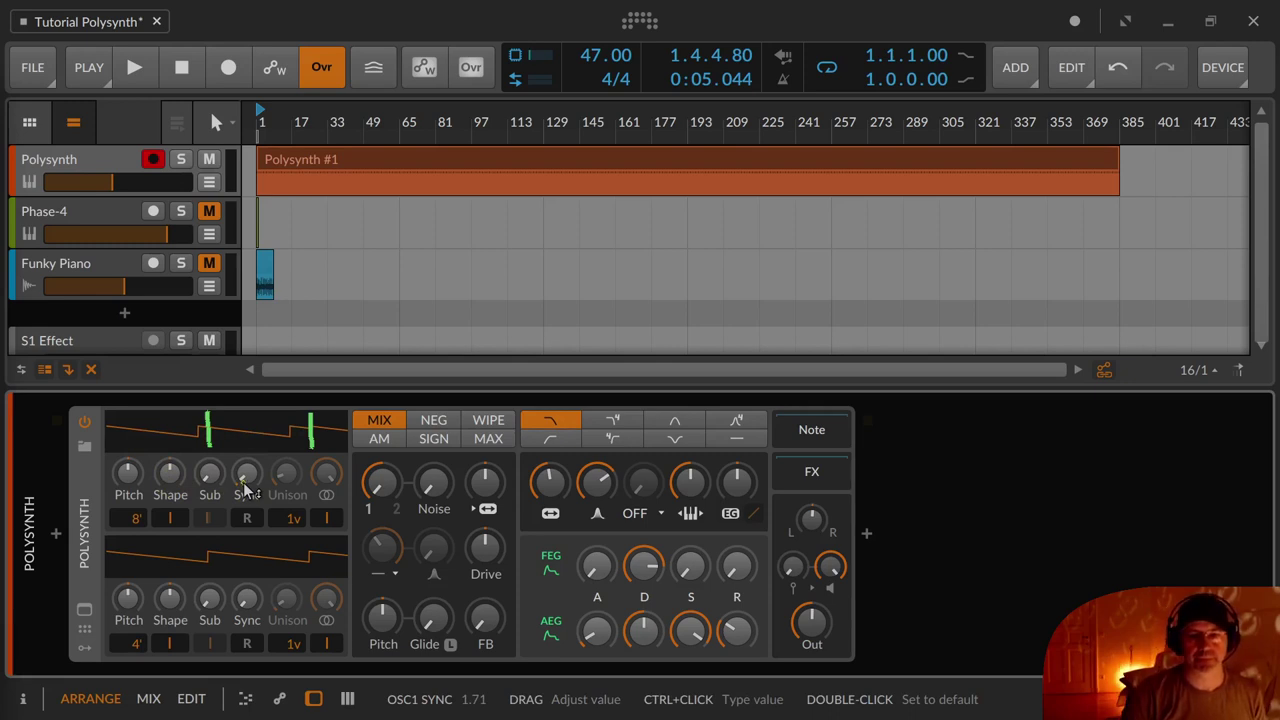
drag(246, 490, 246, 468)
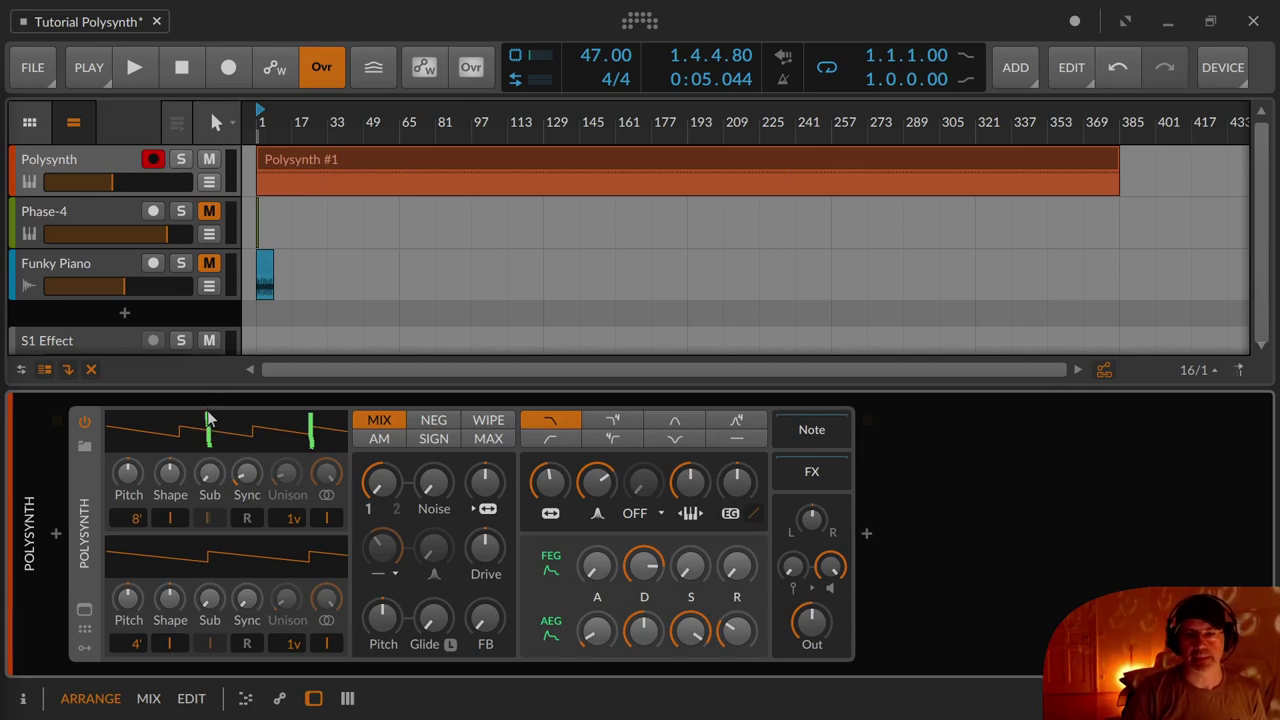
drag(246, 474, 246, 458)
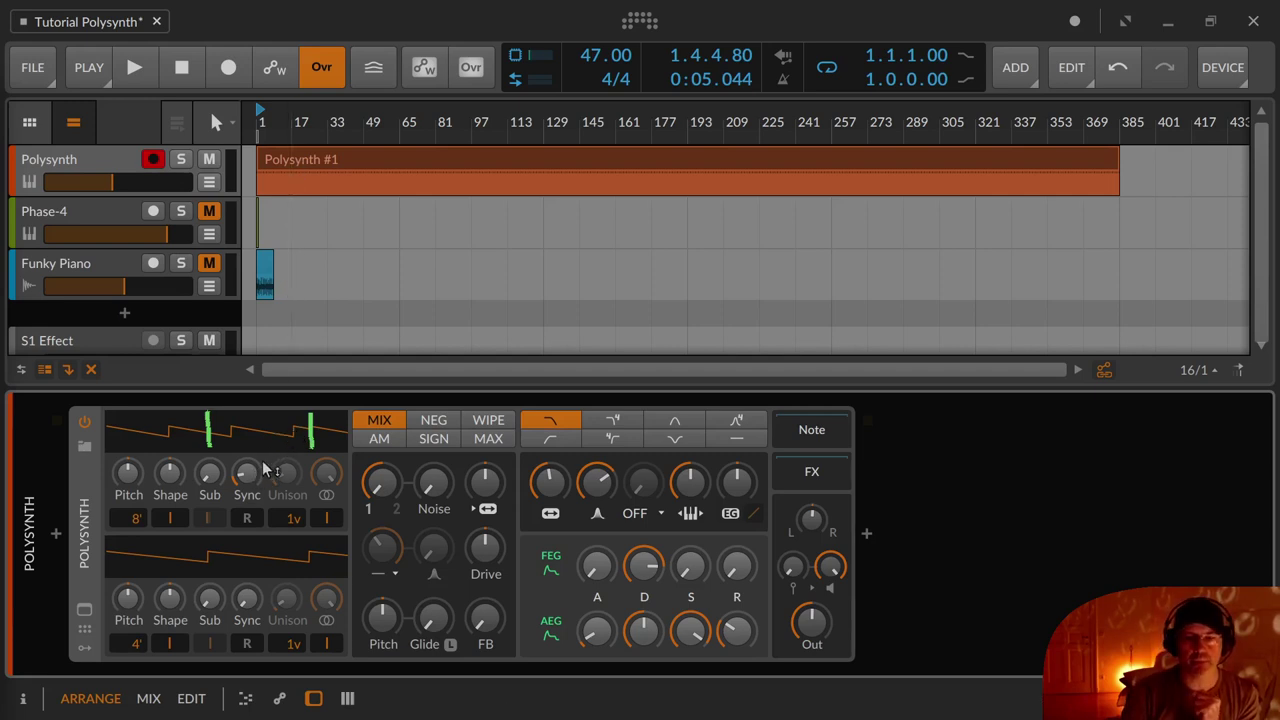
drag(246, 473, 244, 430)
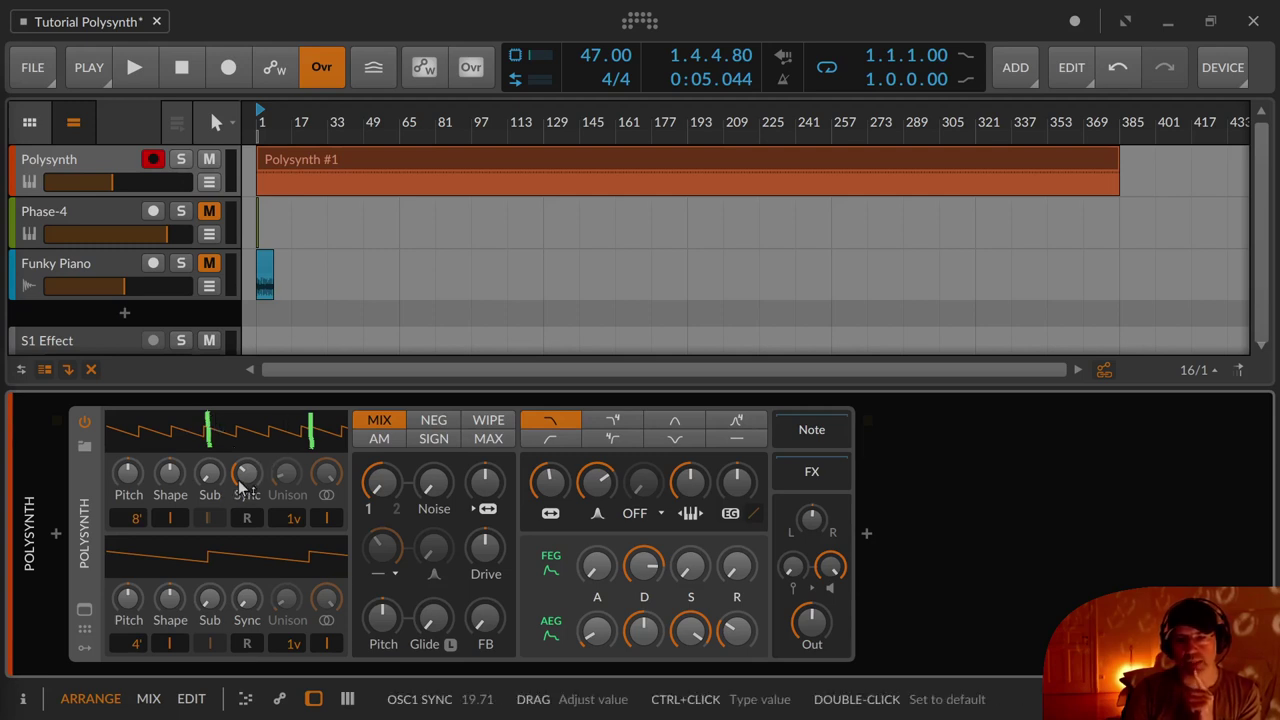
drag(246, 472, 246, 472)
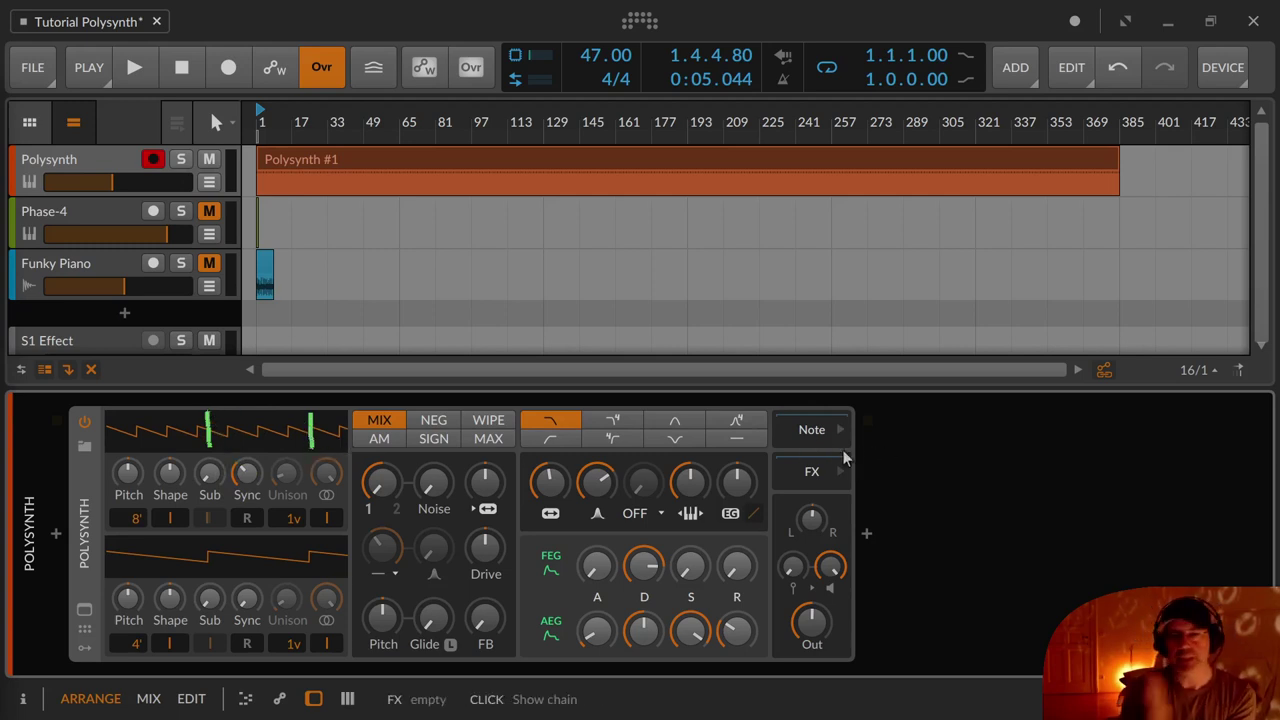
mouse_move(247, 473)
mouse_down()
mouse_move(252, 442)
mouse_move(252, 488)
mouse_move(252, 441)
mouse_move(247, 481)
mouse_up()
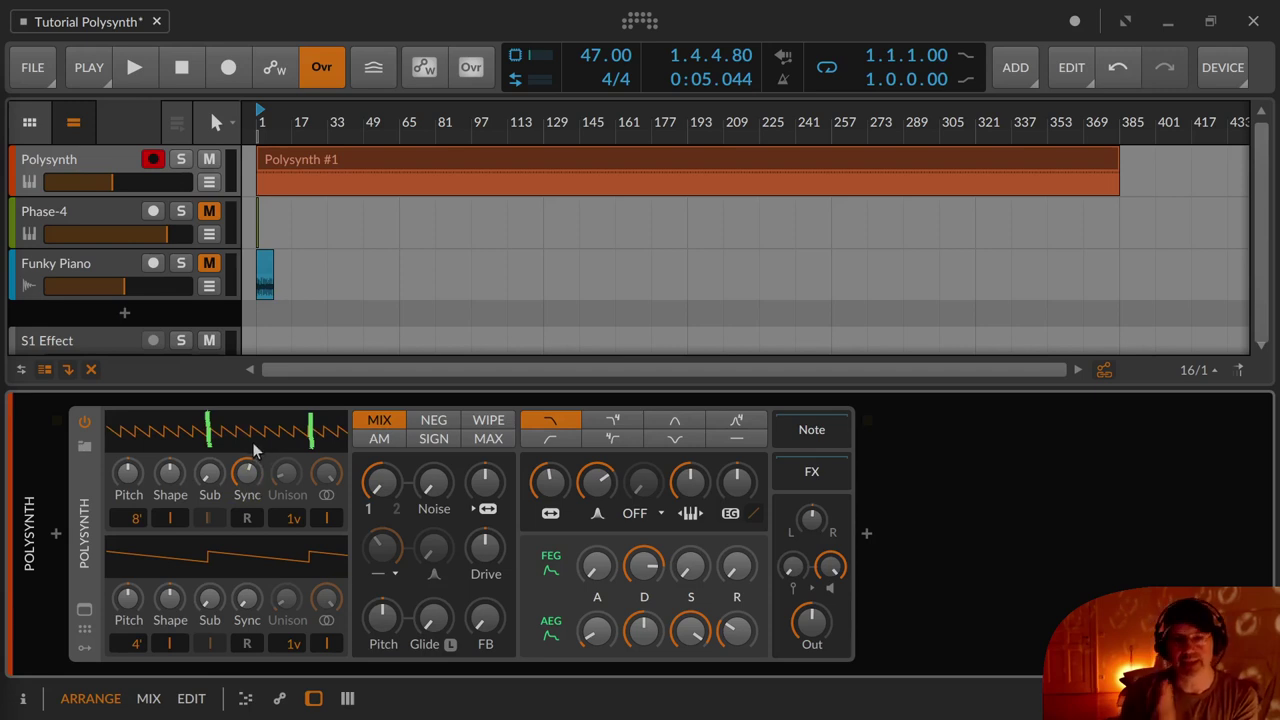
double_click(245, 489)
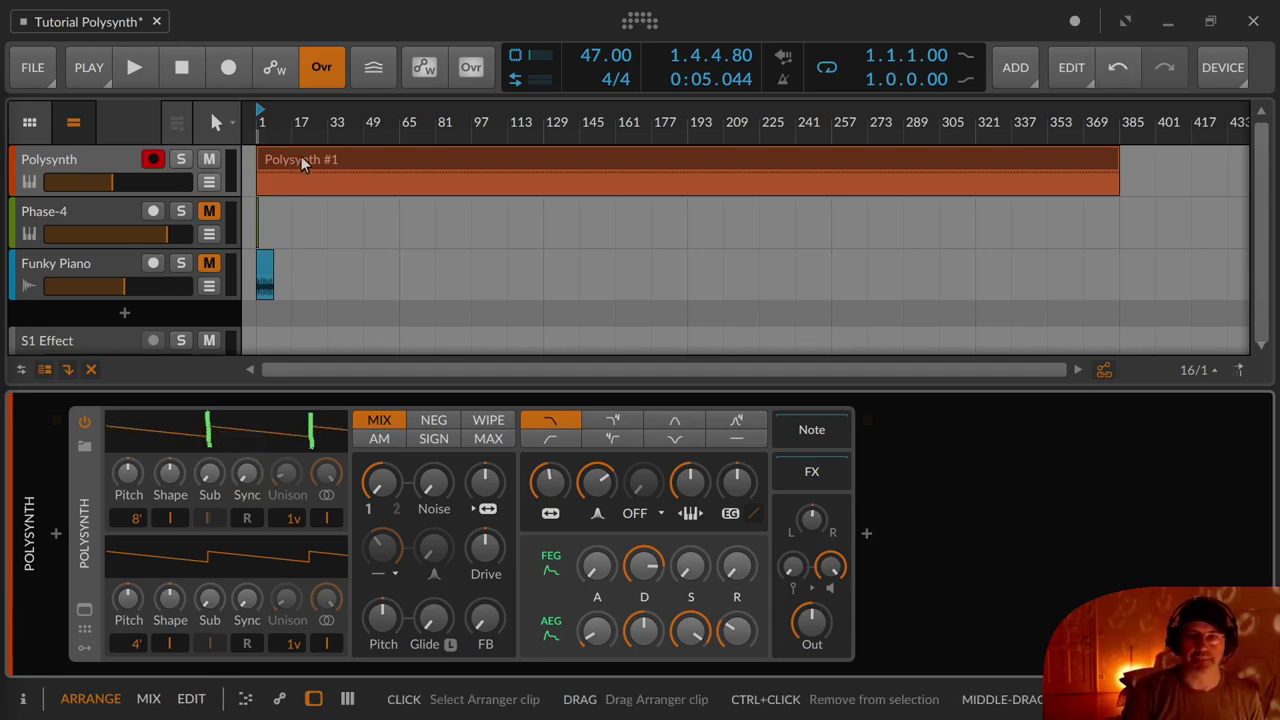
Open the notes of the long Polysynth clip and examine the C2 notes in its first bar
click(116, 161)
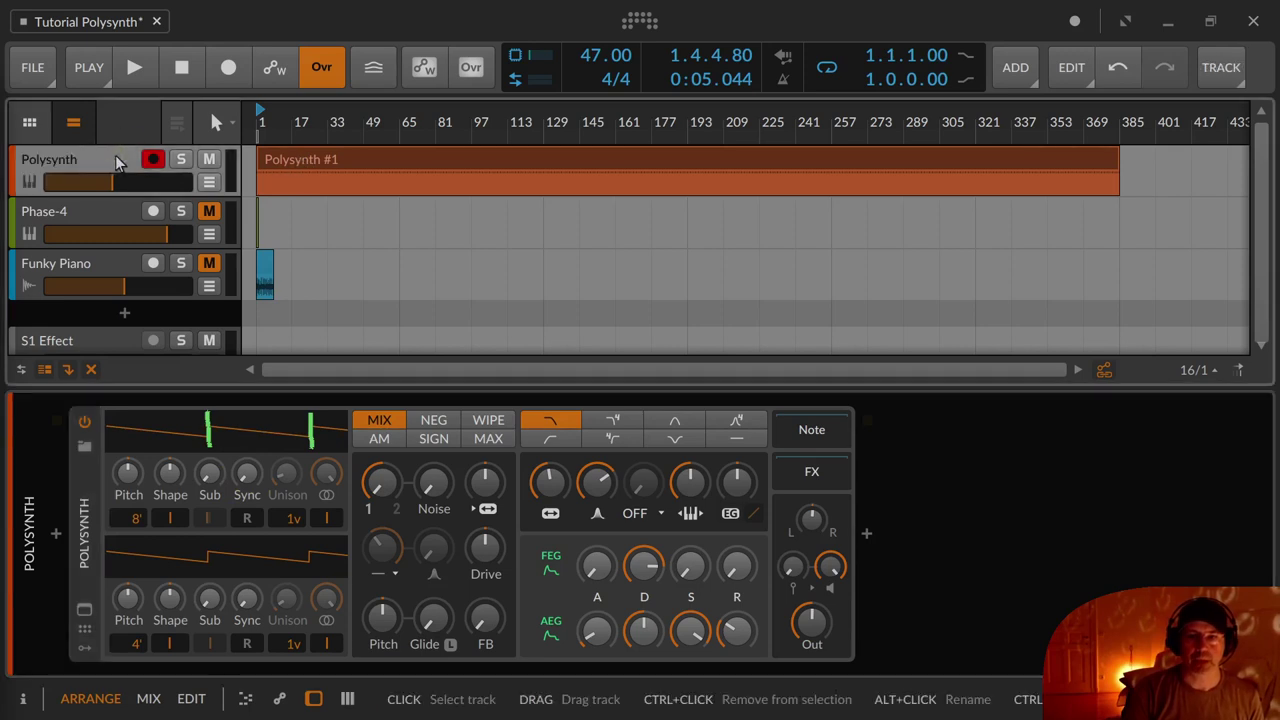
double_click(318, 162)
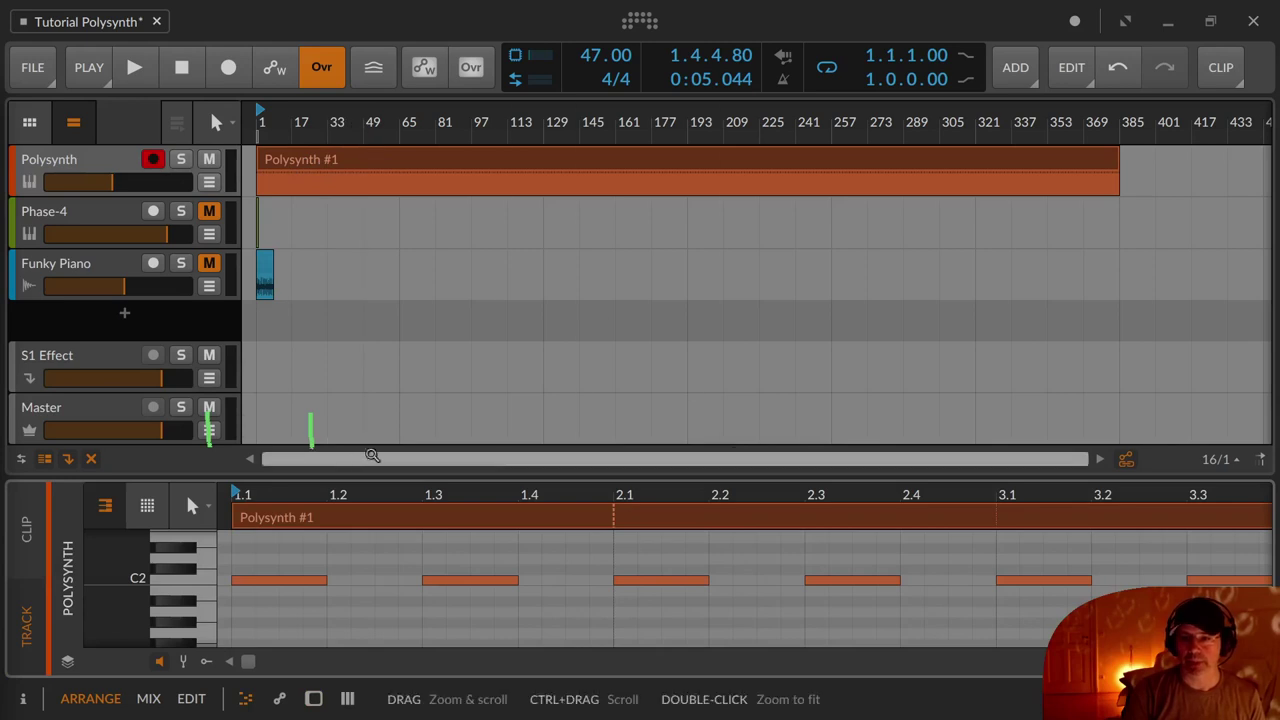
scroll(315, 533, up, 5)
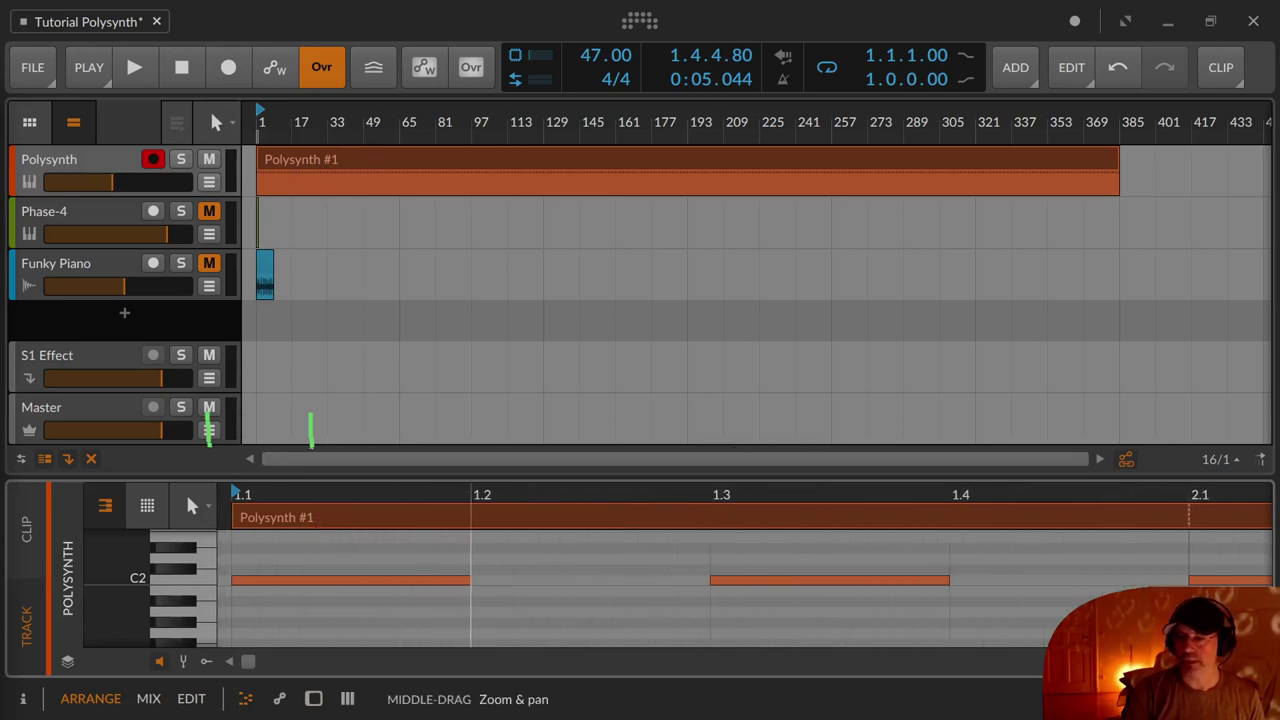
scroll(315, 533, up, 1)
scroll(315, 533, down, 2)
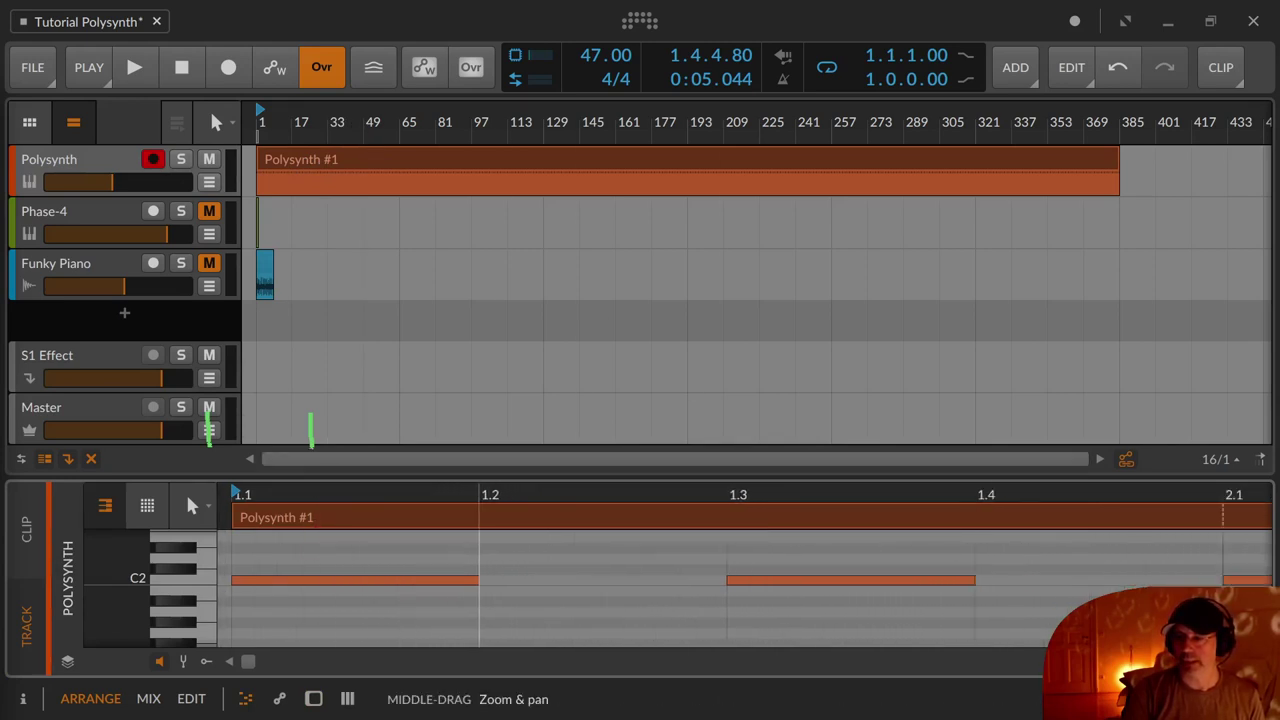
scroll(315, 533, up, 1)
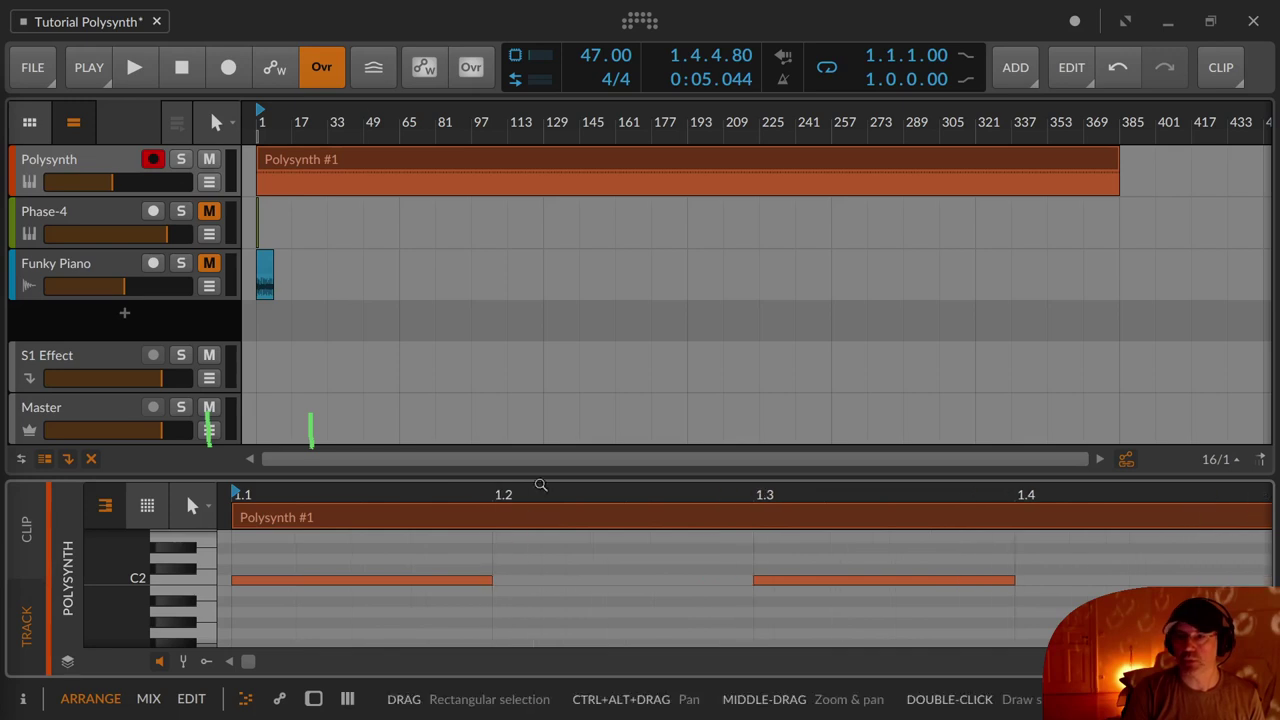
Examine the C2 pattern near the clip's end around bar 378, across its full length, and back in the first bar
click(1106, 162)
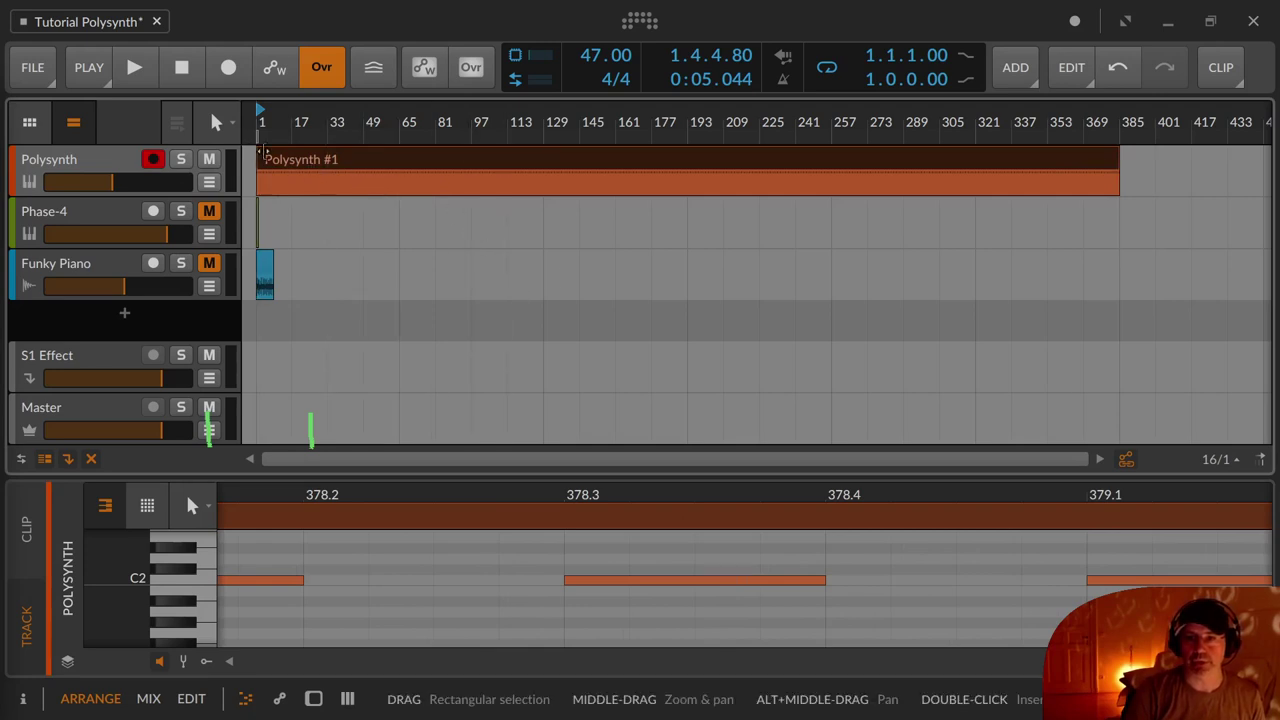
scroll(258, 158, up, 3)
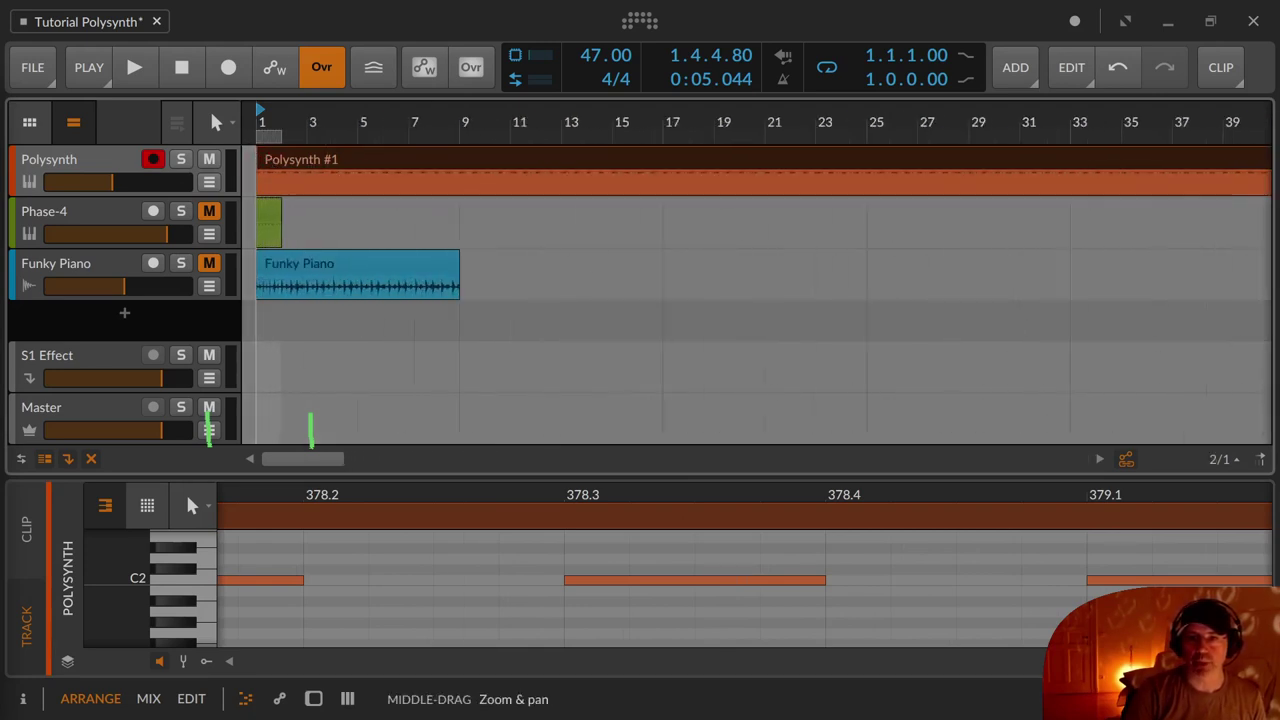
scroll(258, 158, down, 4)
scroll(258, 158, up, 1)
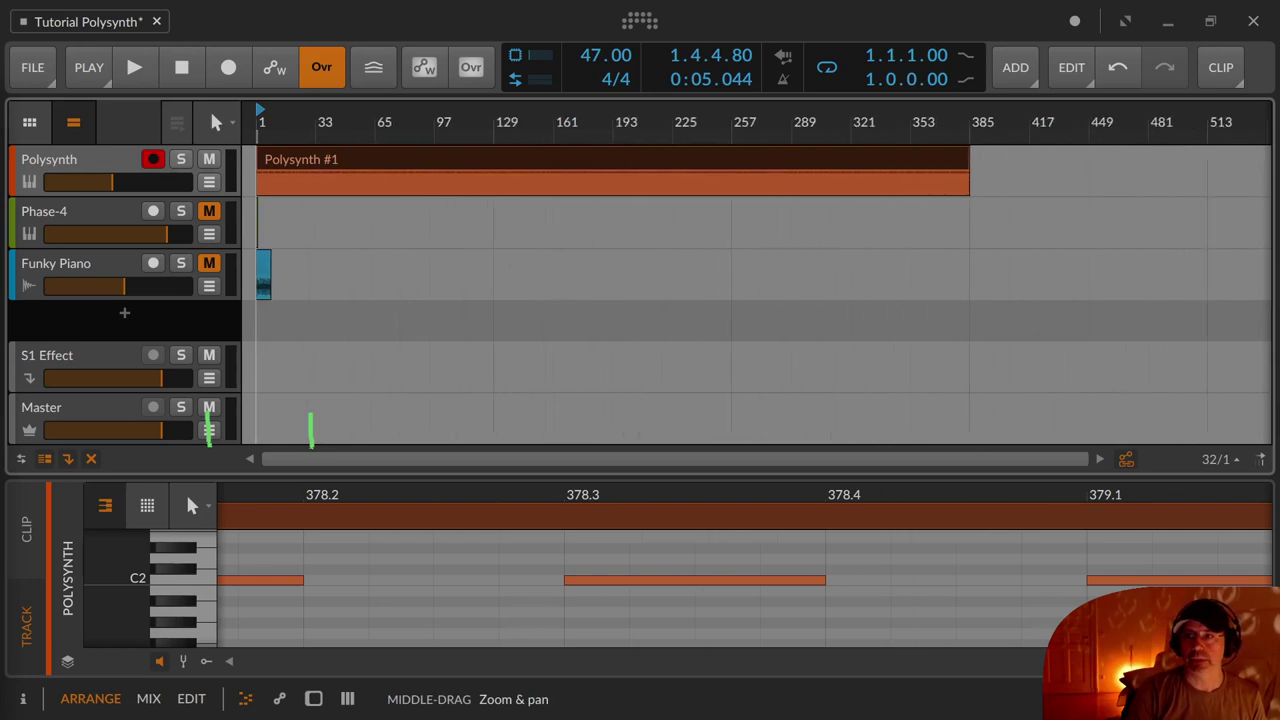
scroll(535, 522, down, 10)
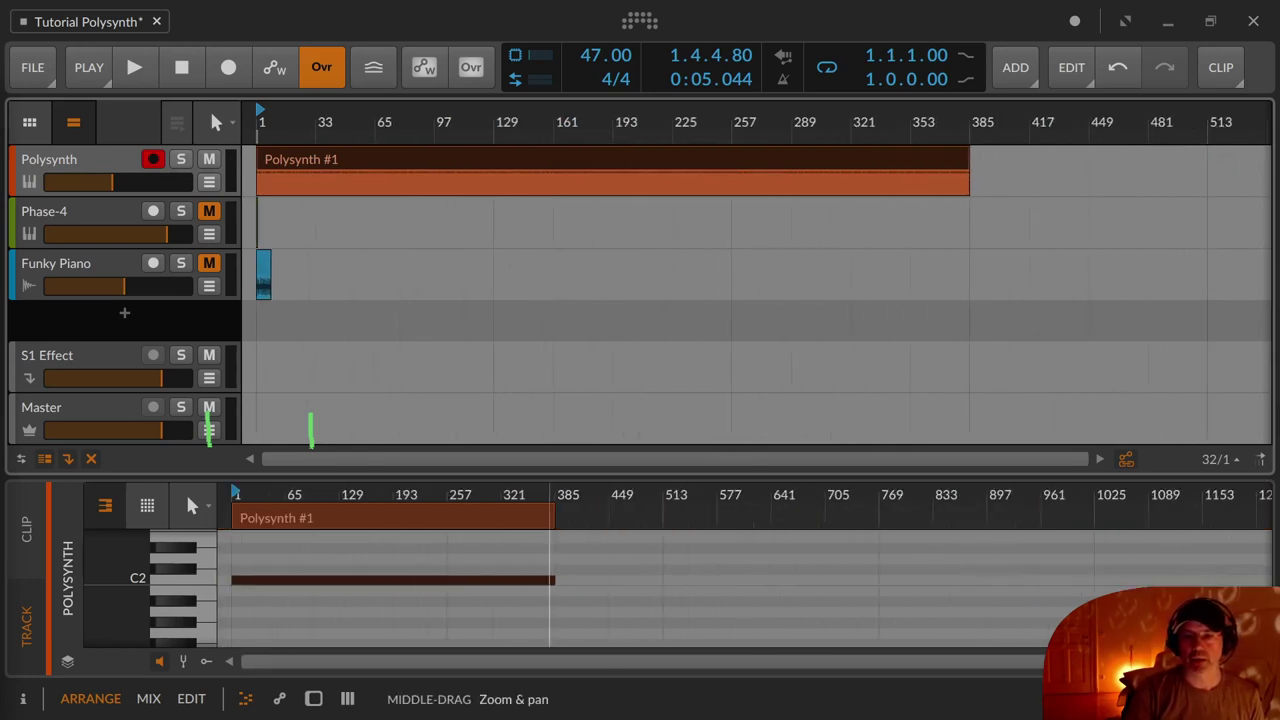
scroll(535, 522, up, 2)
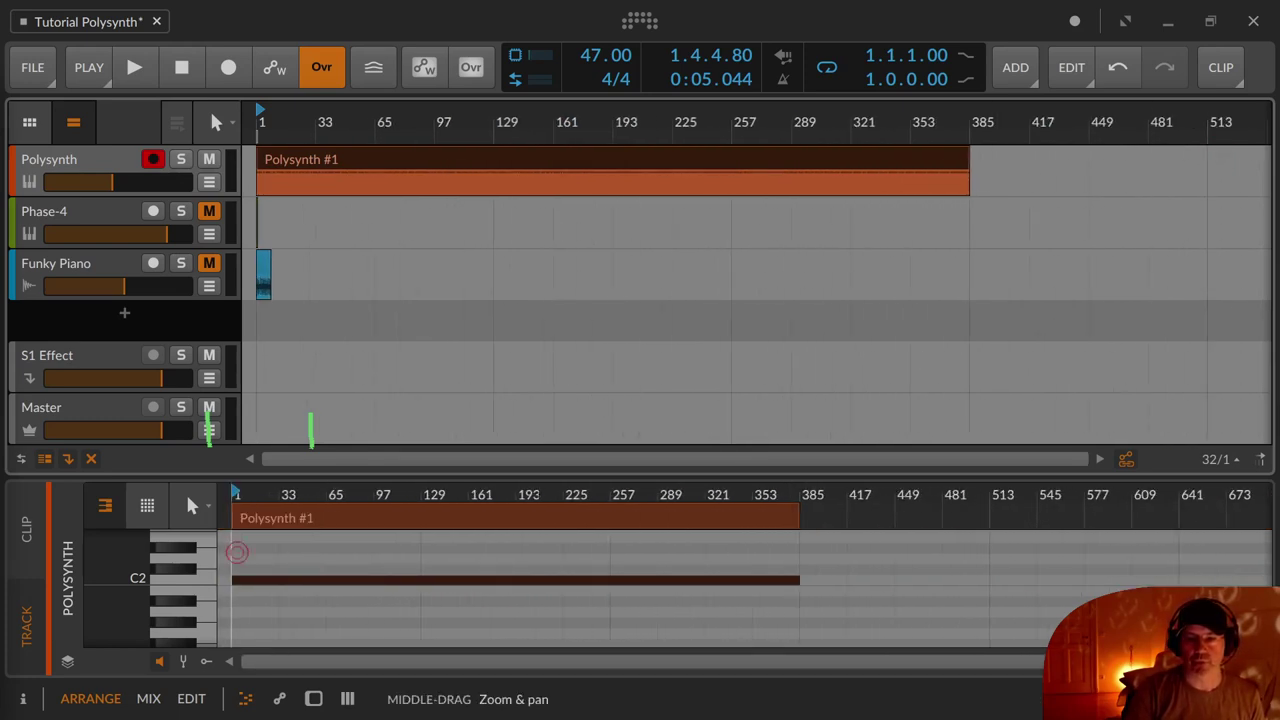
scroll(553, 577, up, 10)
scroll(553, 577, up, 5)
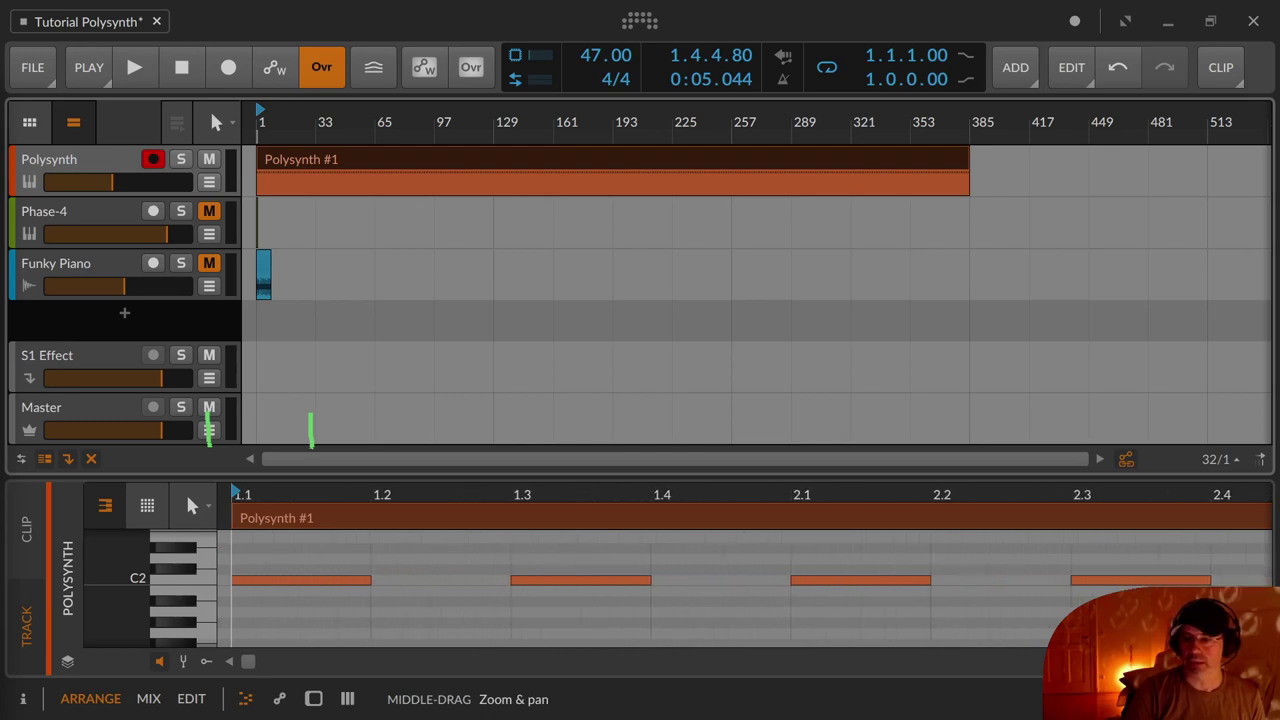
scroll(553, 577, up, 4)
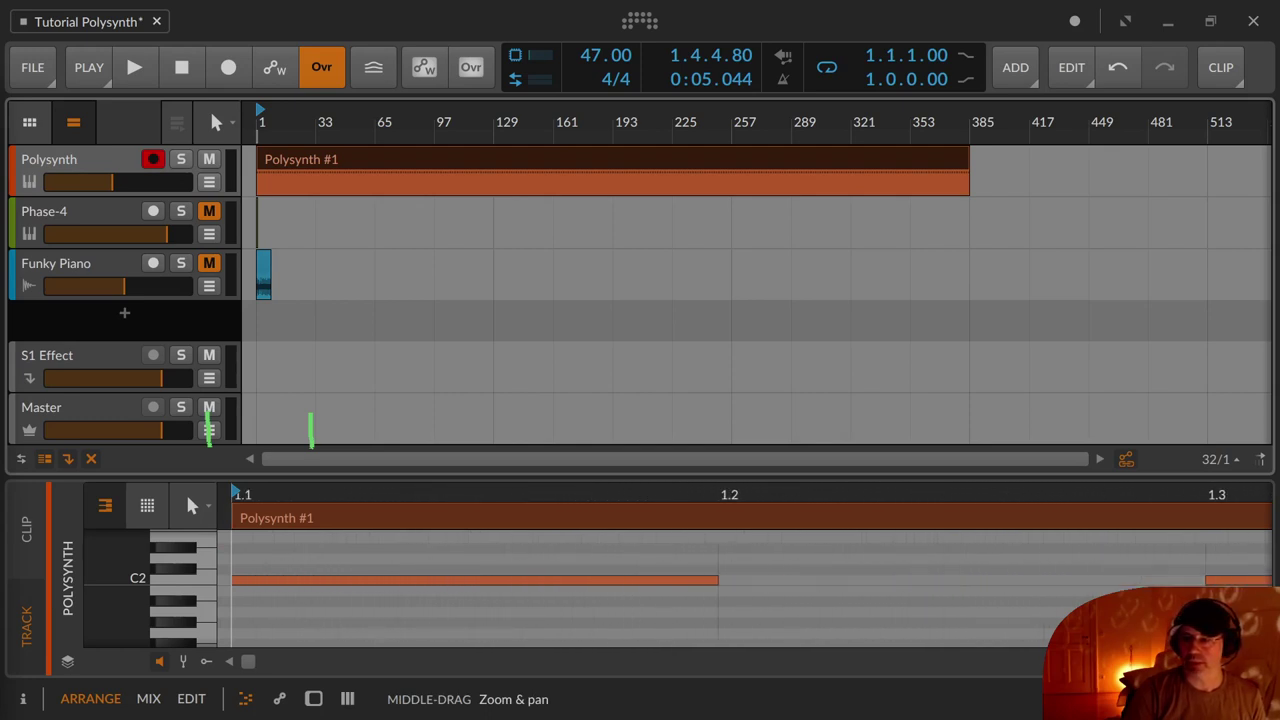
scroll(553, 577, down, 3)
scroll(553, 577, down, 1)
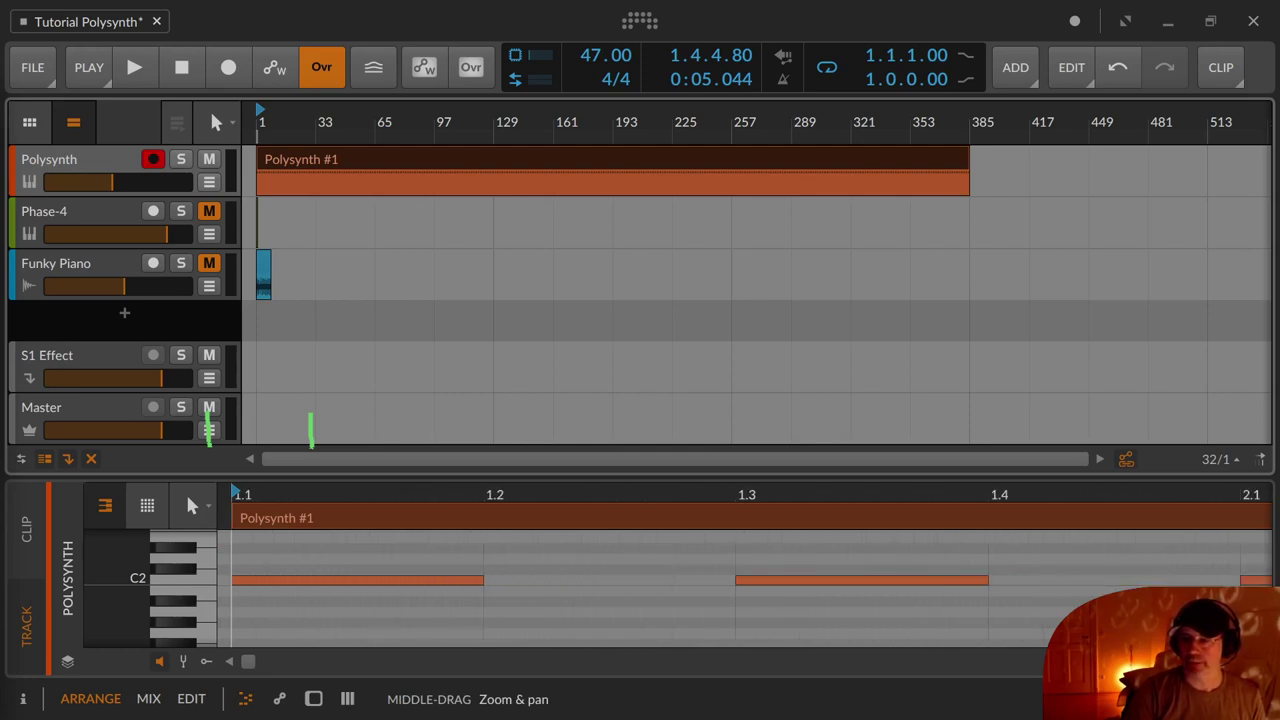
scroll(553, 577, up, 1)
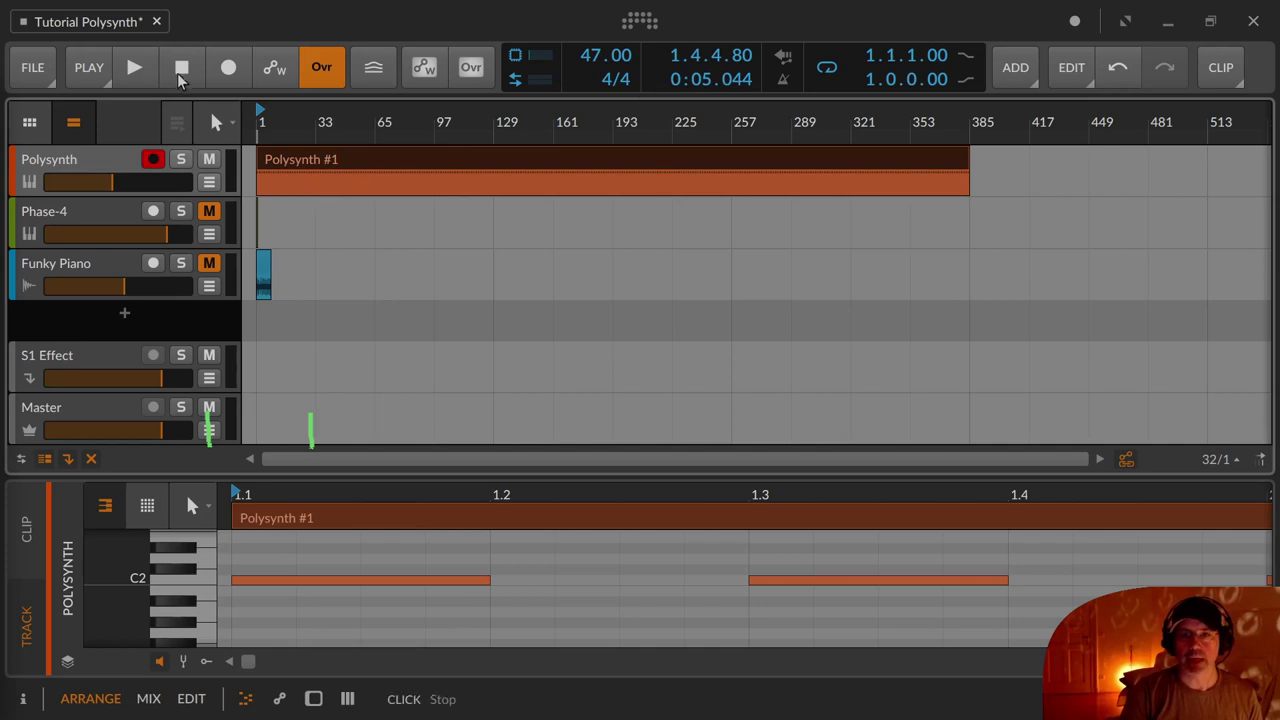
During playback, time-compress the Polysynth clip from its end in stages until it ends at bar 33, and stop playback
click(180, 78)
click(134, 67)
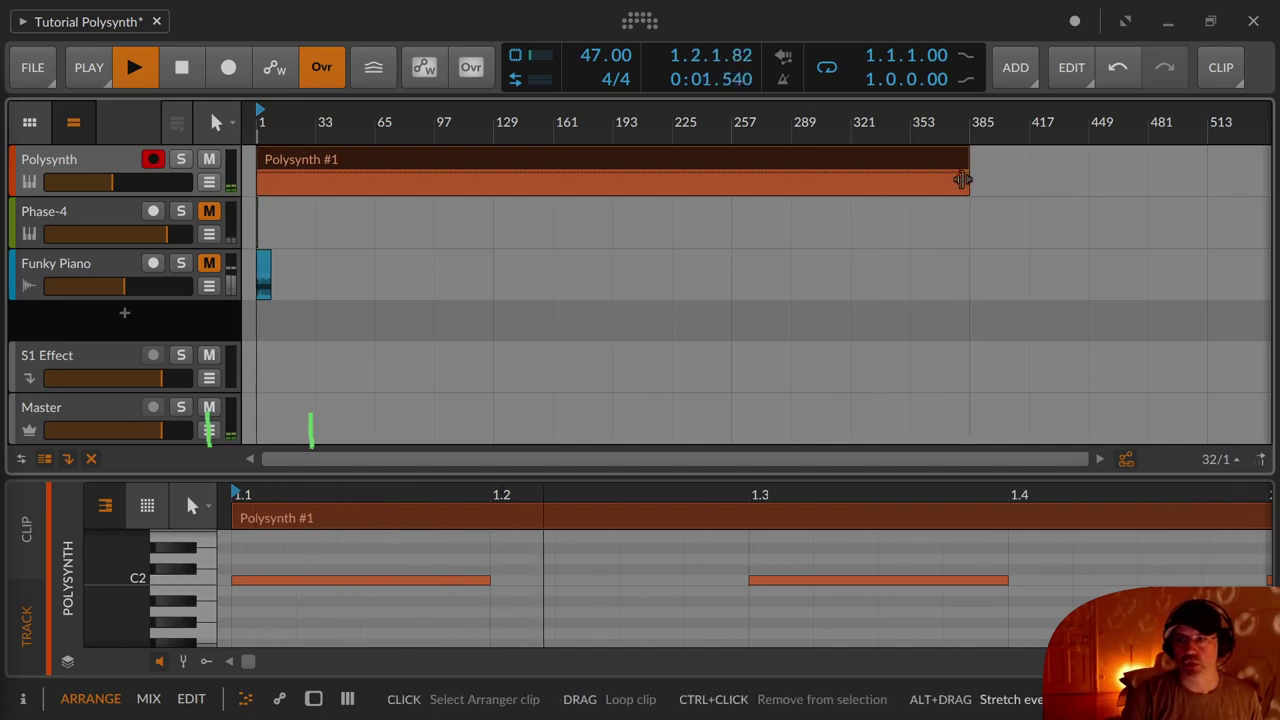
drag(962, 180, 924, 184)
drag(916, 185, 703, 194)
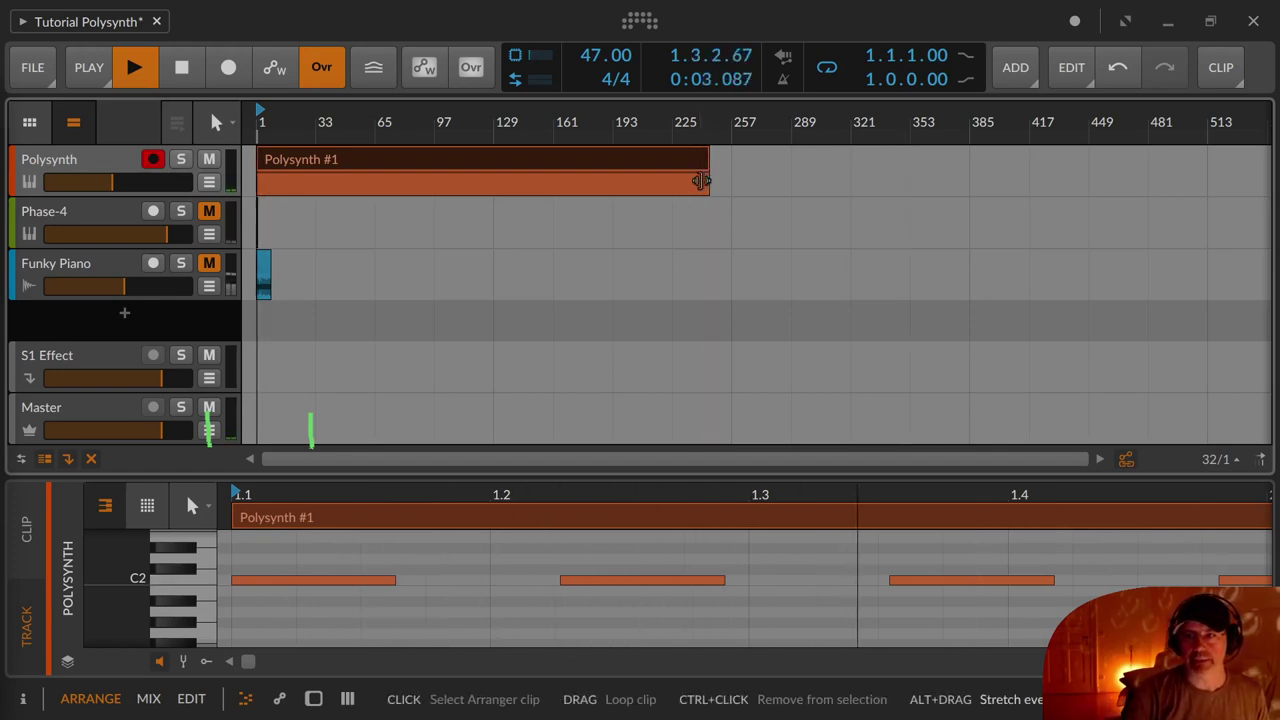
drag(708, 180, 514, 185)
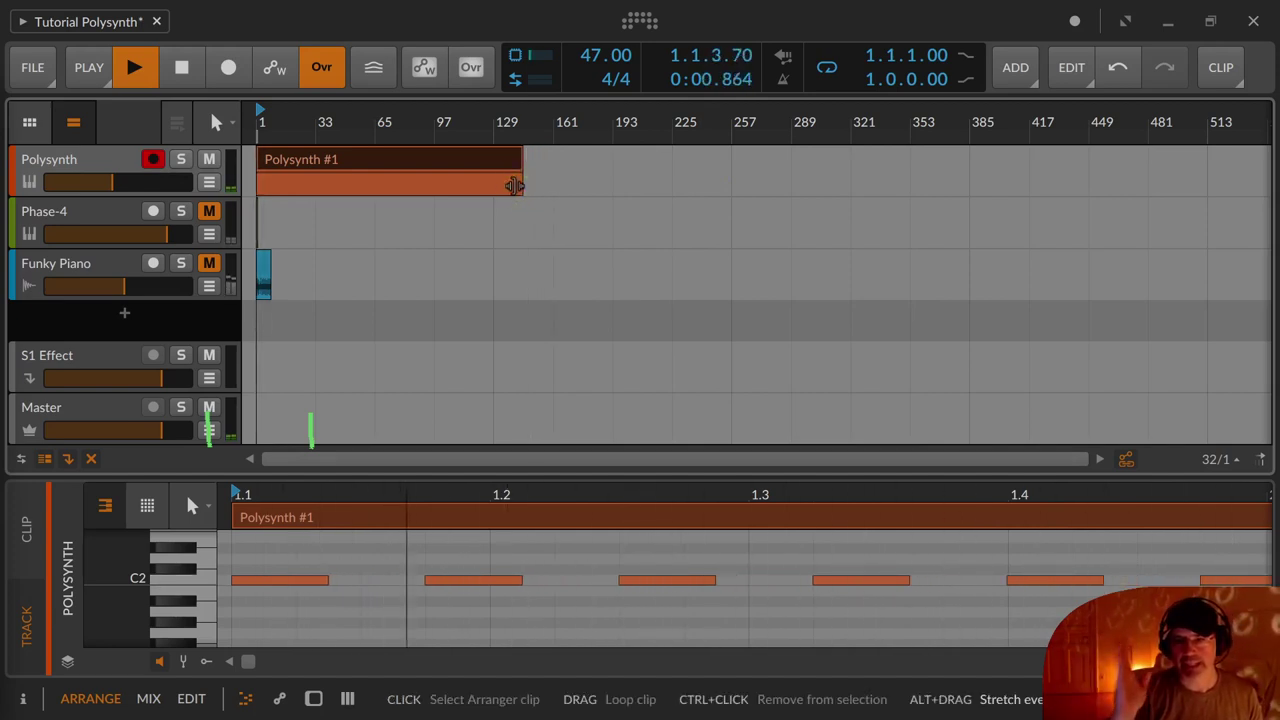
drag(514, 185, 375, 184)
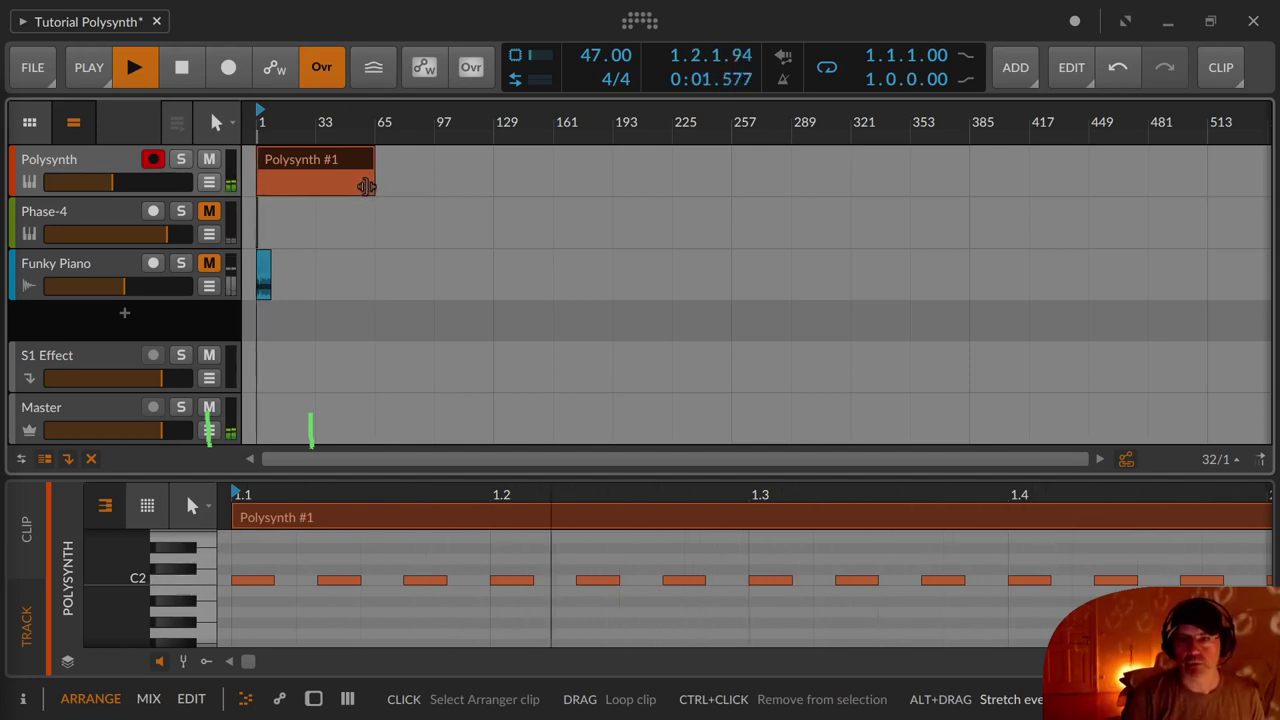
drag(363, 191, 301, 179)
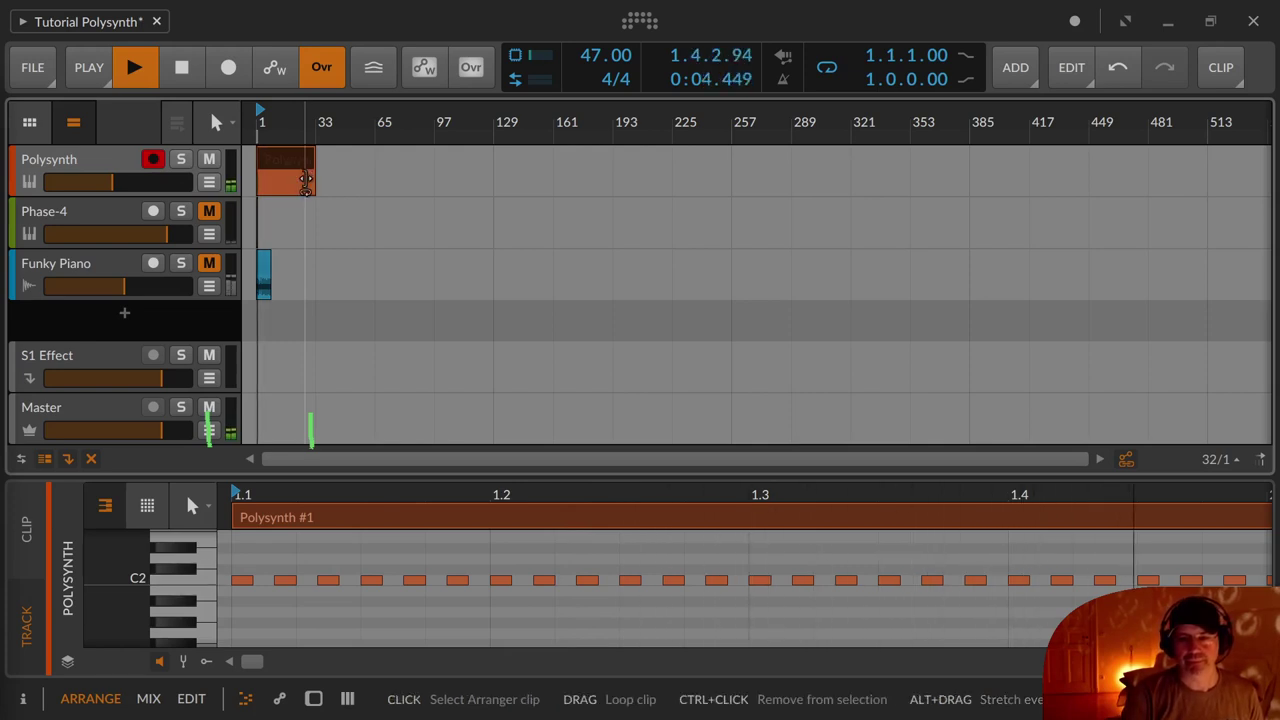
key(space)
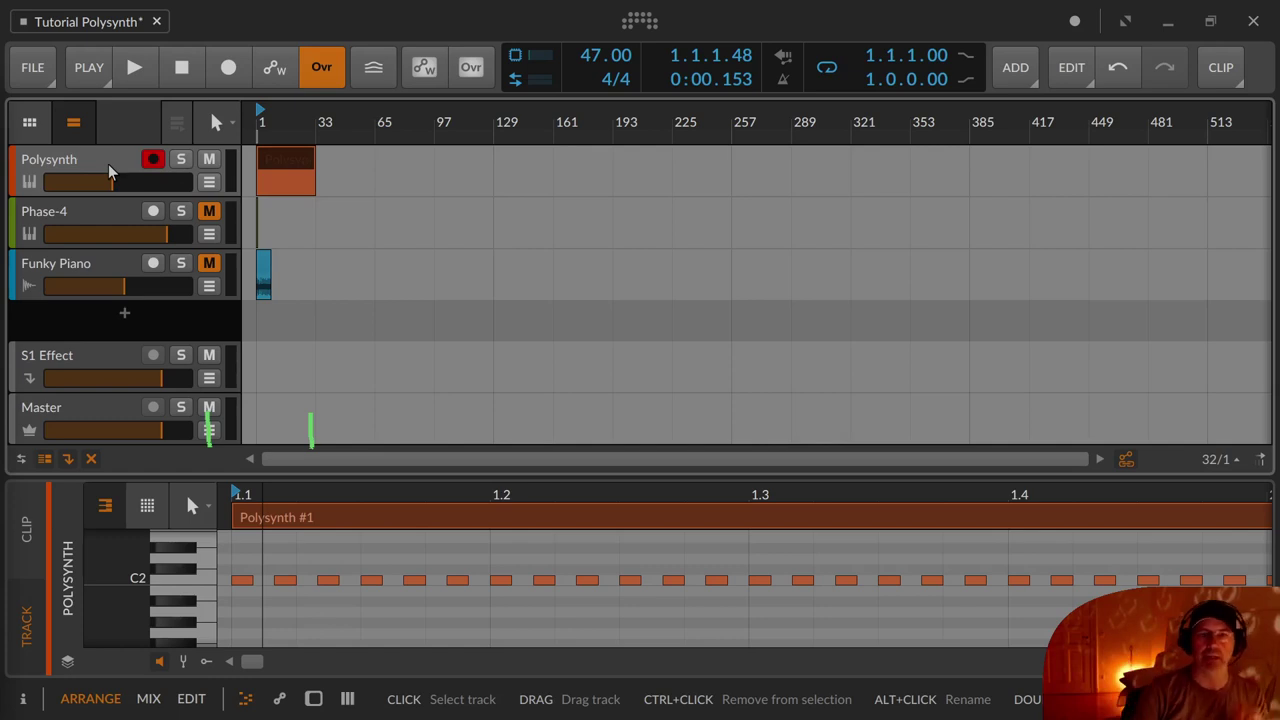
Show the Polysynth device and try oscillator 1's Sync at high and low amounts, including 52.80 and 14.74, returning it to 0.00
key(d)
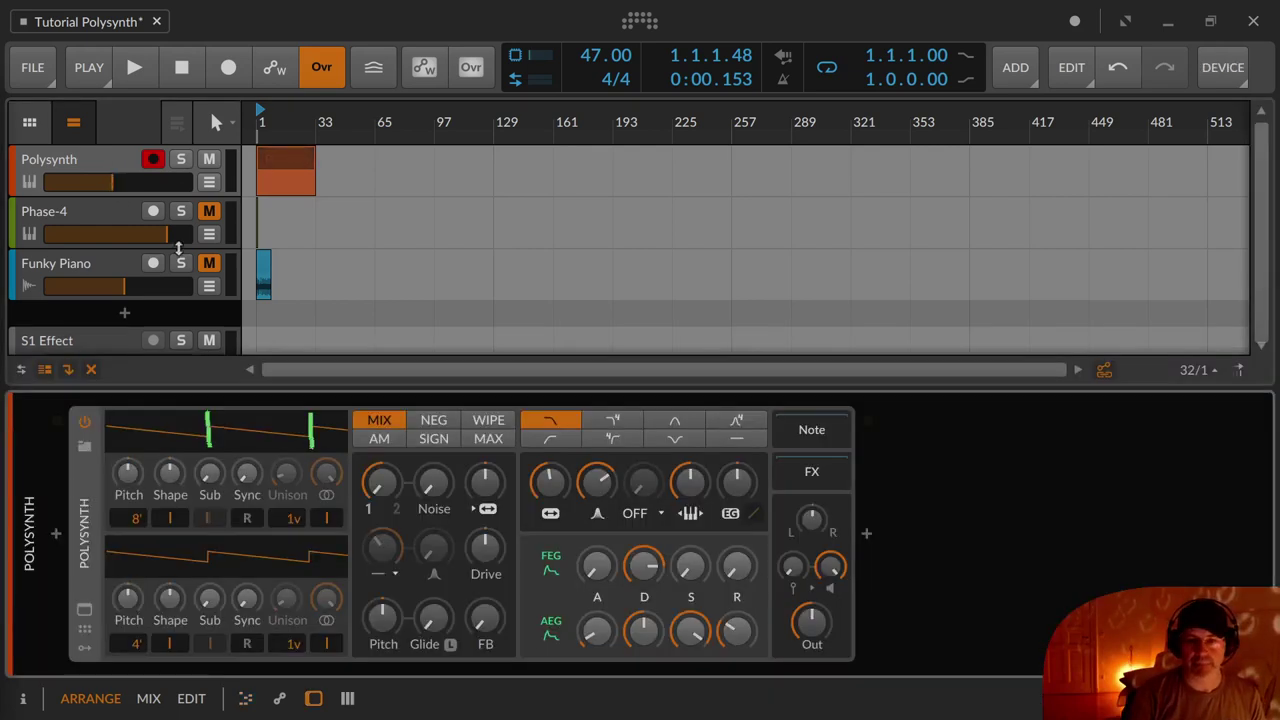
drag(246, 474, 246, 305)
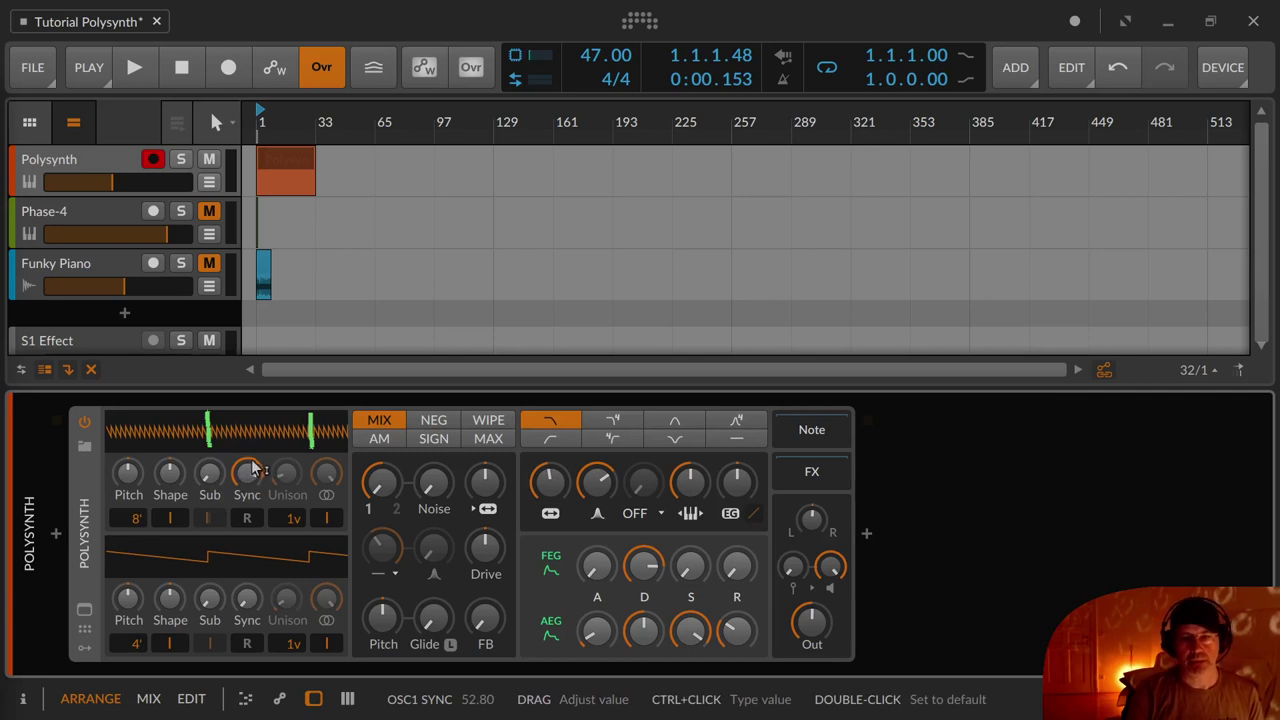
drag(246, 483, 246, 580)
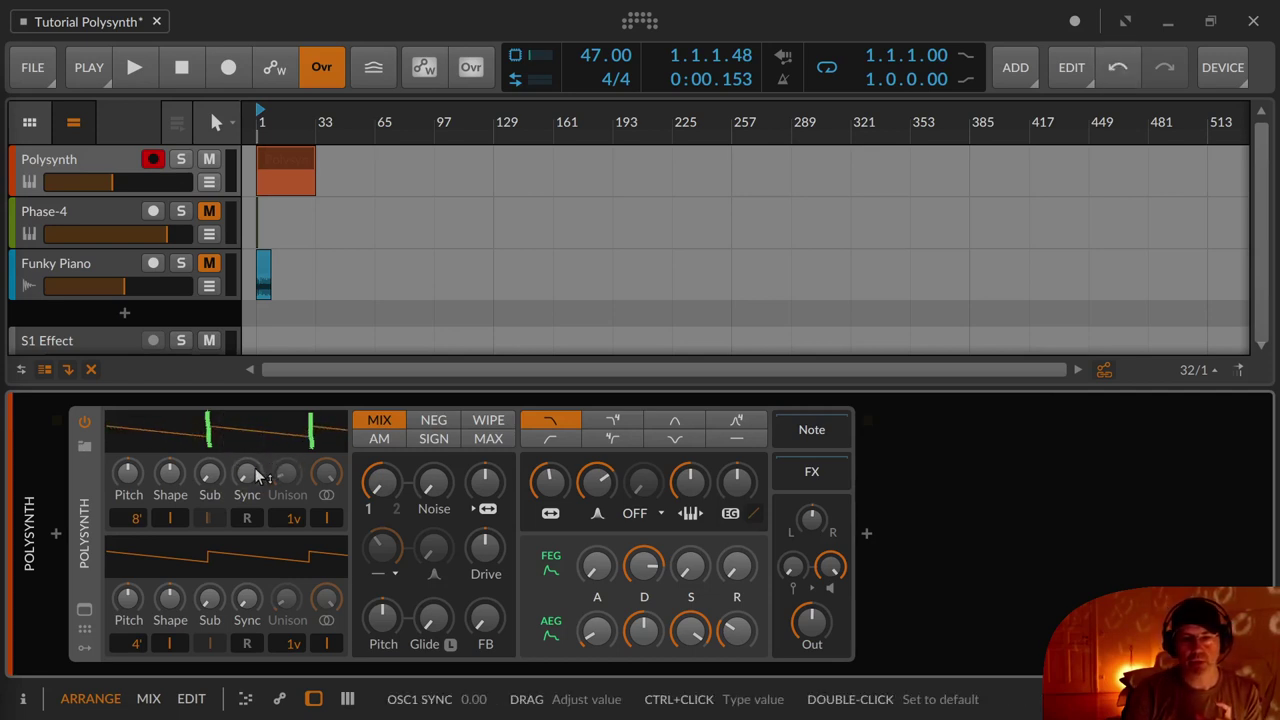
mouse_move(248, 480)
mouse_down()
mouse_move(250, 468)
mouse_move(250, 487)
mouse_up()
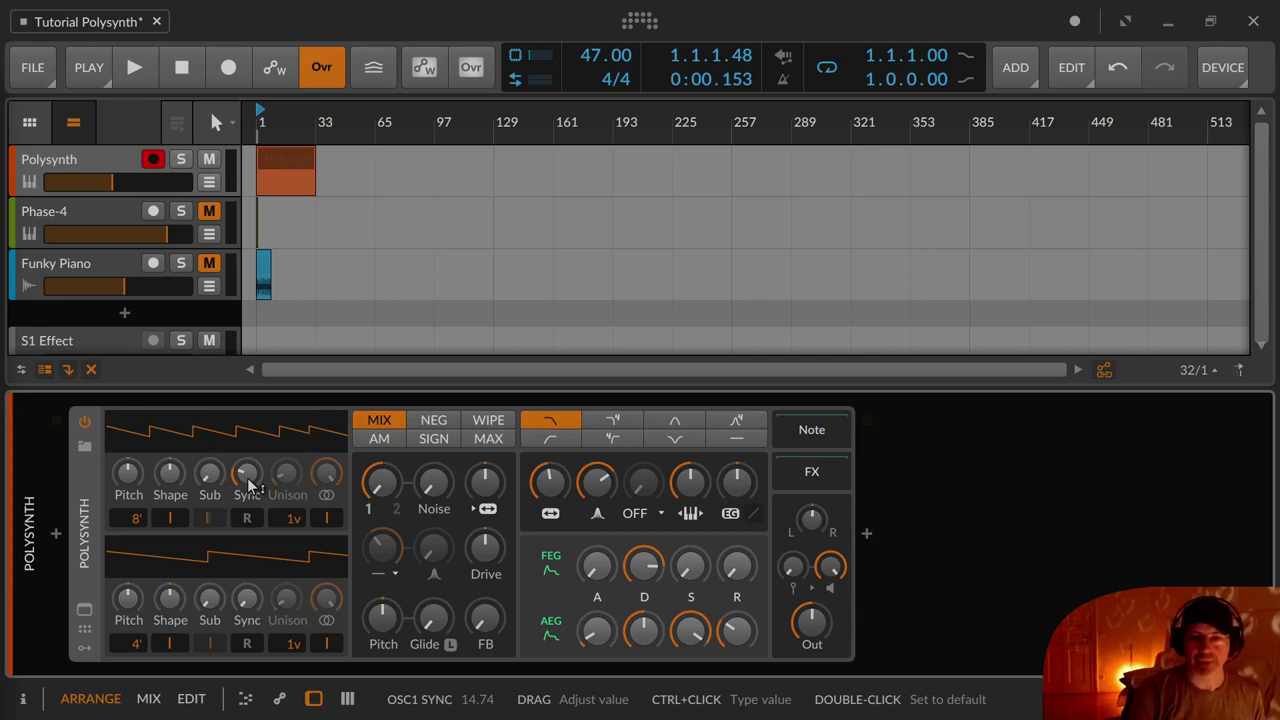
drag(248, 479, 248, 507)
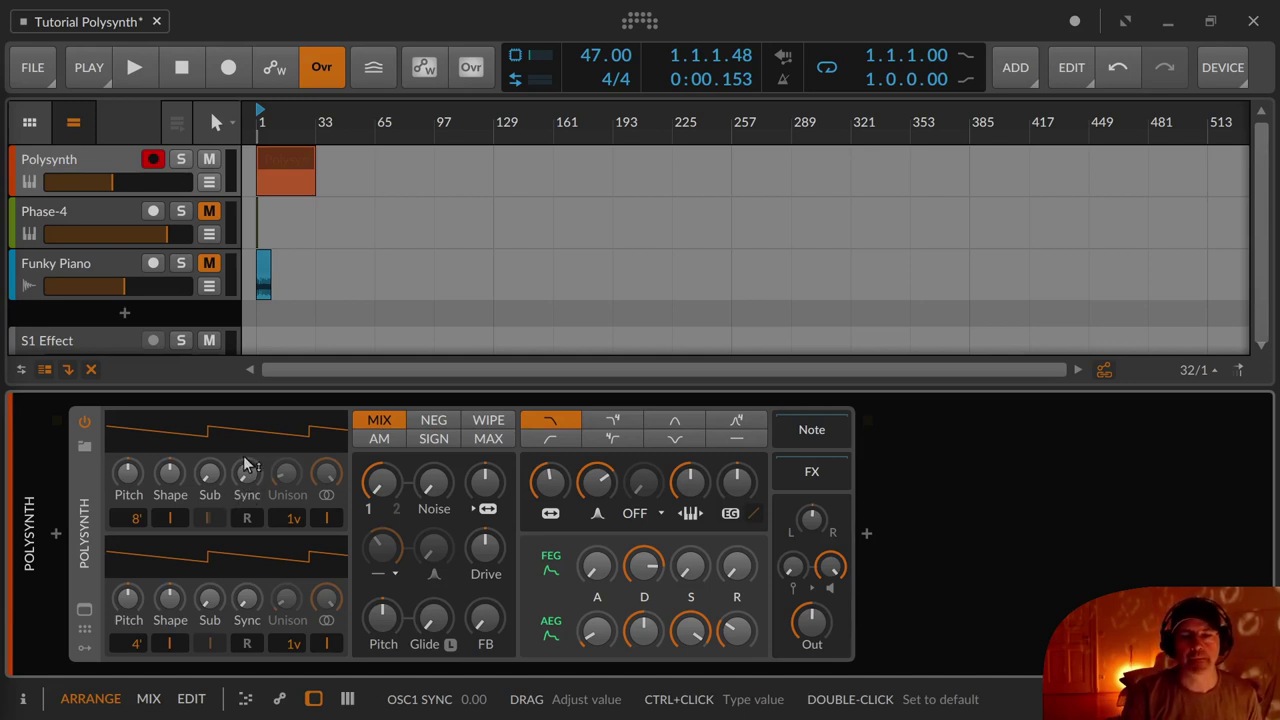
Set oscillator 1's Unison to 16 voices and try out its detune amount and stereo width
drag(287, 490, 293, 520)
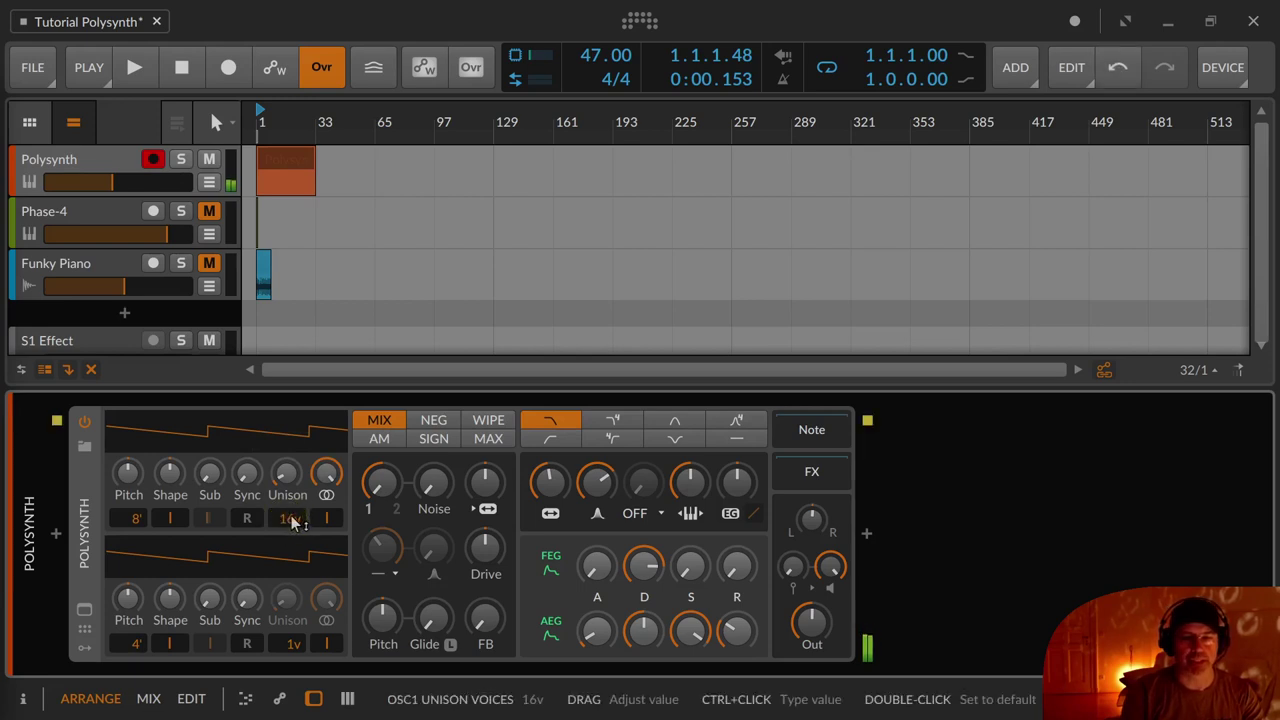
drag(287, 476, 287, 474)
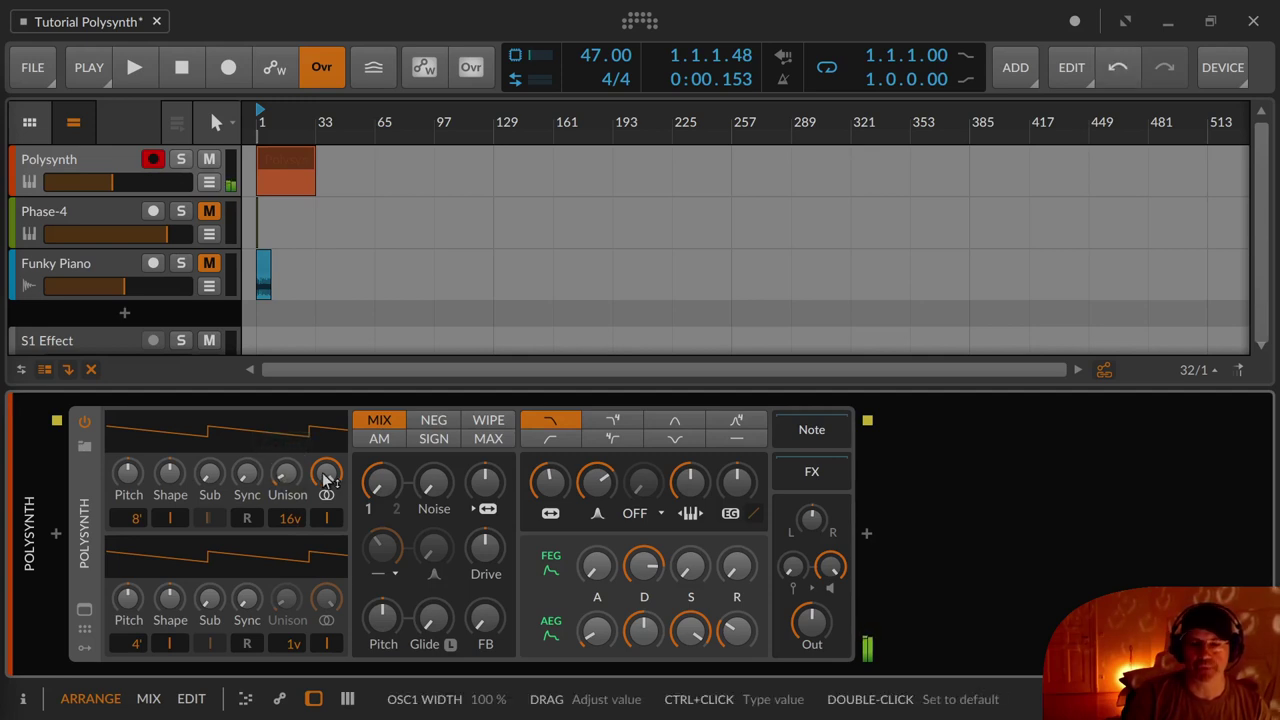
mouse_move(326, 475)
mouse_down()
mouse_move(326, 505)
mouse_move(325, 479)
mouse_up()
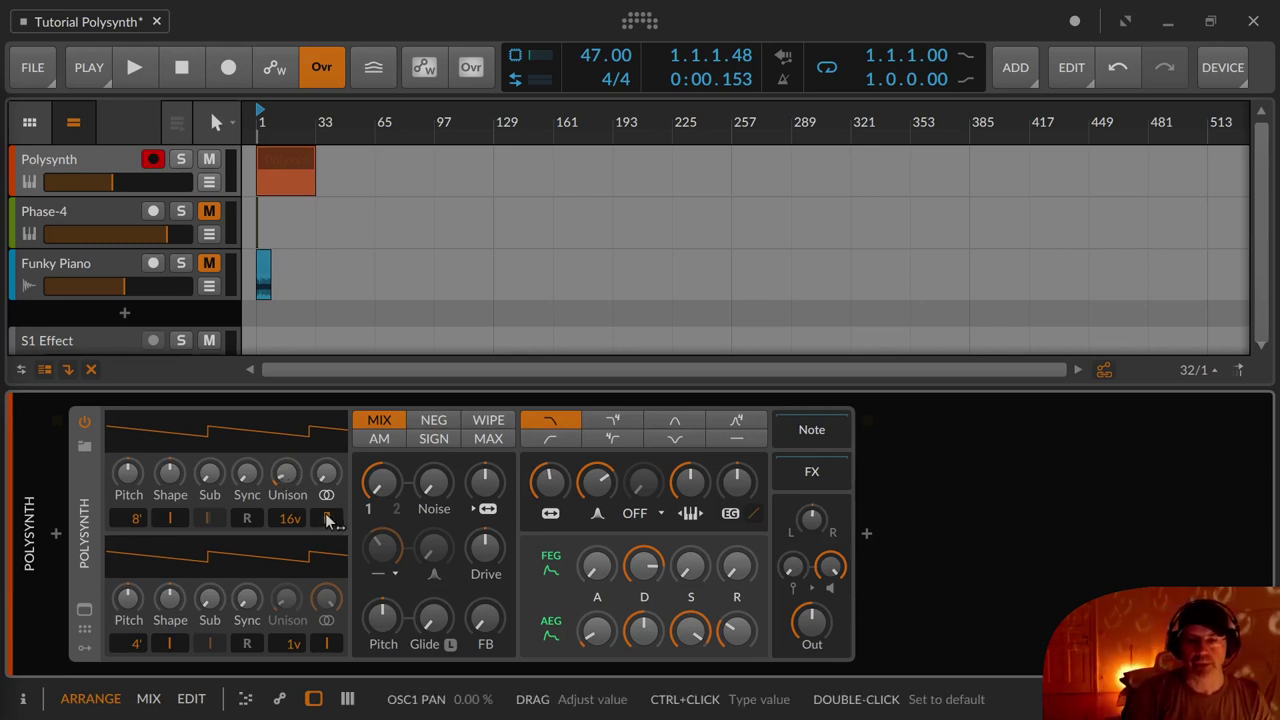
Try oscillator 1's pan against different stereo widths, including −11.4% pan and 52.3% width, and reset Unison to one voice
mouse_move(330, 520)
mouse_down()
mouse_move(330, 440)
mouse_move(330, 545)
mouse_up()
drag(326, 474, 326, 440)
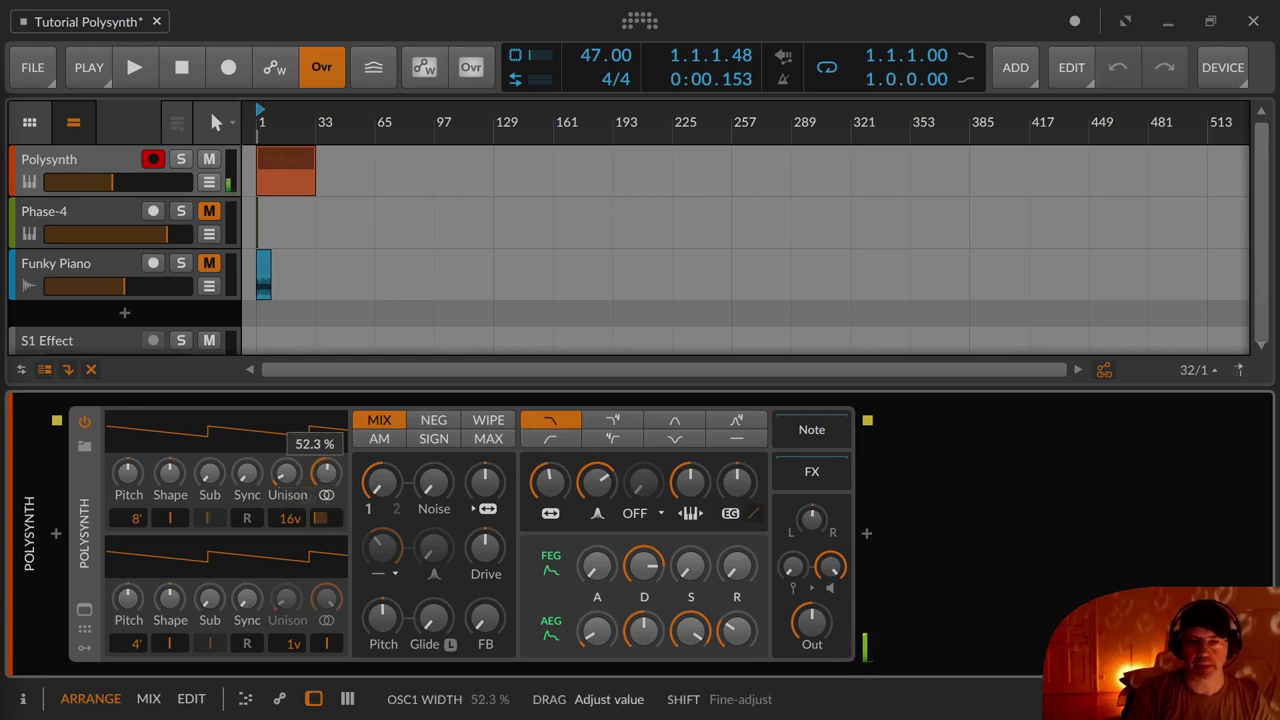
drag(322, 520, 322, 445)
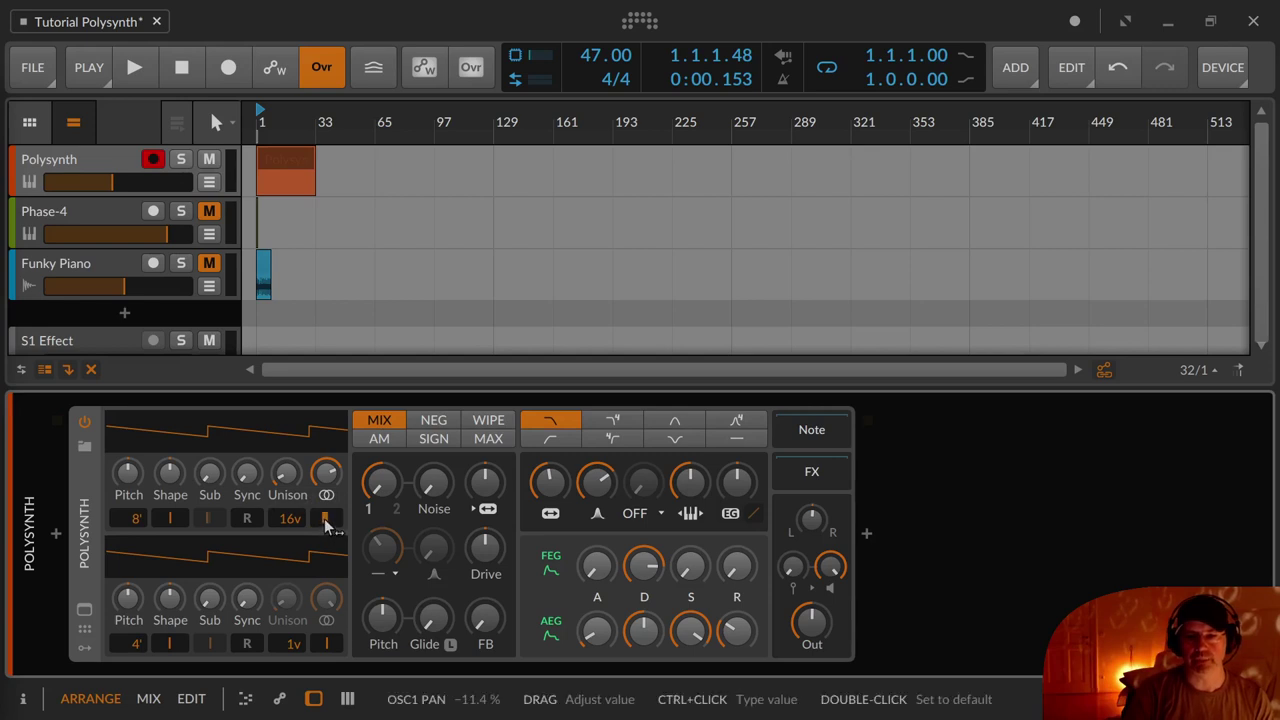
drag(325, 472, 325, 470)
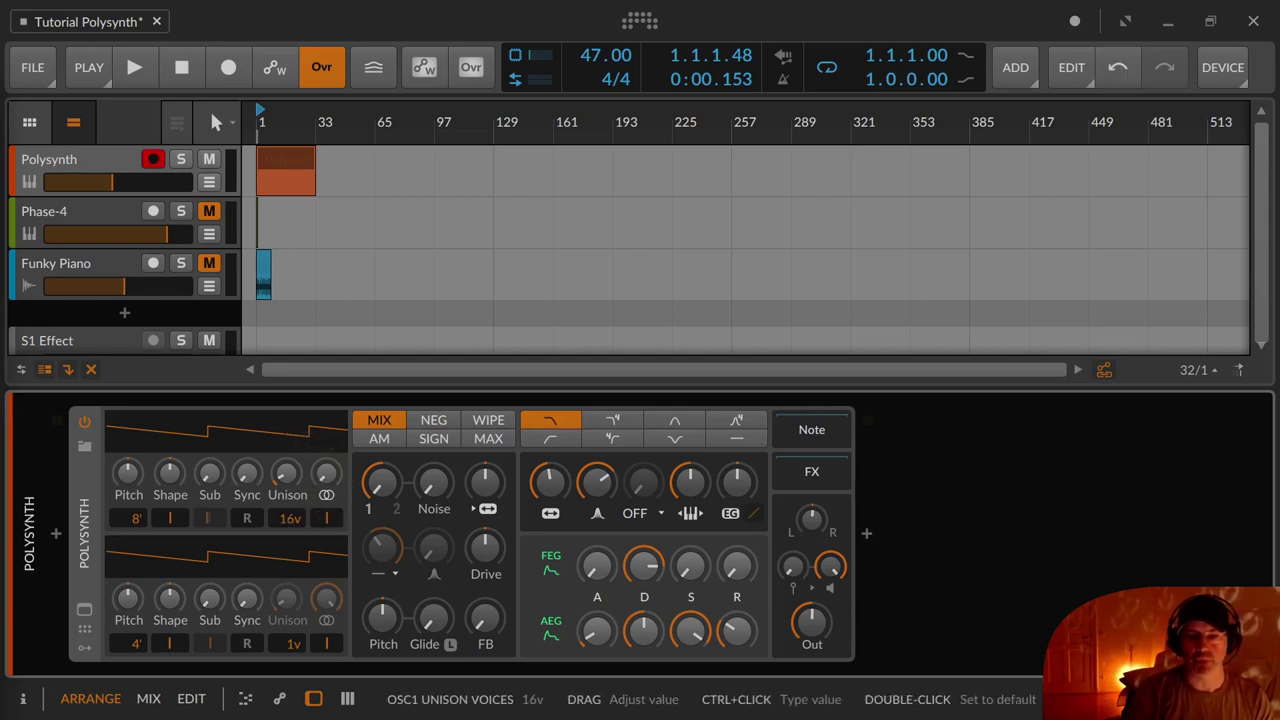
double_click(288, 522)
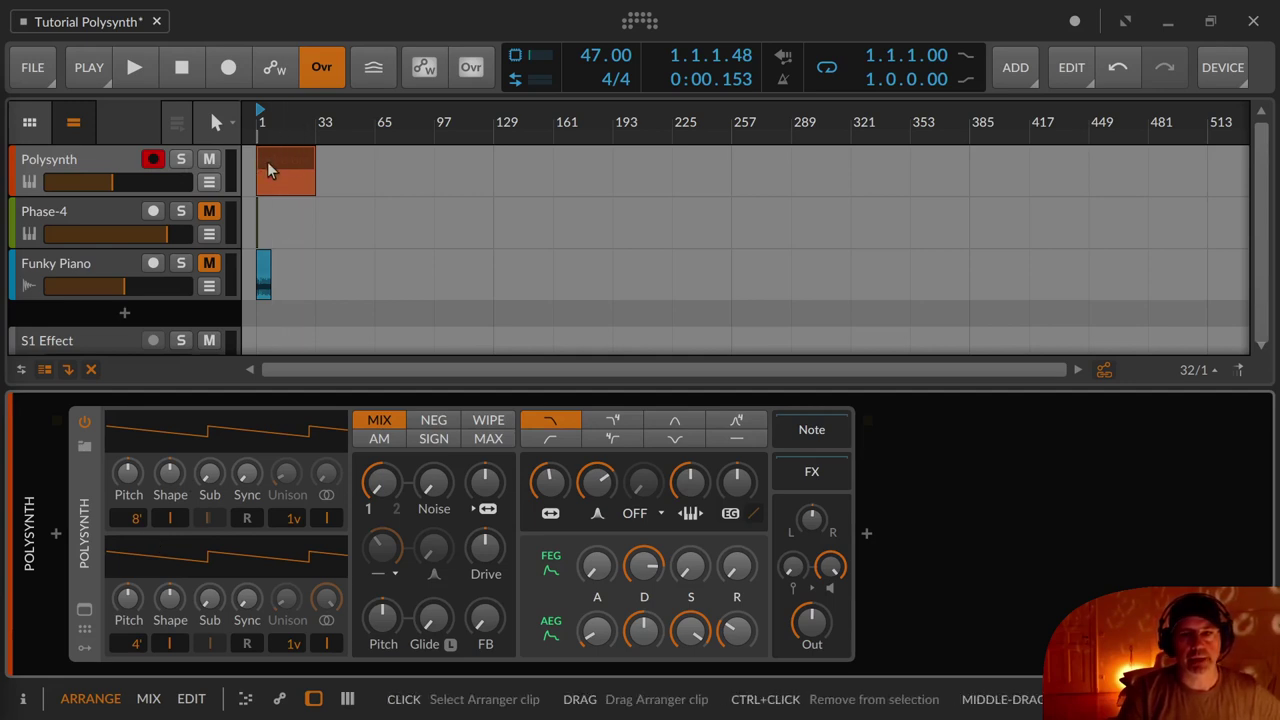
Delete the Polysynth clip from the arrangement
scroll(268, 162, up, 6)
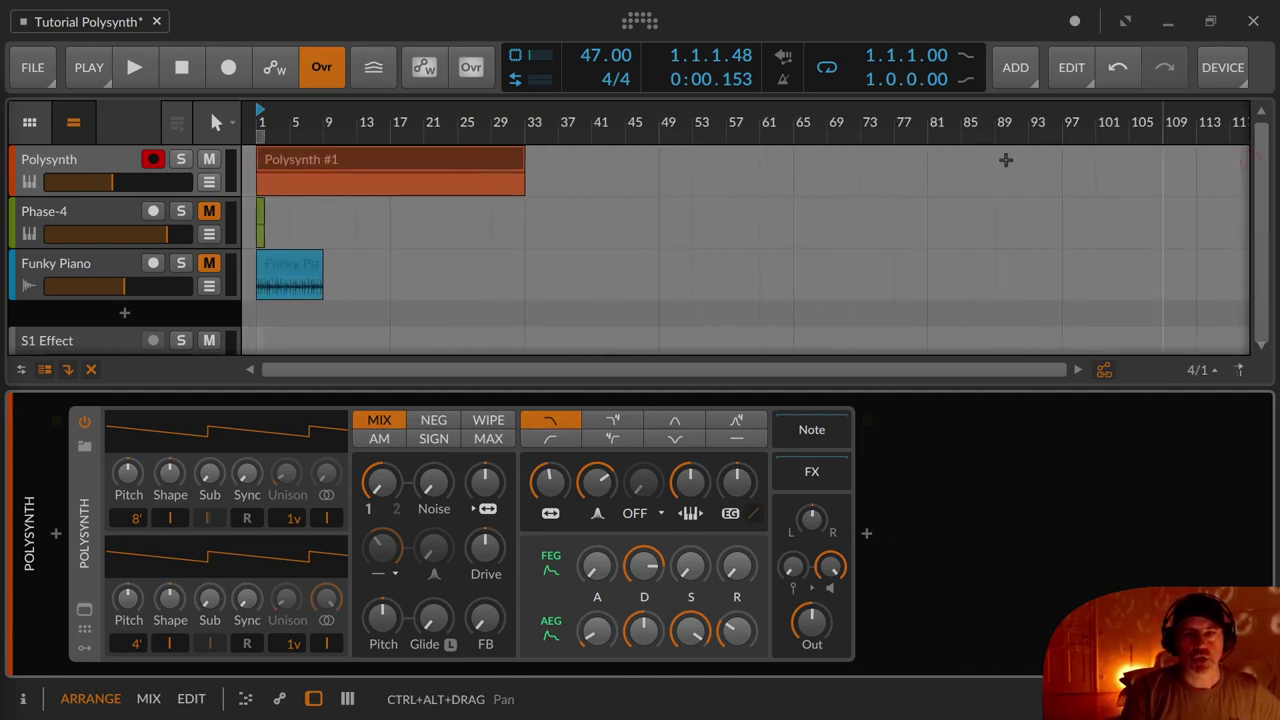
click(308, 165)
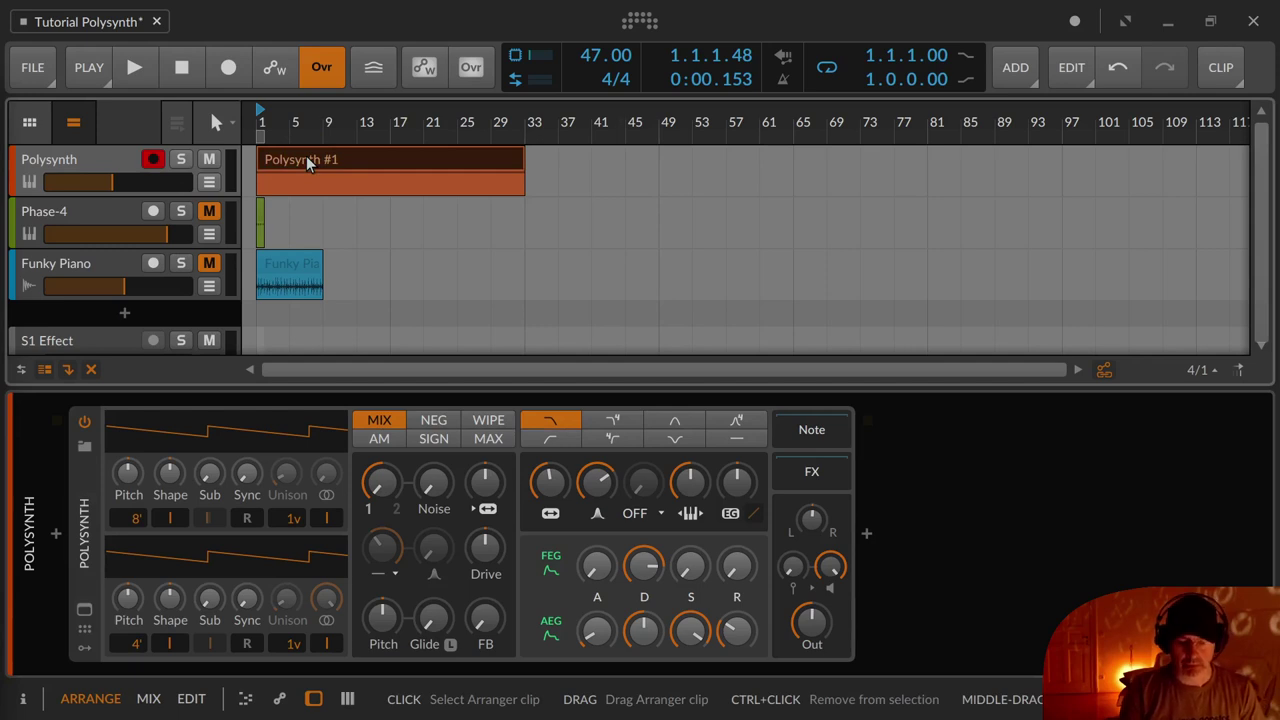
key(Delete)
scroll(290, 210, up, 10)
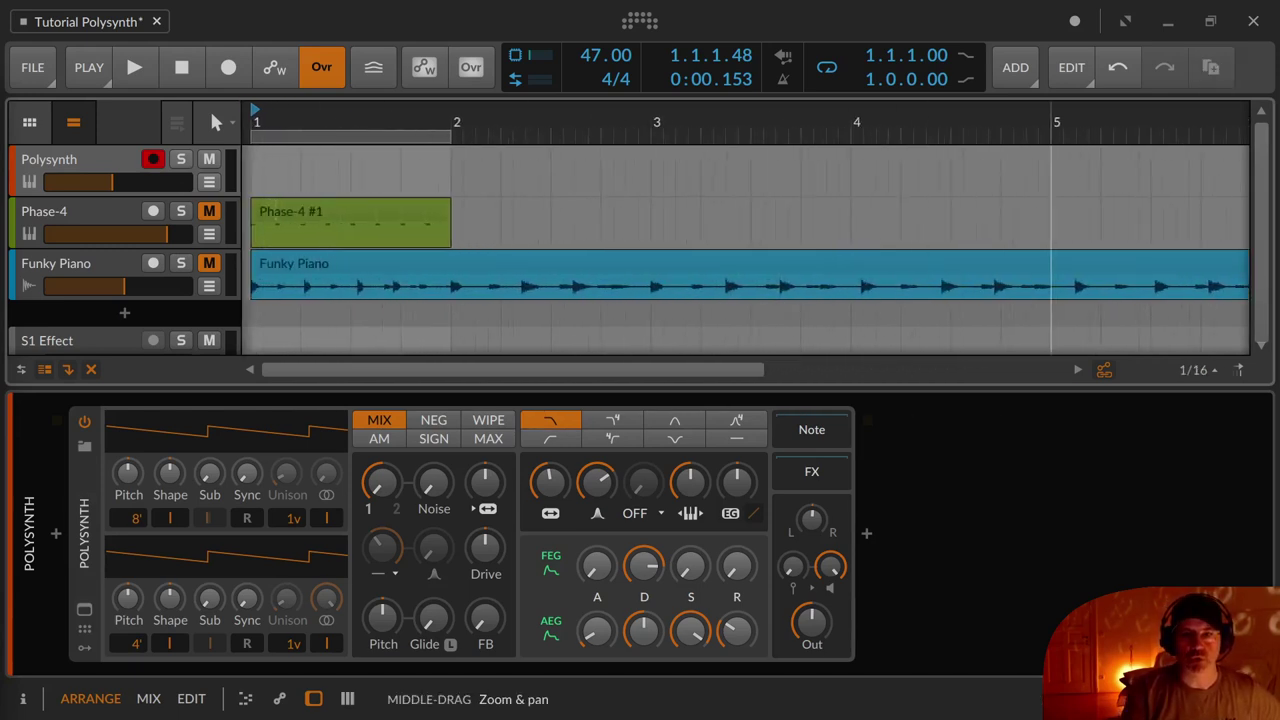
Move the Phase-4 clip onto the Polysynth track, keeping it at bar 1
scroll(514, 266, up, 3)
scroll(684, 262, down, 1)
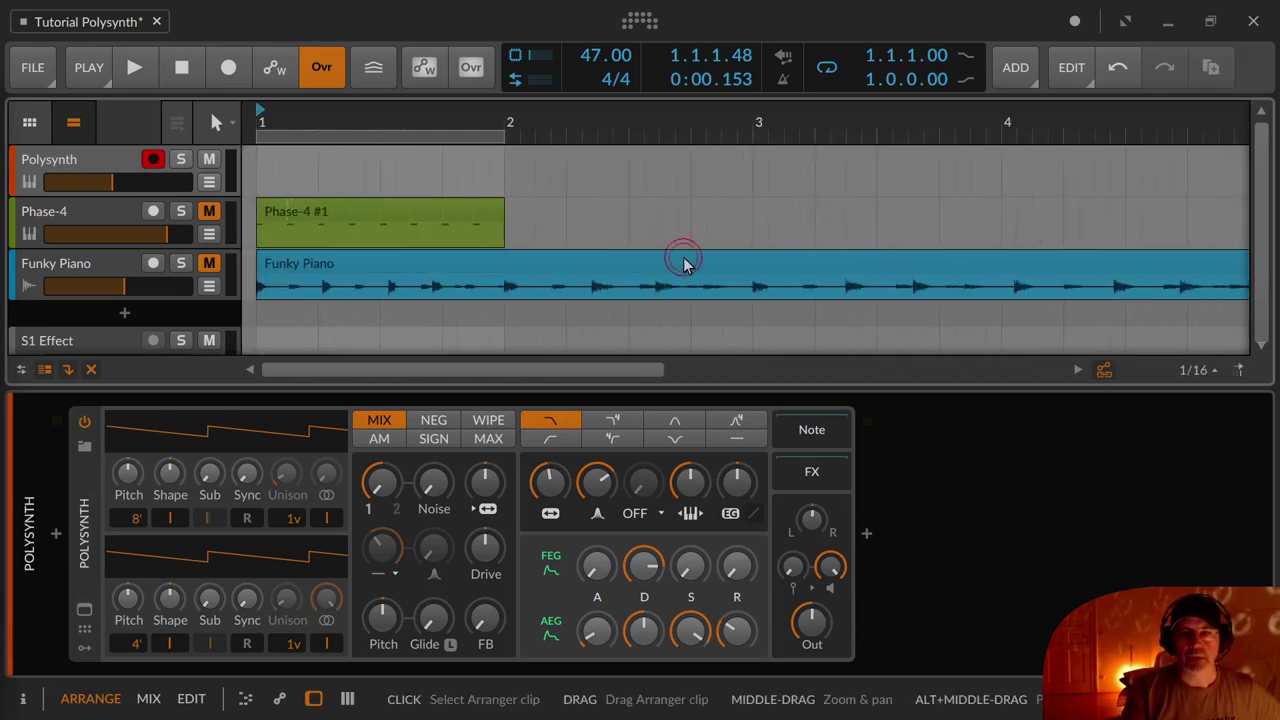
drag(270, 213, 272, 176)
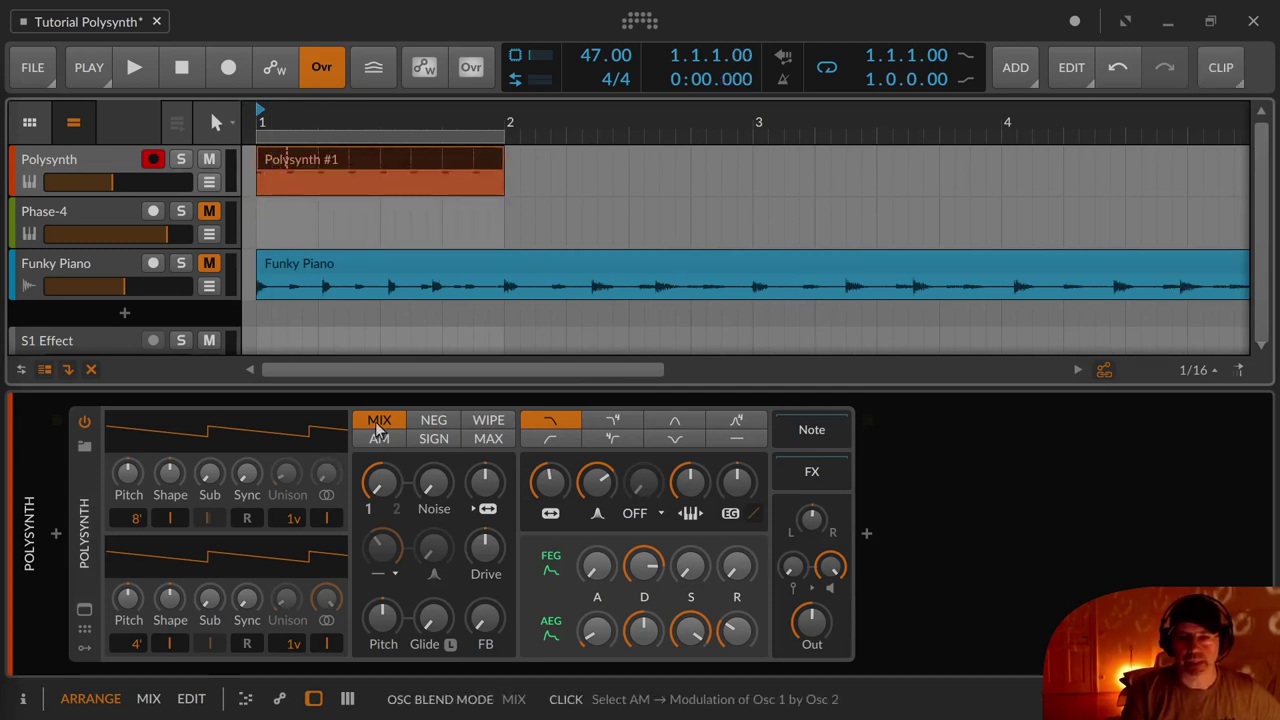
Centre the oscillator mix and match oscillator 2's pitch to oscillator 1 at 8', checking the Sub, Sync and Shape settings
drag(381, 479, 381, 479)
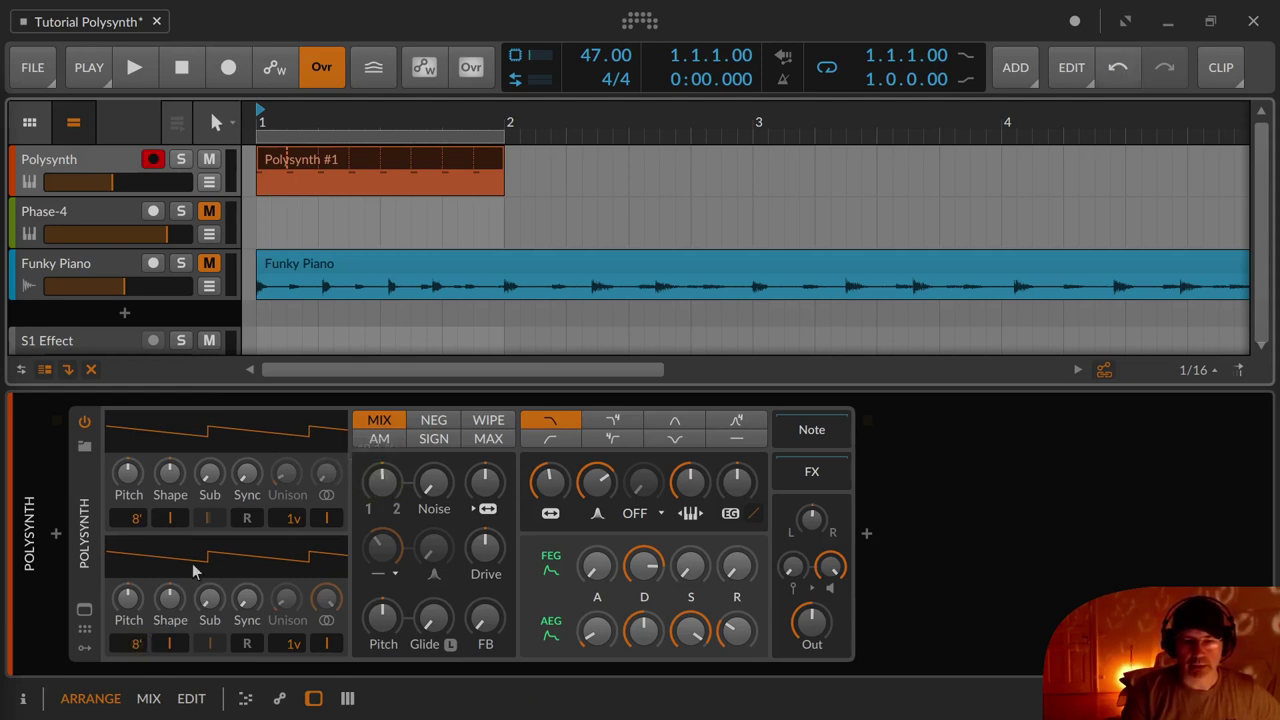
click(209, 472)
click(241, 472)
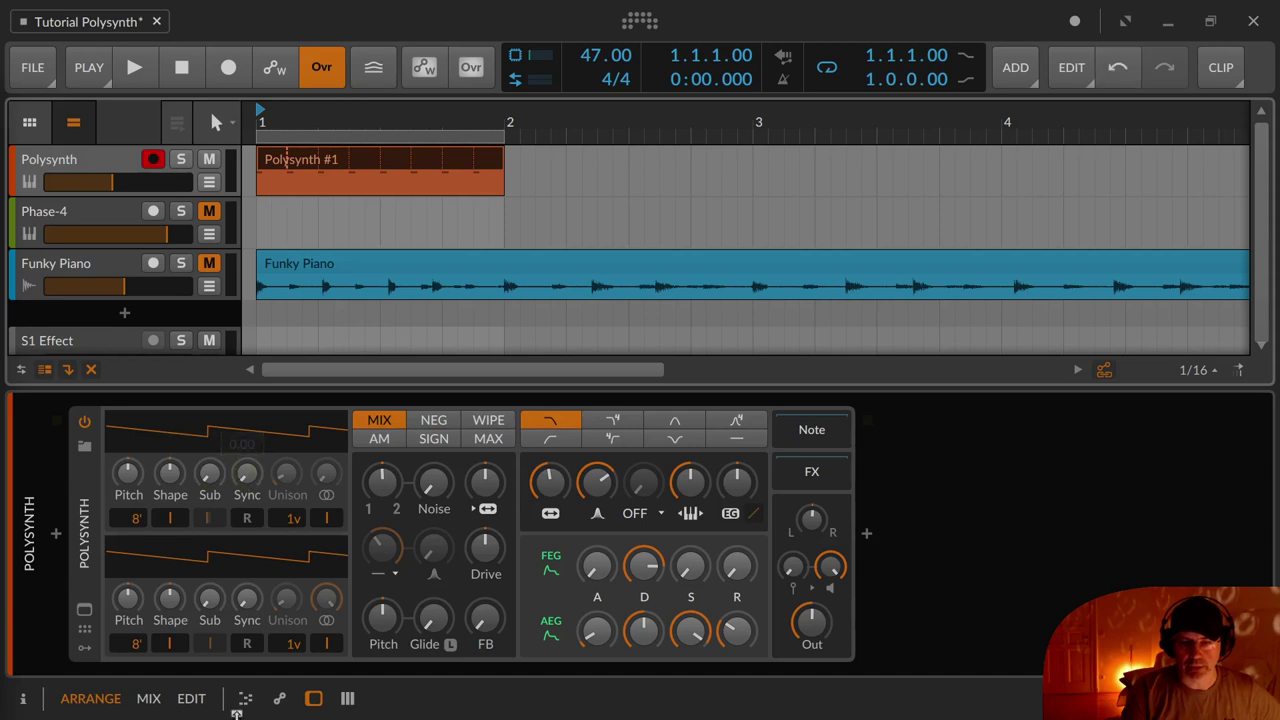
click(244, 598)
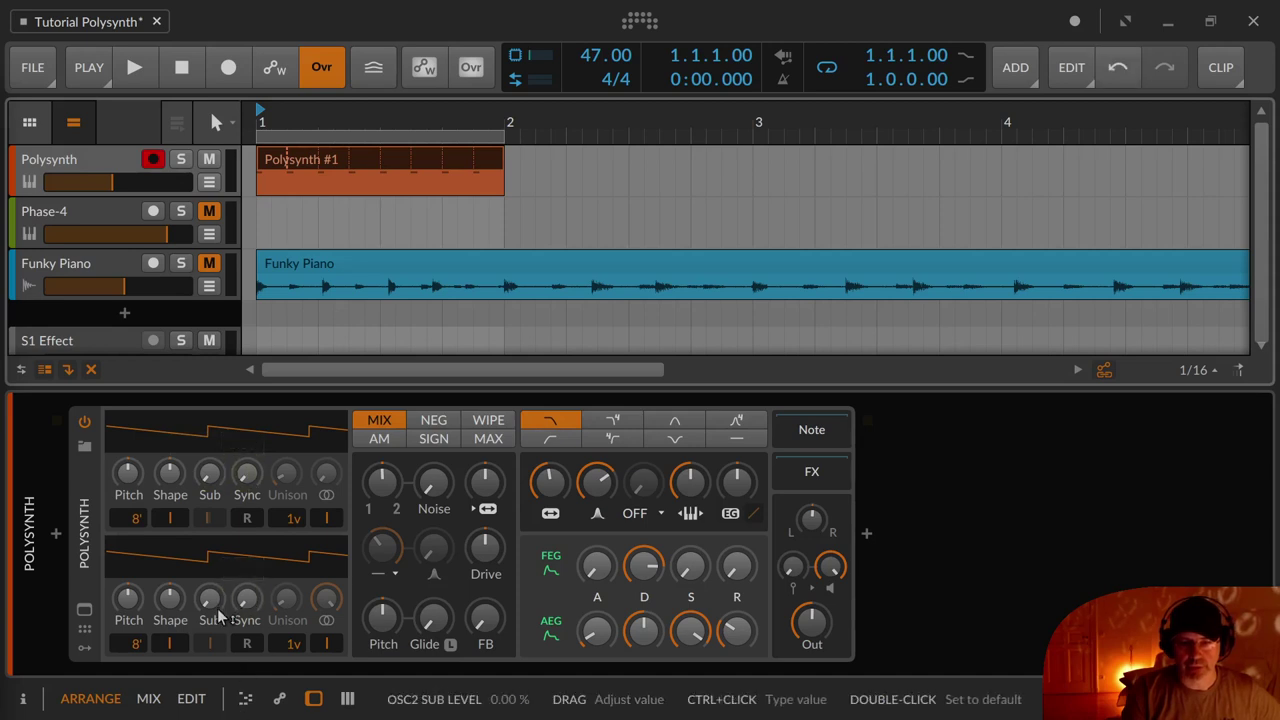
click(181, 603)
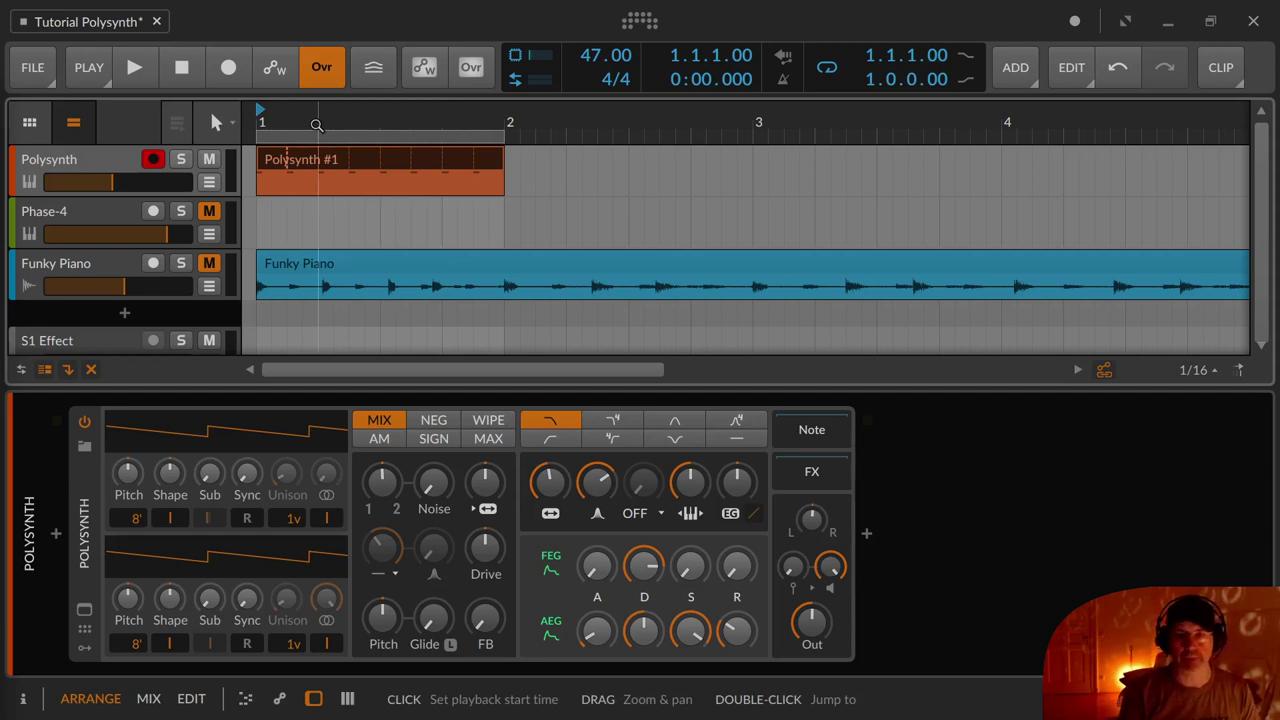
Play the clip while raising the Polysynth track's volume and the device's output level
click(135, 67)
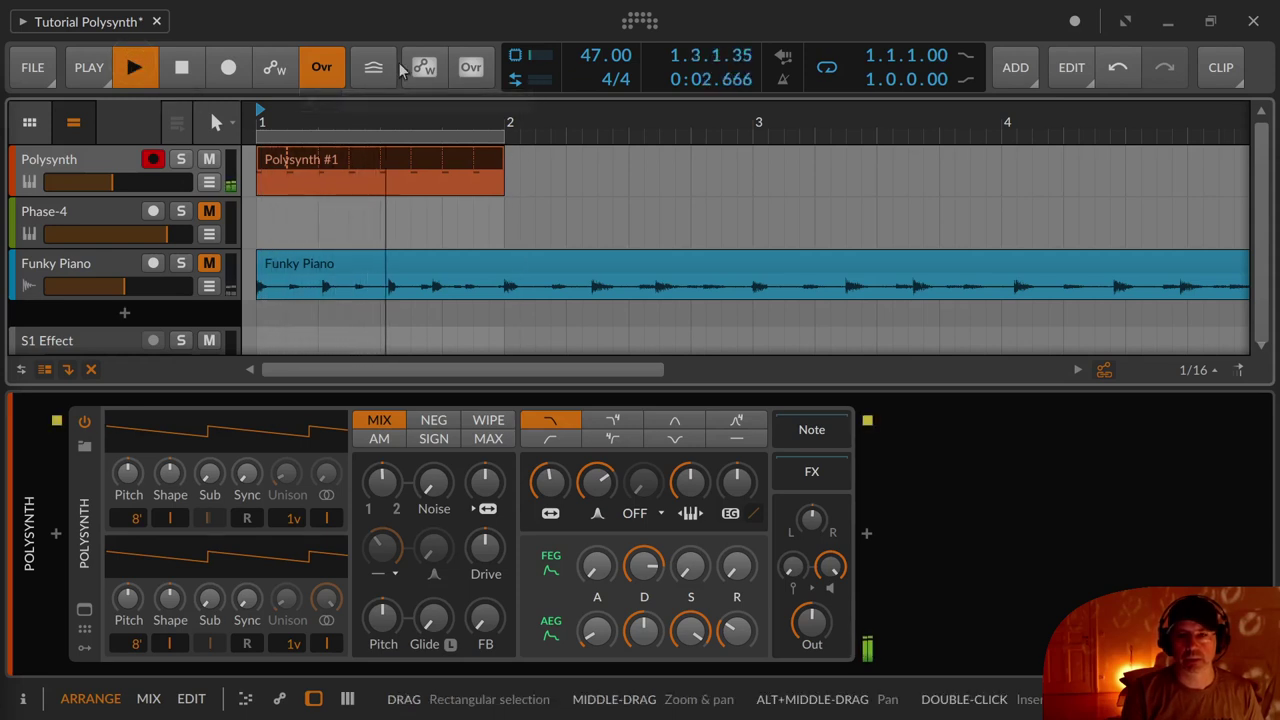
drag(112, 182, 158, 182)
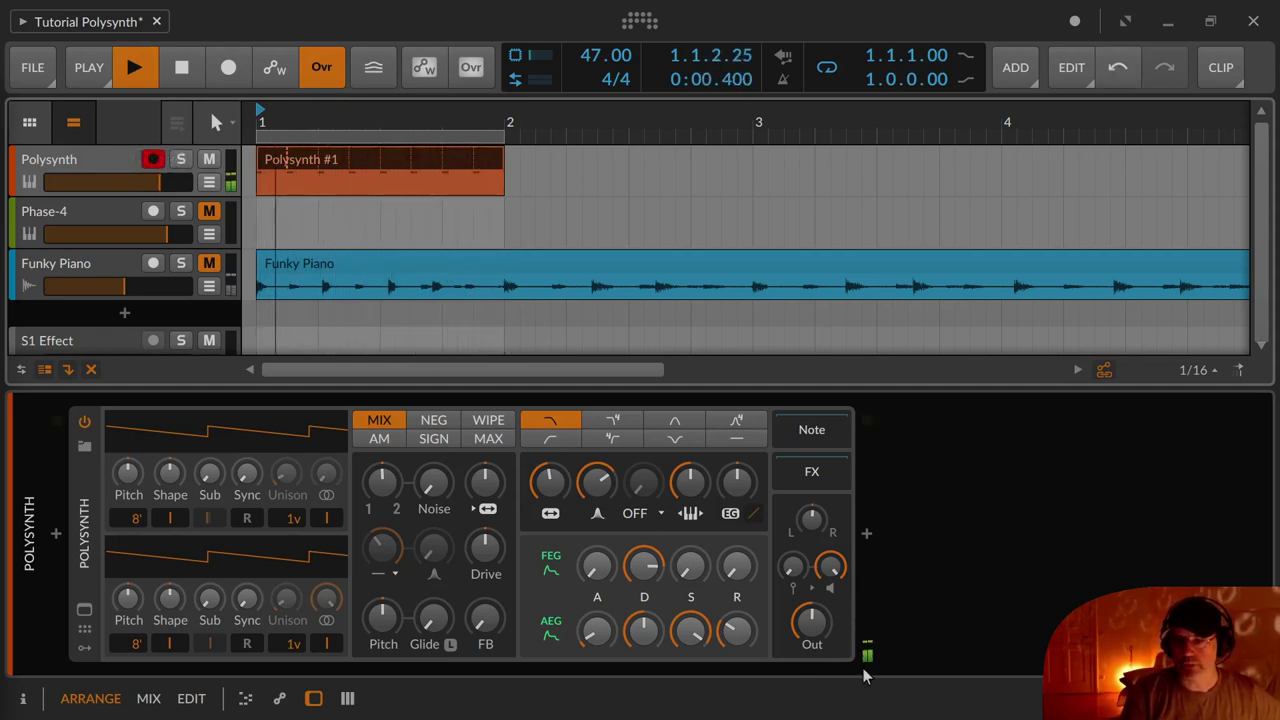
drag(811, 622, 811, 601)
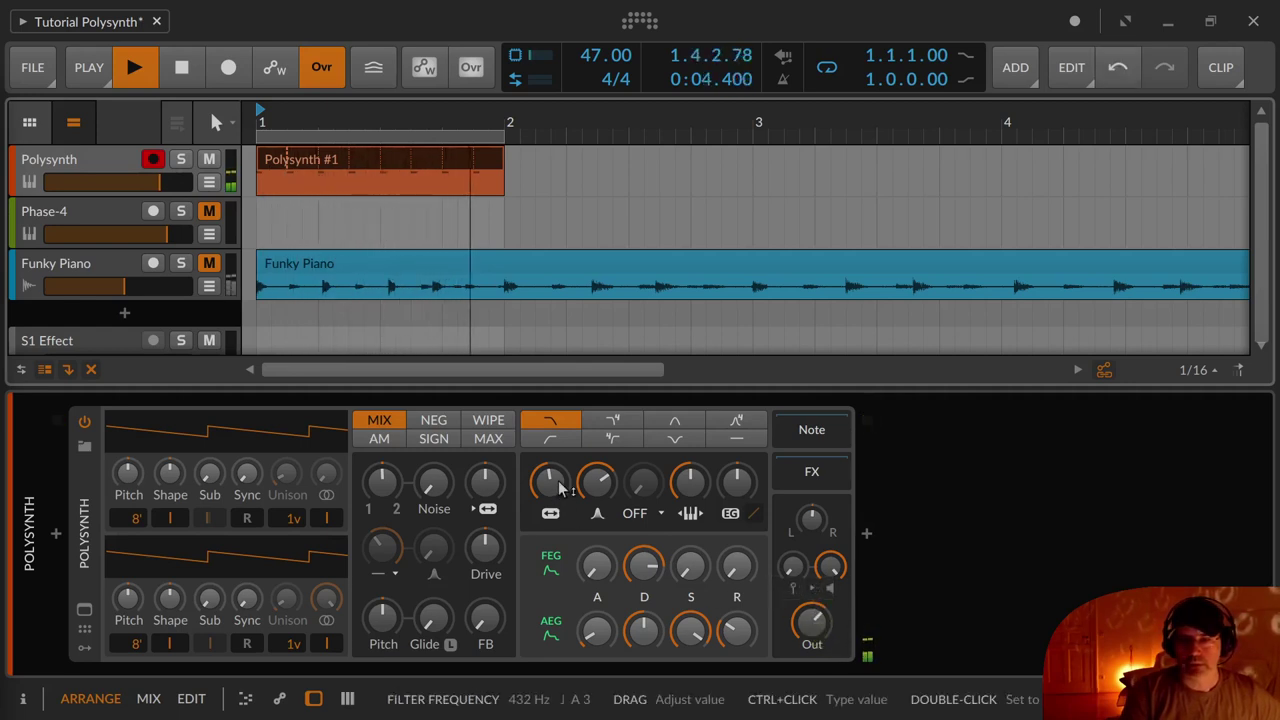
Raise the filter frequency to 685 Hz during playback and stop the transport
drag(560, 487, 560, 470)
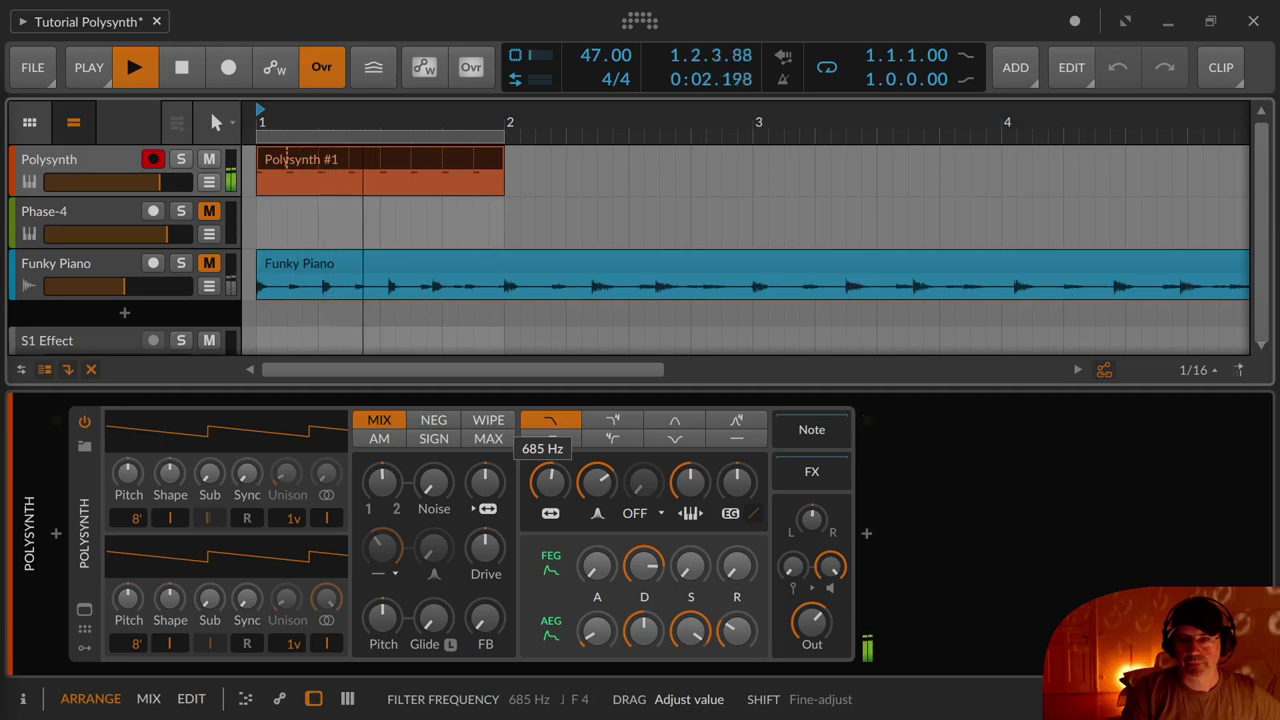
drag(562, 488, 562, 488)
key(space)
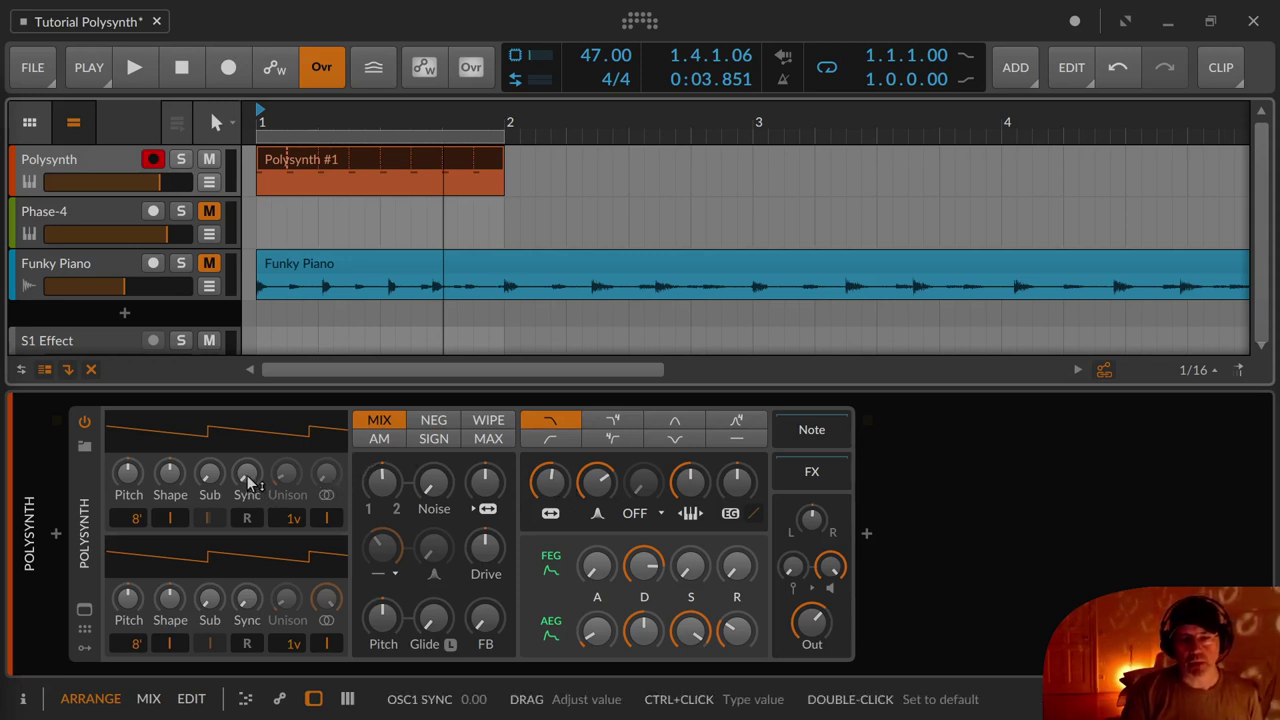
Audition the clip with retrigger enabled on both oscillators while opening the filter further, and switch both retriggers back off
click(247, 518)
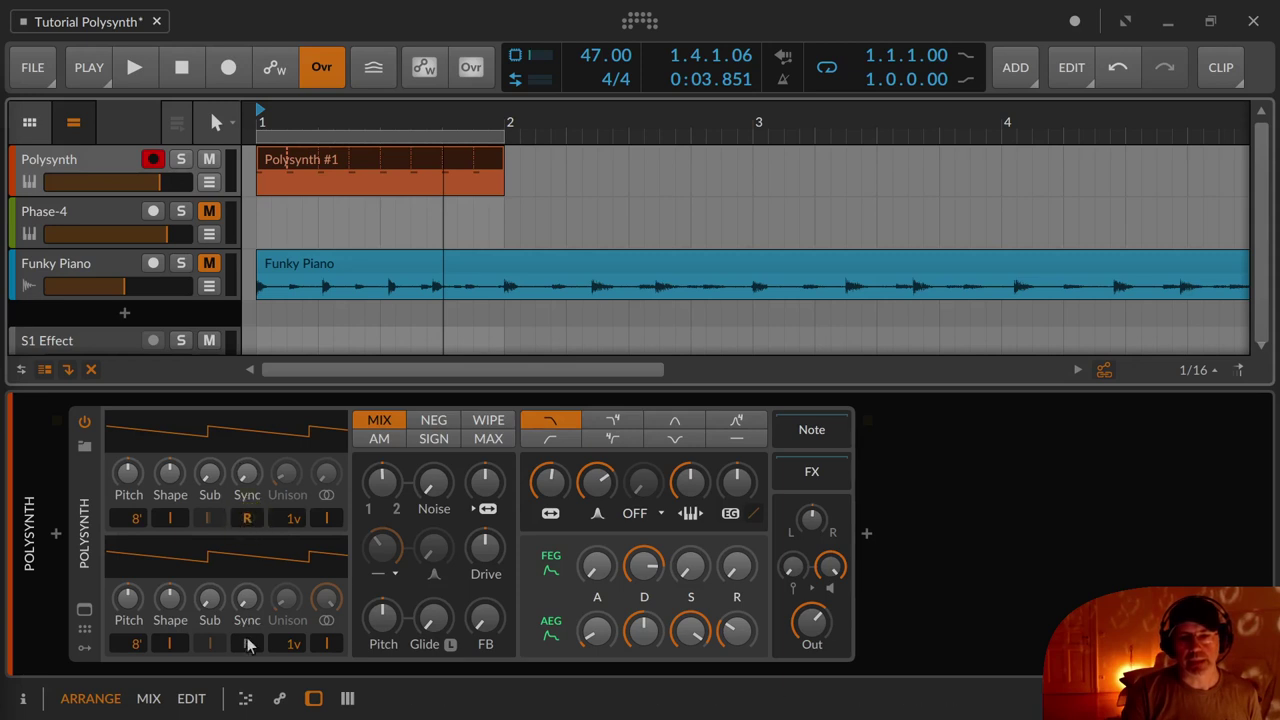
click(247, 643)
key(space)
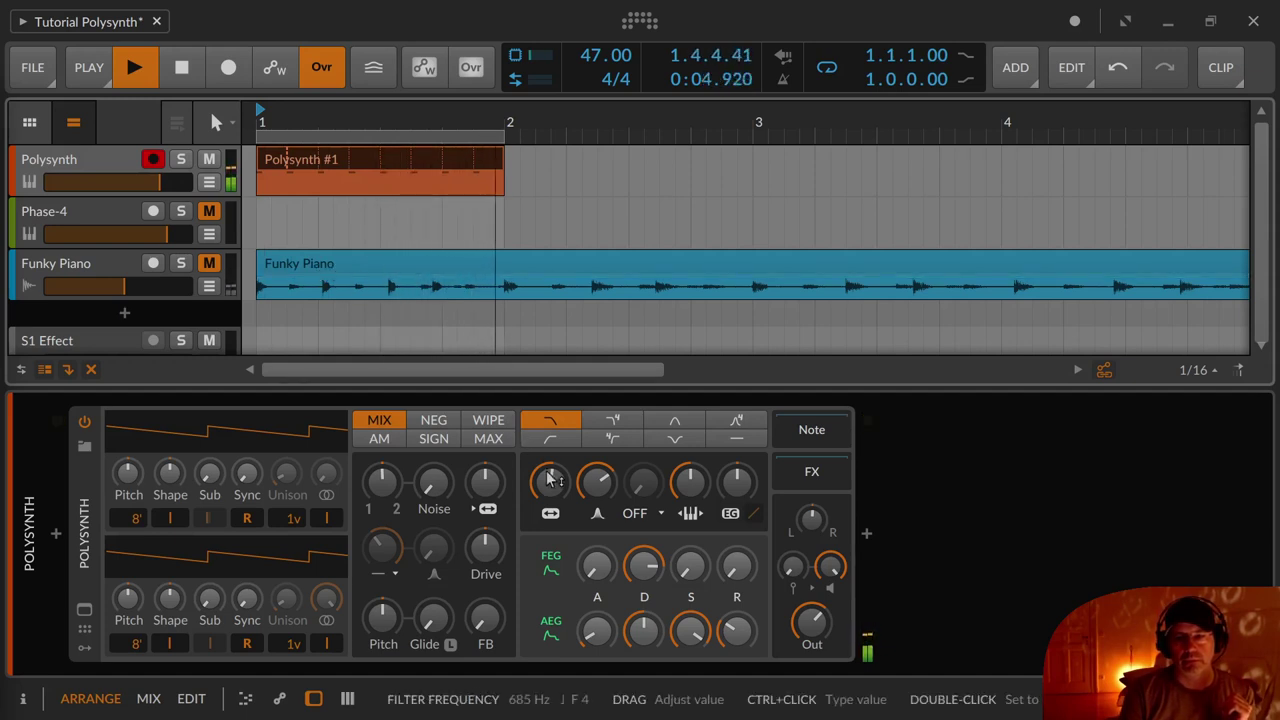
drag(548, 481, 548, 460)
key(space)
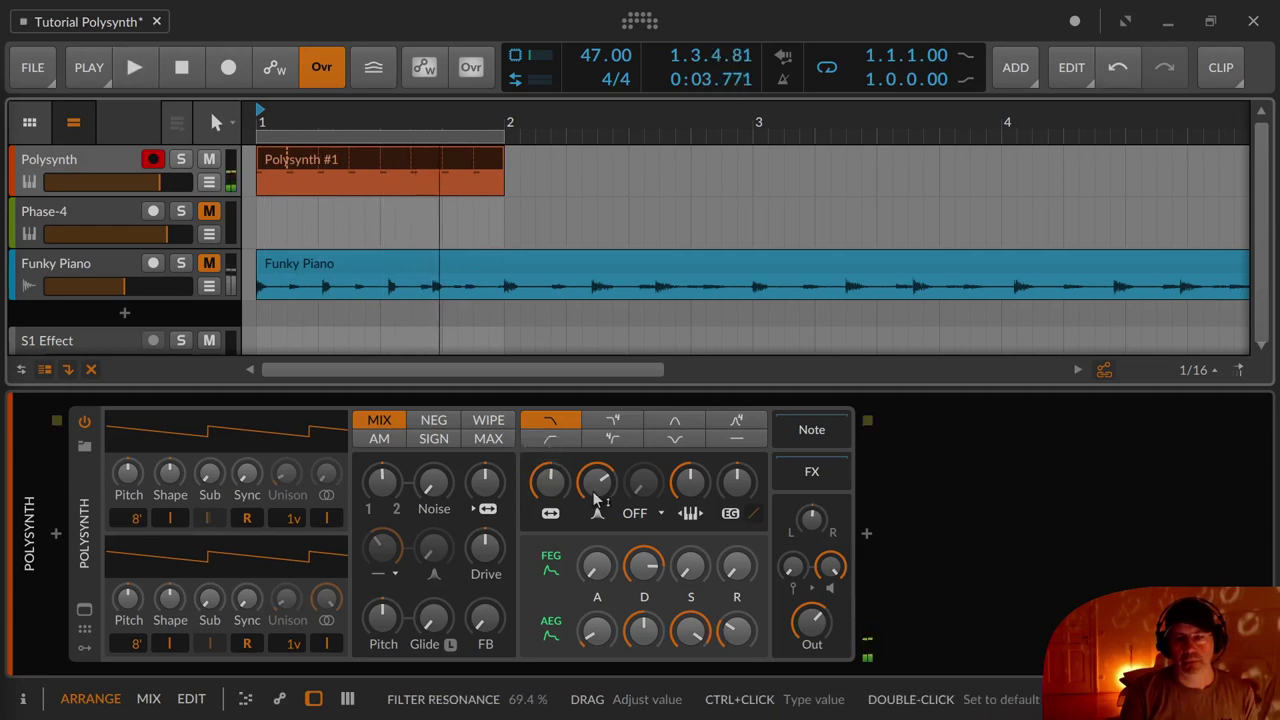
click(248, 518)
click(248, 645)
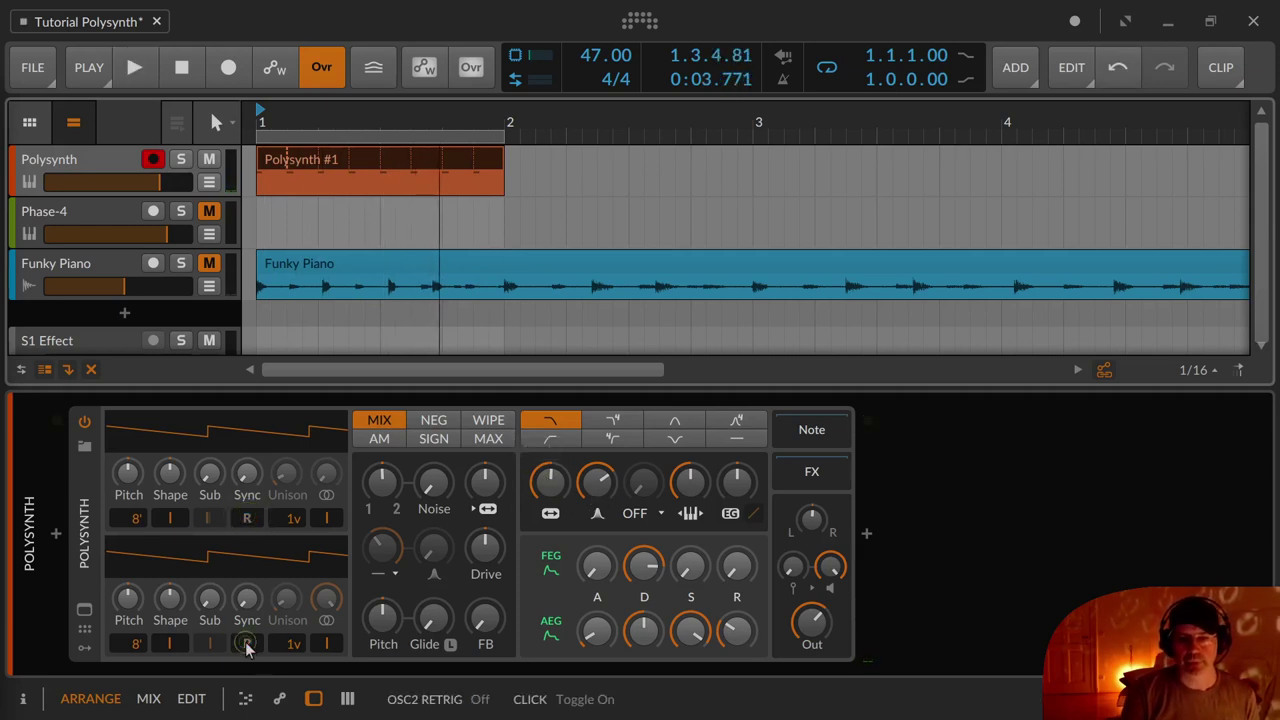
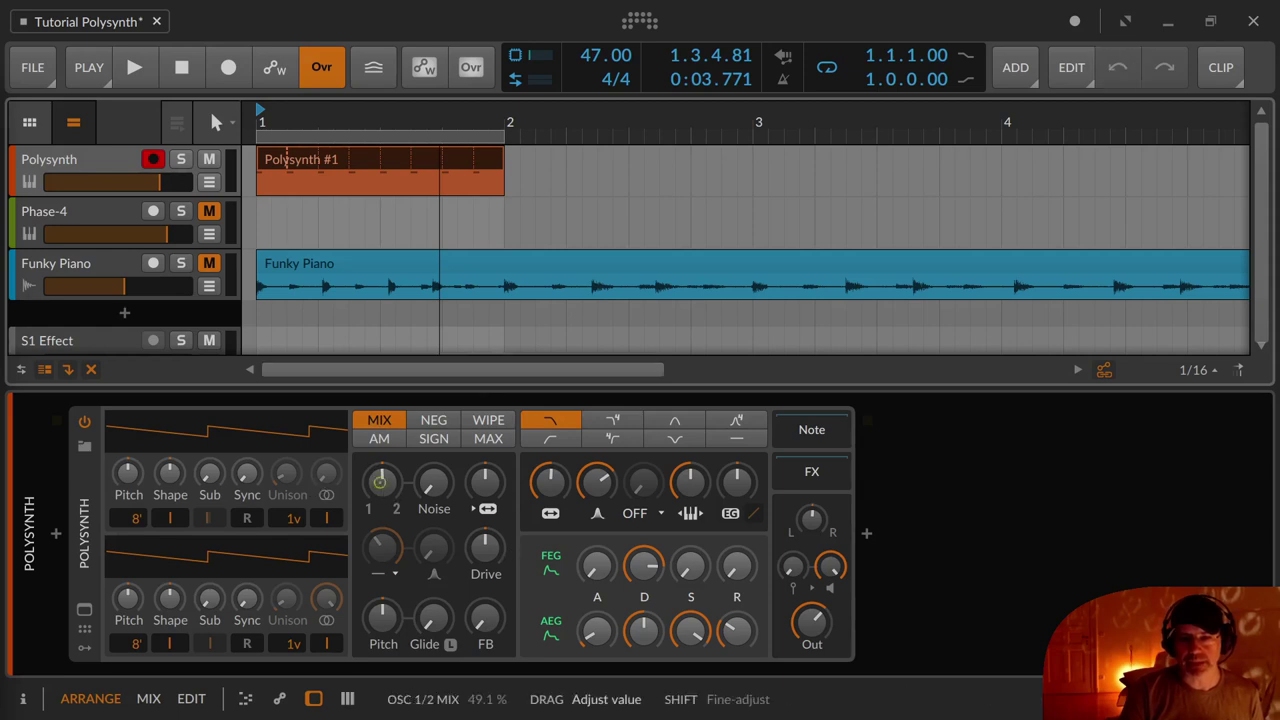
Try blending two different waveforms: Shape 100% on oscillator 1, a pulse on oscillator 2, starting from 0% oscillator mix
mouse_move(382, 483)
mouse_down()
mouse_move(382, 440)
mouse_move(384, 500)
mouse_move(382, 440)
mouse_move(372, 480)
mouse_up()
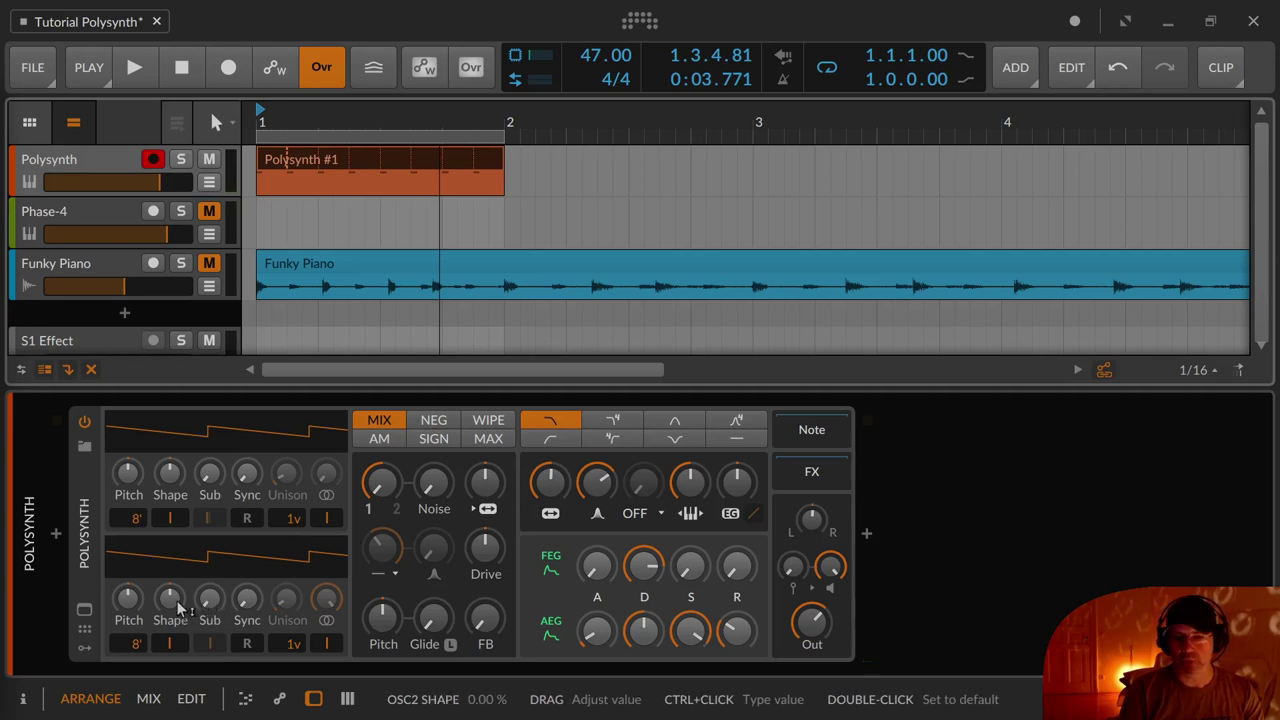
mouse_move(180, 608)
mouse_down()
mouse_move(180, 650)
mouse_move(180, 630)
mouse_up()
drag(163, 487, 163, 470)
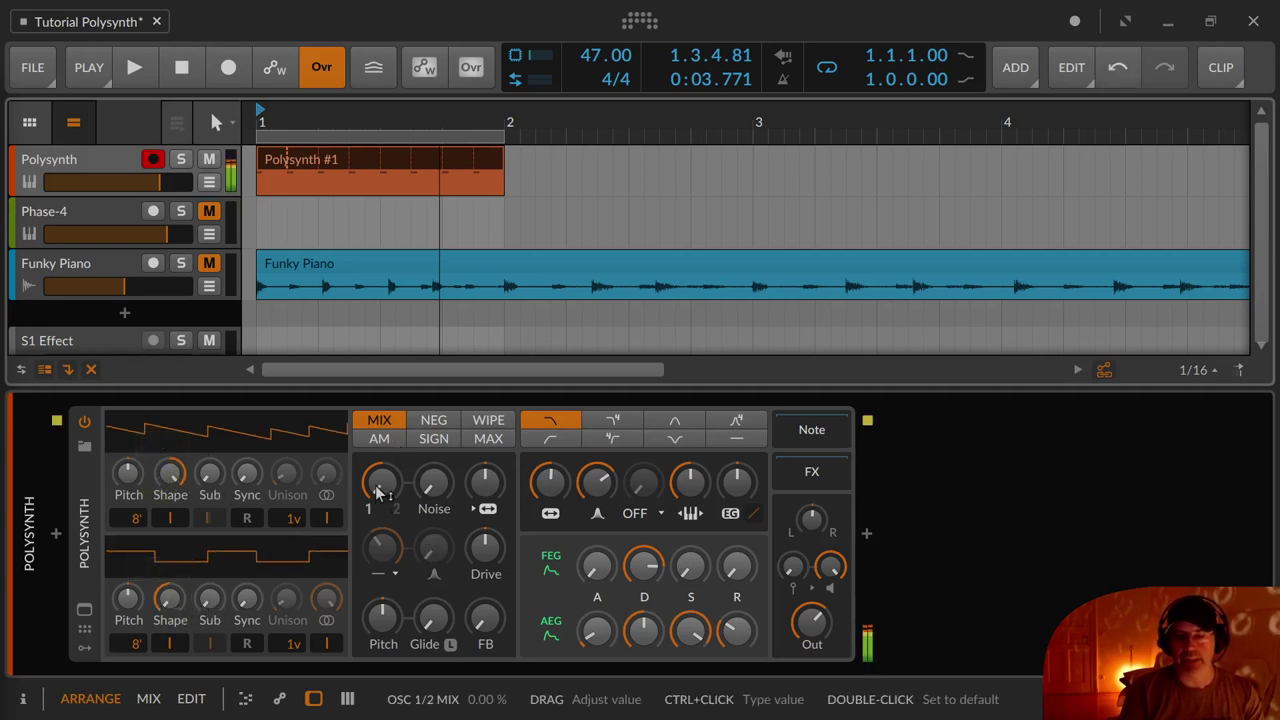
mouse_move(380, 486)
mouse_down()
mouse_move(380, 408)
mouse_move(380, 486)
mouse_up()
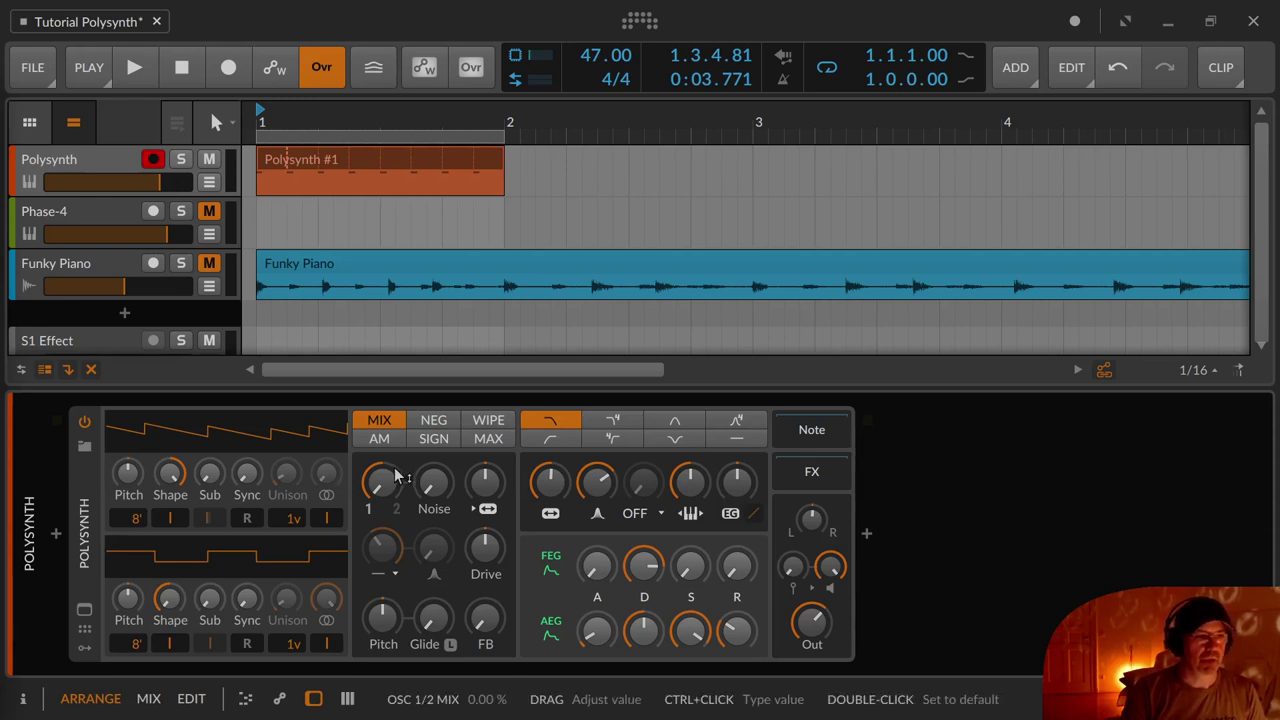
Switch the oscillator blend mode to NEG and reset both oscillators' Shape to default
click(443, 424)
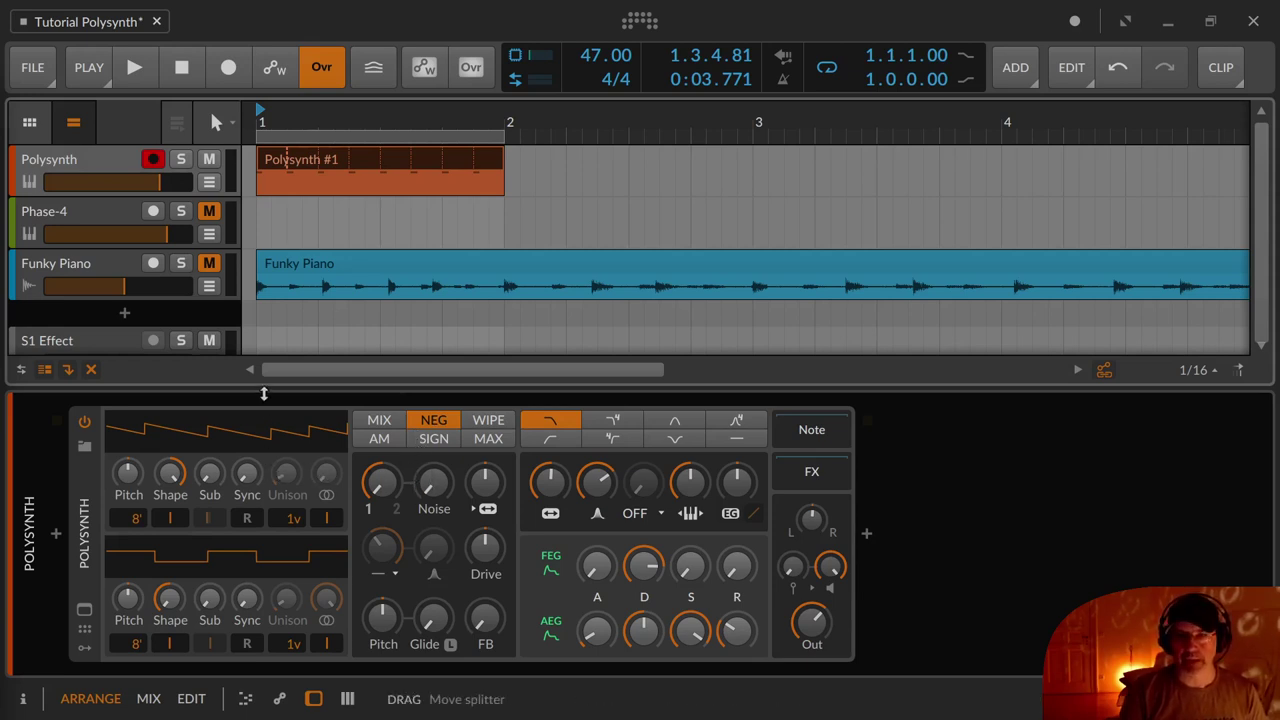
double_click(171, 488)
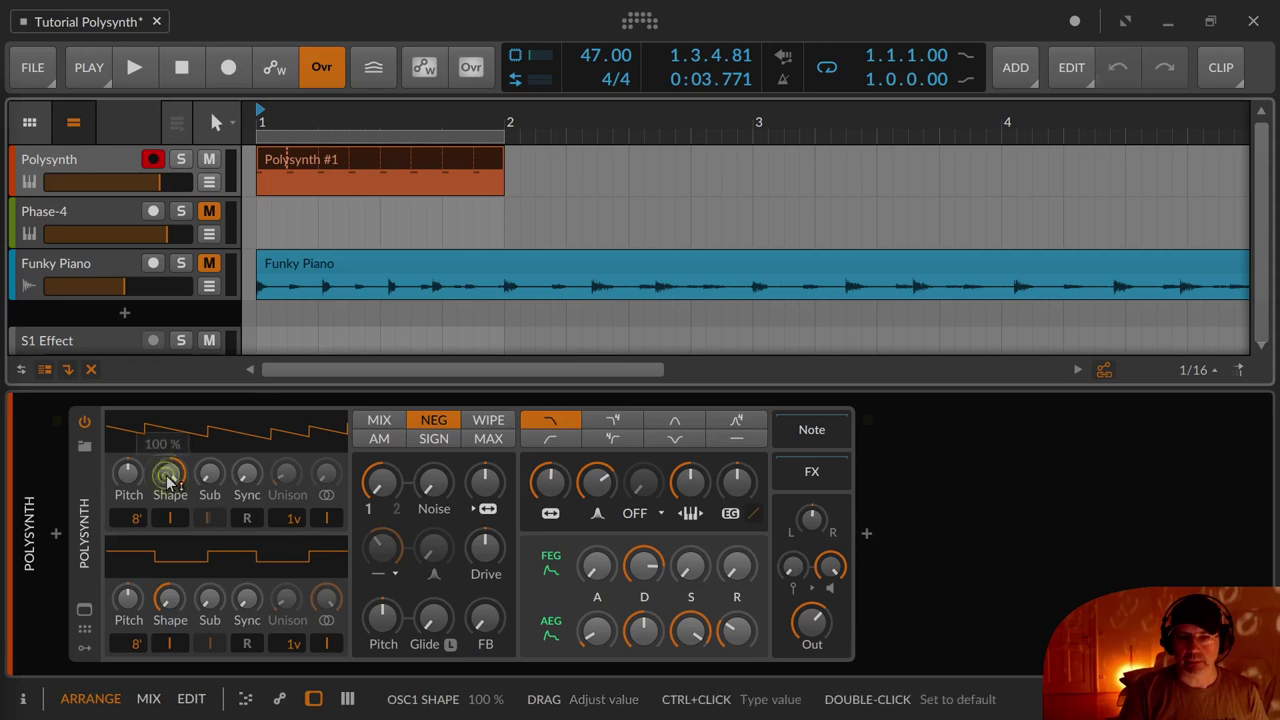
double_click(170, 598)
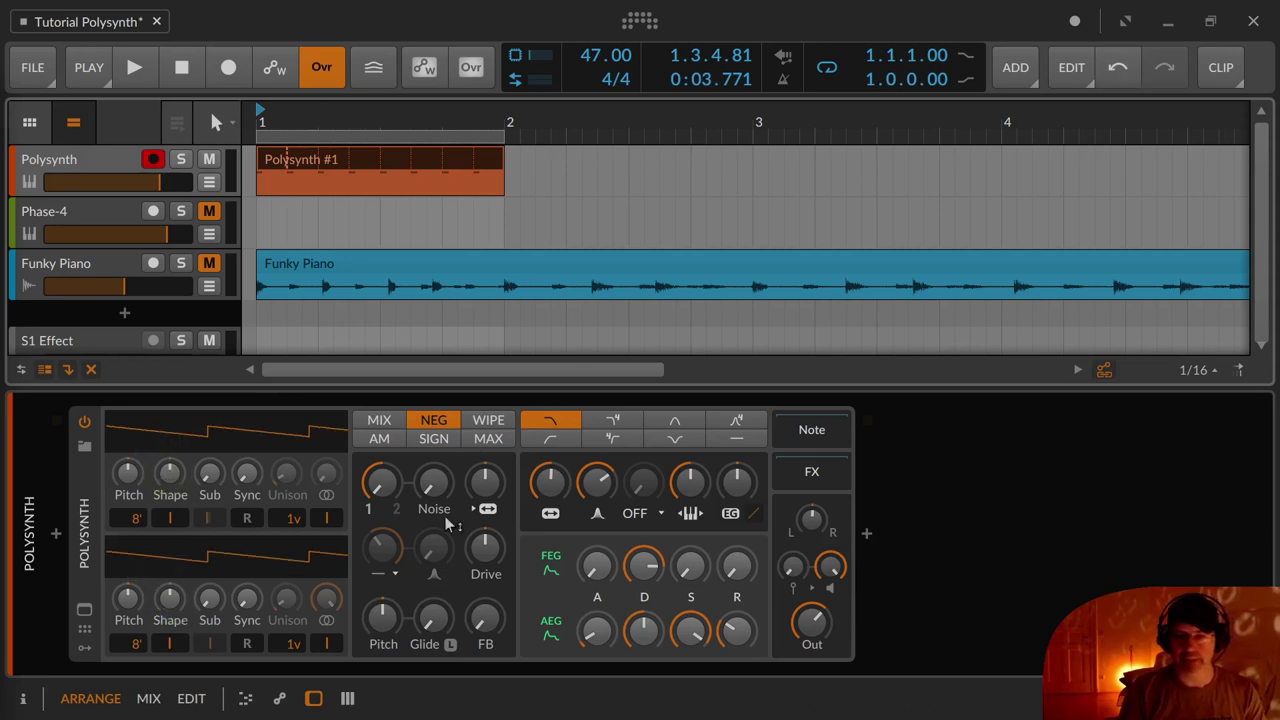
Play the clip with Polysynth's expanded view open and raise the oscillator mix from oscillator 1 to 50% in NEG mode
key(space)
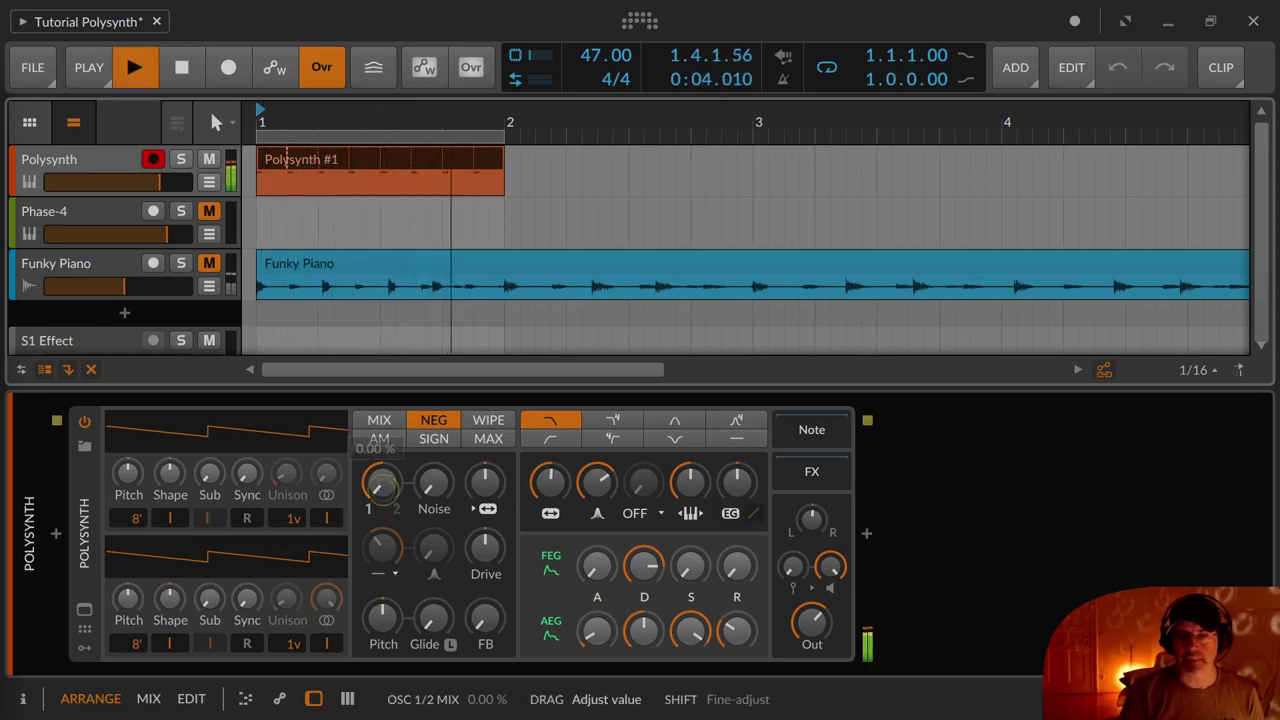
click(83, 611)
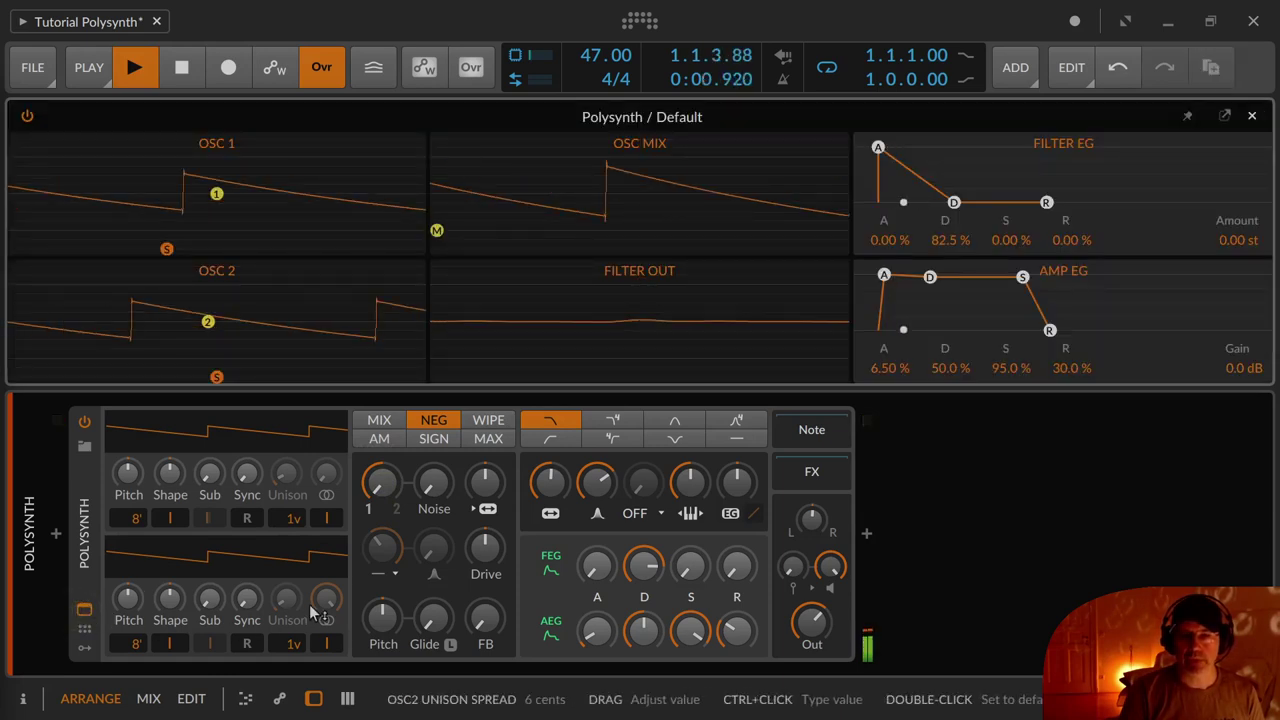
key(space)
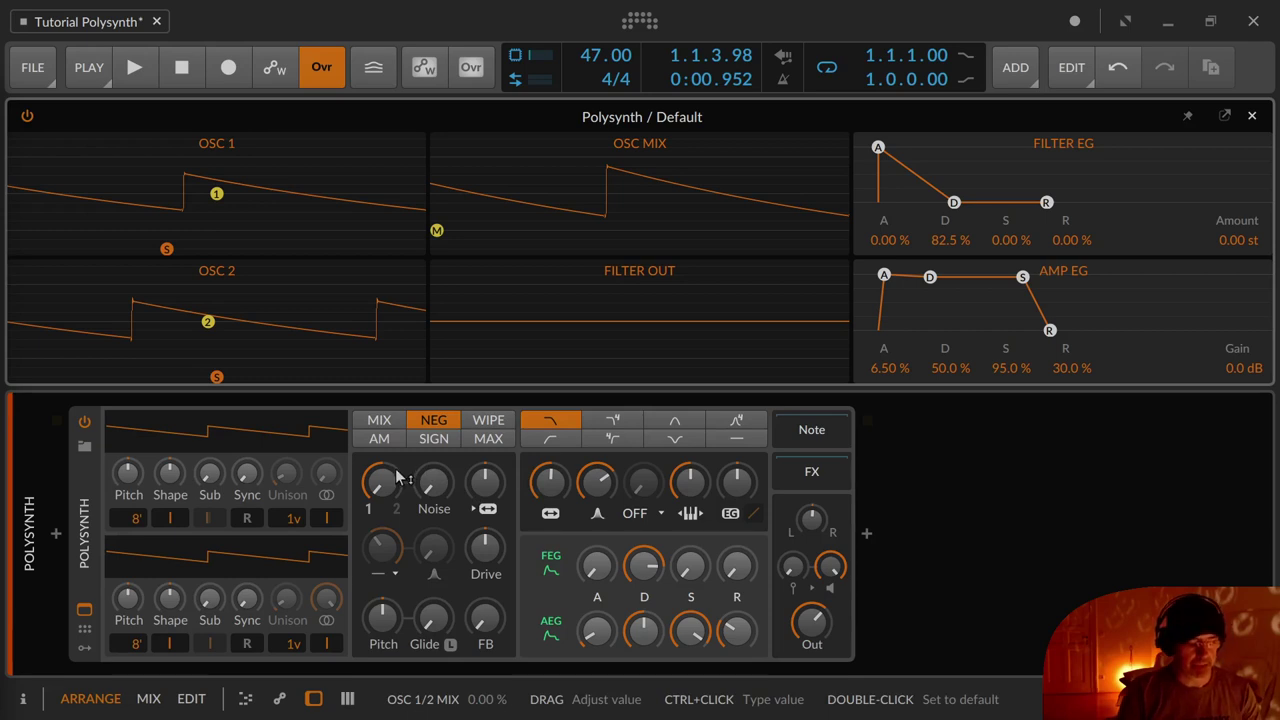
key(space)
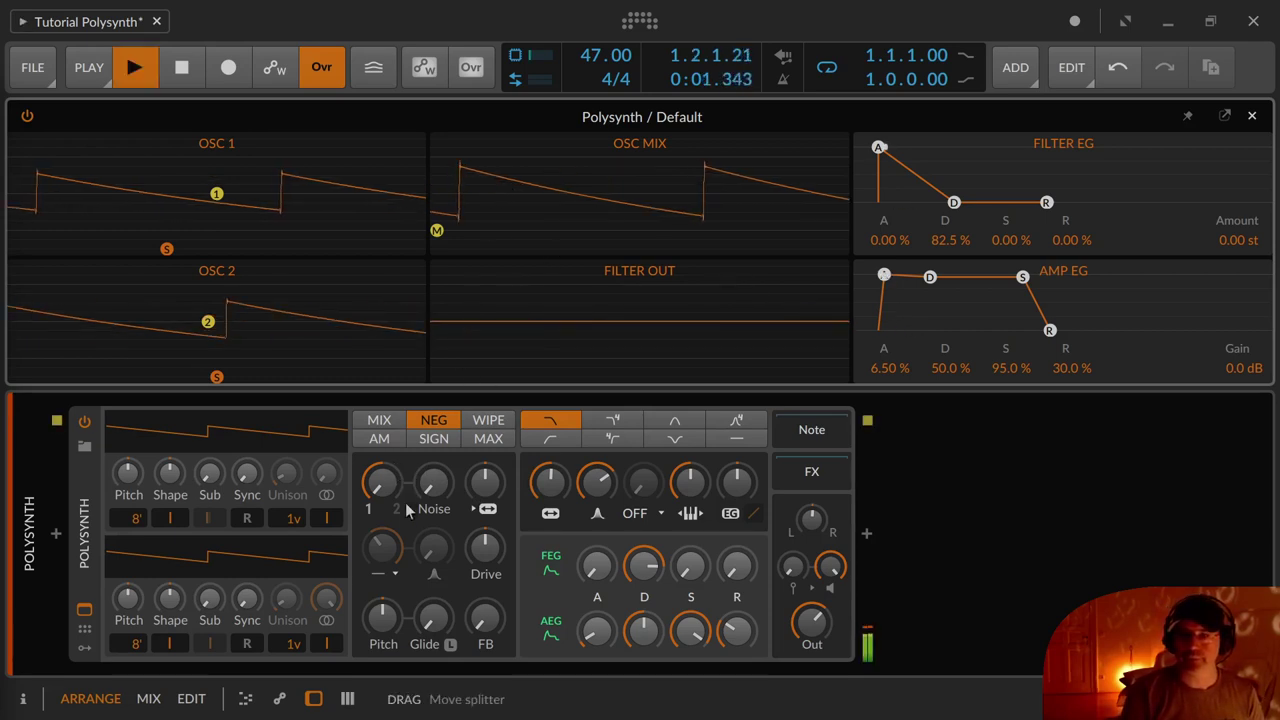
drag(387, 490, 387, 355)
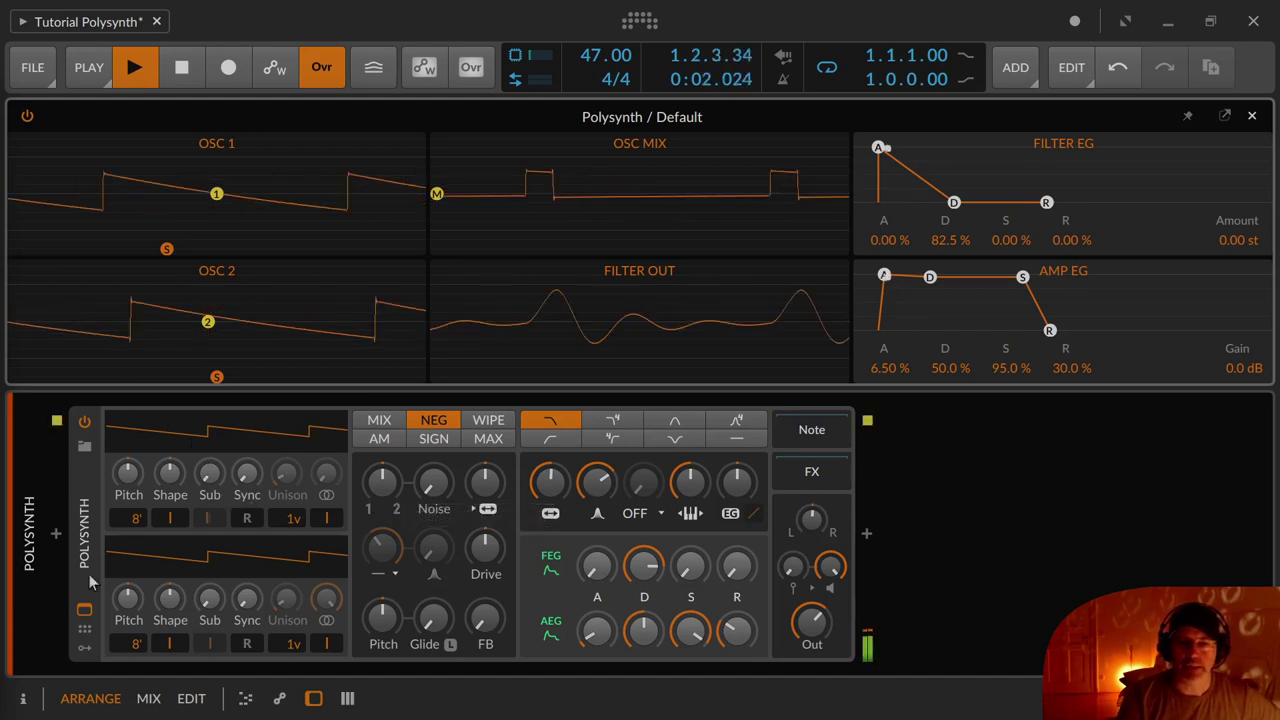
Enable retrigger on both oscillators and try the NEG blend at 100% mix, resetting the mix to 50%
click(248, 519)
click(247, 644)
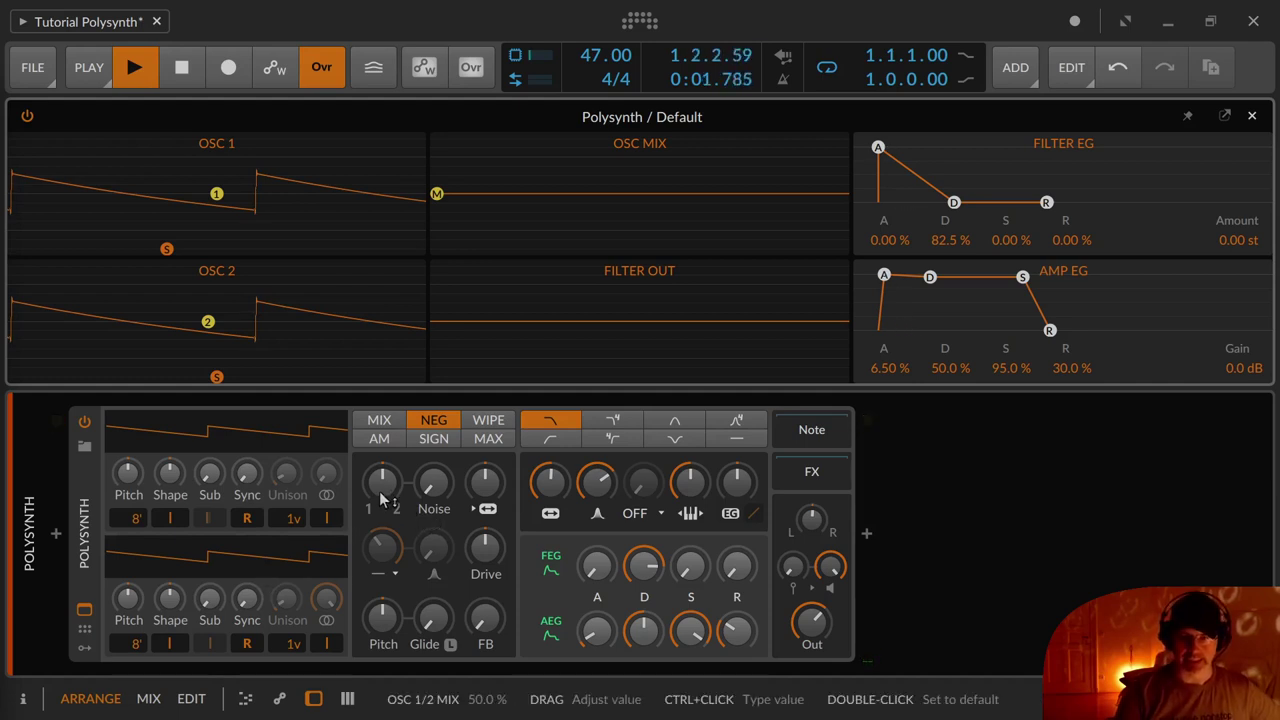
mouse_move(382, 500)
mouse_down()
mouse_move(378, 447)
mouse_move(381, 500)
mouse_up()
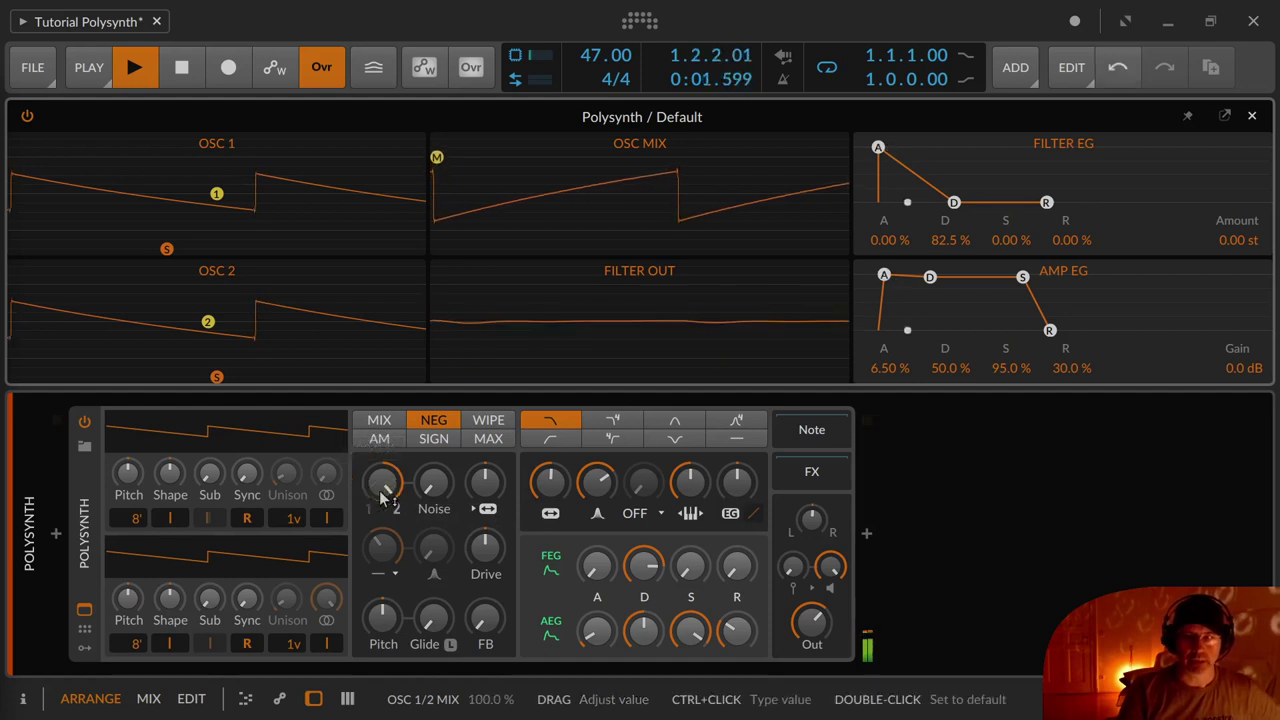
double_click(381, 490)
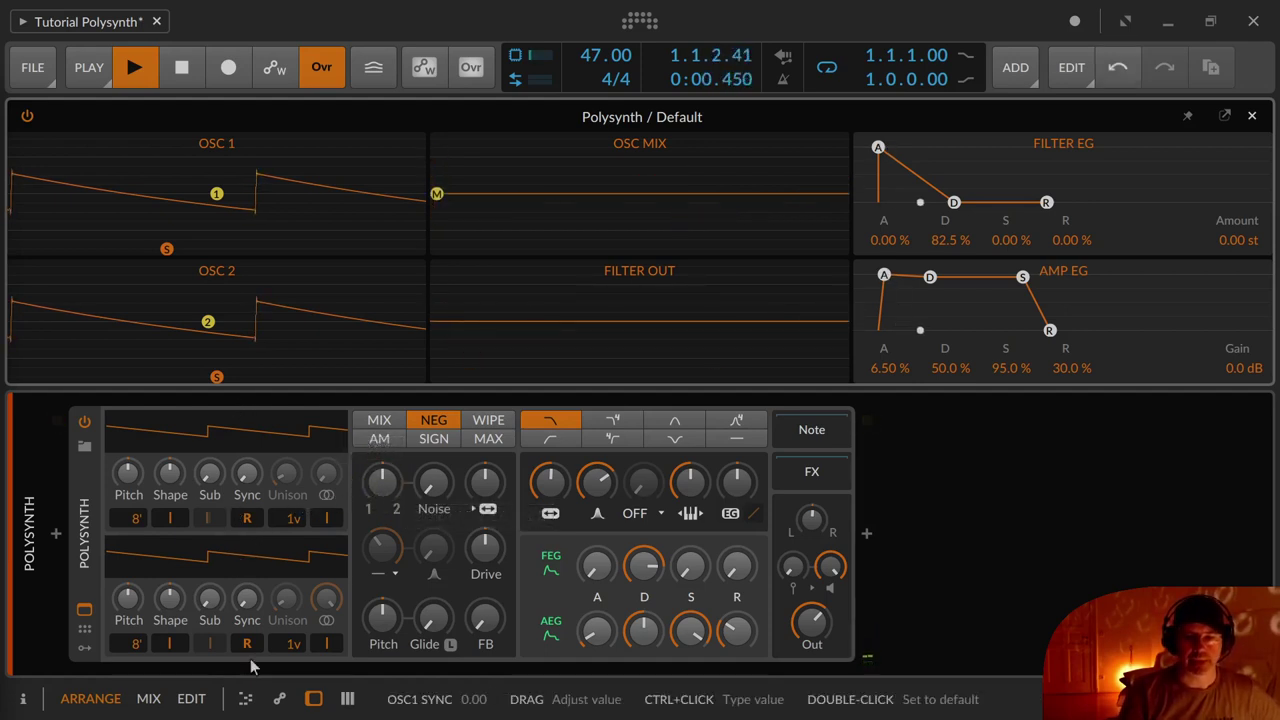
Disable retrigger on both oscillators, stop playback and return the oscillator mix to 0%
click(257, 524)
click(249, 643)
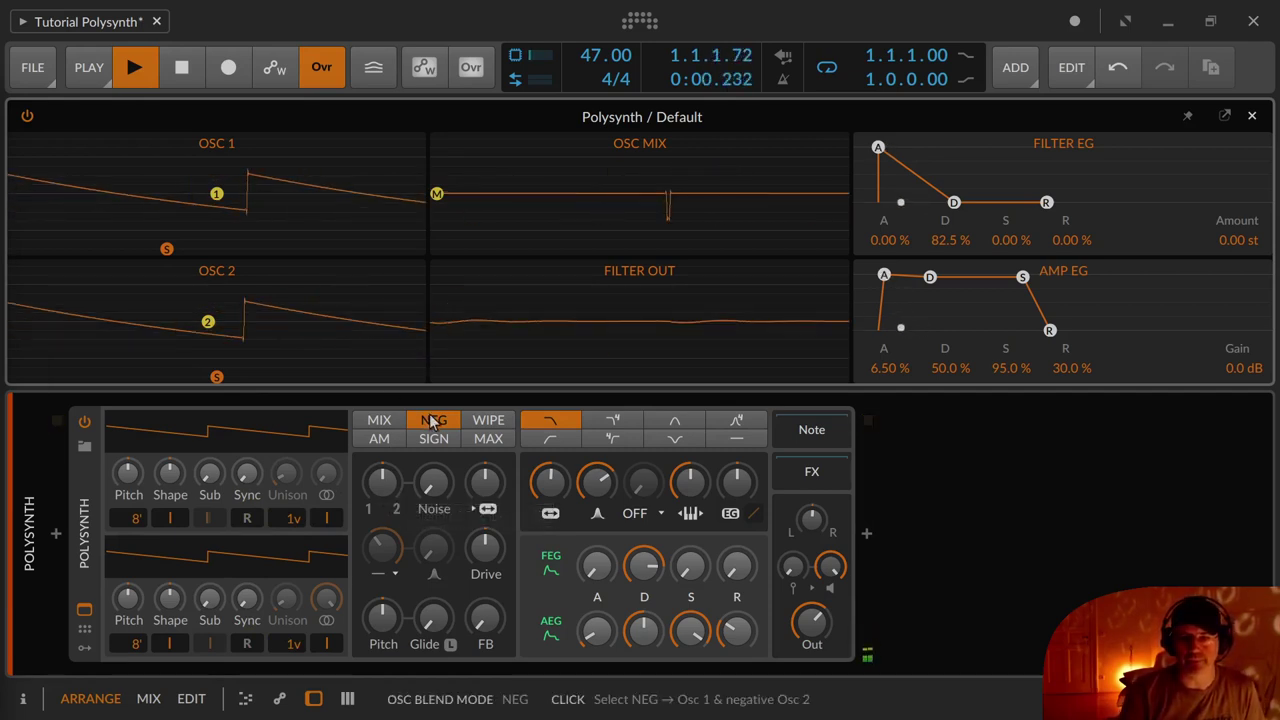
key(space)
drag(381, 482, 372, 468)
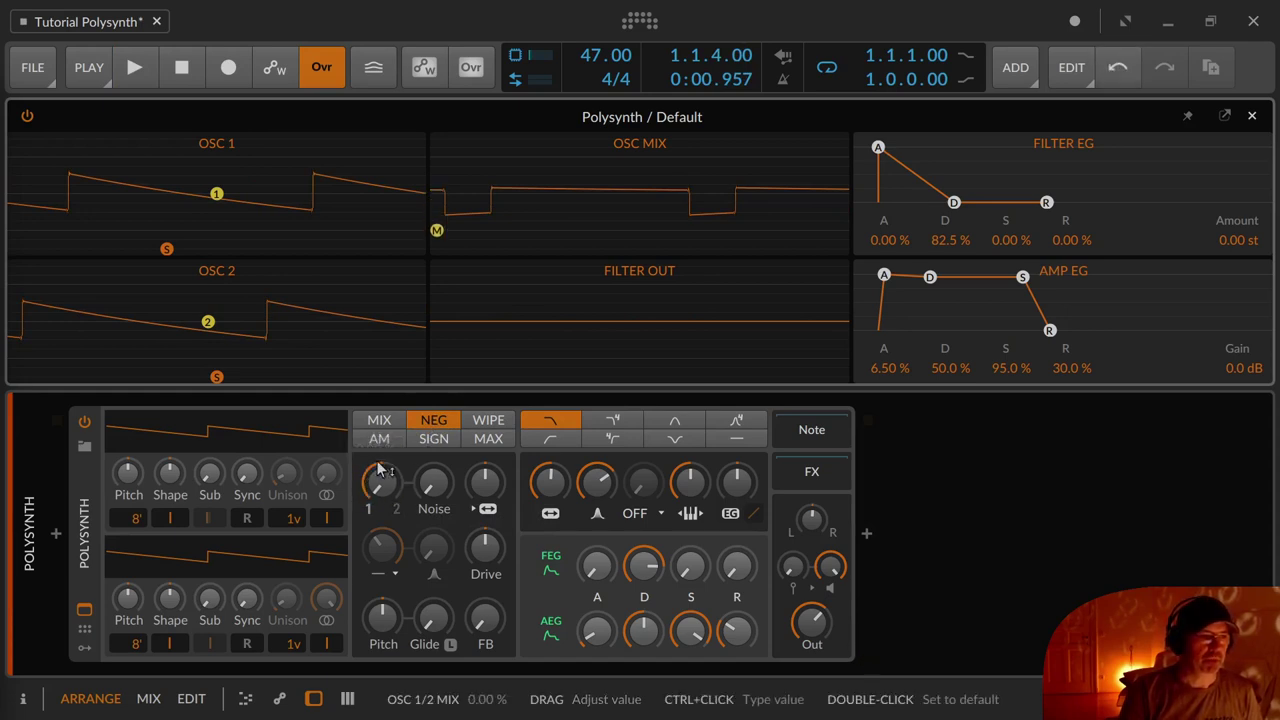
Switch the blend mode to WIPE, return it to MIX, and play the clip while briefly raising the oscillator mix
click(497, 421)
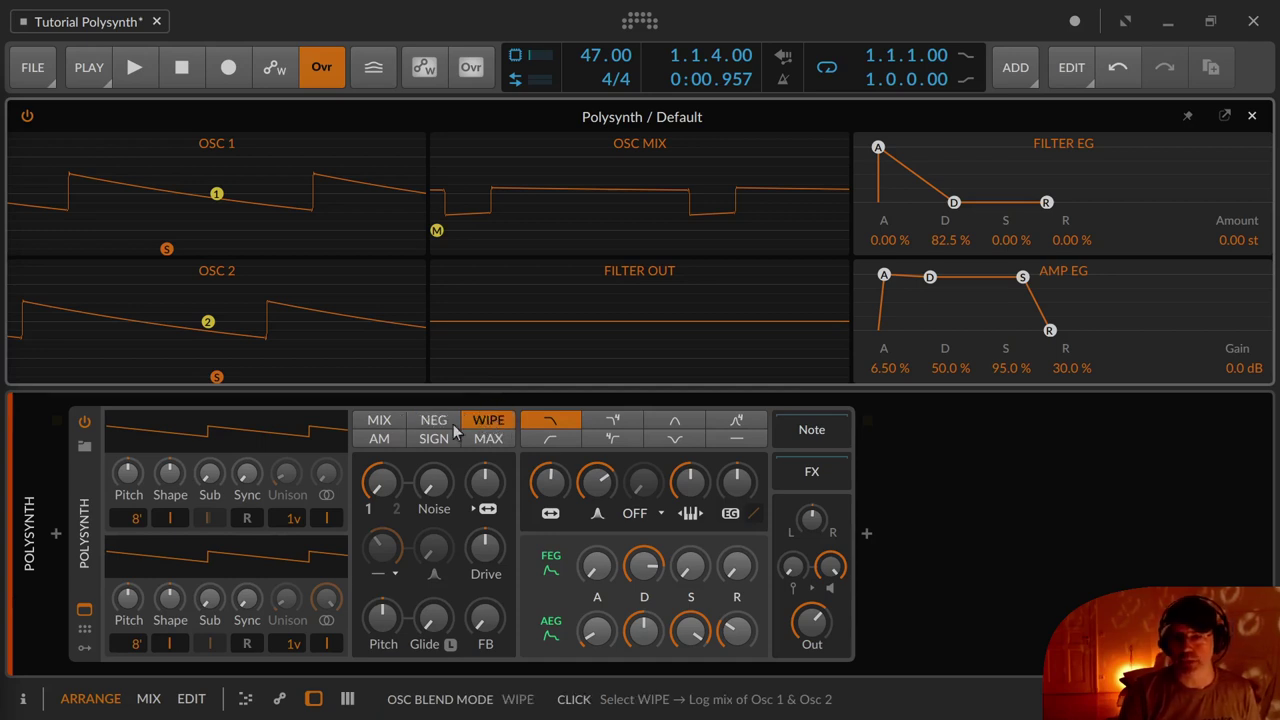
click(385, 424)
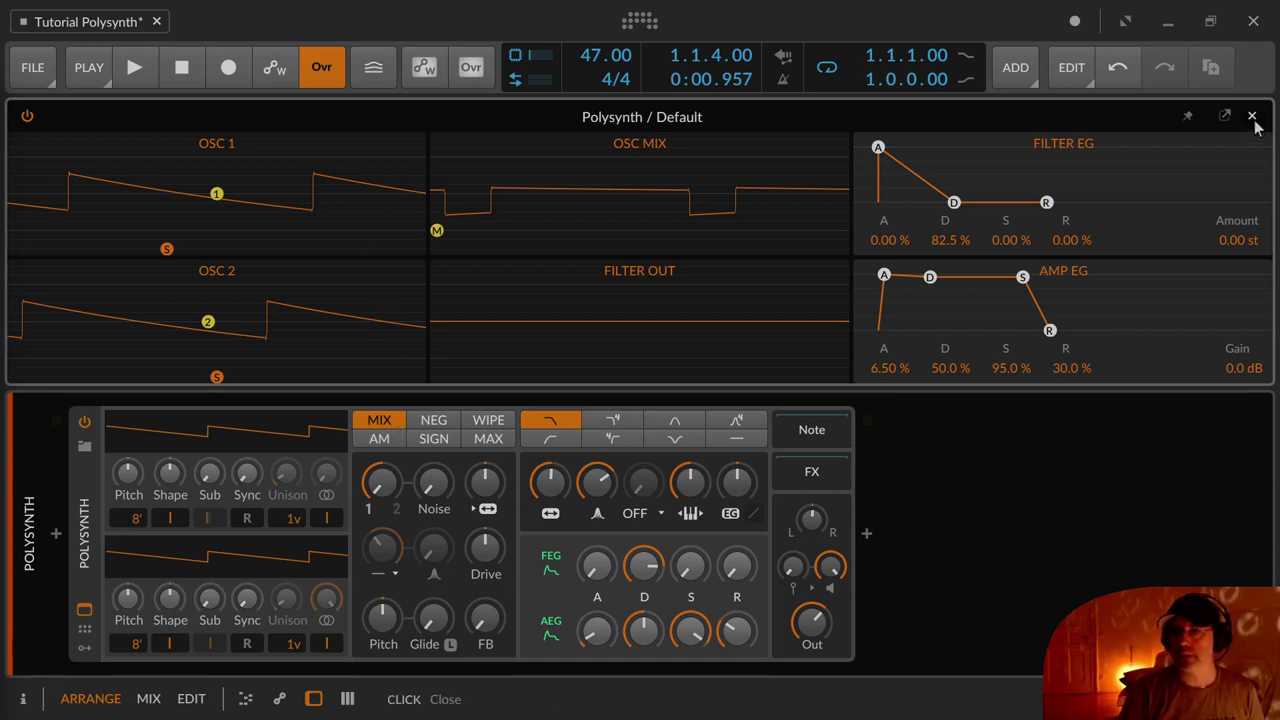
key(space)
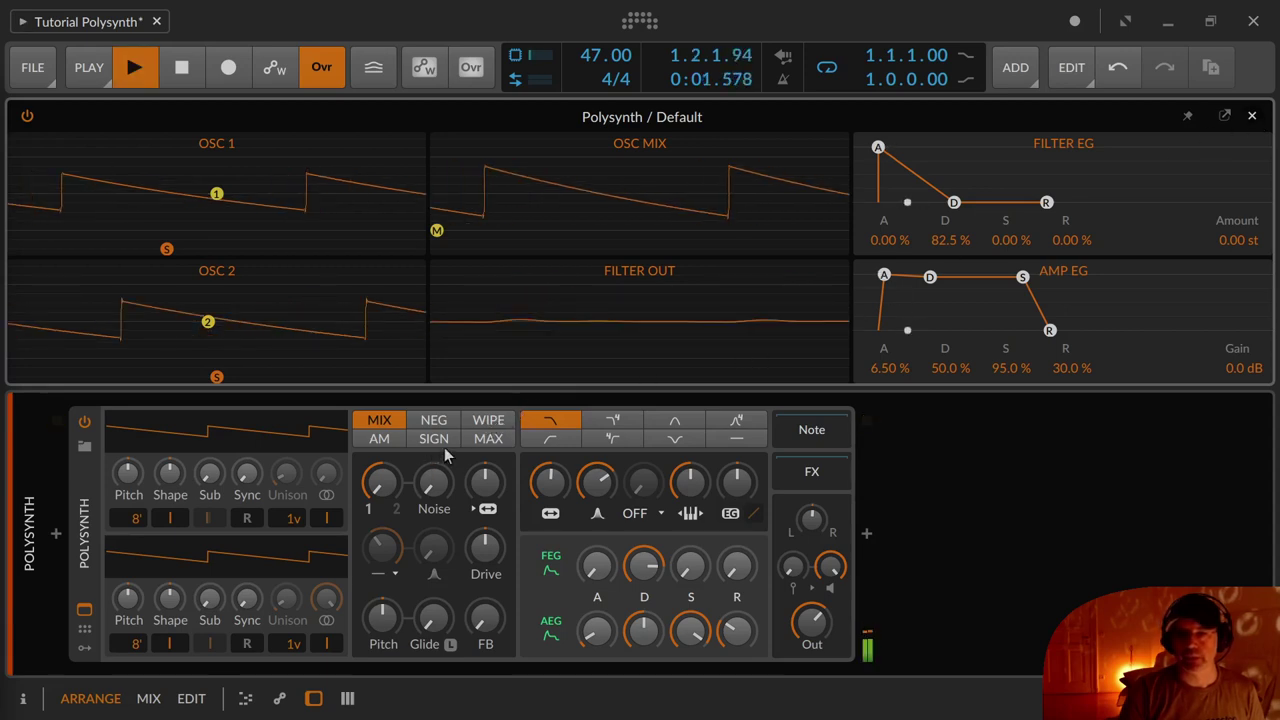
drag(379, 481, 379, 464)
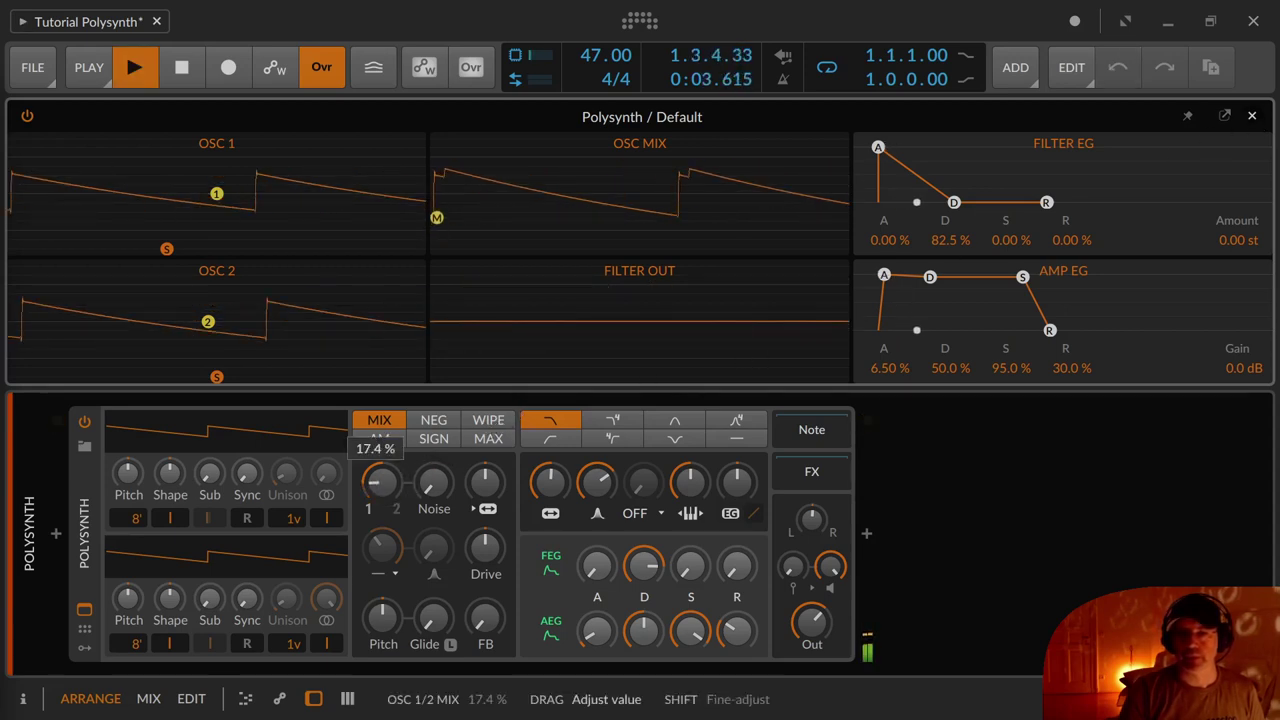
key(space)
Set oscillator 2's Shape to -100% and oscillator 1's Sub level to 100%, and play the clip to audition them
drag(188, 548, 188, 560)
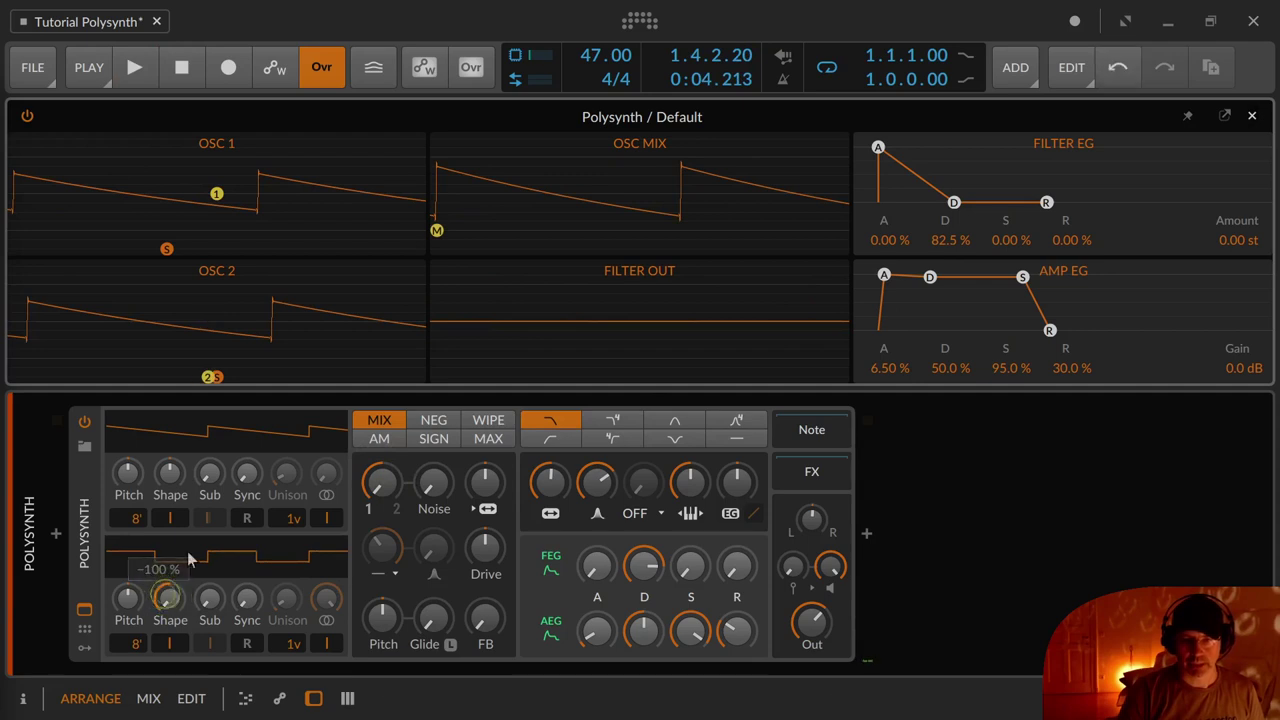
drag(210, 480, 220, 483)
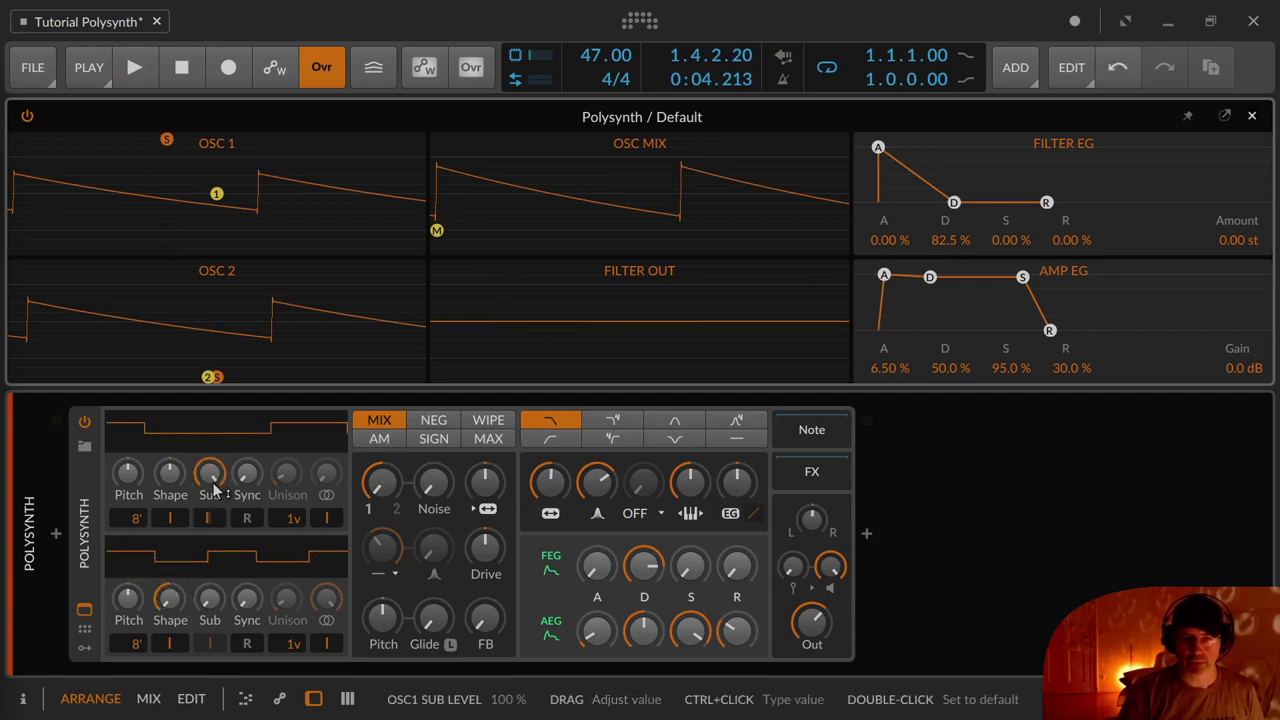
key(space)
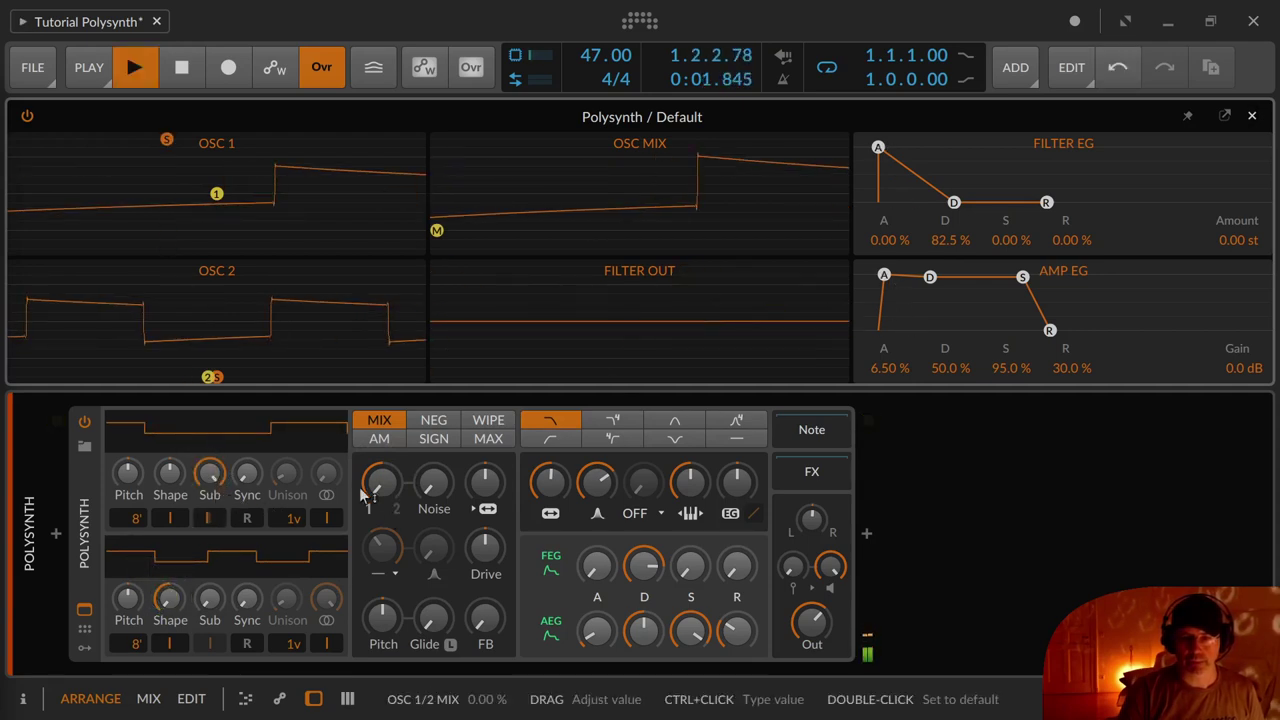
key(space)
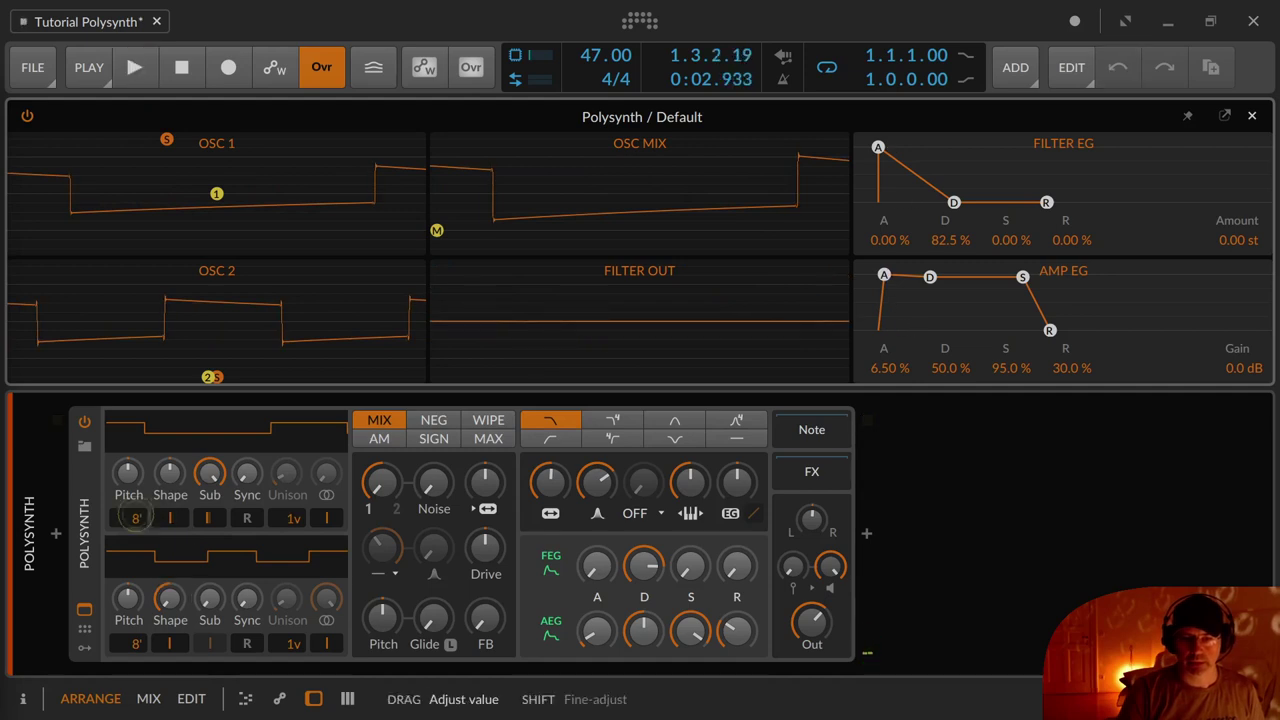
Set oscillator 1's octave to 4' and oscillator 2's octave to 16' while the clip plays
key(space)
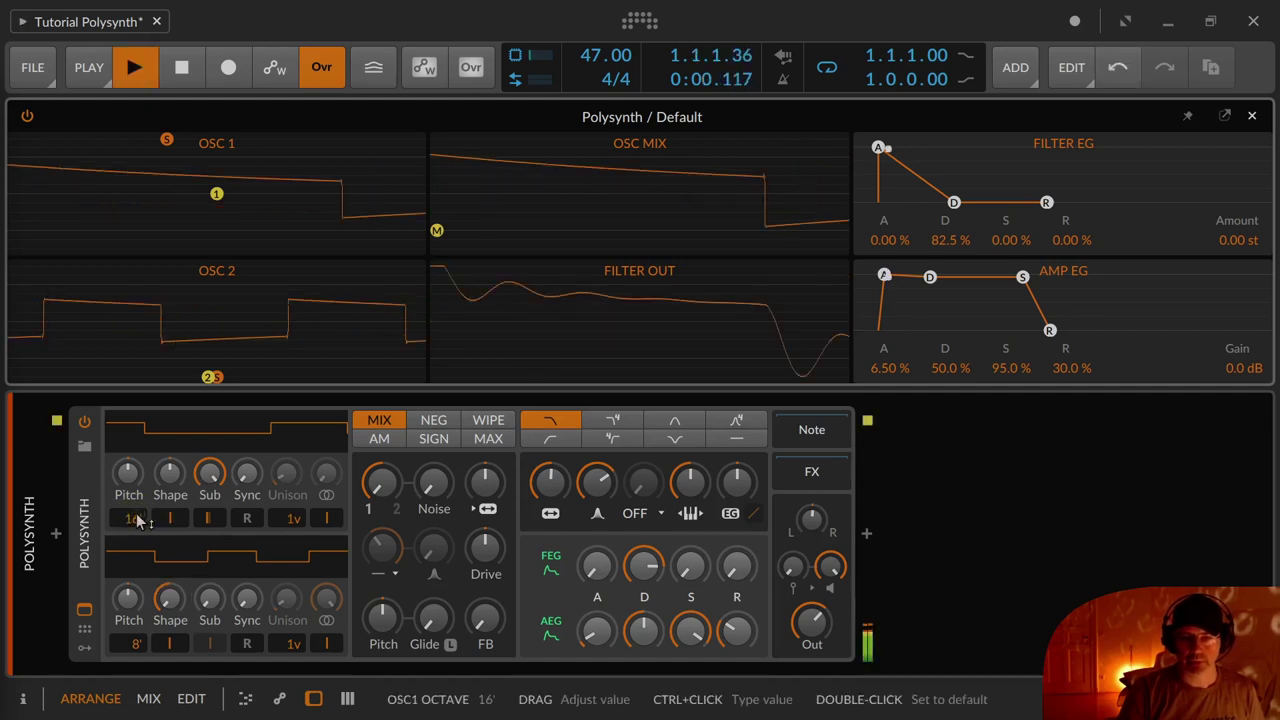
drag(137, 522, 137, 517)
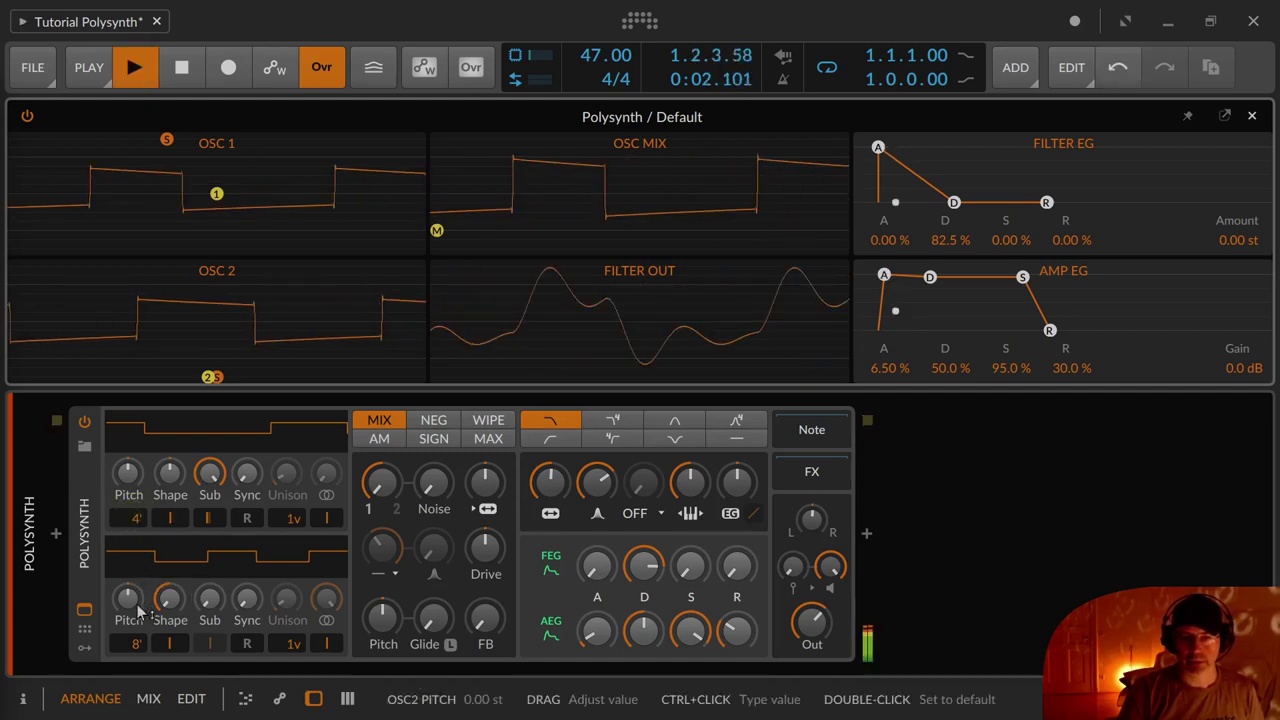
mouse_move(136, 644)
mouse_down()
mouse_move(136, 662)
mouse_move(133, 634)
mouse_up()
key(space)
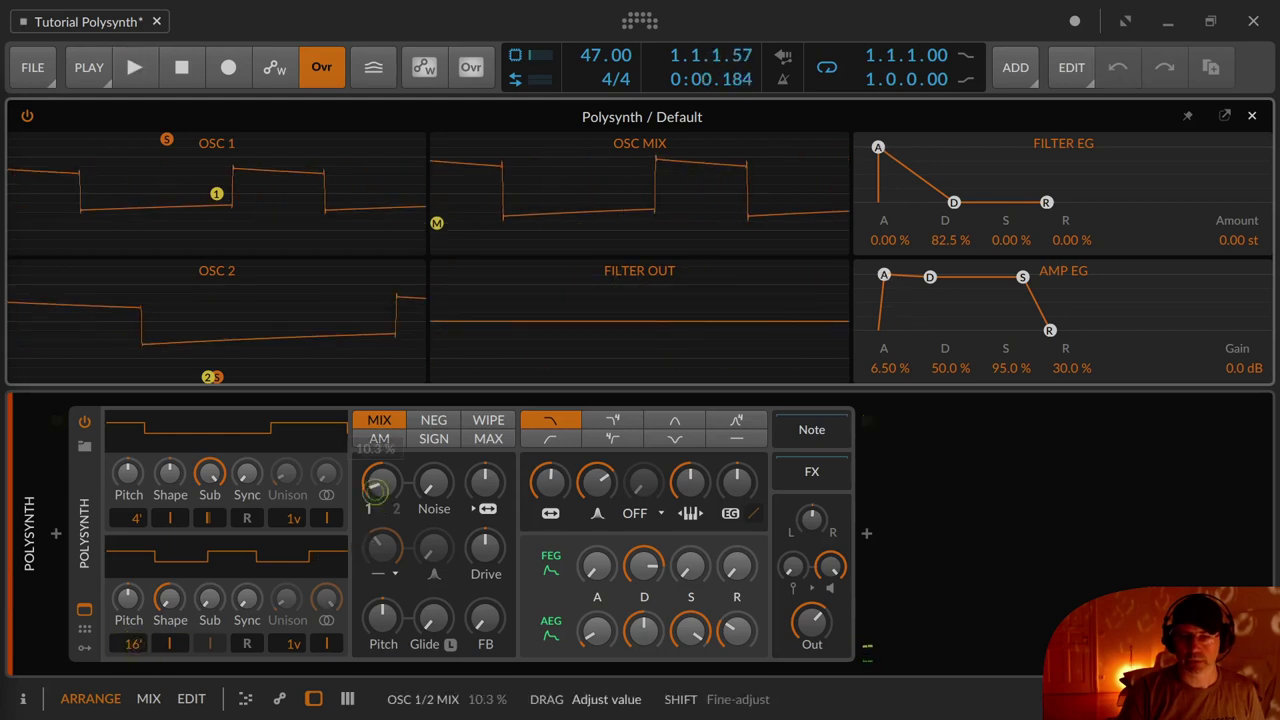
Raise the oscillator mix fully to oscillator 2 during playback, and return it to 0%
drag(378, 484, 378, 468)
key(space)
mouse_move(133, 517)
mouse_down()
mouse_move(133, 535)
mouse_move(133, 507)
mouse_up()
key(space)
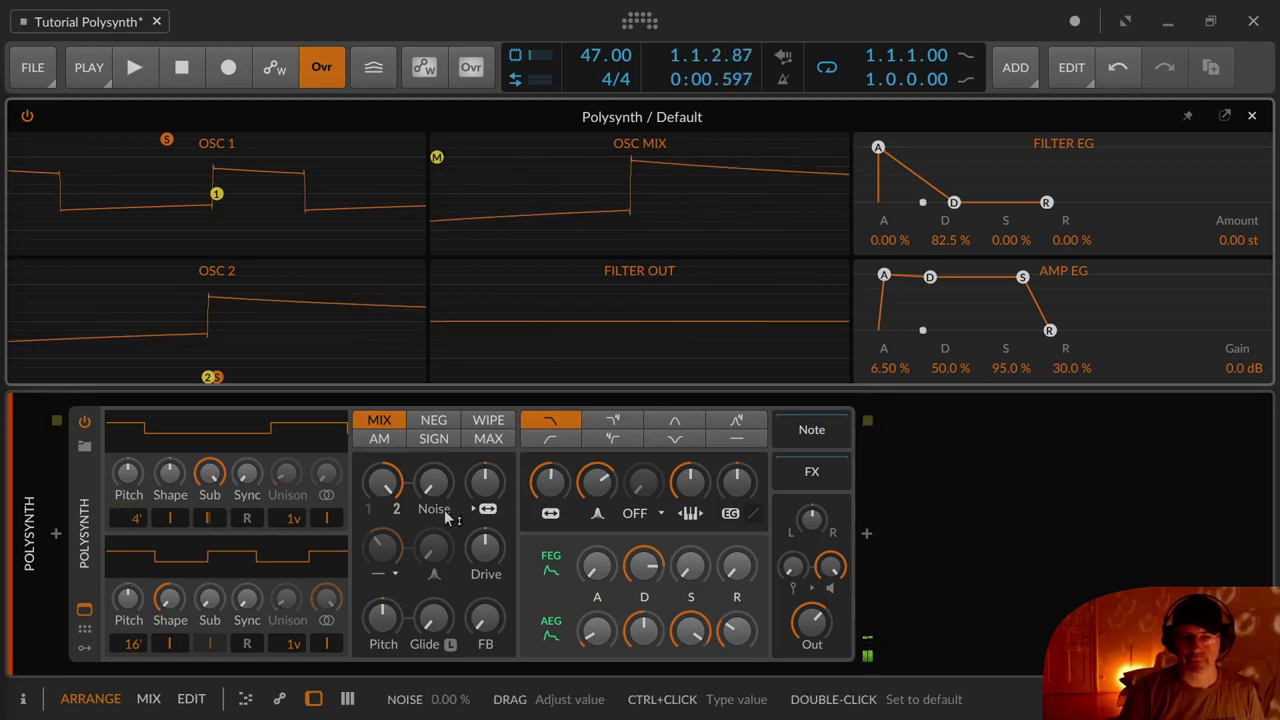
drag(383, 476, 383, 487)
Set oscillator 1's octave to 2' while the clip plays, and stop playback
key(space)
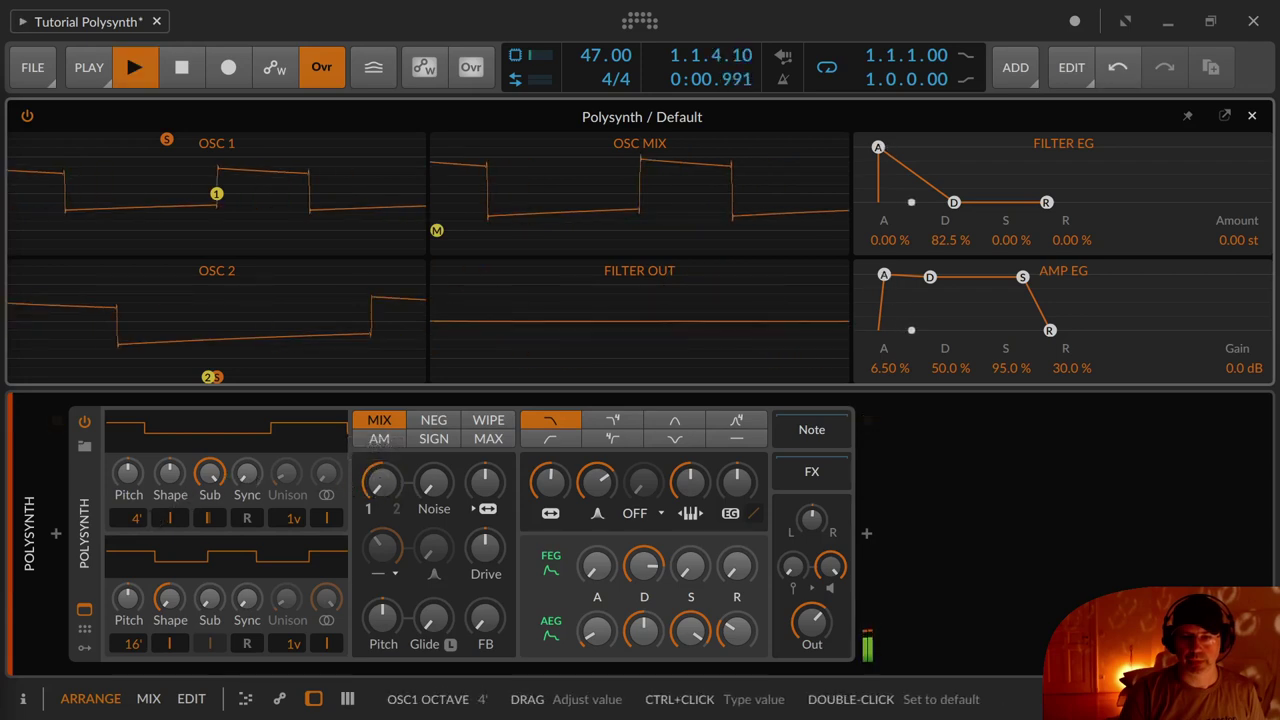
drag(133, 517, 133, 505)
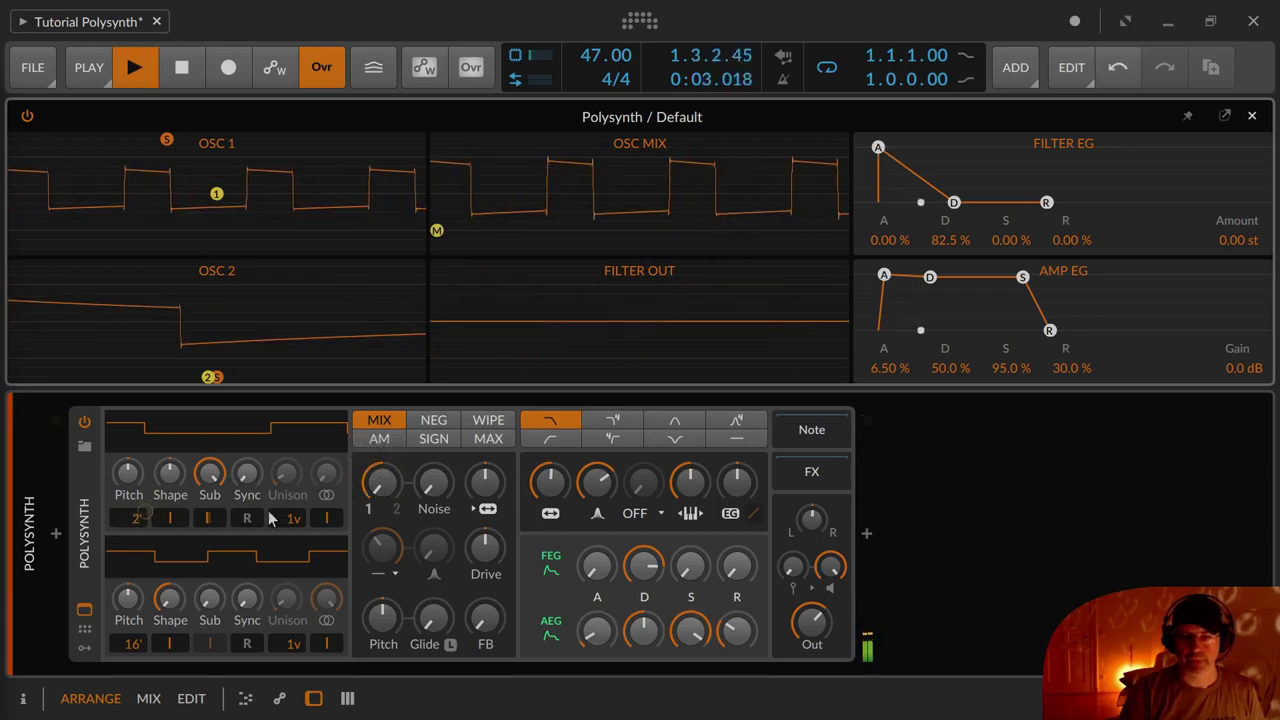
key(space)
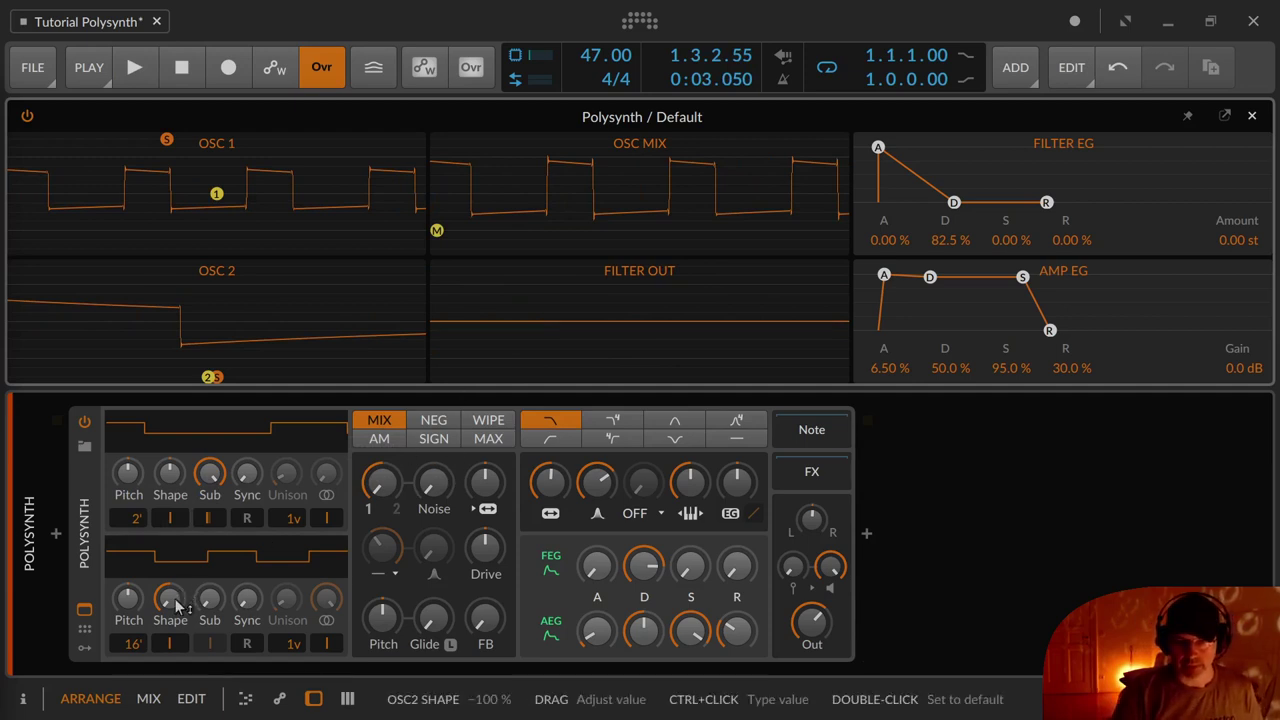
Raise oscillator 2's Shape to a sawtooth and play the clip while sweeping the oscillator mix
drag(172, 598, 172, 565)
key(space)
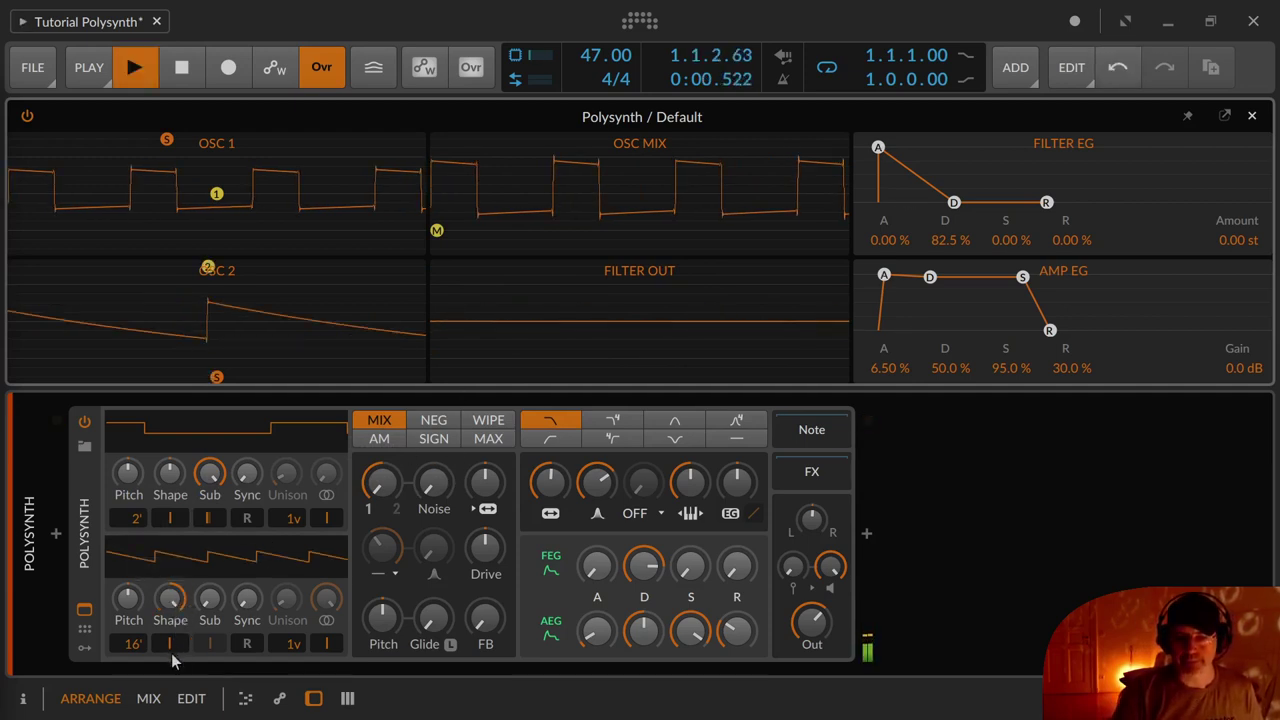
mouse_move(379, 482)
mouse_down()
mouse_move(379, 447)
mouse_move(380, 505)
mouse_up()
key(space)
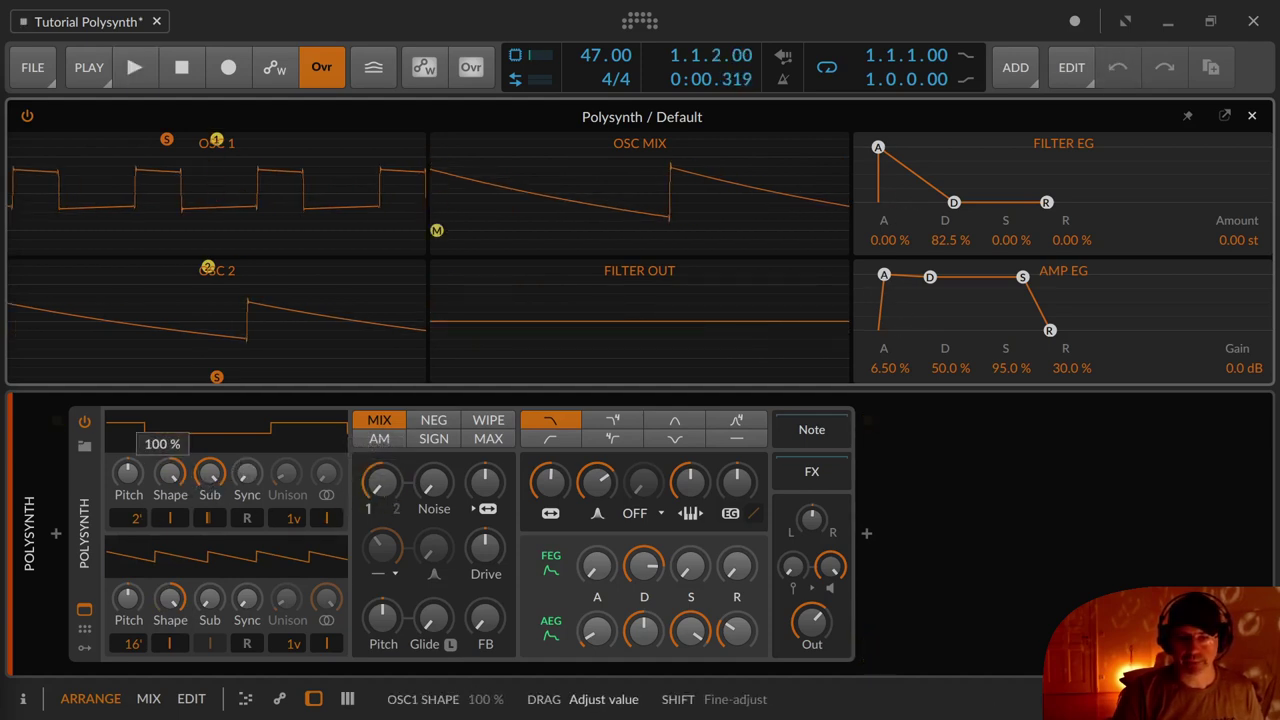
Set oscillator 1's Shape to 100% with its Sub level at zero, and return oscillator 2's Shape to -100%
mouse_move(170, 474)
mouse_down()
mouse_move(170, 534)
mouse_move(174, 479)
mouse_move(209, 510)
mouse_up()
drag(155, 476, 155, 462)
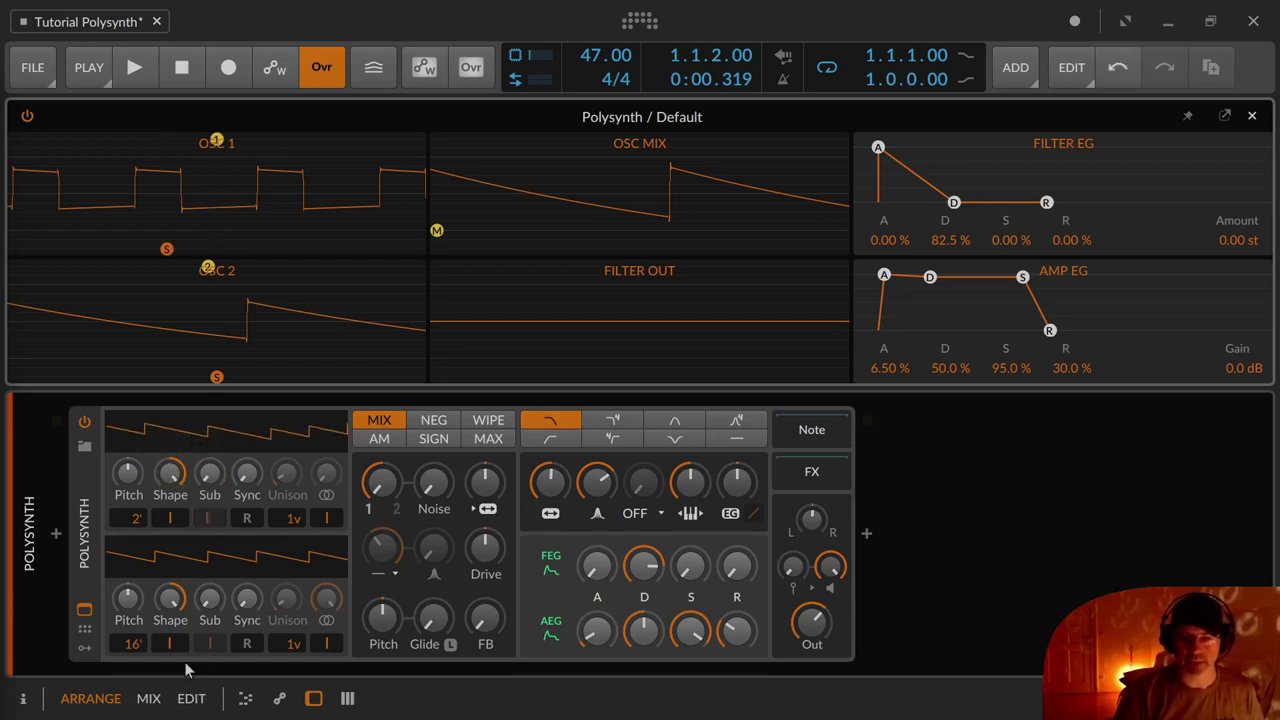
drag(171, 599, 203, 533)
Set oscillator 1's octave to 8' and play the clip before and after the change
key(space)
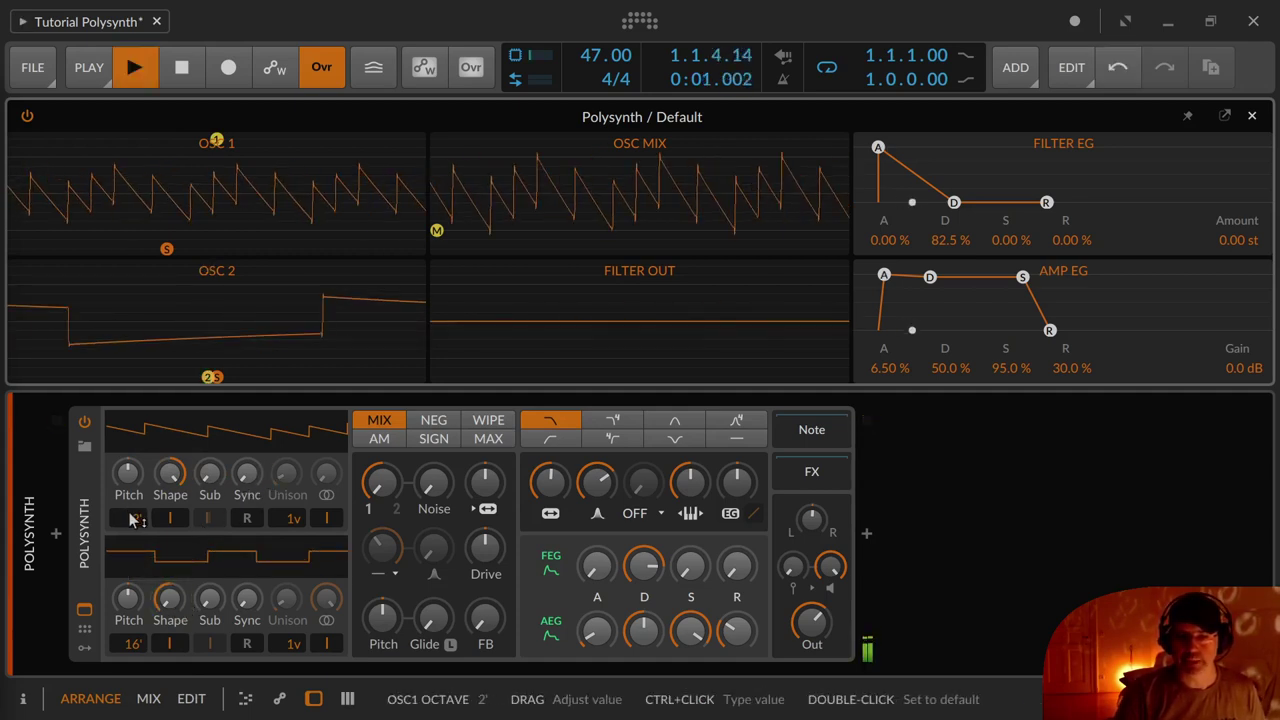
key(space)
drag(128, 515, 128, 505)
key(space)
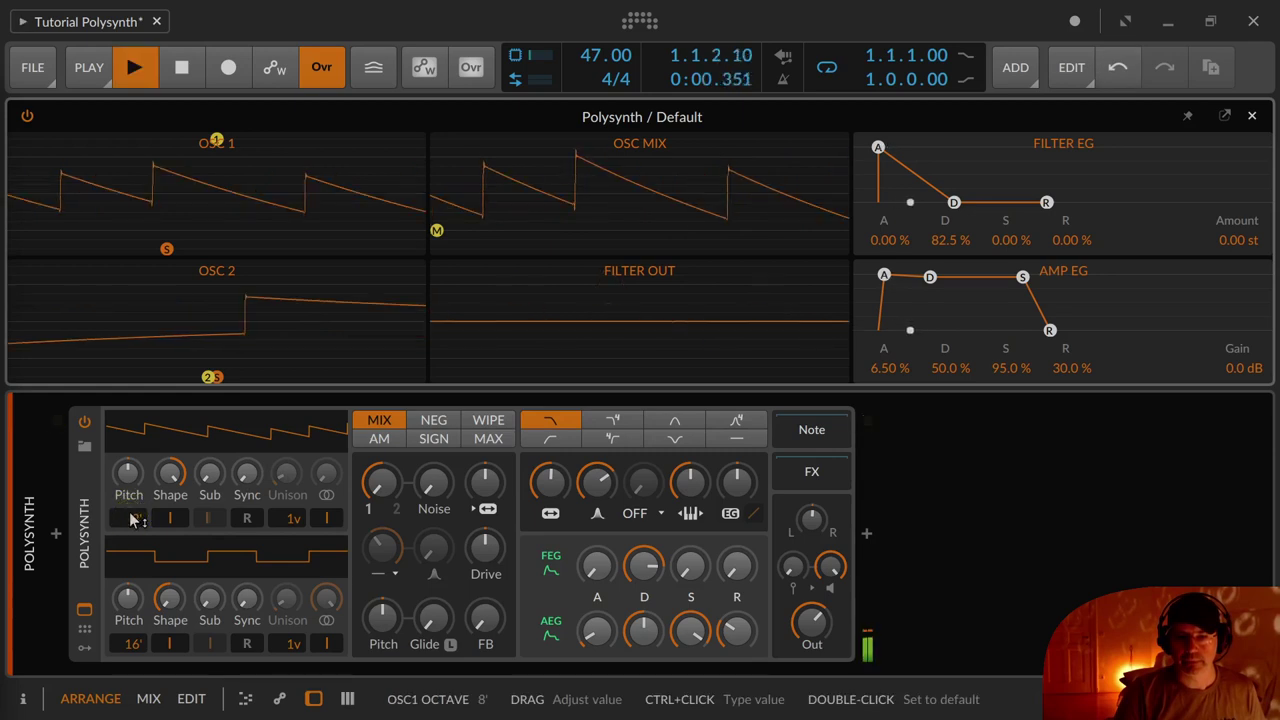
key(space)
Turn the oscillator mix fully to oscillator 2, set that oscillator's octave to 1' and audition it
drag(381, 483, 381, 455)
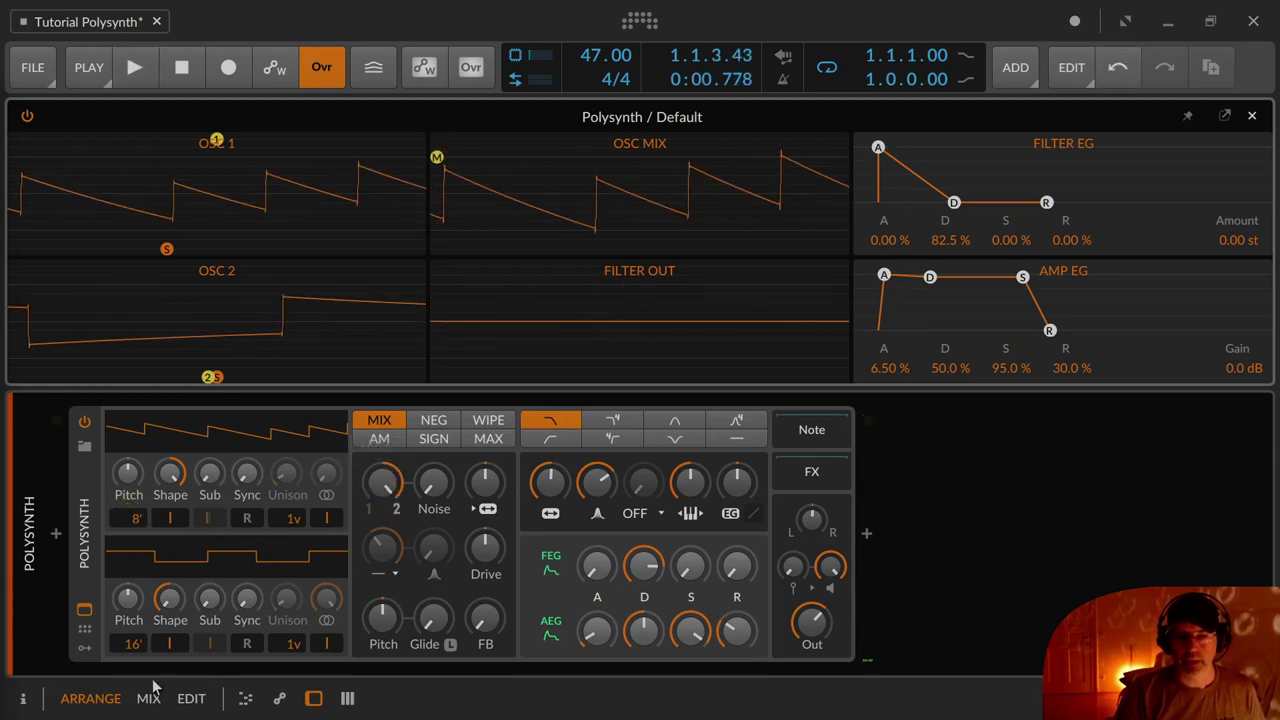
drag(132, 643, 136, 652)
key(space)
key(space)
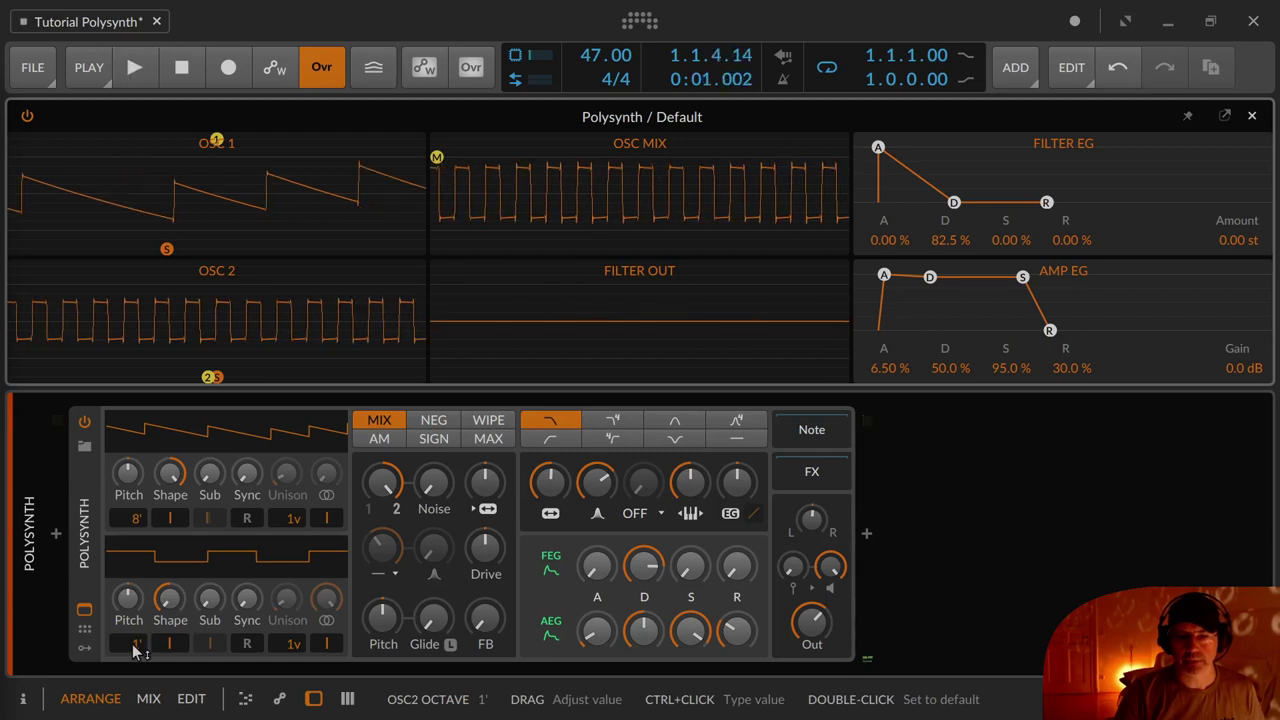
key(space)
key(space)
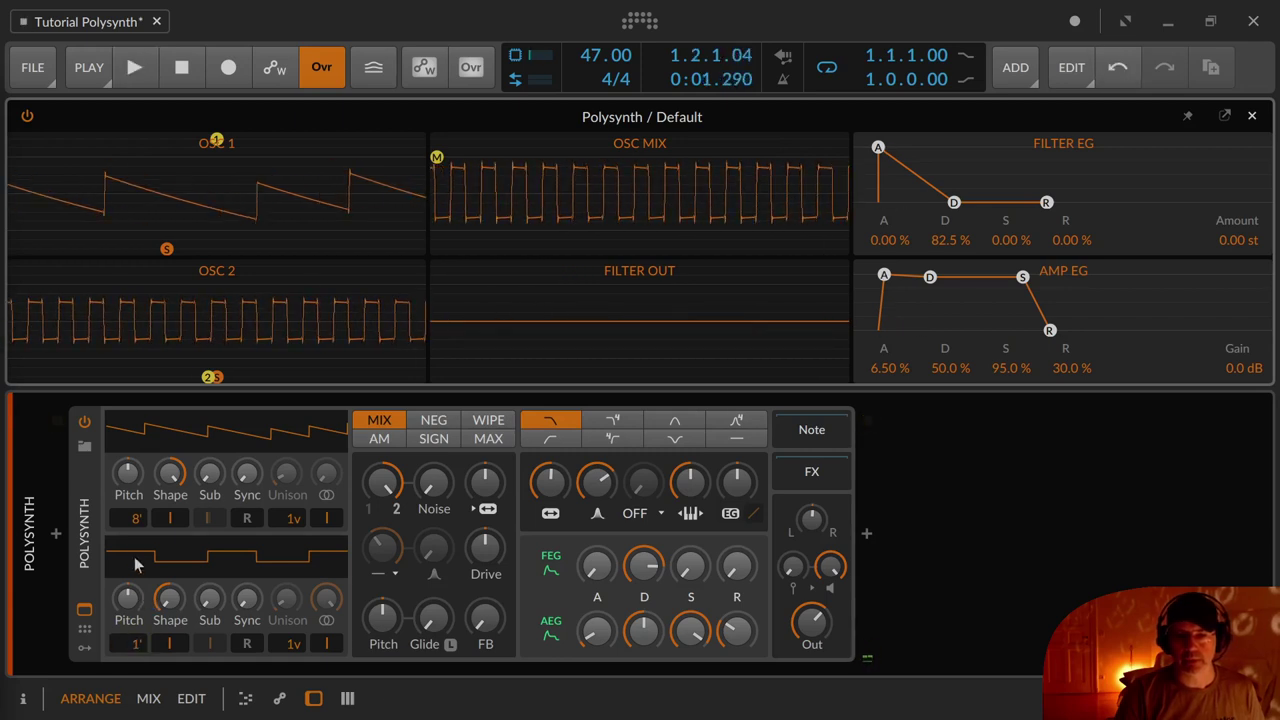
Return the oscillator mix to 0% and play the clip to hear oscillator 1 alone
drag(385, 488, 268, 510)
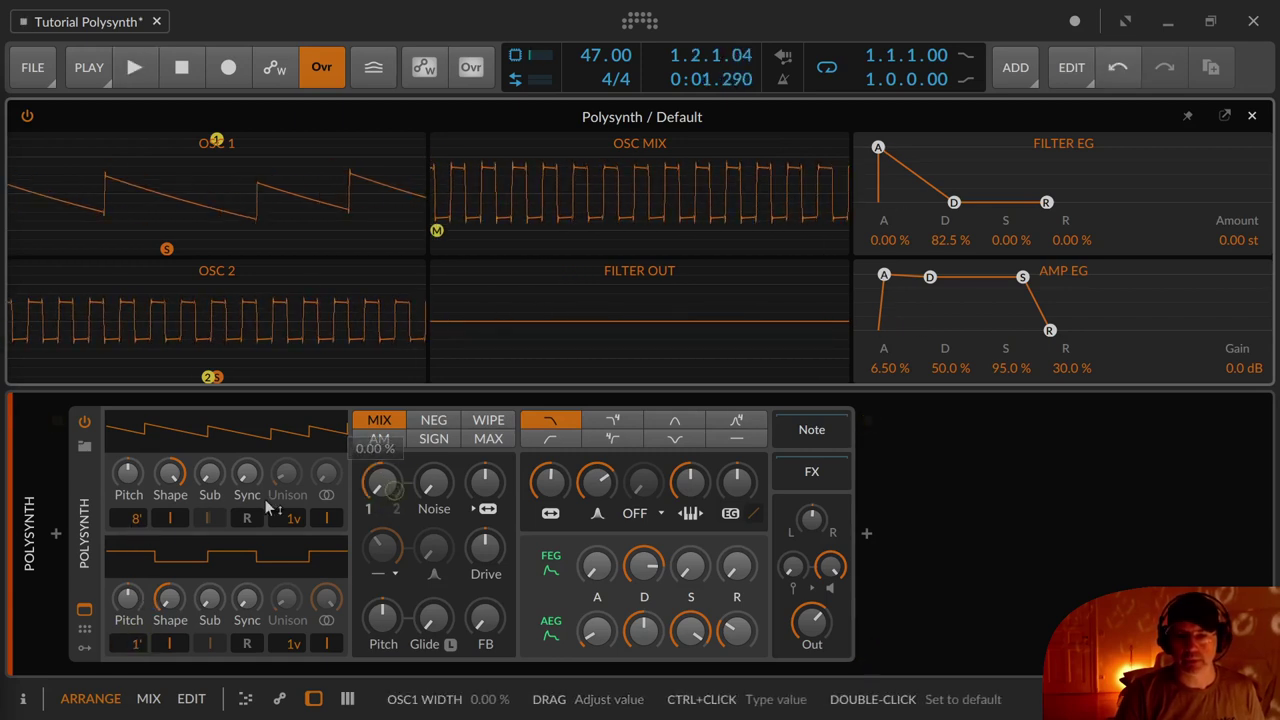
key(space)
key(space)
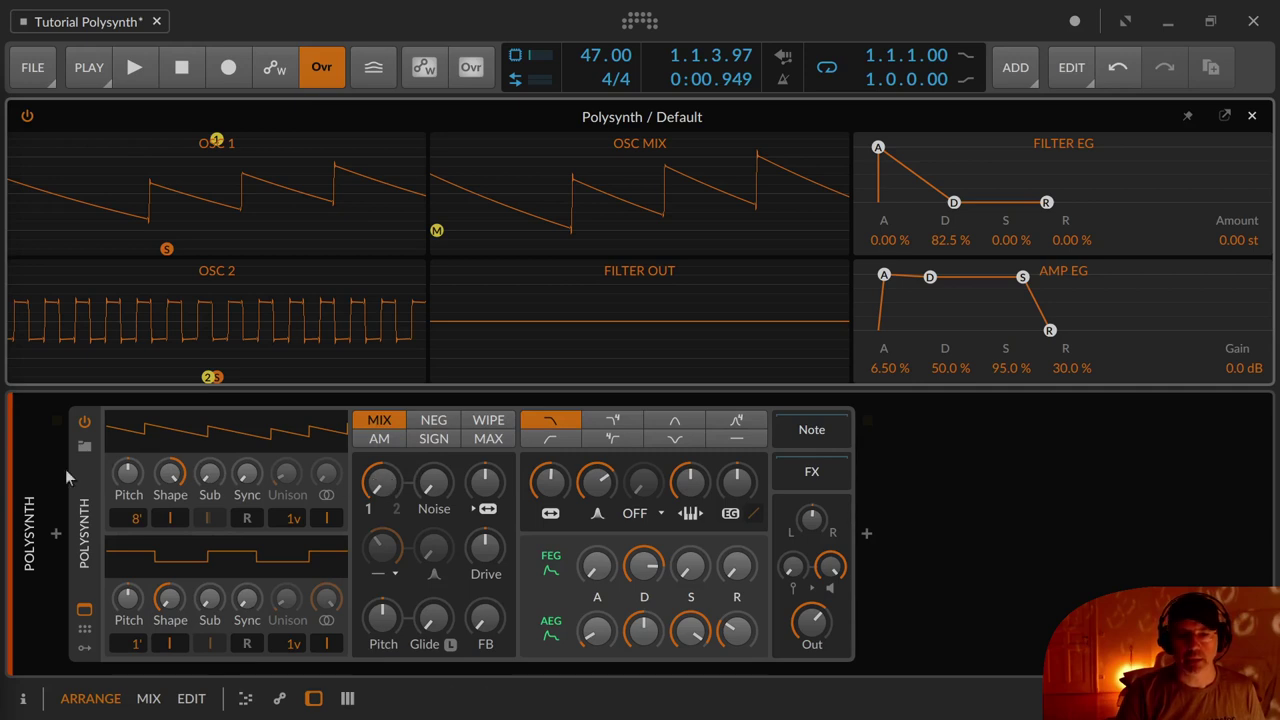
Show Polysynth's modulator slots, add an LFO modulator to the first slot and open its settings
click(85, 650)
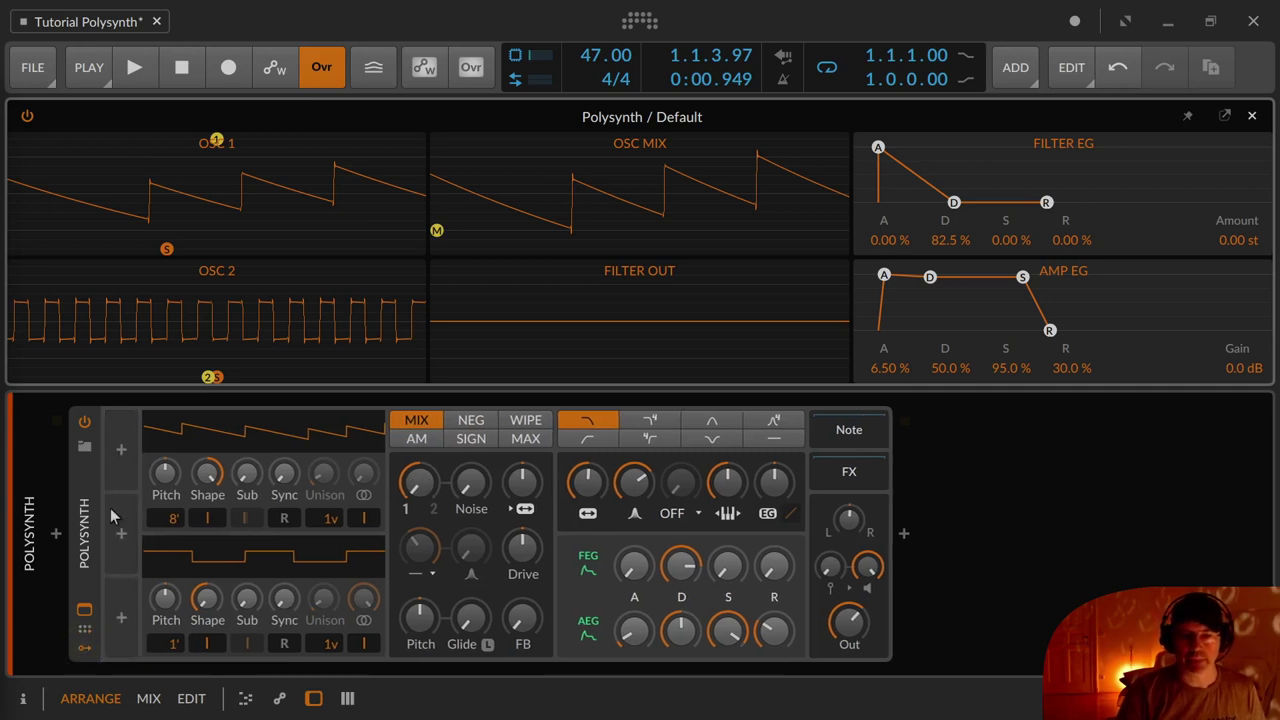
click(125, 450)
text(lfo)
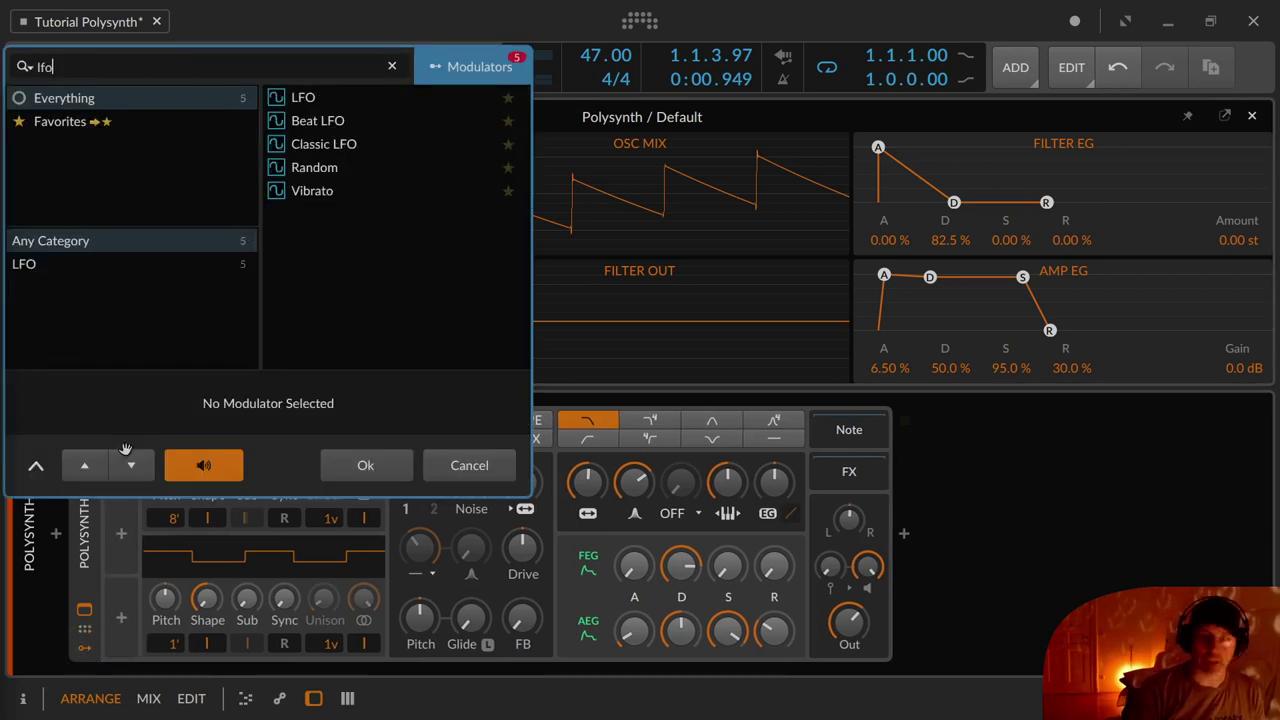
key(Return)
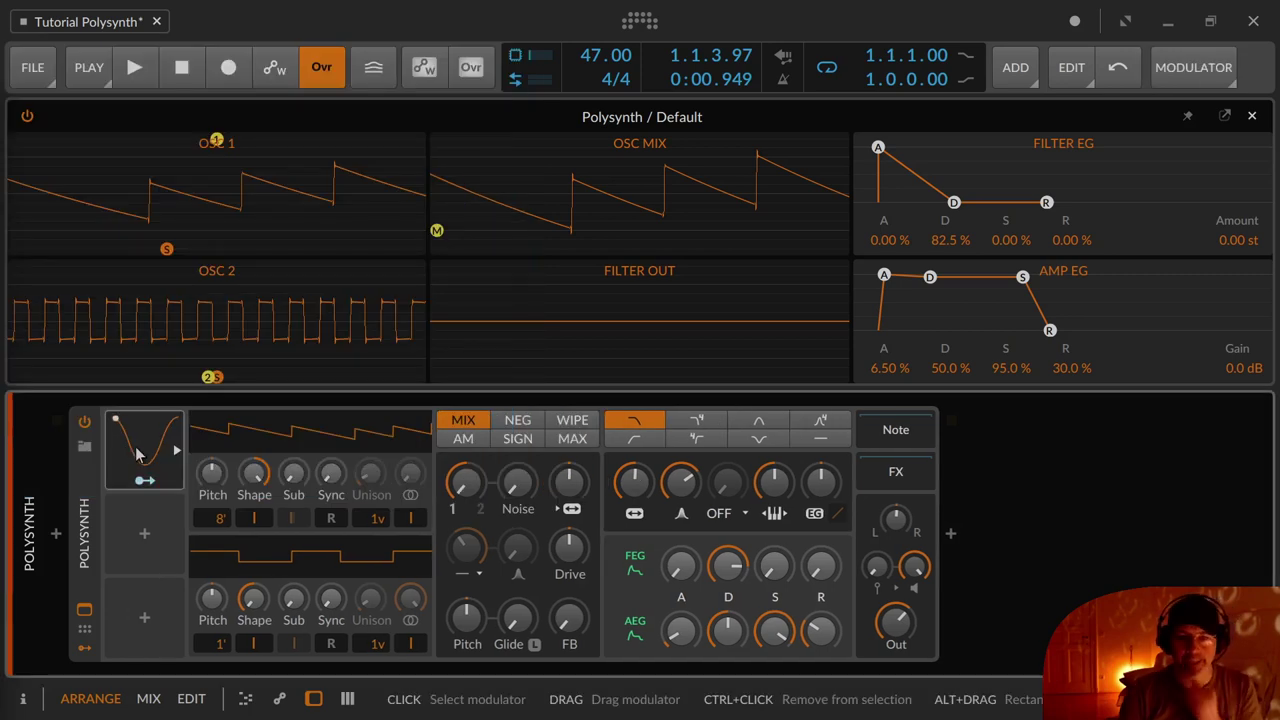
click(140, 452)
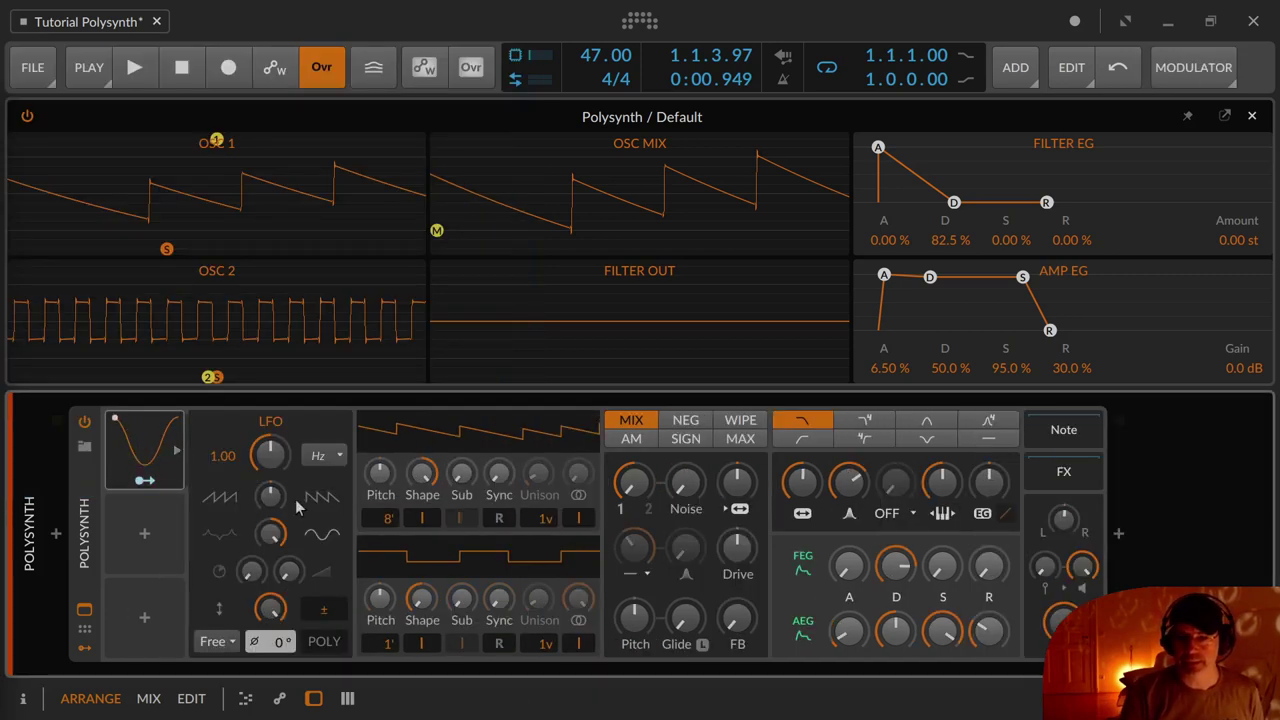
Set the oscillator mix to 50% and map the LFO to it with a modulation amount of about +0.54
click(145, 483)
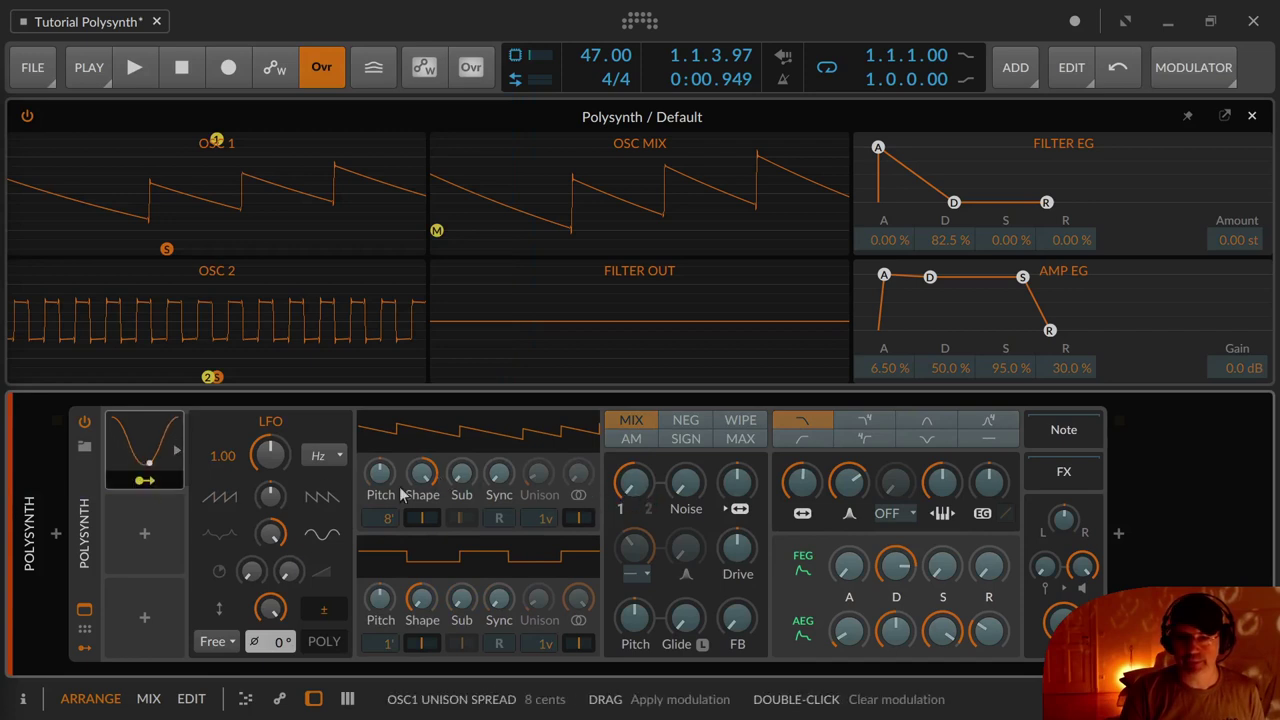
click(142, 478)
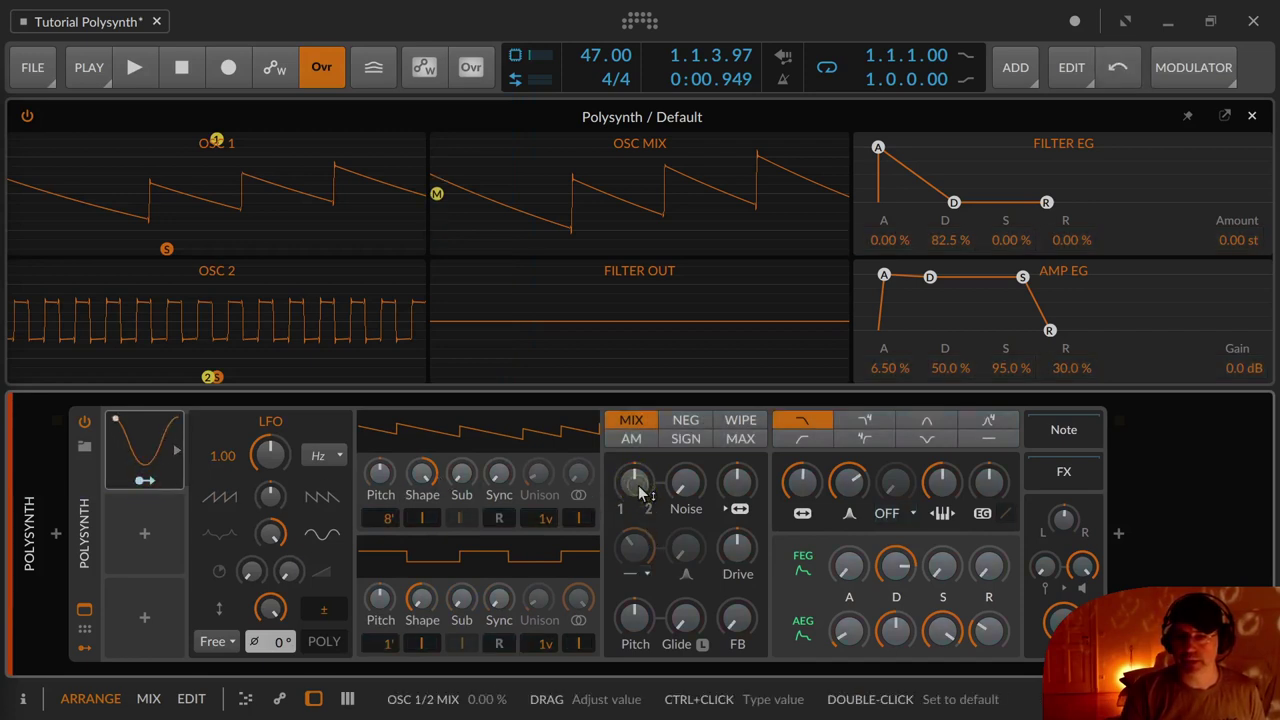
click(145, 481)
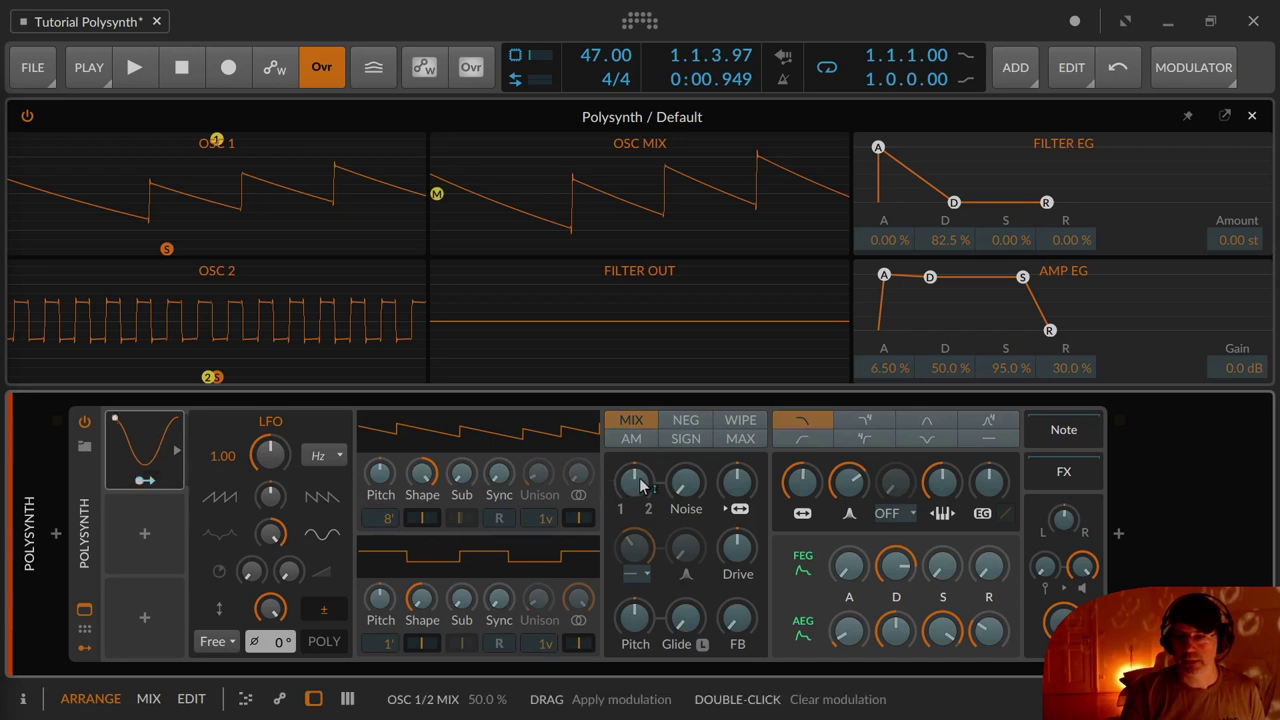
drag(641, 485, 641, 477)
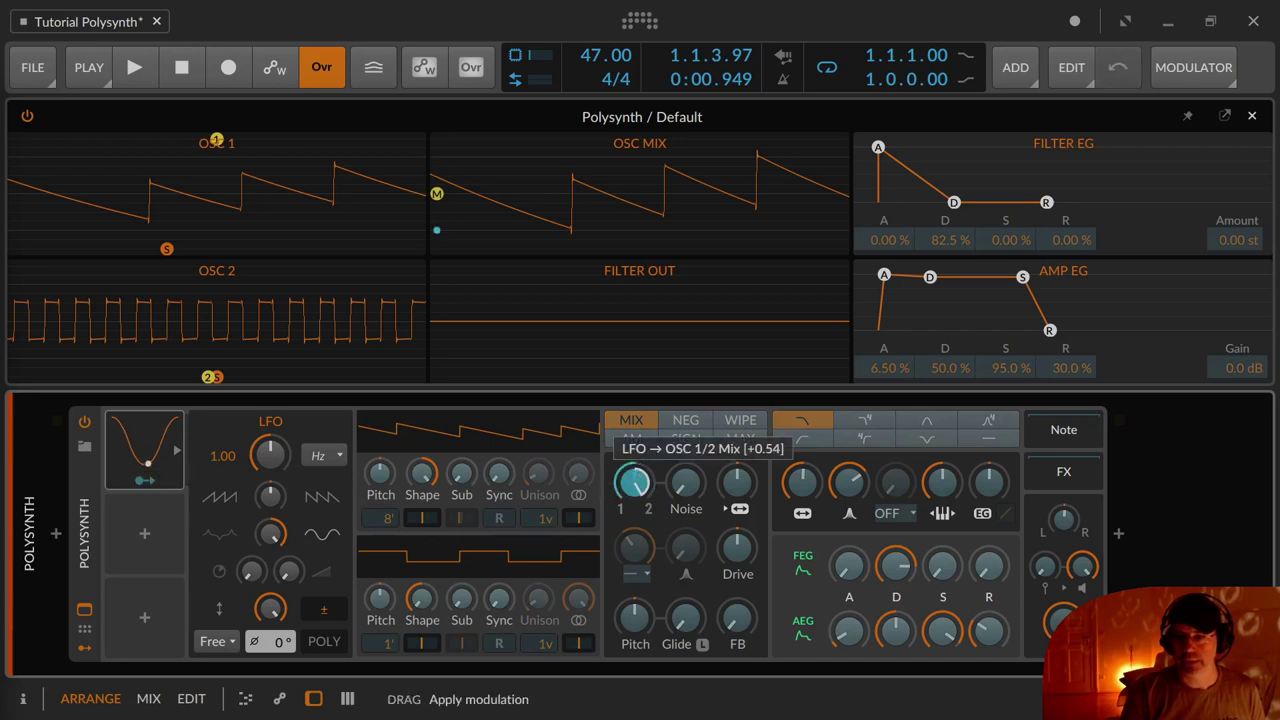
click(145, 480)
Lower the LFO rate to 0.15 Hz and readjust its modulation of the oscillator mix
drag(255, 470, 255, 485)
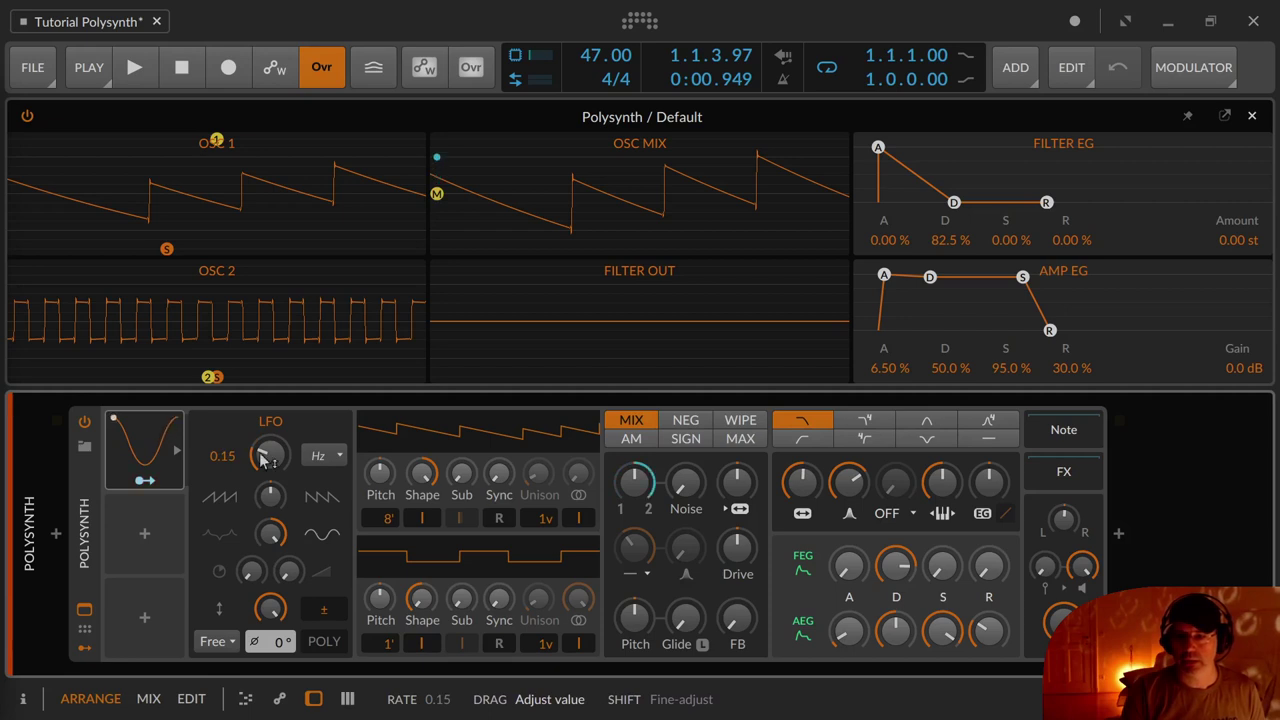
drag(634, 483, 634, 466)
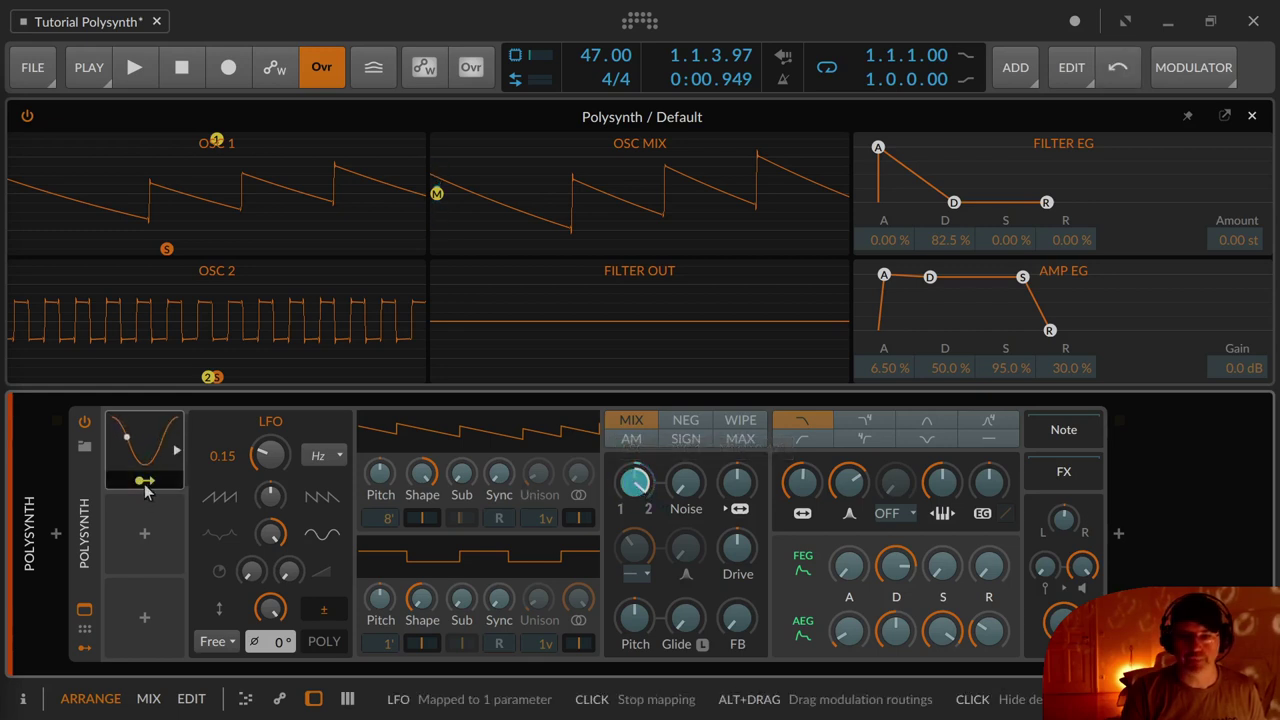
Play the clip in short passes to hear the LFO sweep the mix between the two oscillators
key(space)
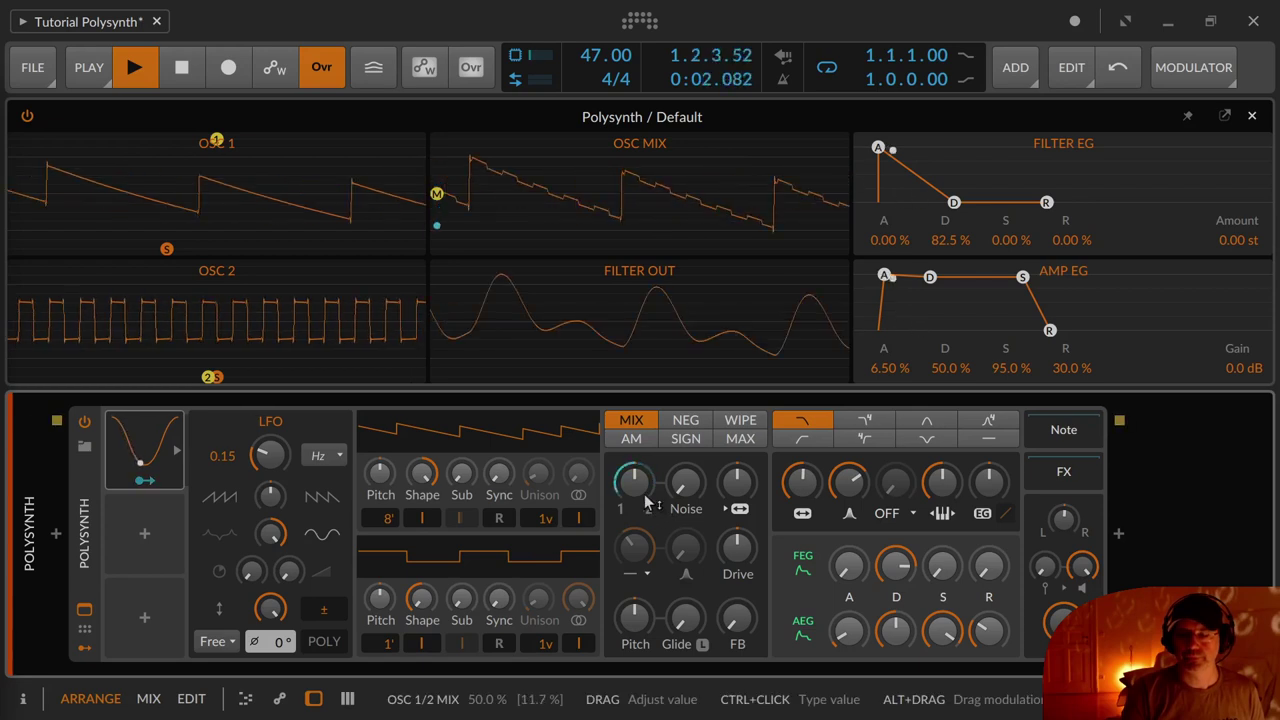
key(space)
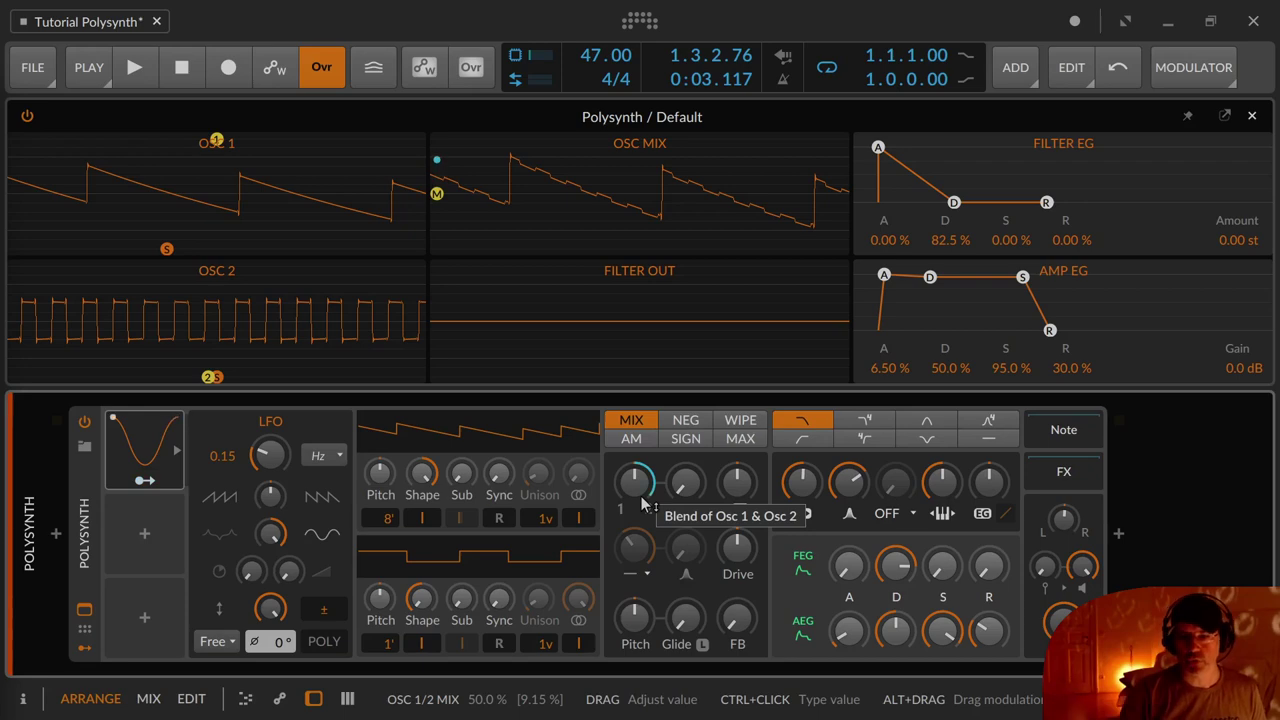
key(space)
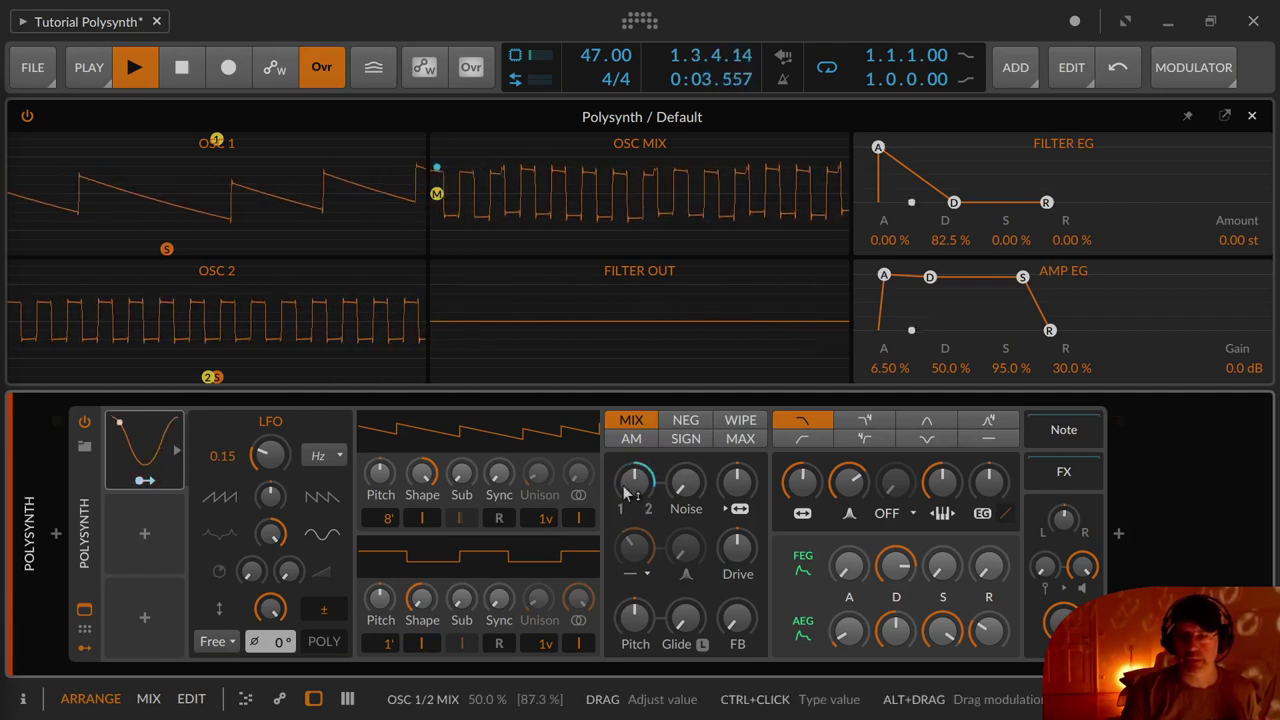
Readjust the LFO's modulation of the oscillator mix to about +0.53, finish mapping and stop playback
click(145, 480)
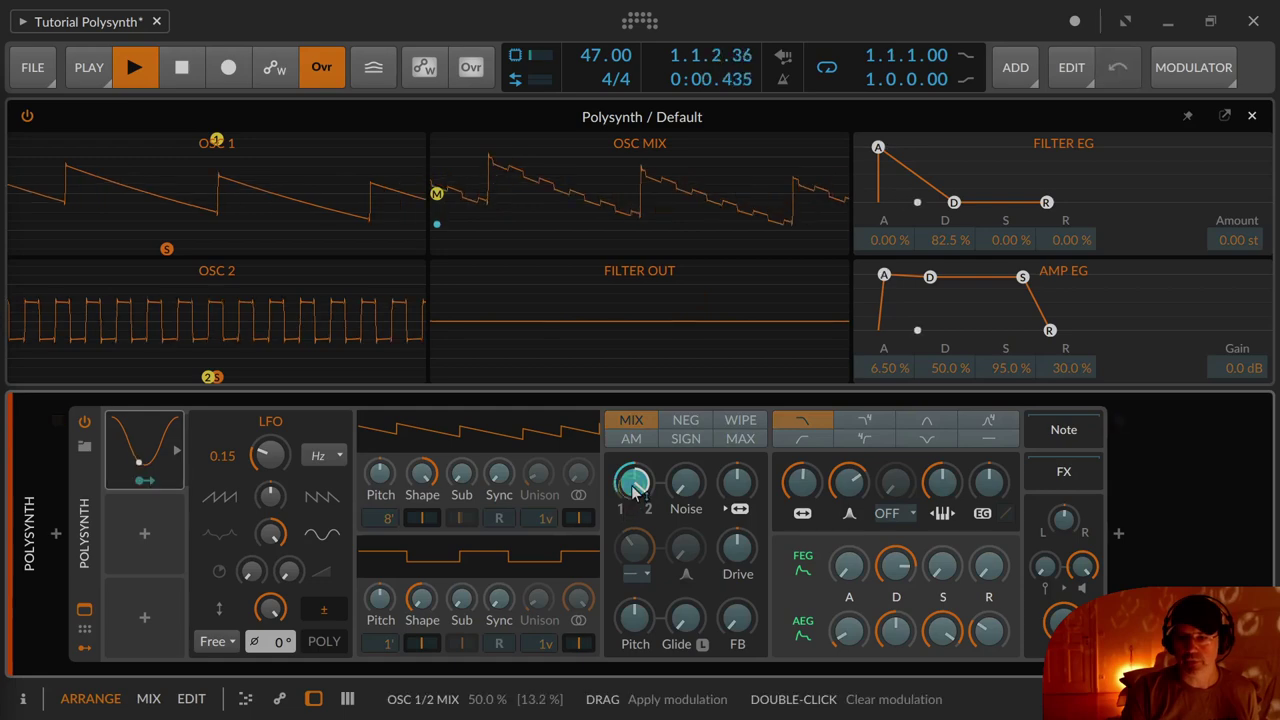
drag(632, 490, 632, 460)
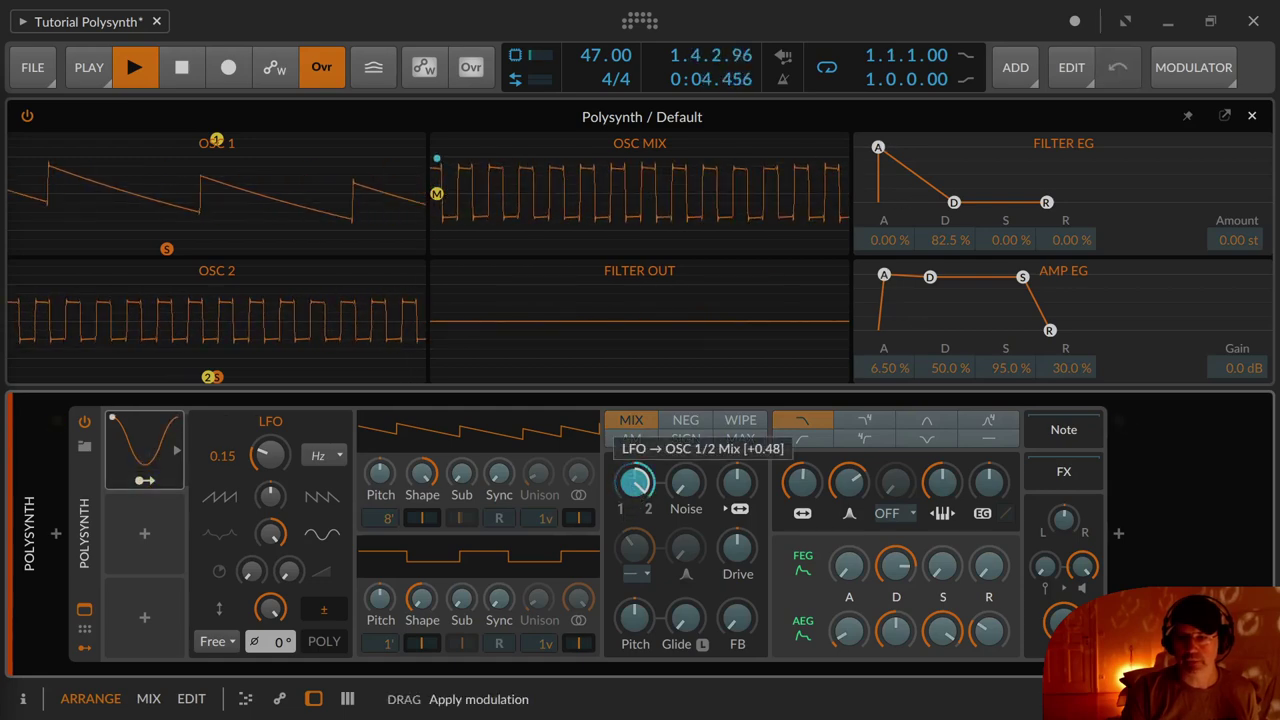
drag(632, 460, 632, 455)
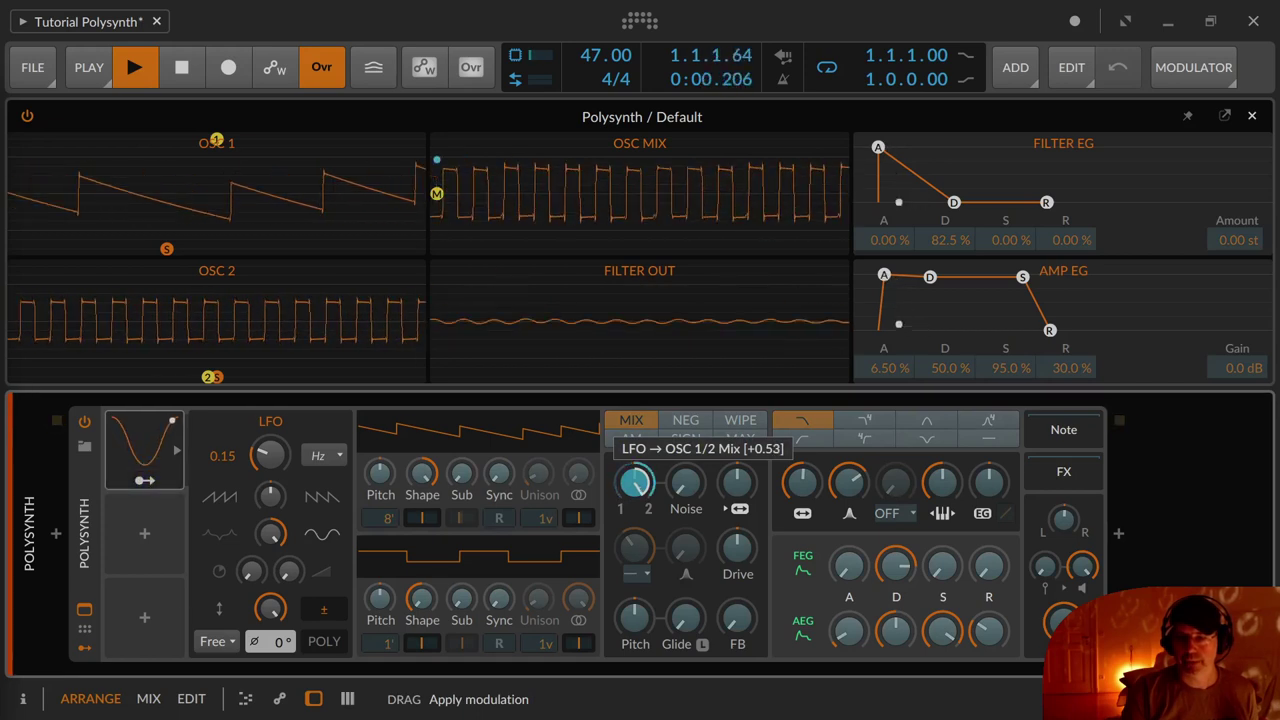
drag(632, 455, 632, 454)
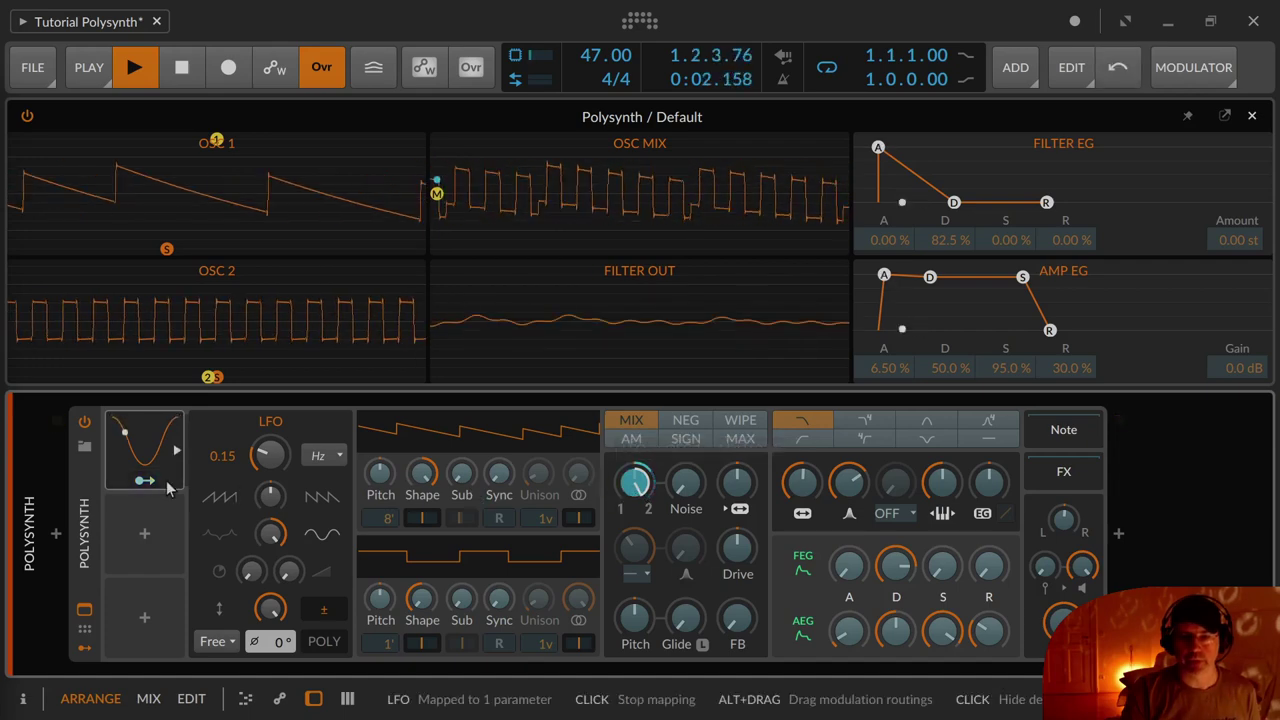
key(space)
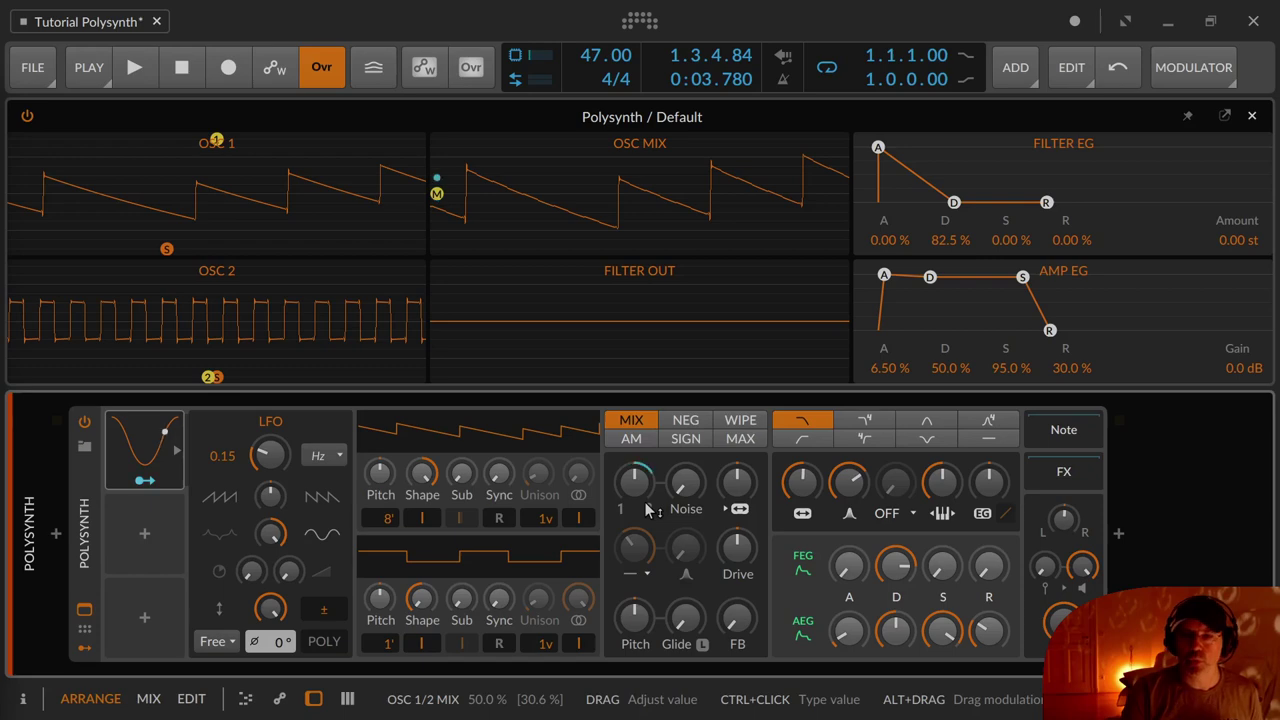
Play the clip, switch the oscillator blend mode to WIPE to hear its sweep, and stop playback
key(space)
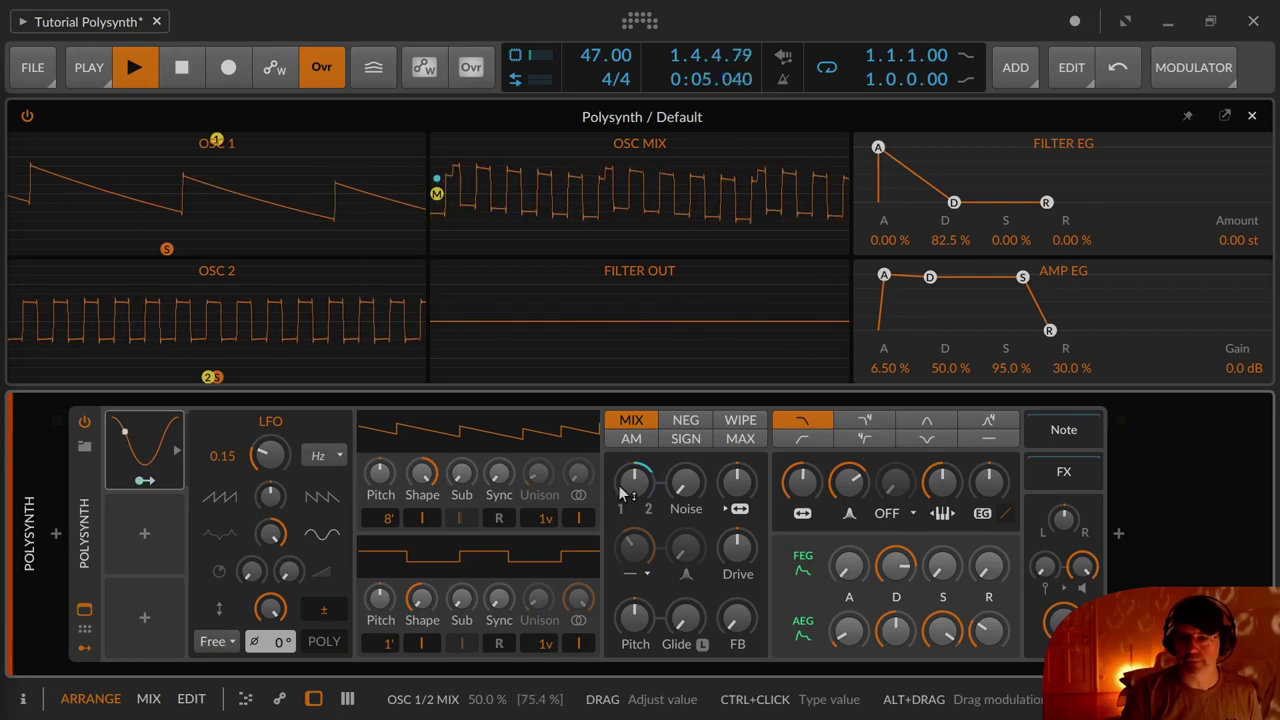
click(740, 423)
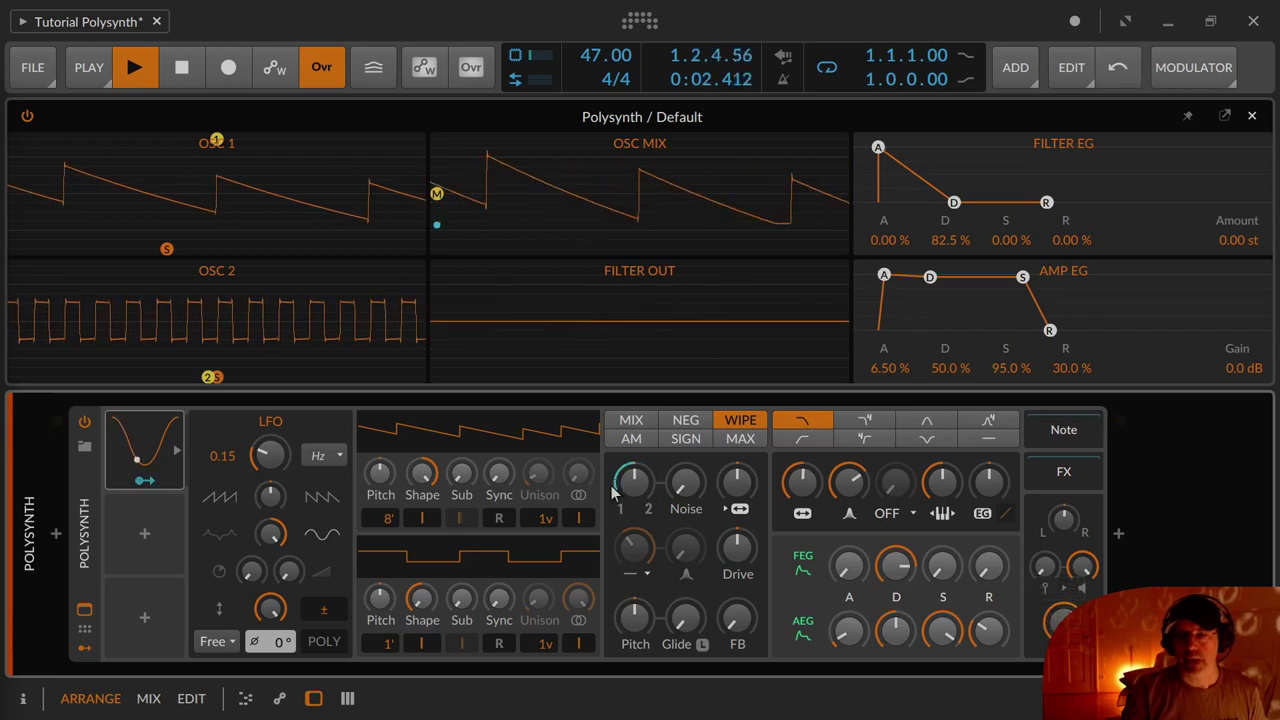
key(space)
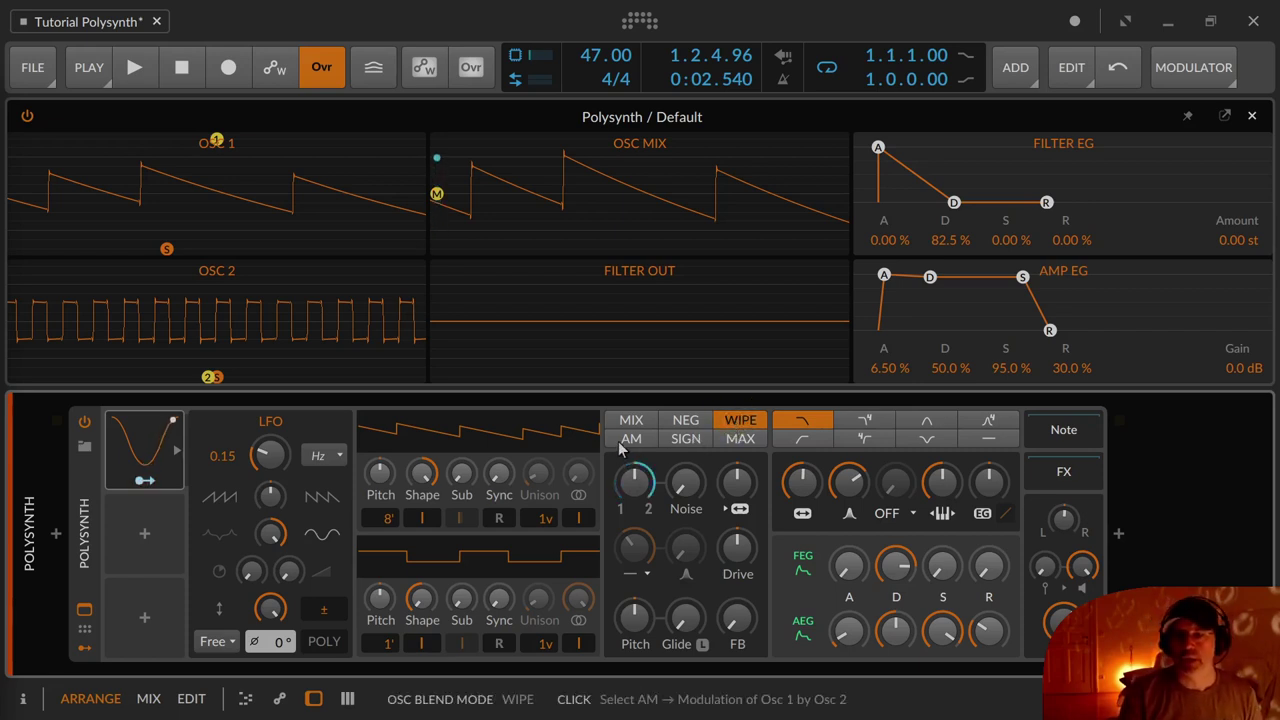
Switch the oscillator blend mode to AM, then delete the LFO modulator and hide the modulator slots
click(631, 439)
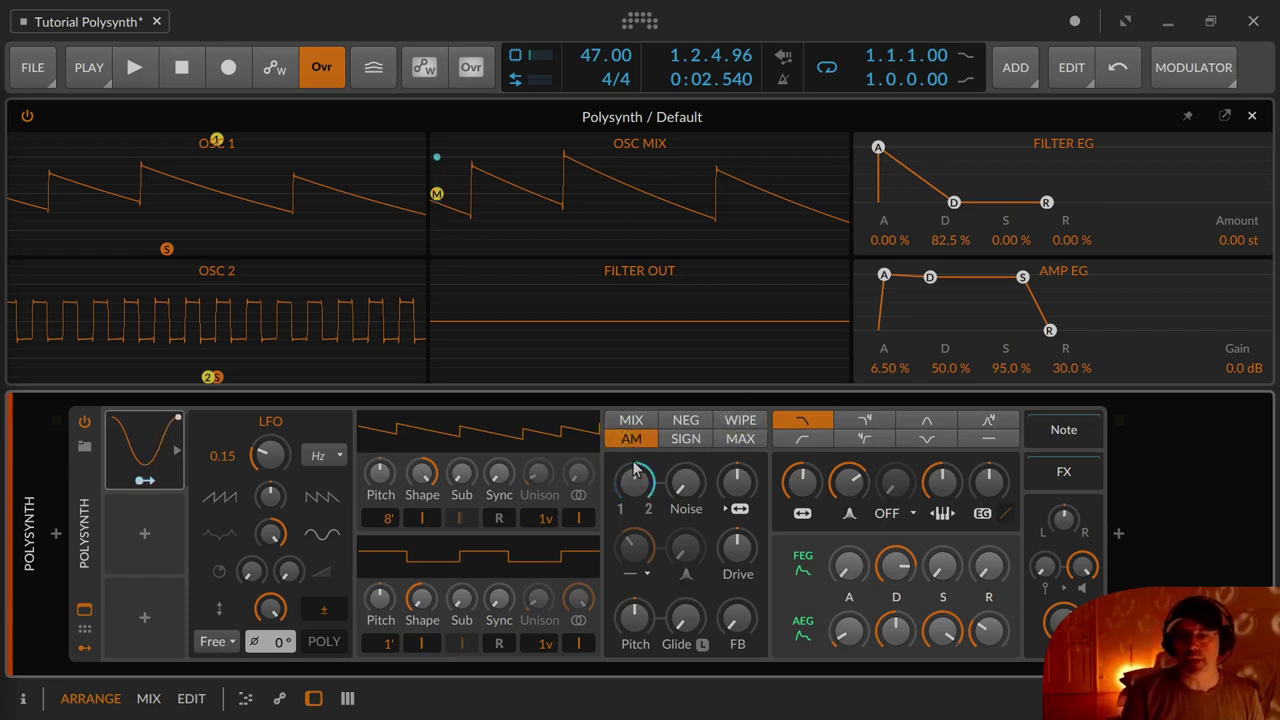
right_click(145, 467)
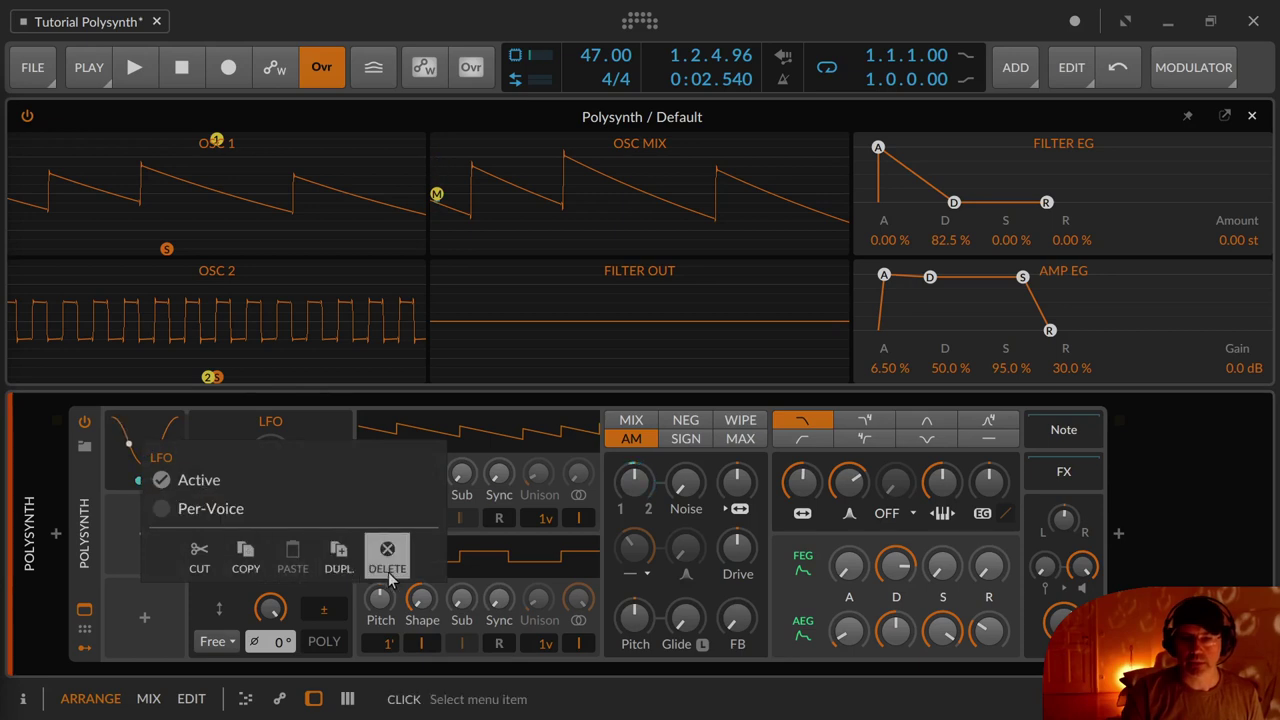
click(220, 490)
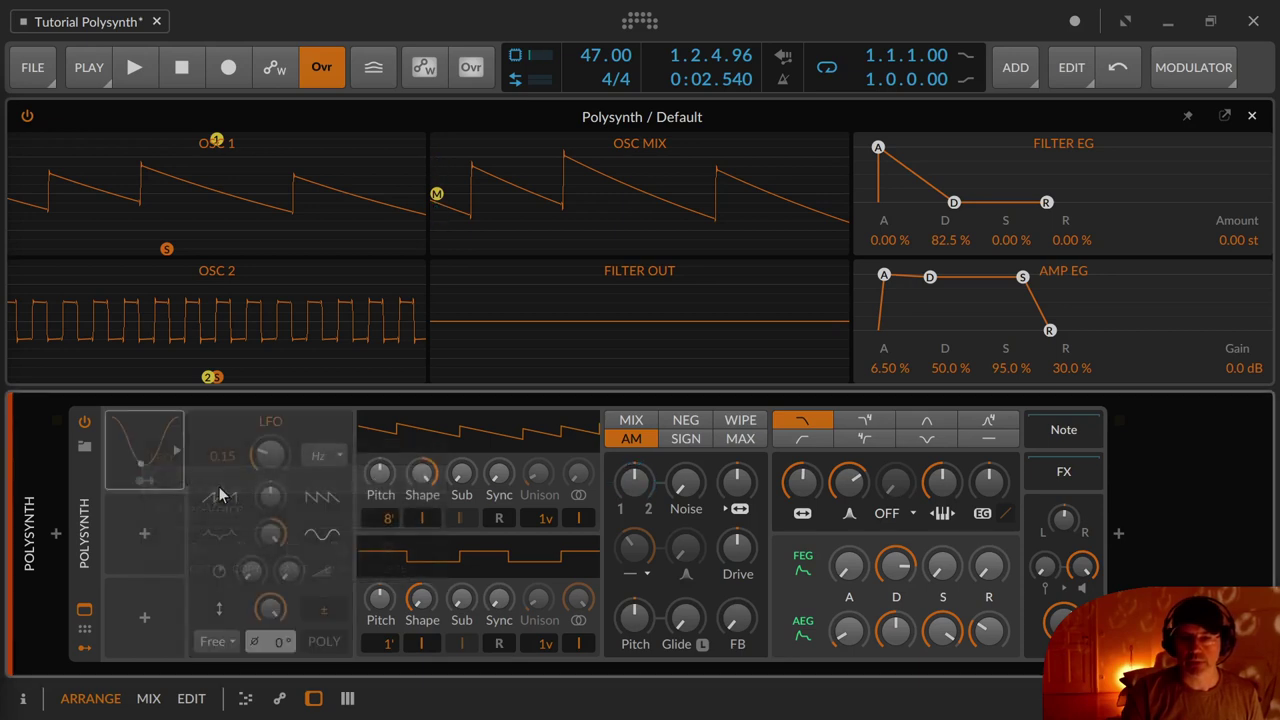
click(85, 651)
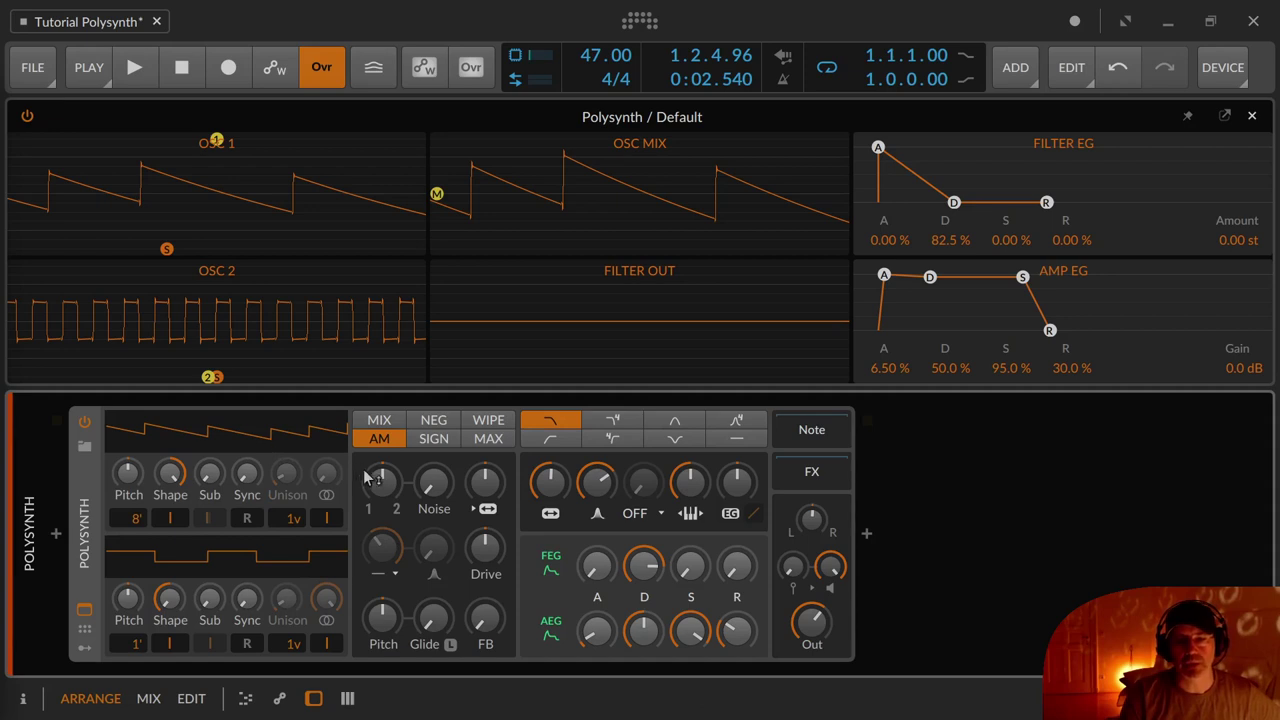
Demonstrate AM by taking the oscillator mix from 0% up to 100% and back to 0%
drag(368, 478, 376, 484)
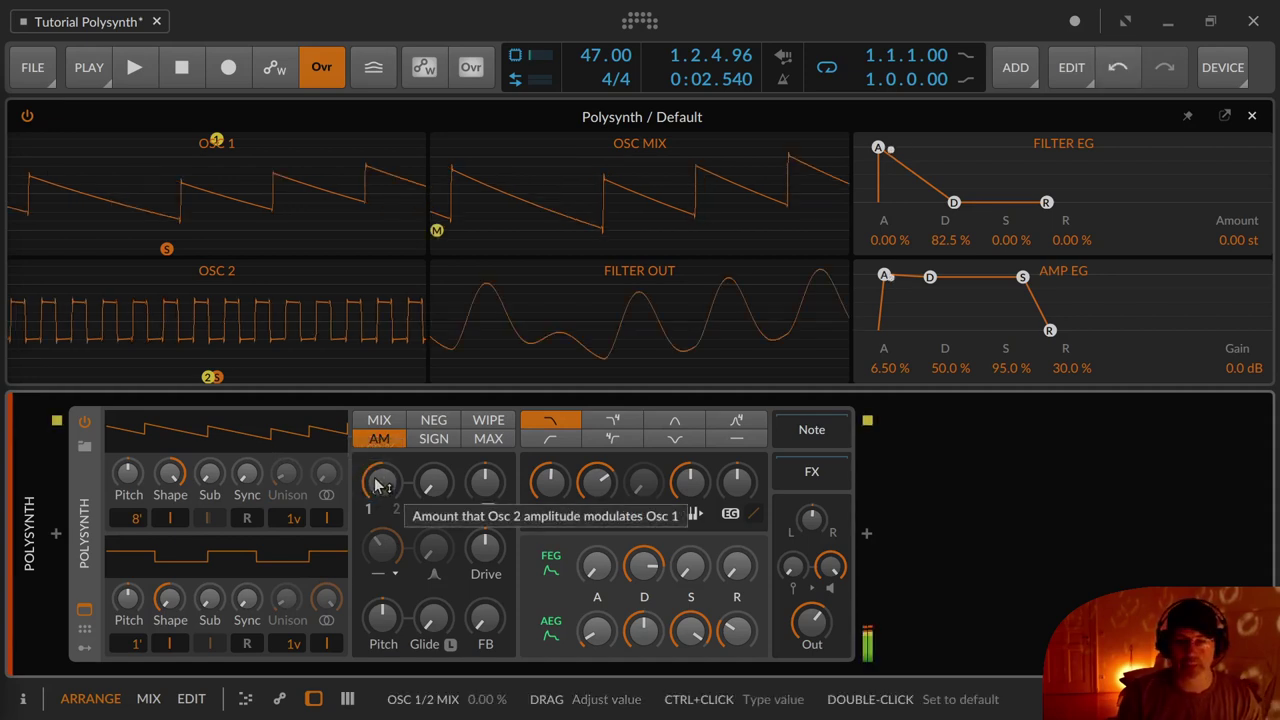
mouse_move(378, 484)
mouse_down()
mouse_move(378, 434)
mouse_move(378, 481)
mouse_up()
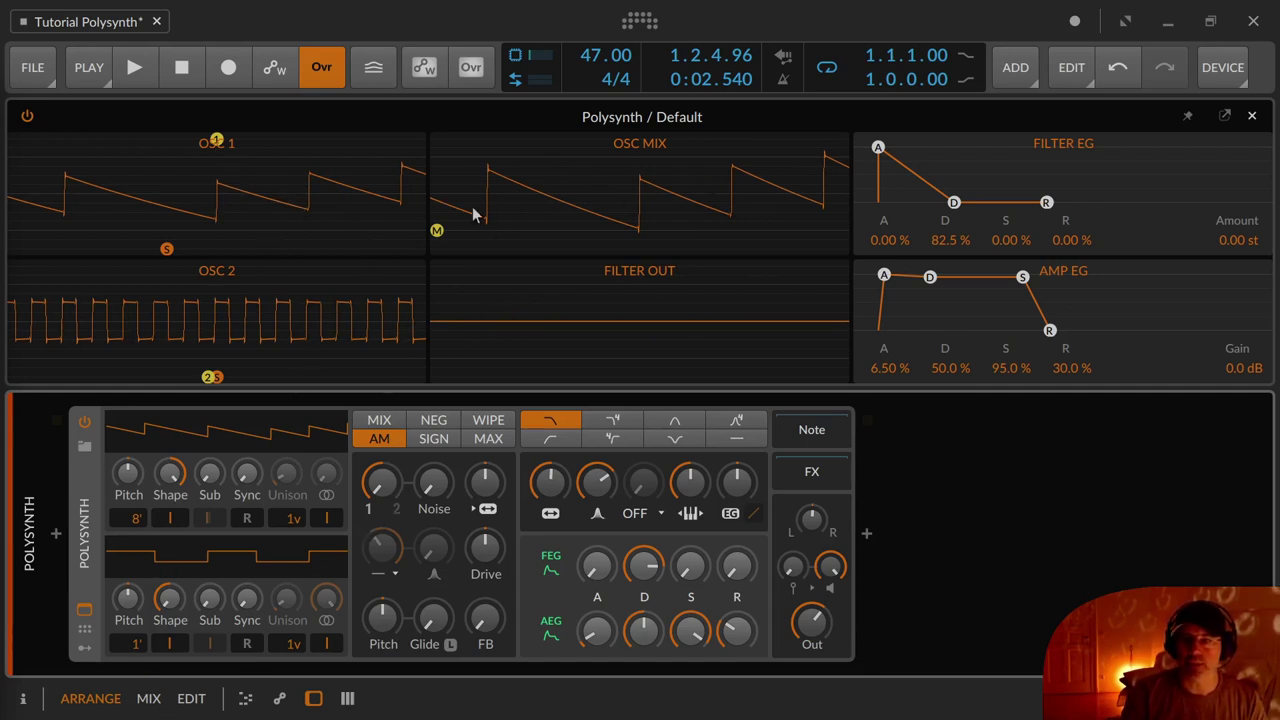
mouse_move(380, 482)
mouse_down()
mouse_move(380, 500)
mouse_move(380, 463)
mouse_up()
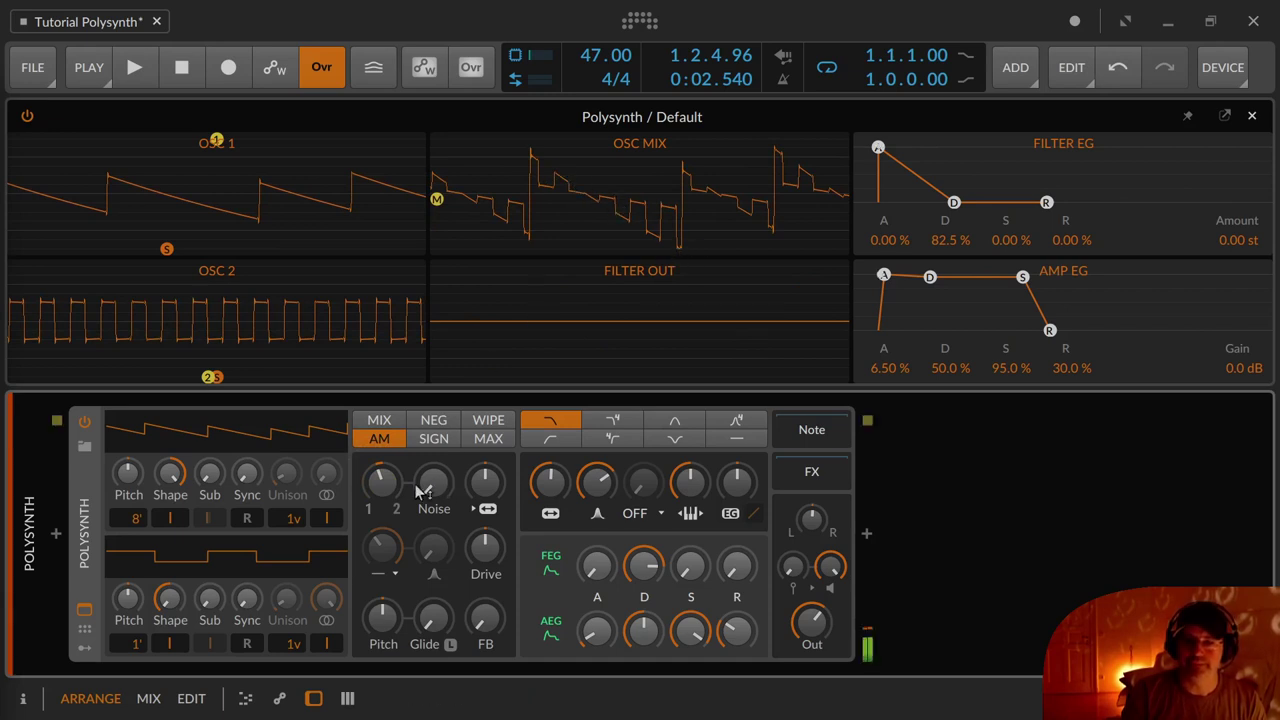
drag(382, 482, 382, 438)
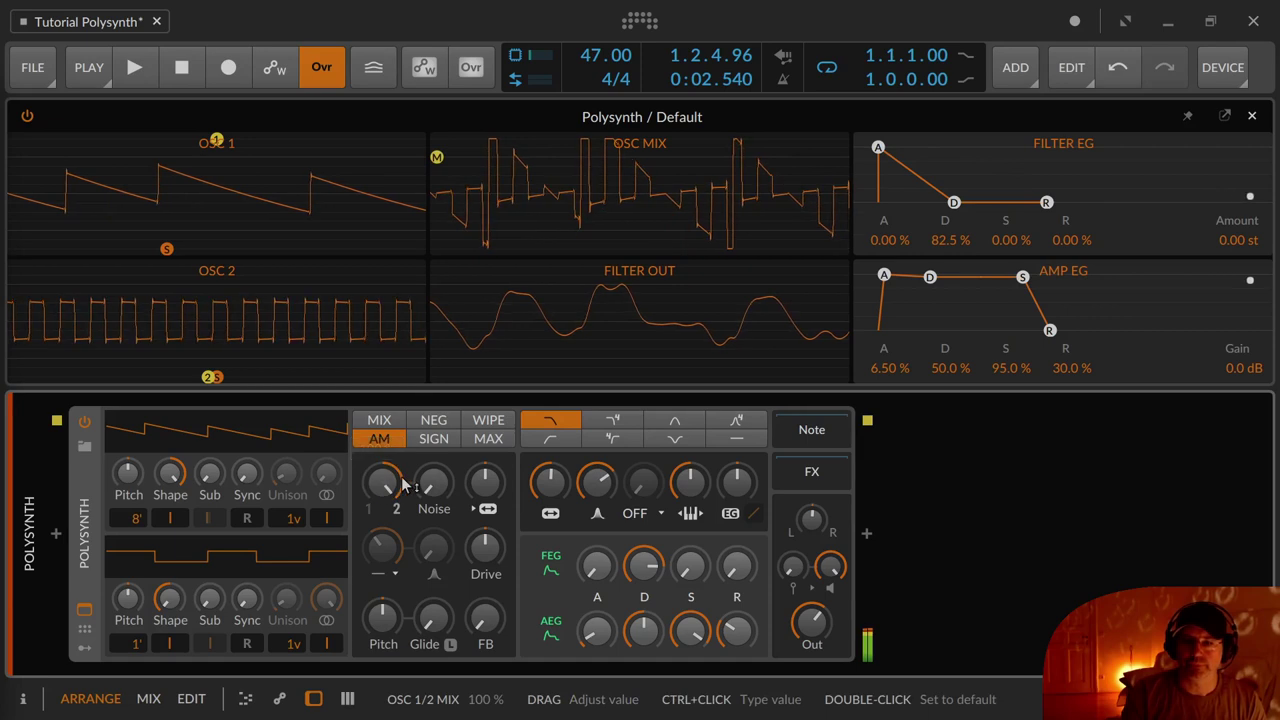
drag(405, 485, 405, 540)
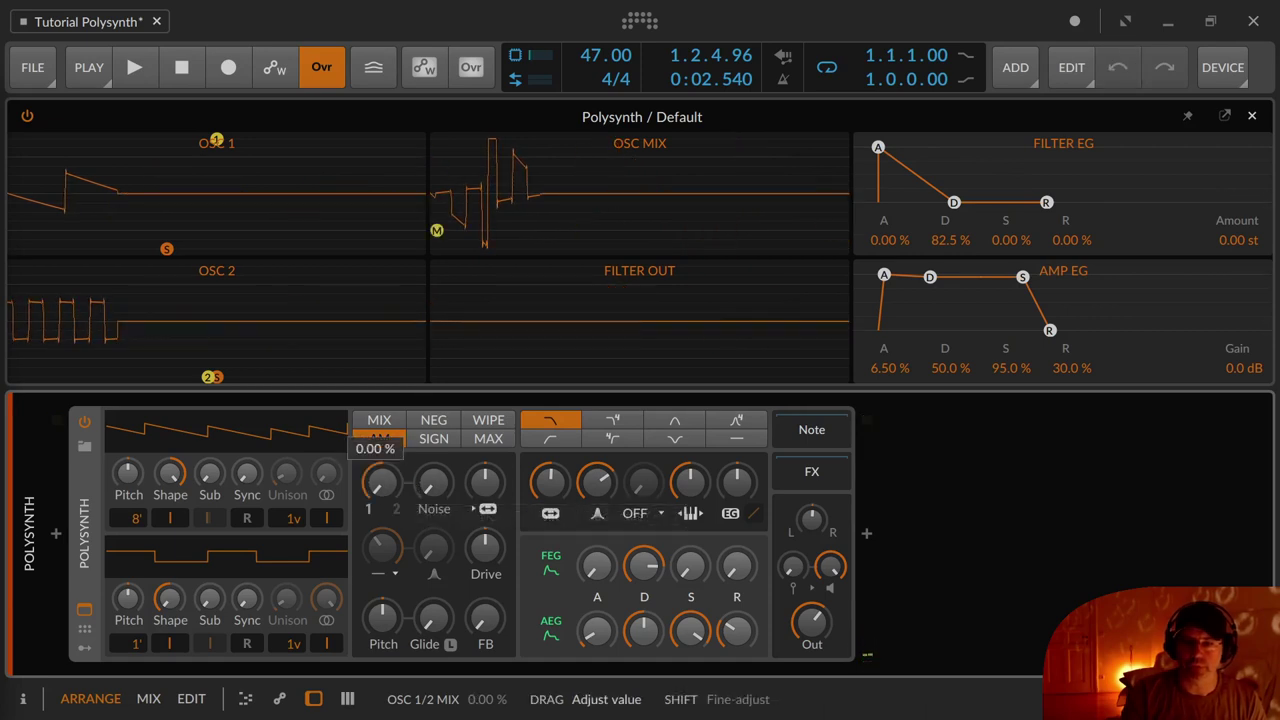
Switch the blend mode to SIGN and raise the mix to 100% with oscillator 1's shape set to 0%
click(436, 443)
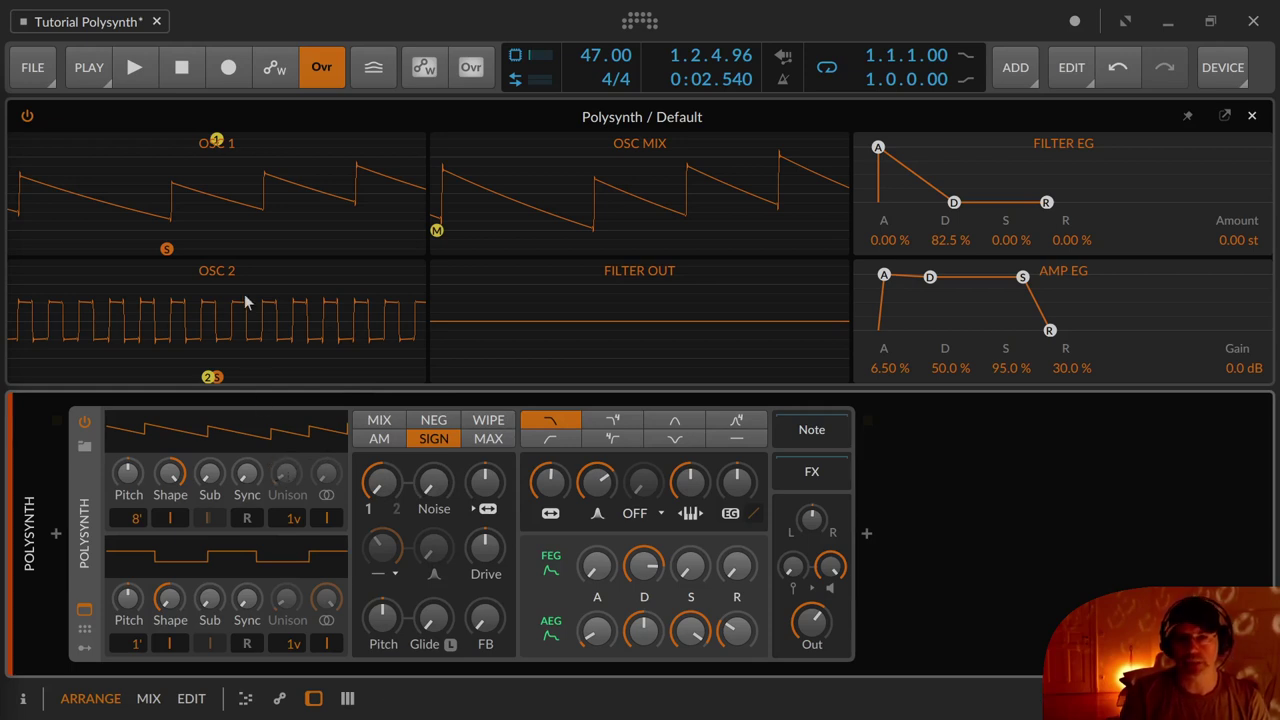
drag(170, 474, 170, 540)
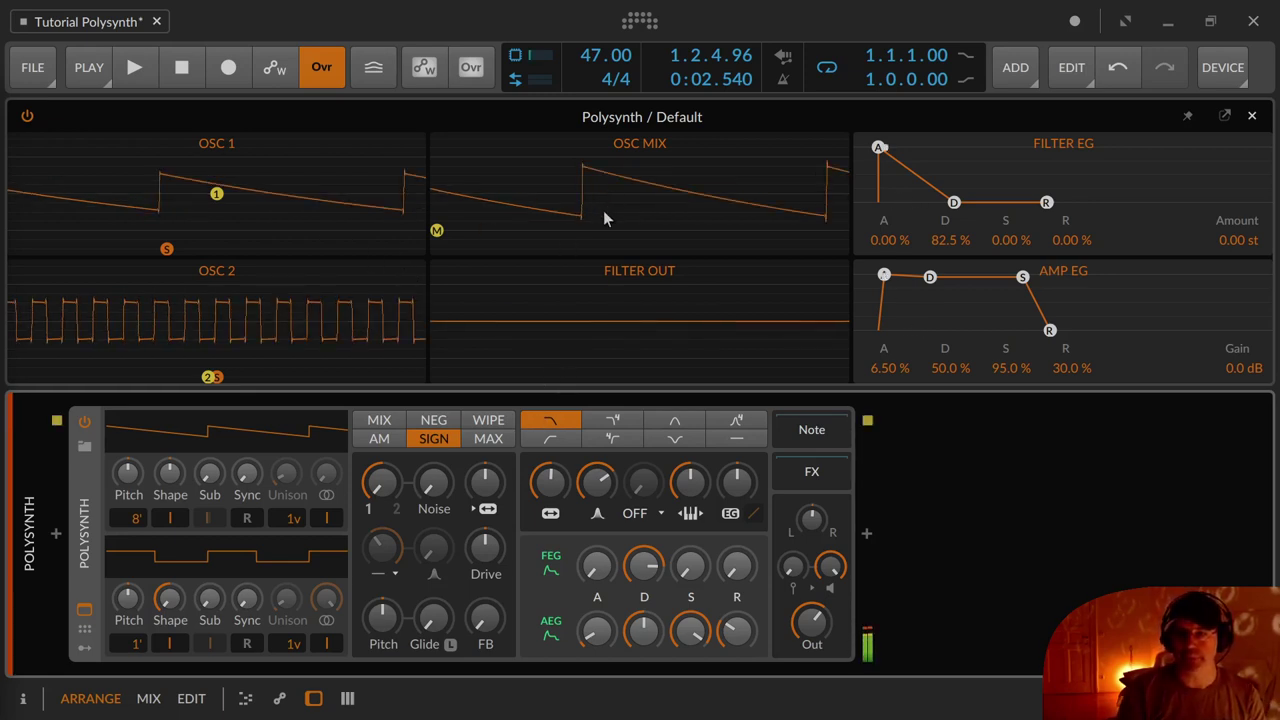
drag(381, 480, 381, 466)
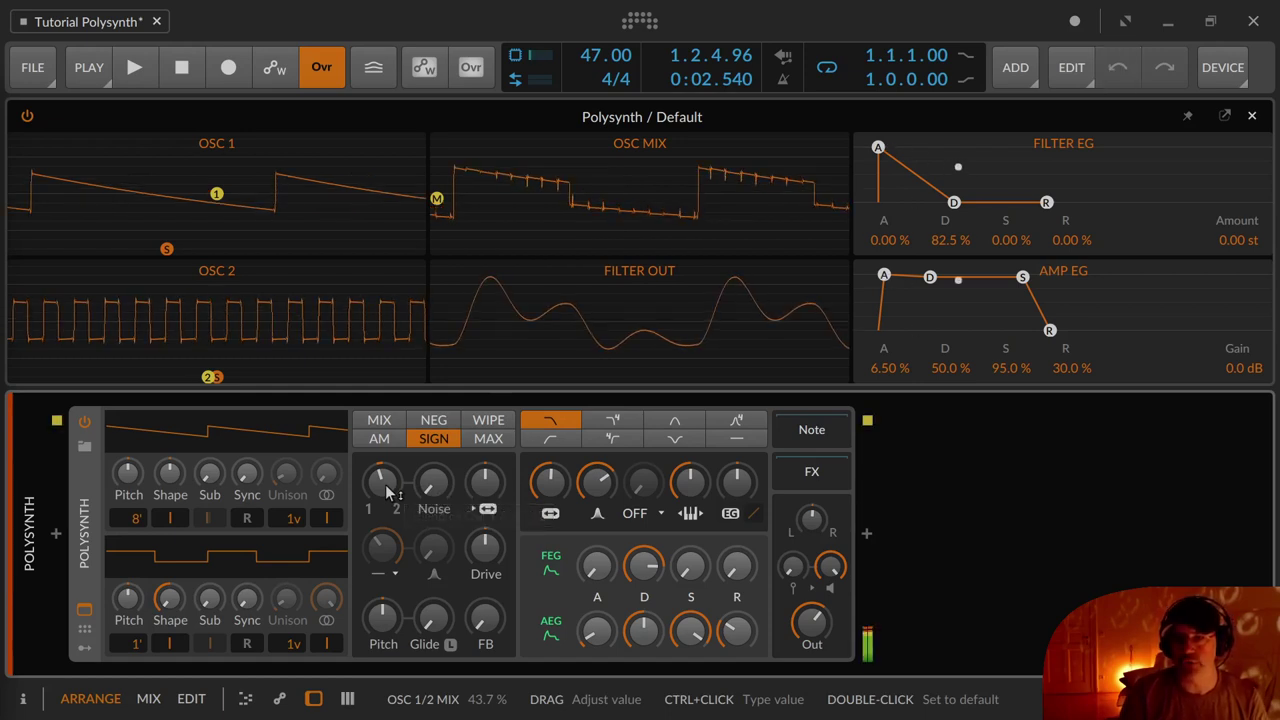
mouse_move(385, 484)
mouse_down()
mouse_move(385, 395)
mouse_move(388, 490)
mouse_up()
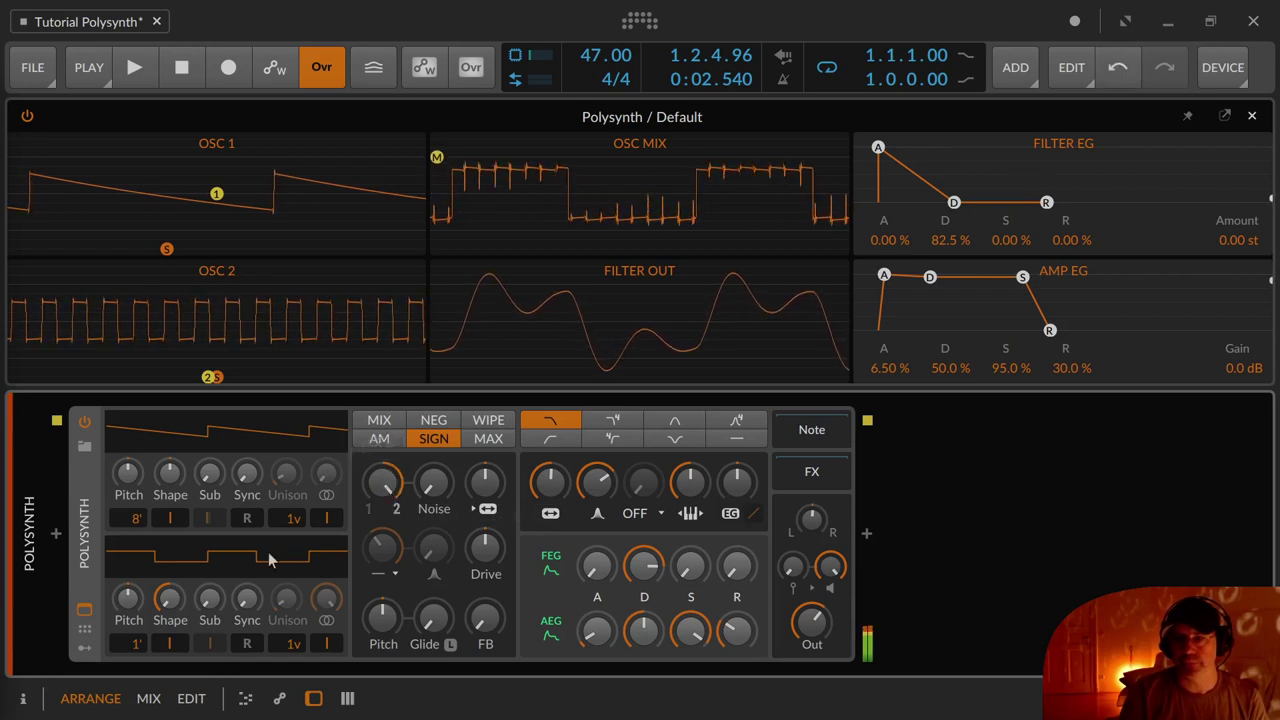
Set oscillator 2's octave to 8' and the mix to 66.6%, trying oscillator 1 at 4' before returning it to 8'
click(137, 645)
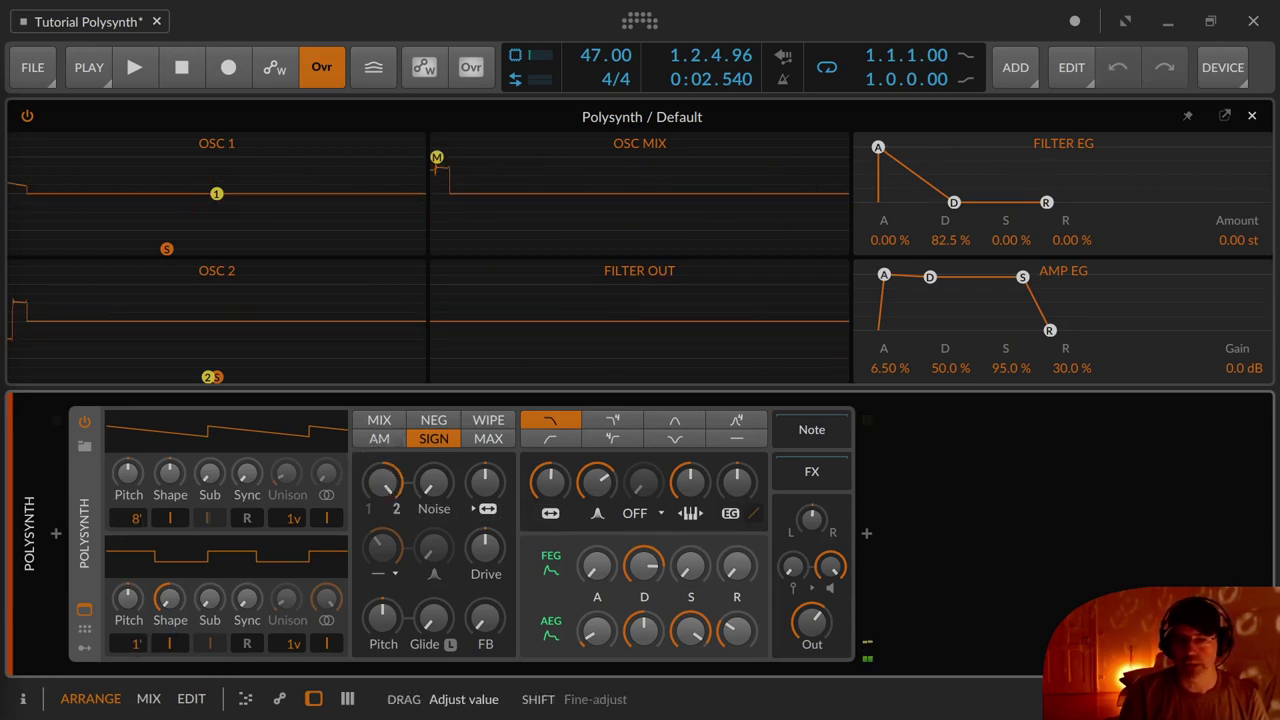
drag(137, 645, 137, 645)
drag(136, 518, 136, 518)
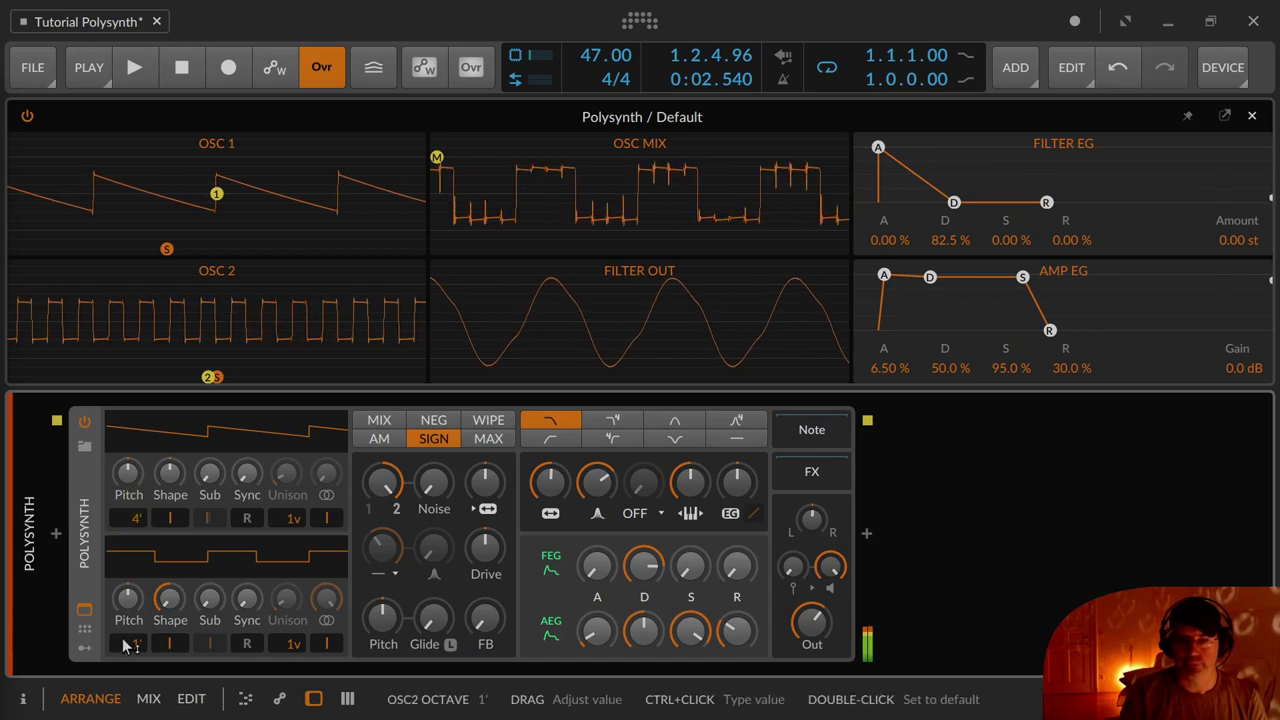
drag(137, 645, 137, 645)
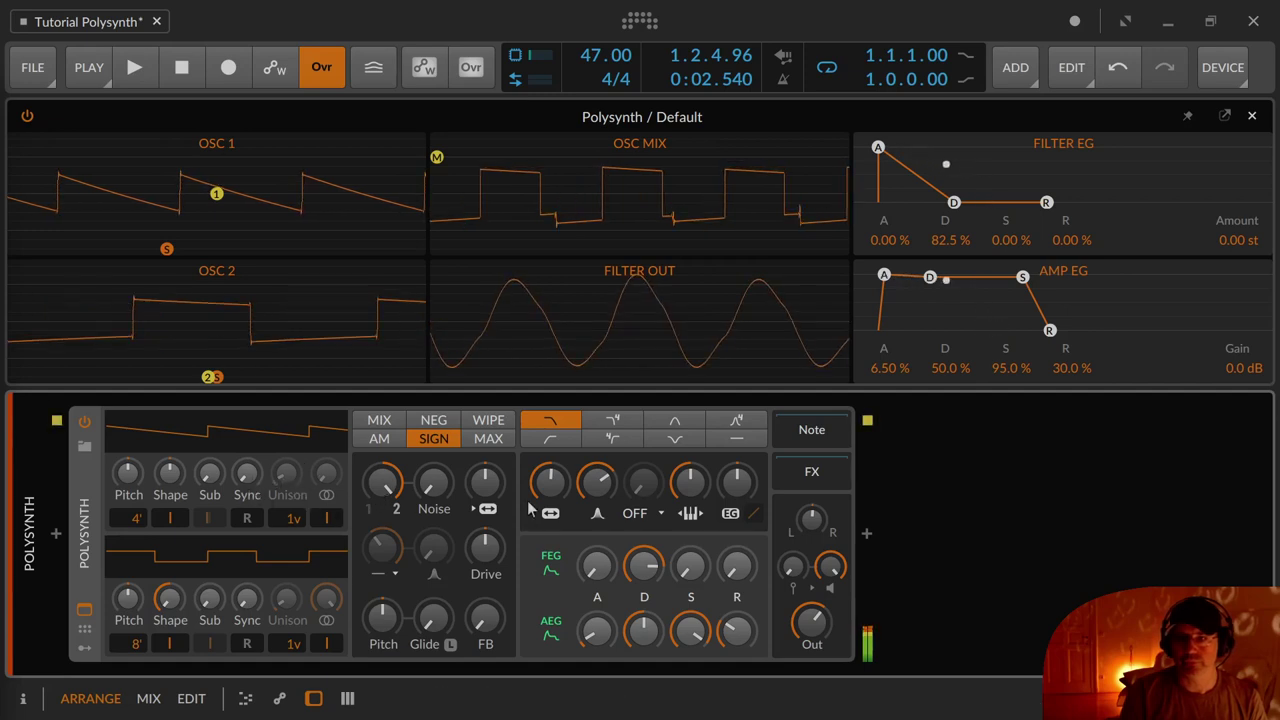
mouse_move(383, 483)
mouse_down()
mouse_move(383, 539)
mouse_move(383, 499)
mouse_up()
mouse_move(136, 518)
mouse_down()
mouse_move(136, 536)
mouse_move(136, 512)
mouse_up()
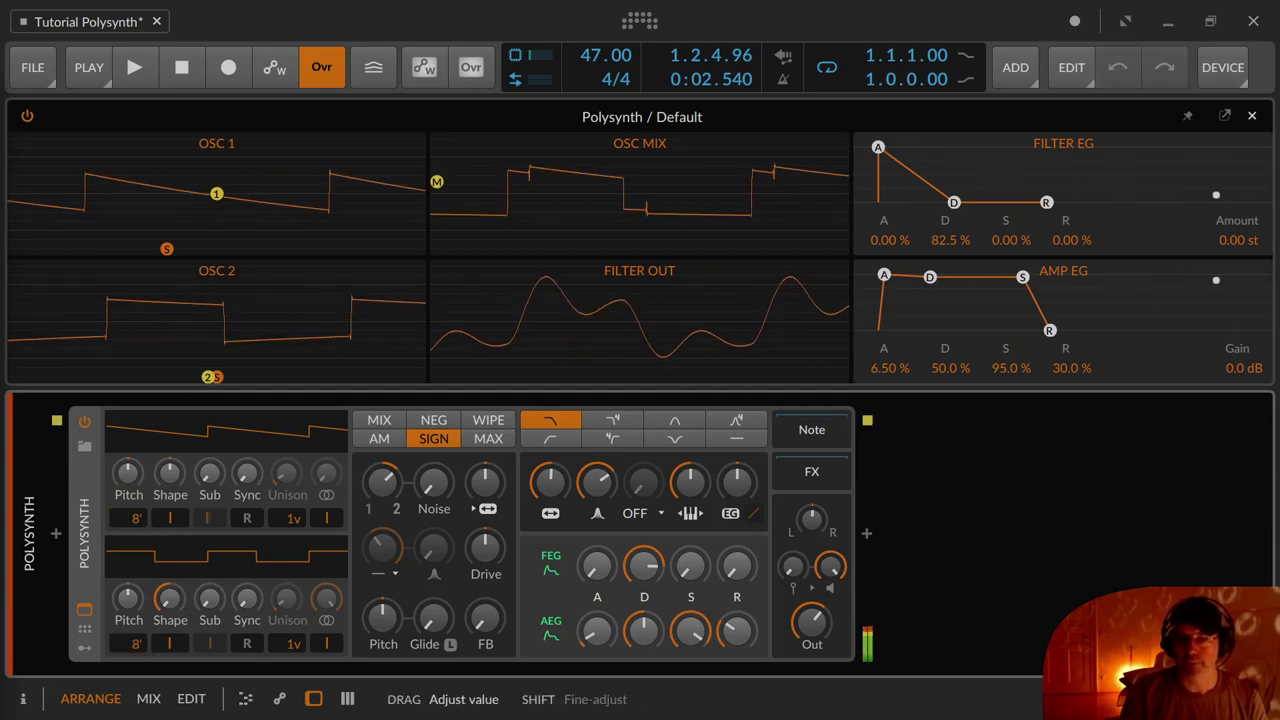
Widen oscillator 2's pulse and raise the oscillator mix to 100% in SIGN mode
drag(246, 600, 246, 556)
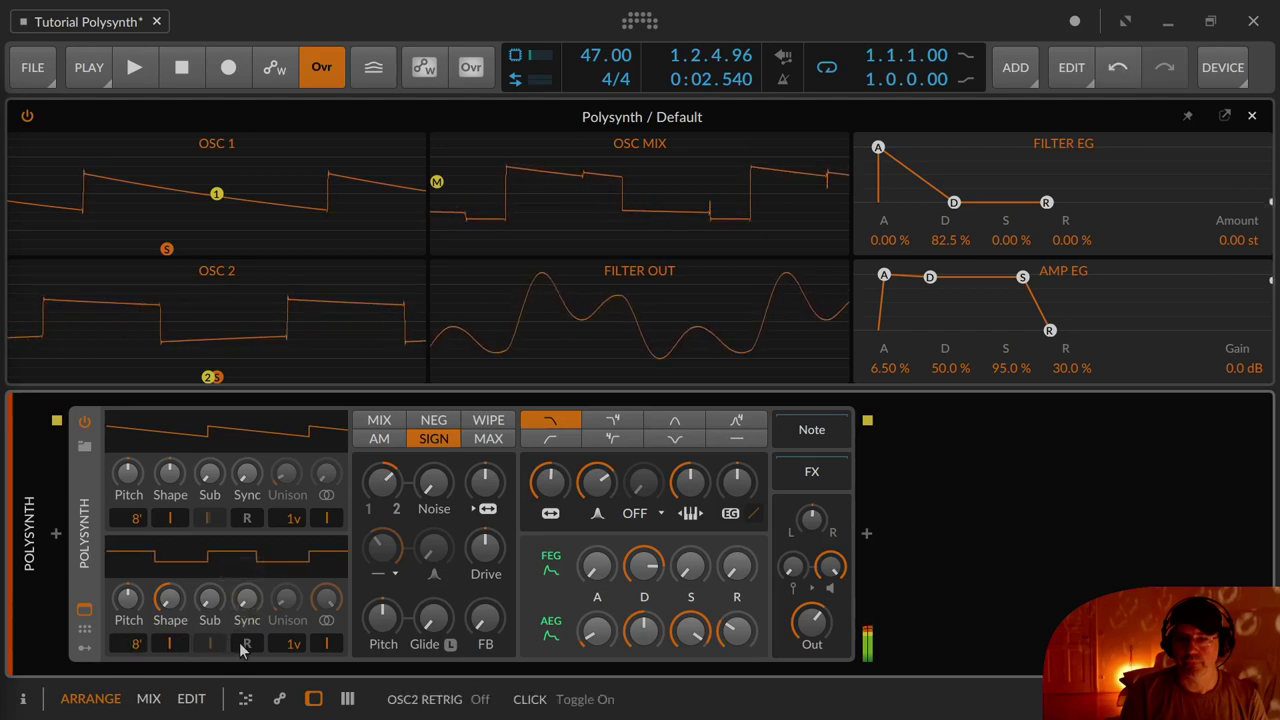
drag(171, 645, 171, 631)
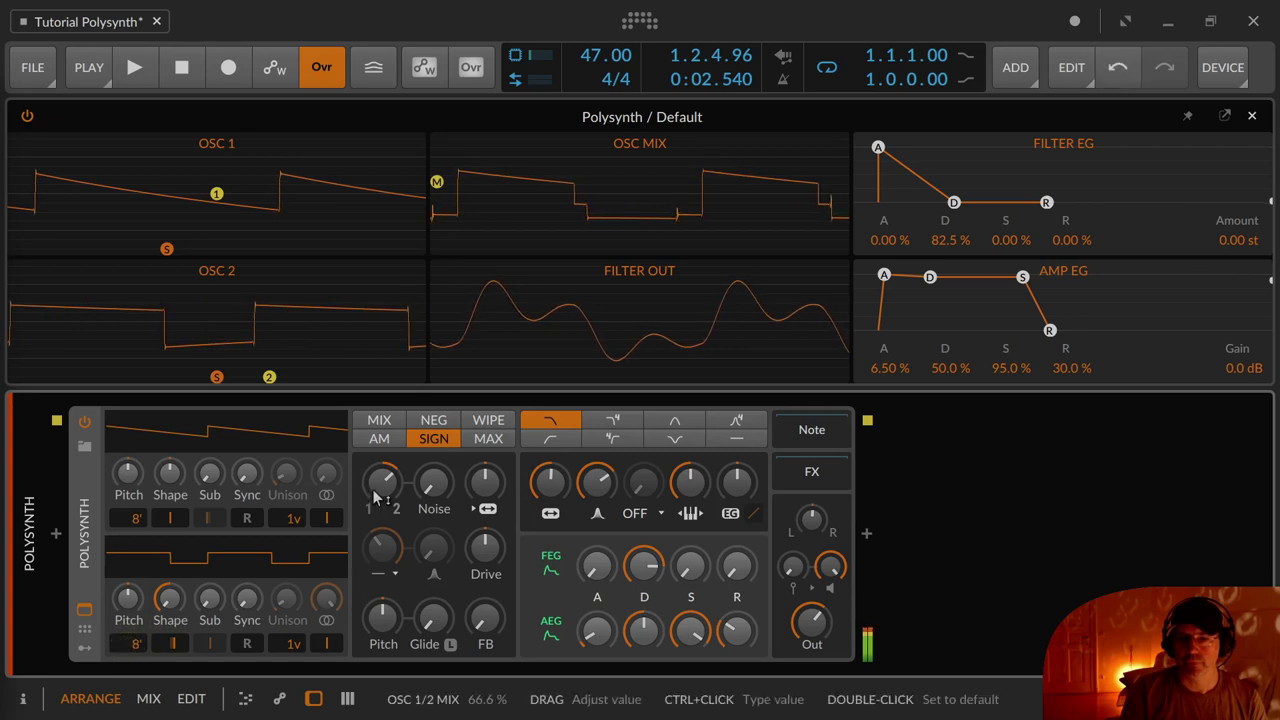
mouse_move(377, 497)
mouse_down()
mouse_move(377, 470)
mouse_move(377, 545)
mouse_move(377, 495)
mouse_up()
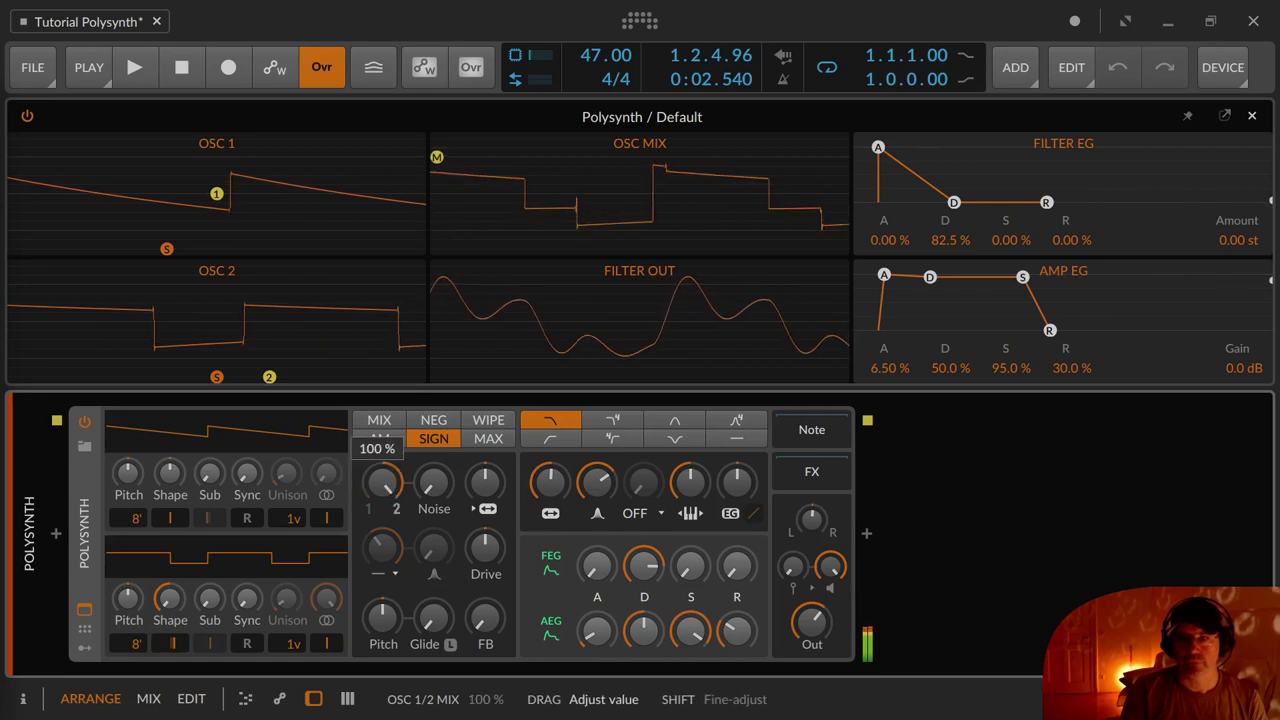
Switch the blend mode to MAX with the mix at 0%, and give oscillator 2 a sawtooth shape with its default pulse width
click(487, 438)
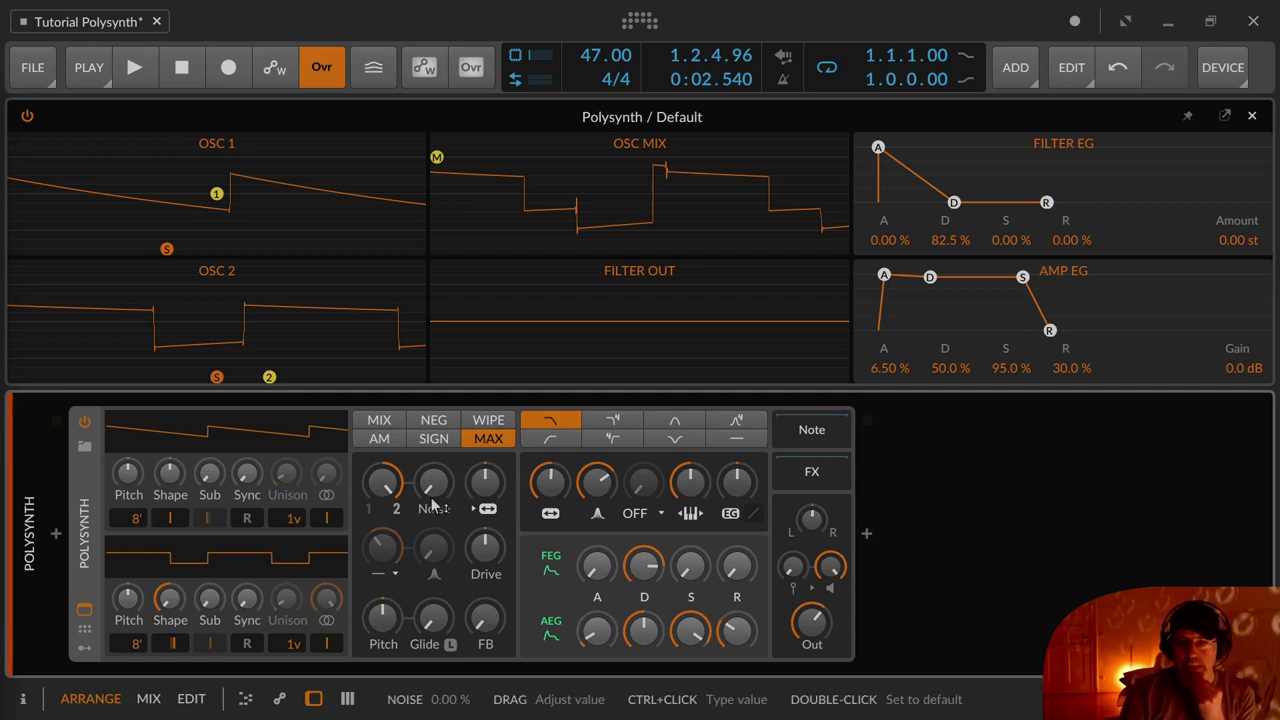
drag(383, 478, 383, 520)
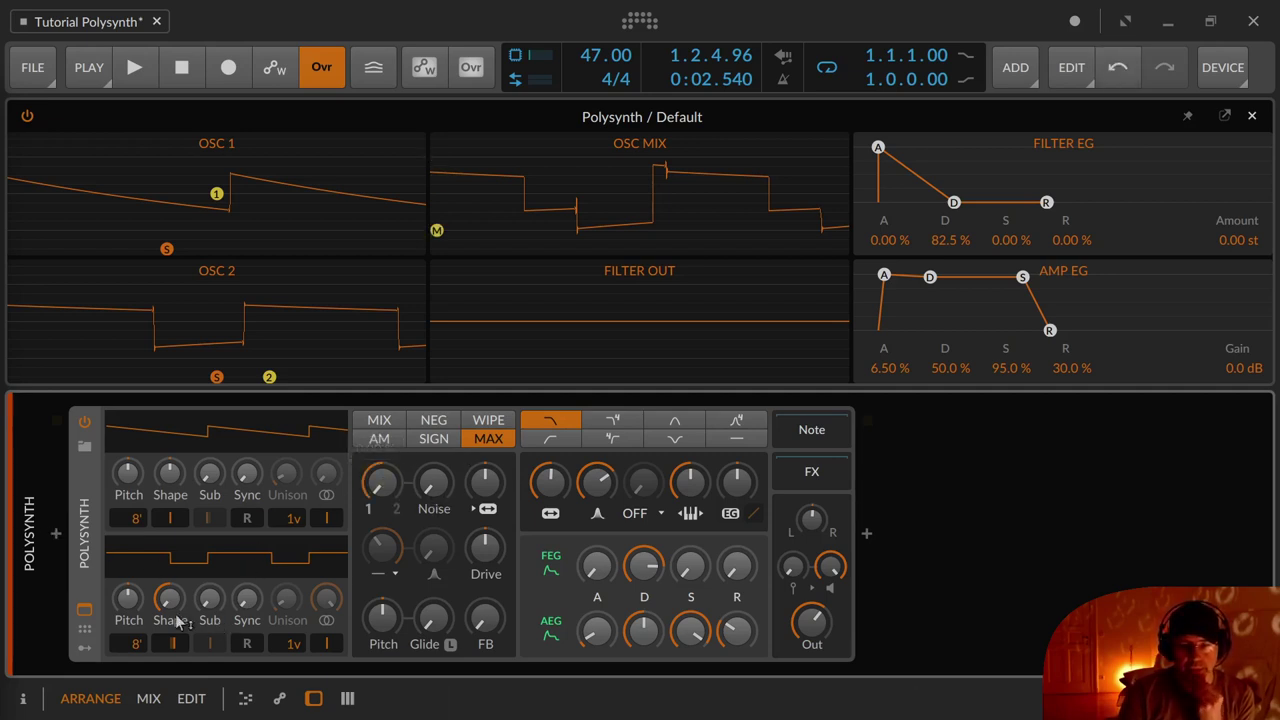
drag(168, 603, 181, 557)
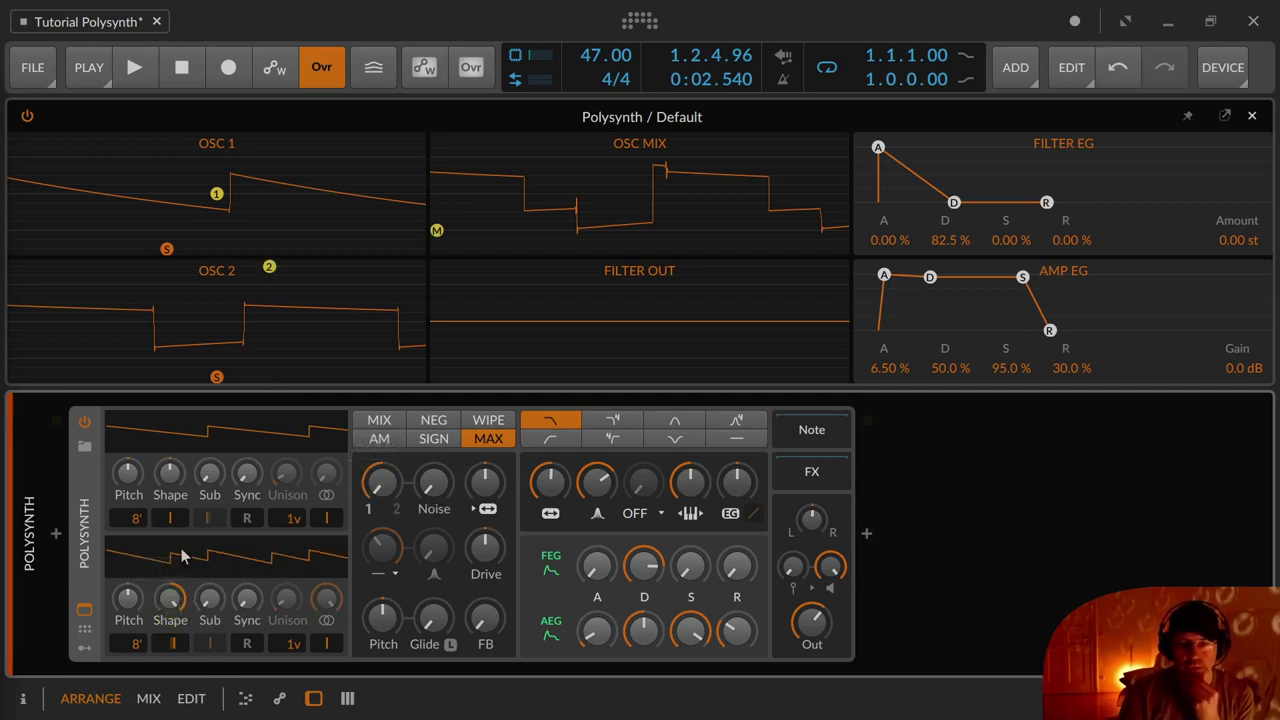
double_click(175, 646)
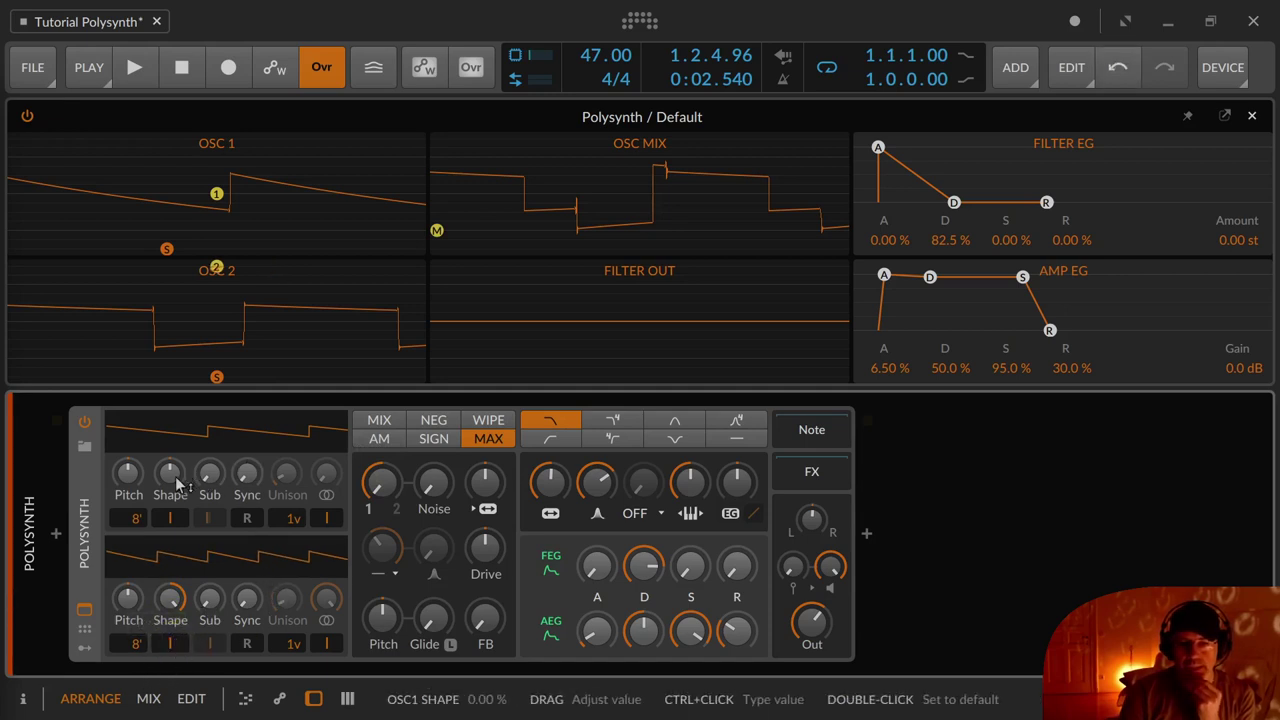
With oscillator 1's shape at -100% and oscillator 2's octave at 4', raise the oscillator mix to 90.6%
drag(182, 484, 182, 560)
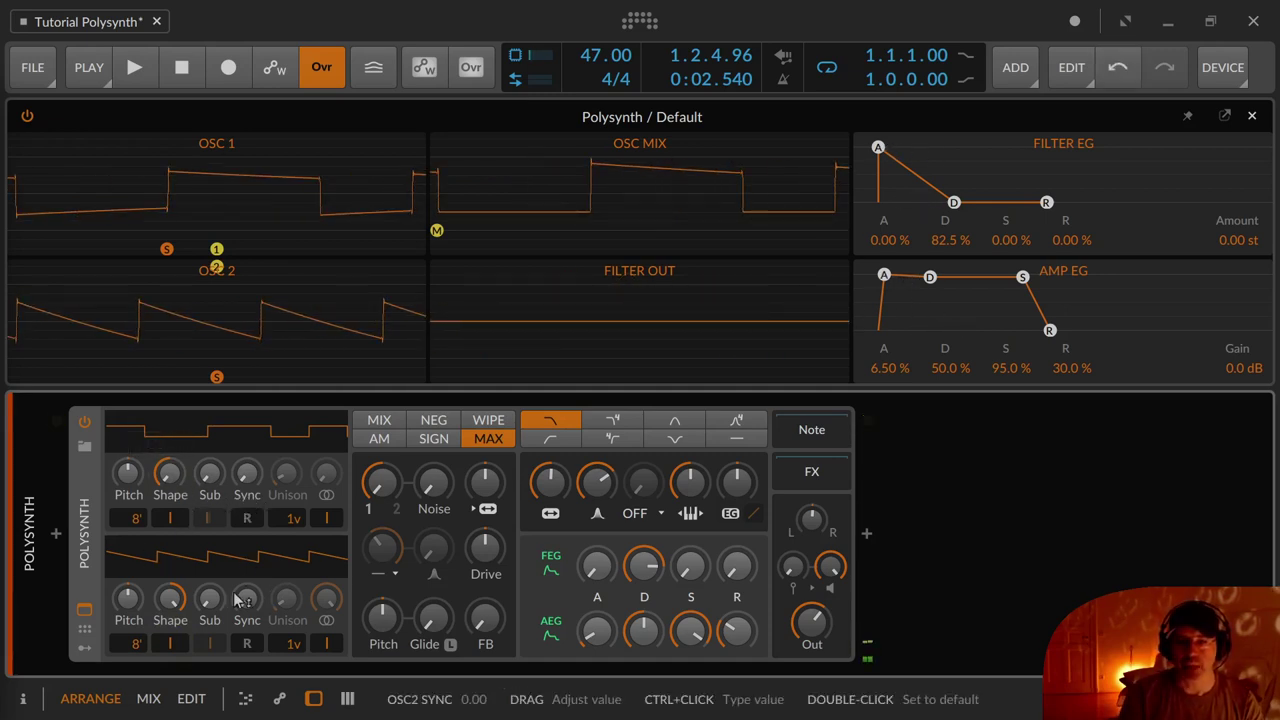
drag(137, 643, 137, 643)
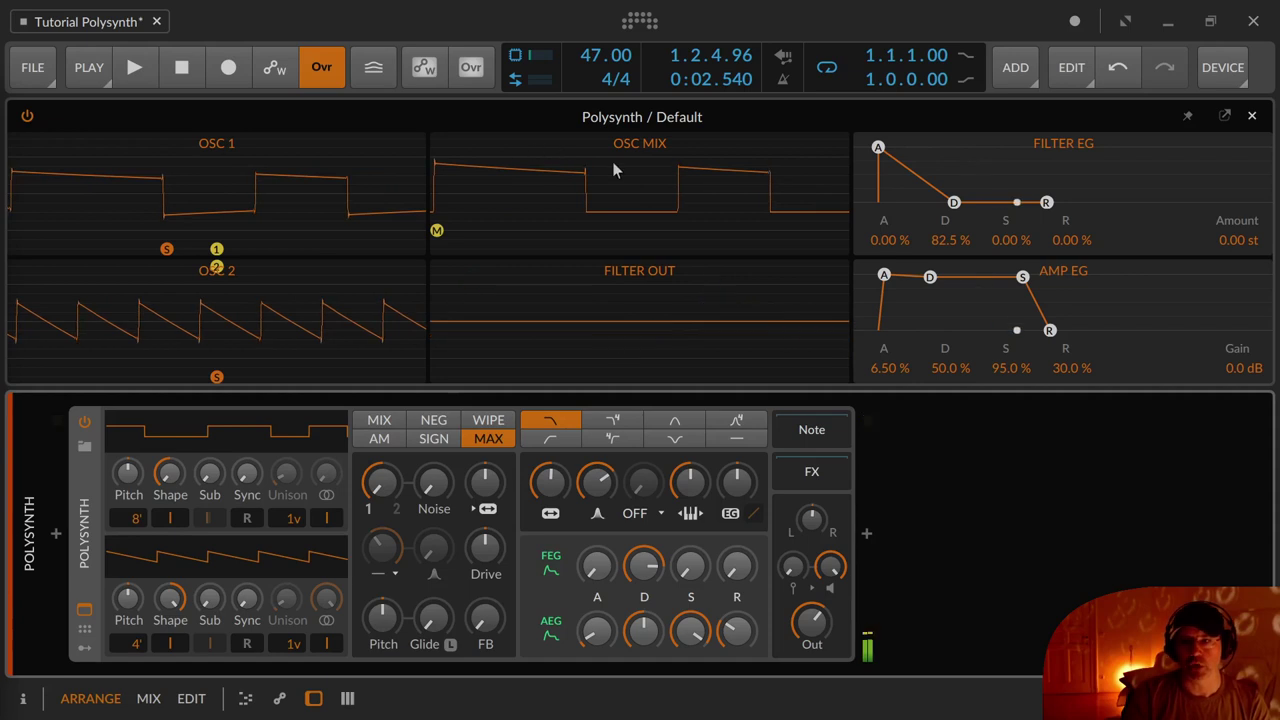
drag(380, 483, 380, 419)
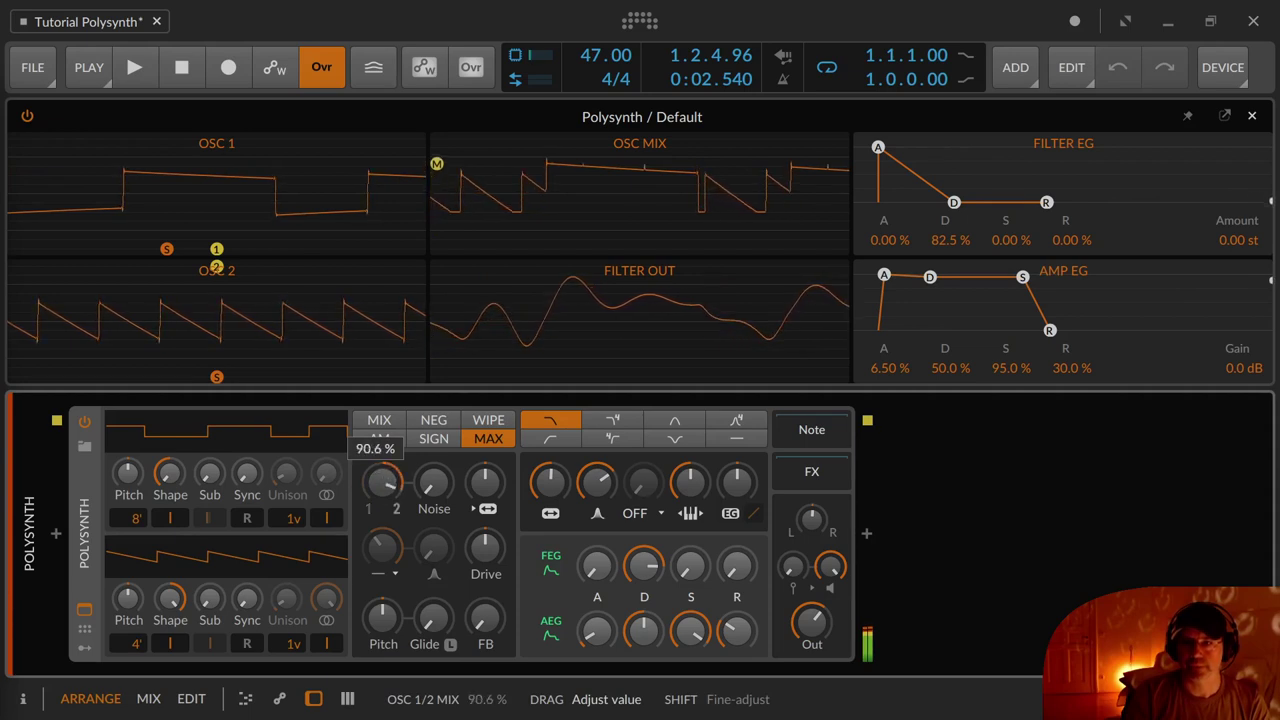
Return oscillator 2's octave to 8', bring the mix down to 0% and raise oscillator 1's octave to 4'
drag(383, 488, 381, 530)
mouse_move(136, 643)
mouse_down()
mouse_move(136, 660)
mouse_move(136, 646)
mouse_up()
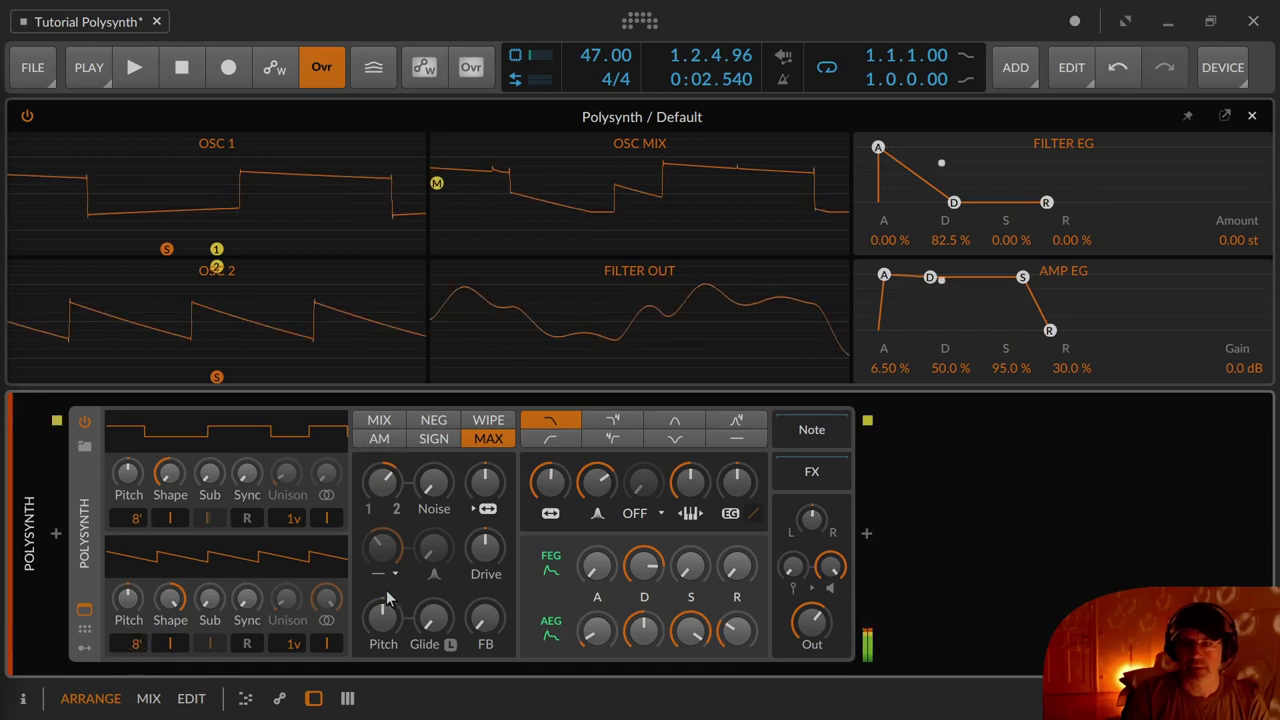
drag(383, 483, 383, 544)
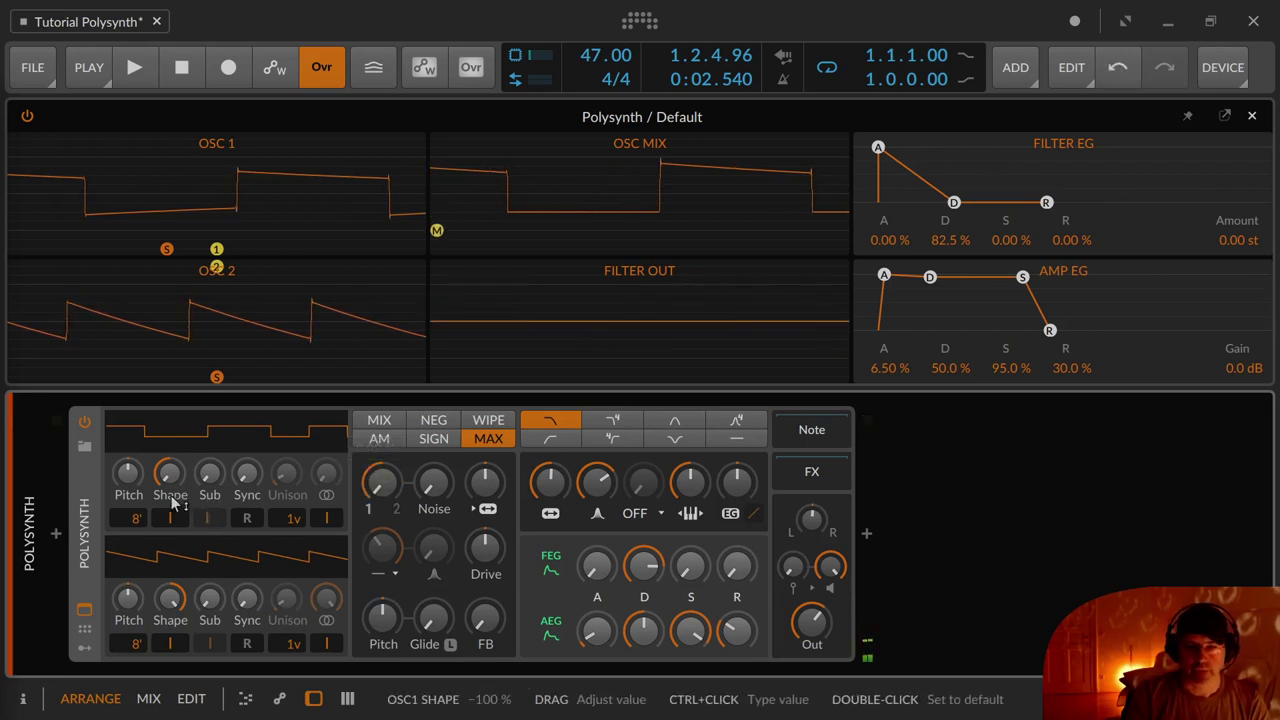
drag(148, 522, 148, 500)
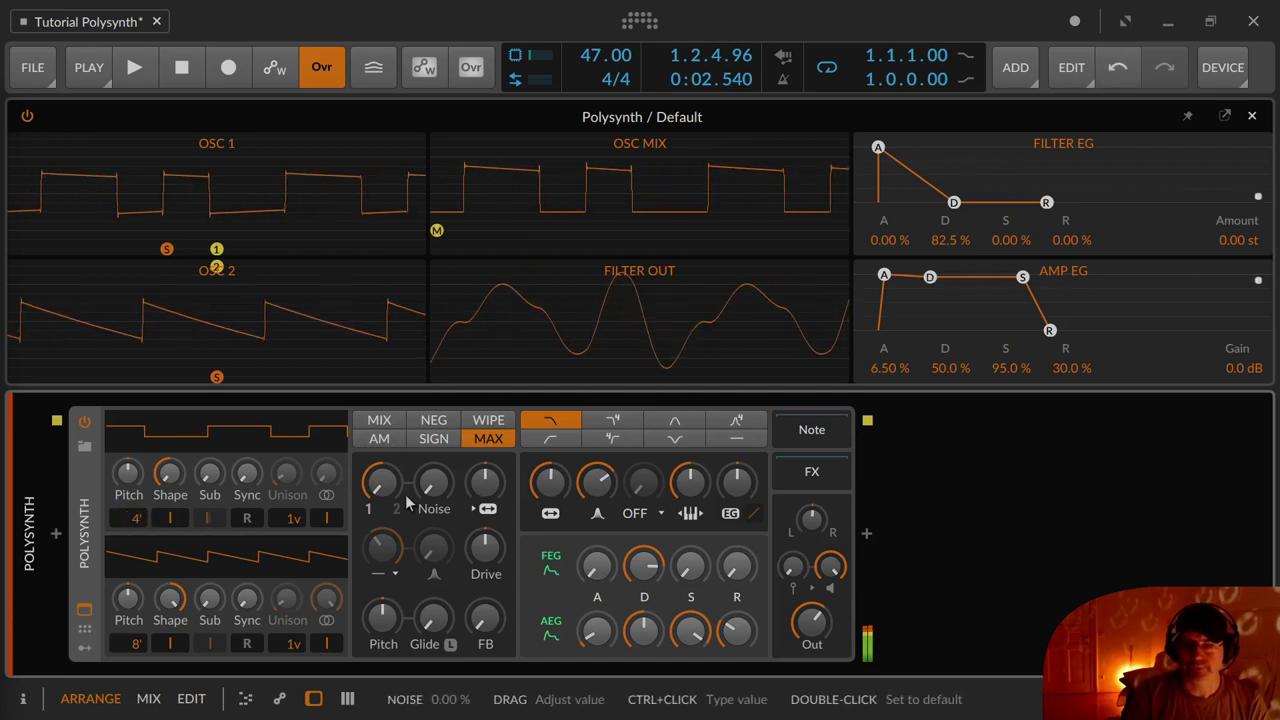
mouse_move(379, 483)
mouse_down()
mouse_move(379, 420)
mouse_move(379, 485)
mouse_up()
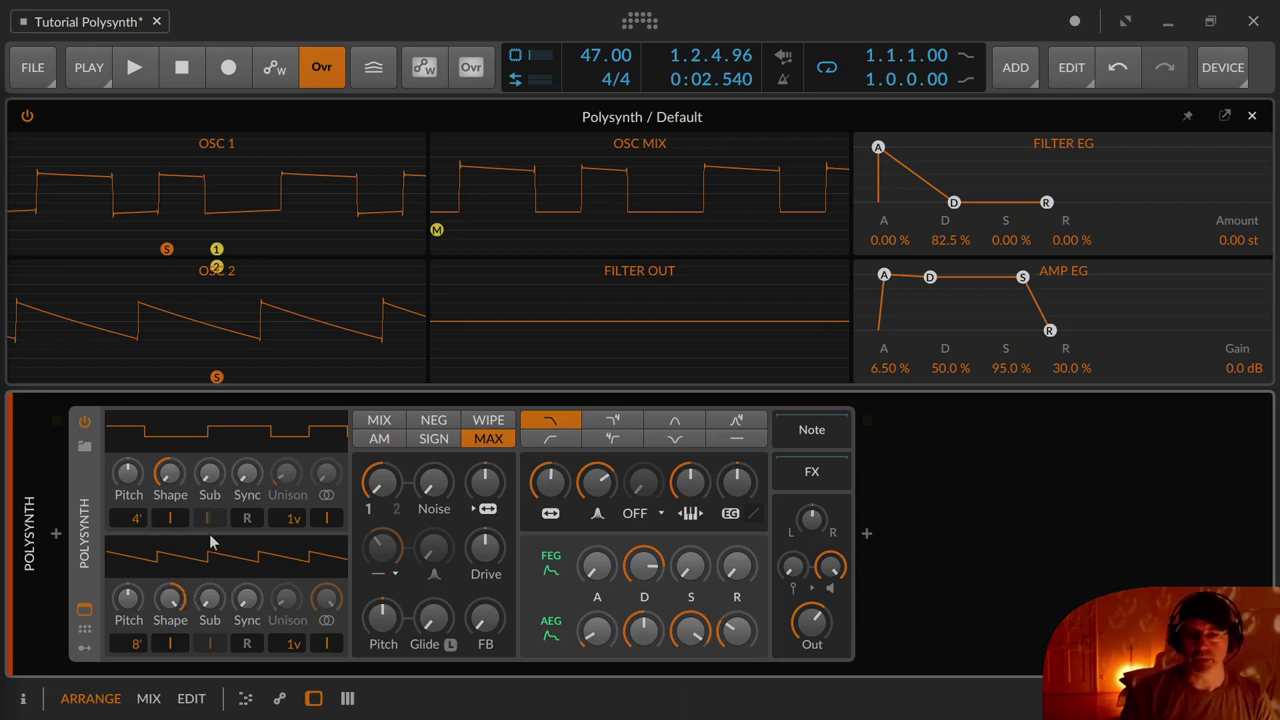
Switch the blend mode to MIX and try a 16.6% noise level before returning the noise to 0%
click(378, 421)
mouse_move(380, 480)
mouse_down()
mouse_move(380, 455)
mouse_move(380, 475)
mouse_move(433, 482)
mouse_move(433, 462)
mouse_up()
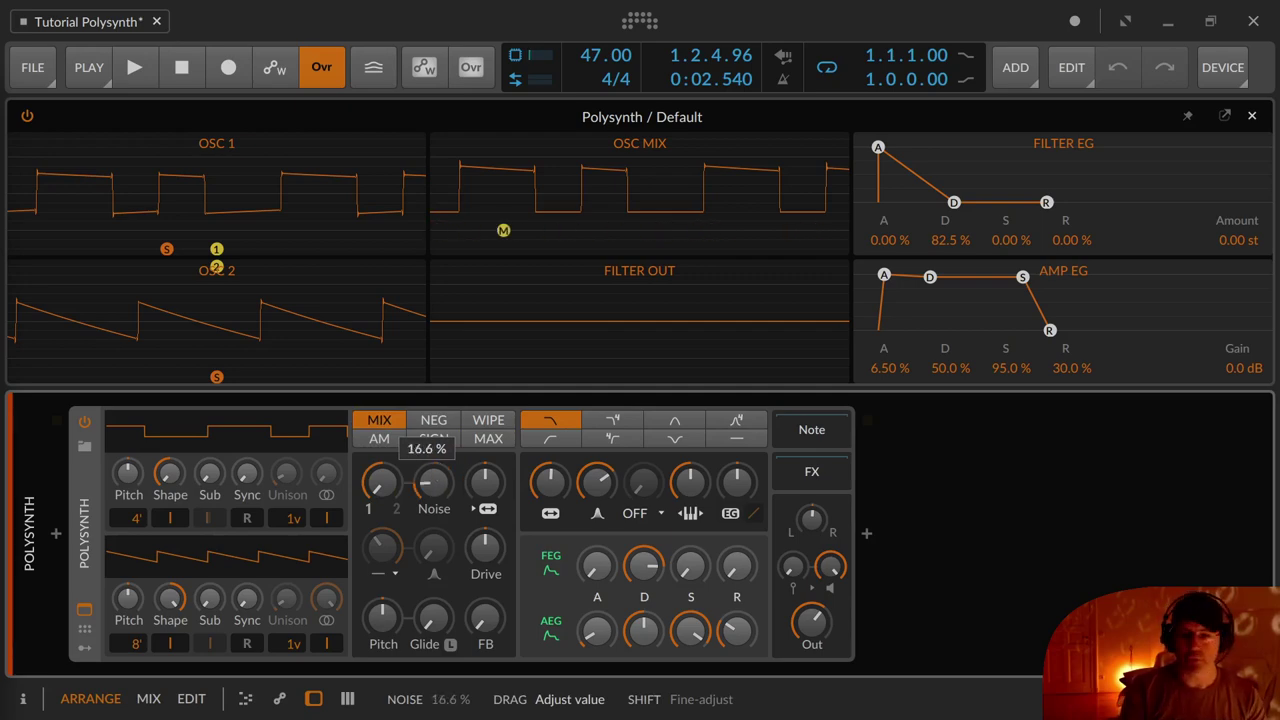
mouse_move(433, 483)
mouse_down()
mouse_move(433, 442)
mouse_move(433, 489)
mouse_up()
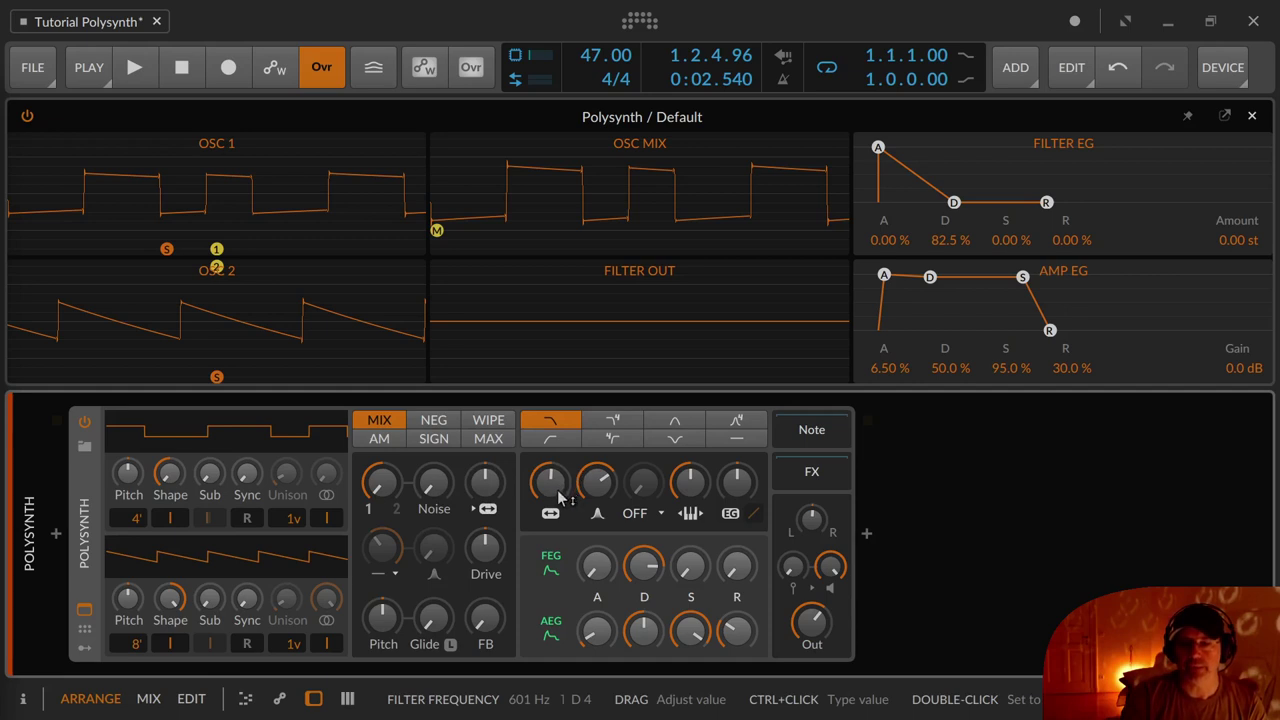
Lower the filter frequency to 158 Hz and try negative and positive amounts of filter oscillator FM
click(485, 484)
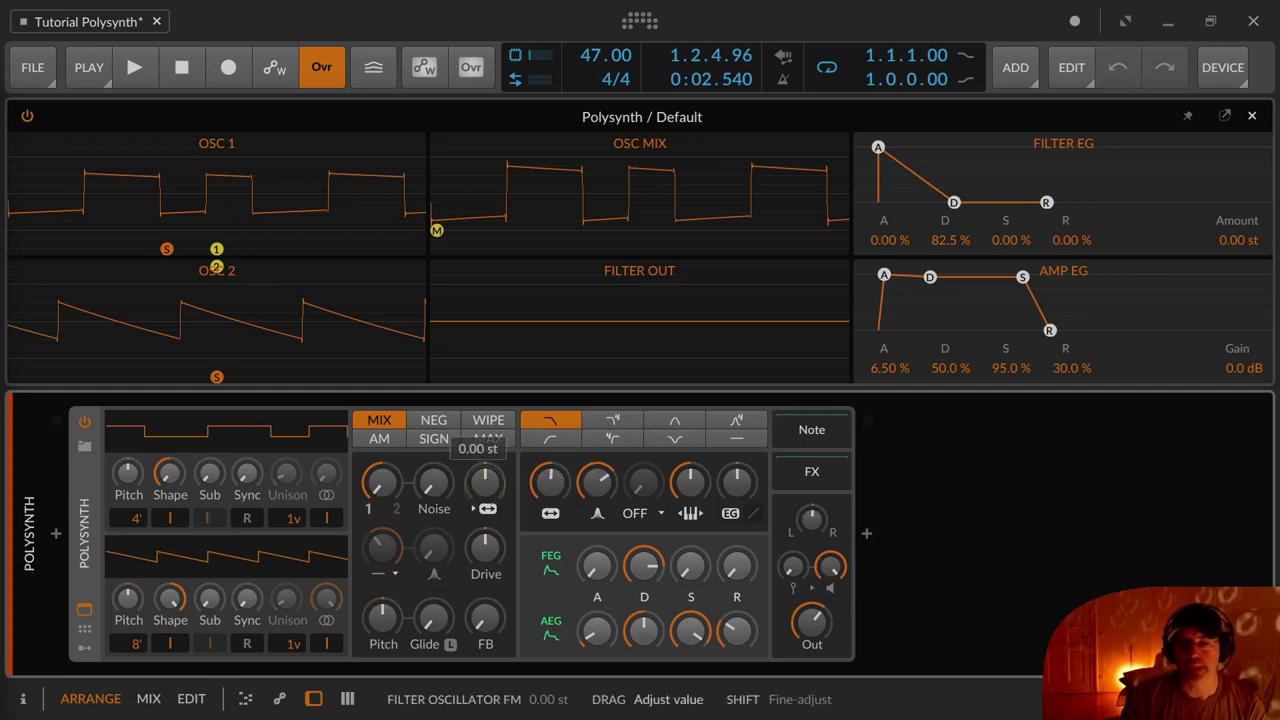
drag(485, 484, 485, 531)
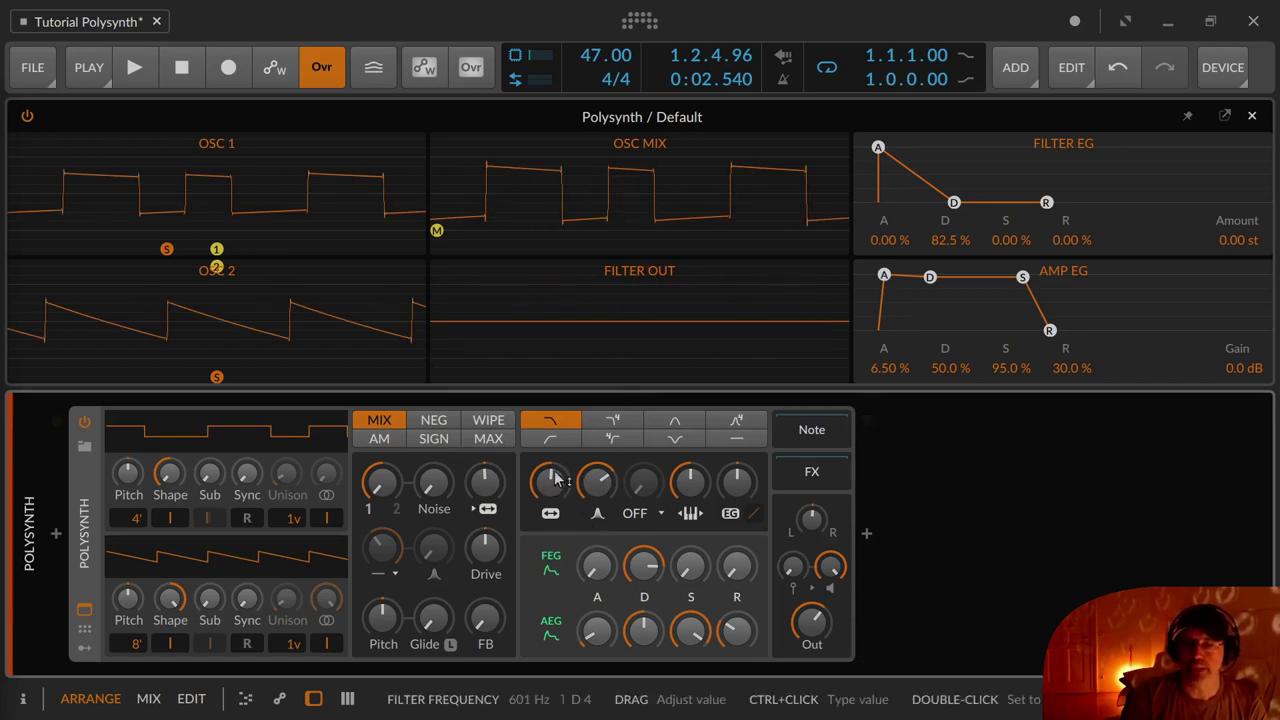
drag(548, 490, 548, 522)
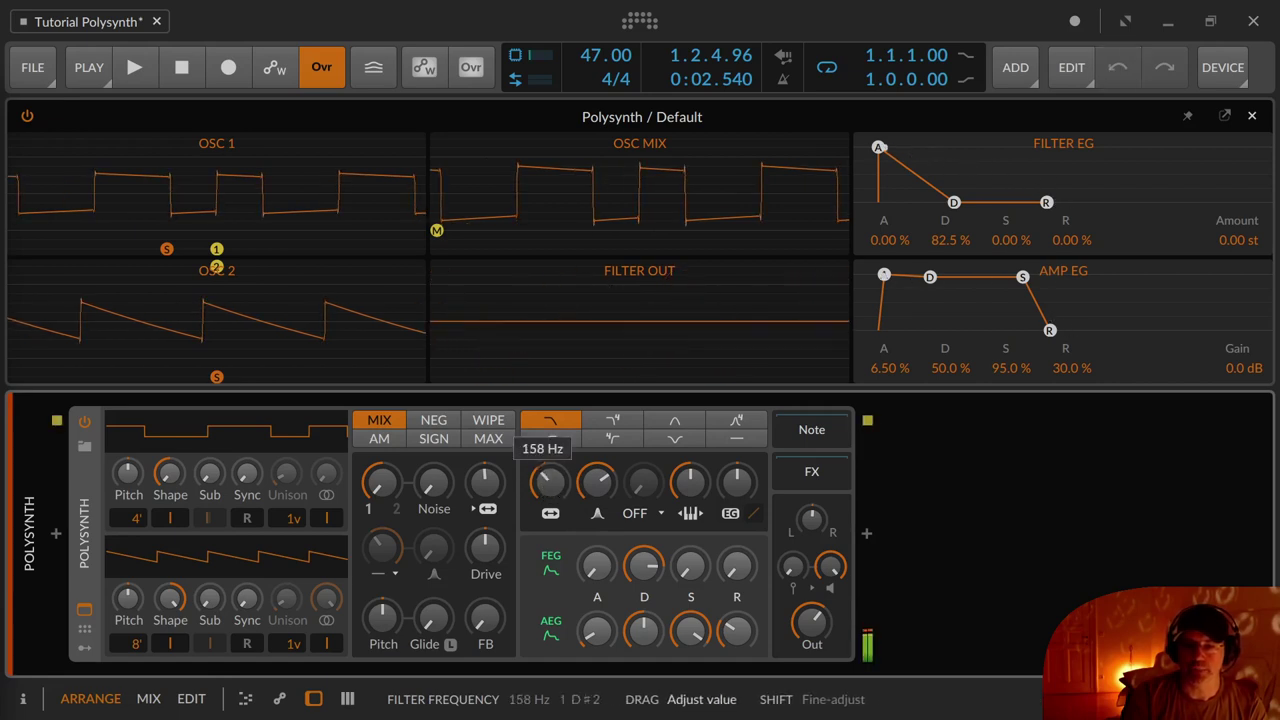
drag(485, 484, 485, 472)
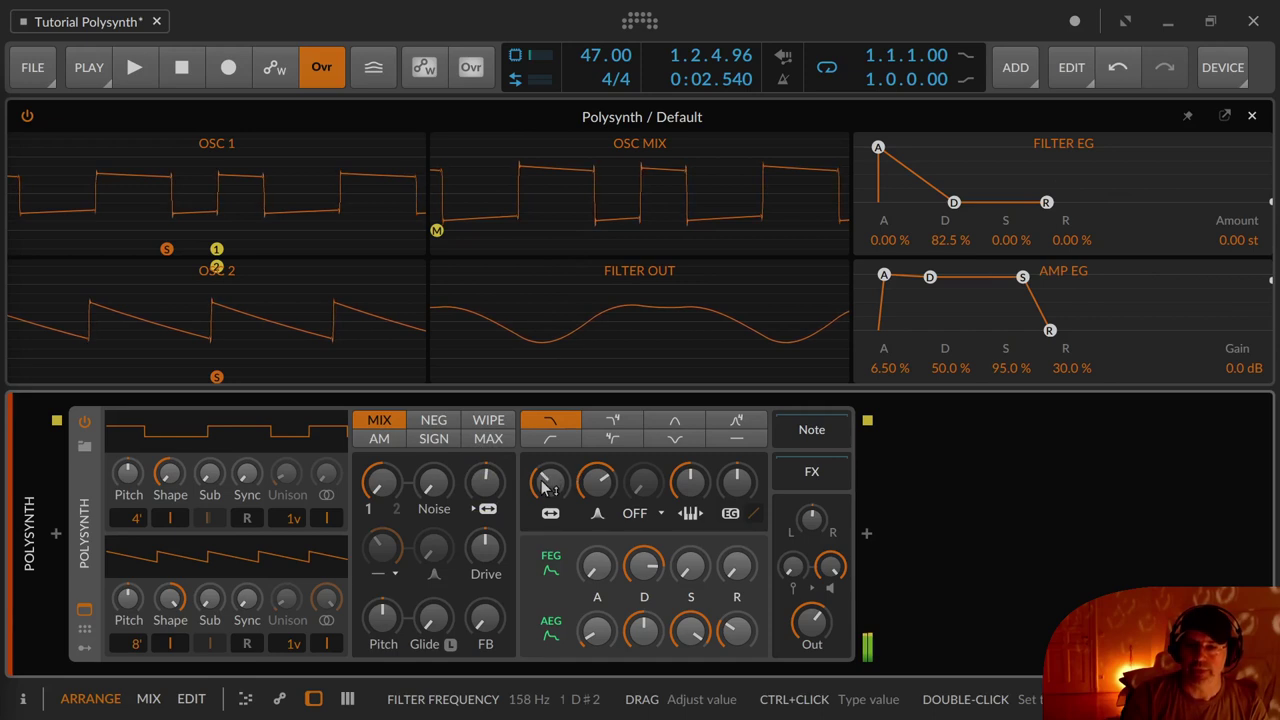
drag(485, 480, 473, 307)
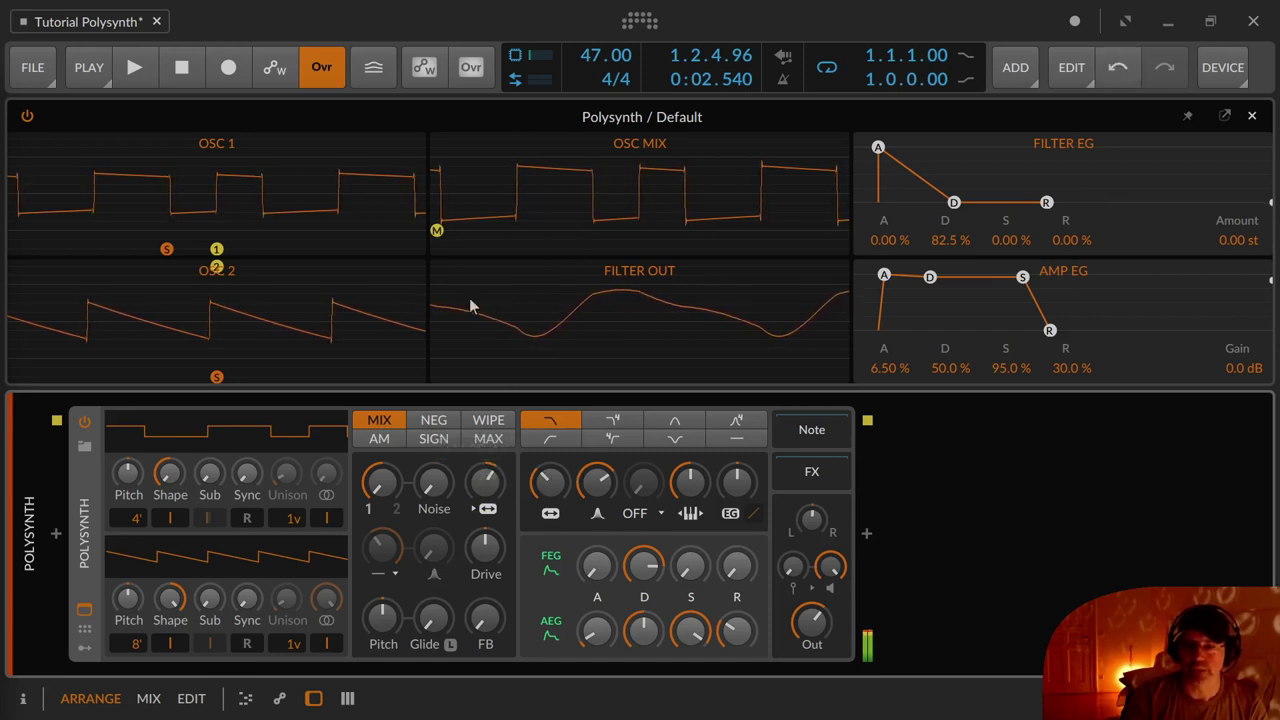
drag(485, 482, 485, 660)
Give oscillator 1 a sawtooth shape, then vary the filter oscillator FM before resetting it to 0.00 st
drag(170, 475, 170, 320)
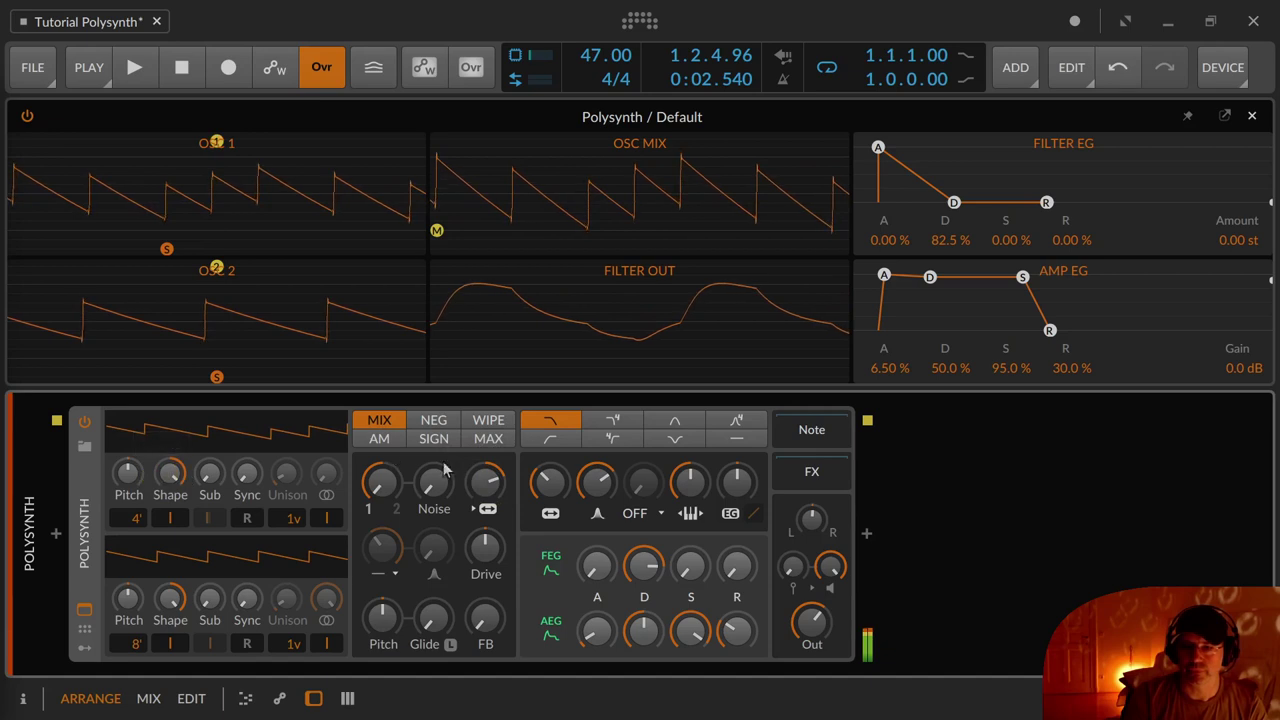
drag(487, 482, 518, 256)
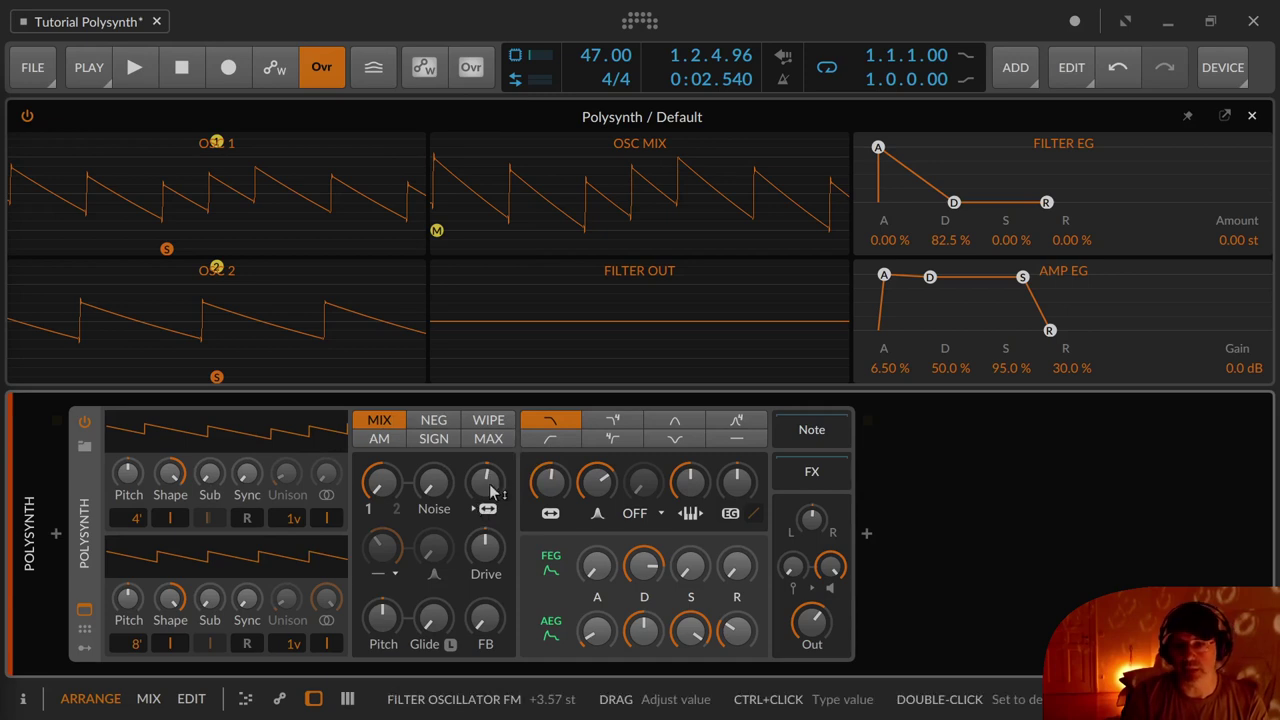
drag(488, 492, 488, 494)
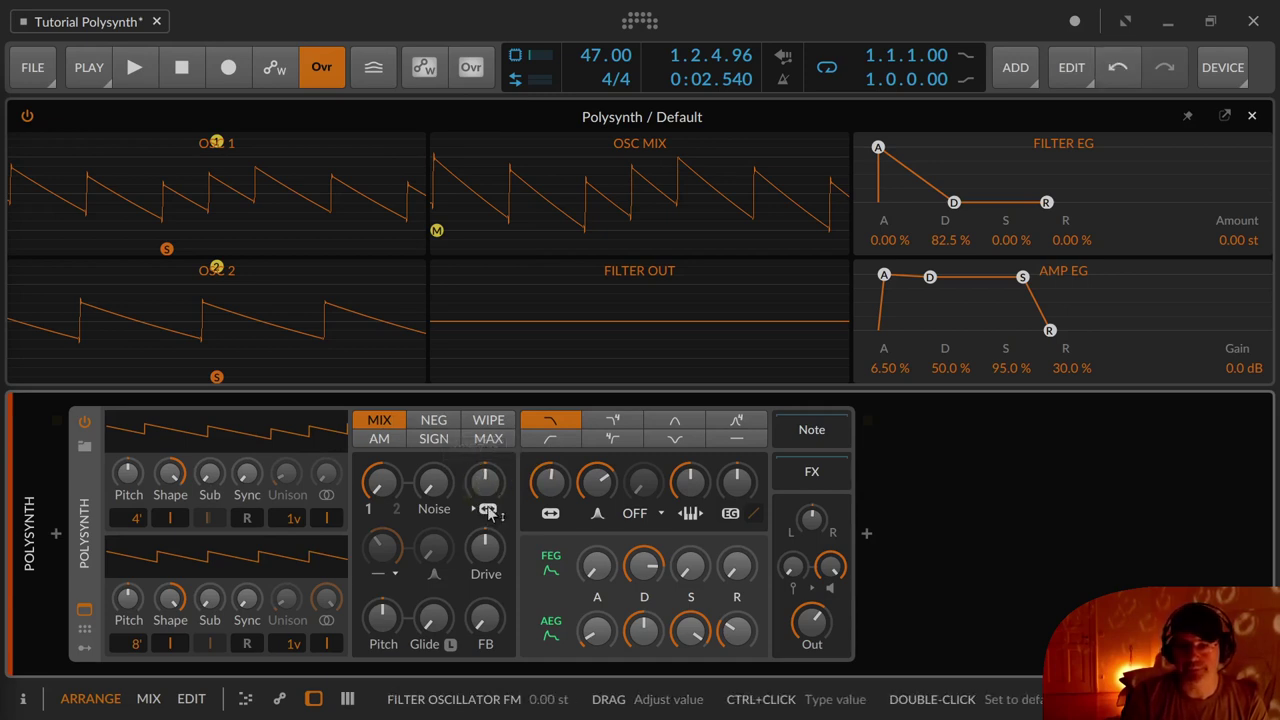
Set the pre-filter HPF type to High-pass (4-pole) with 24.9% resonance and slightly lower the pre-filter drive
click(399, 579)
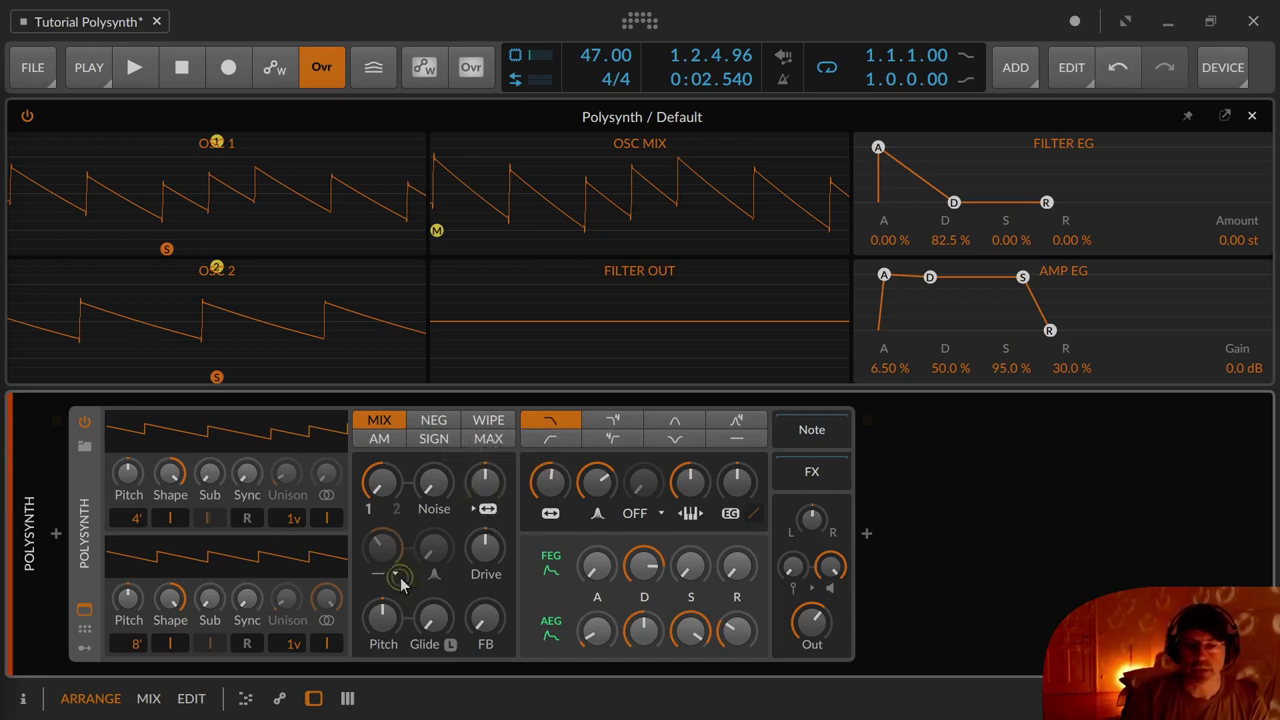
click(395, 578)
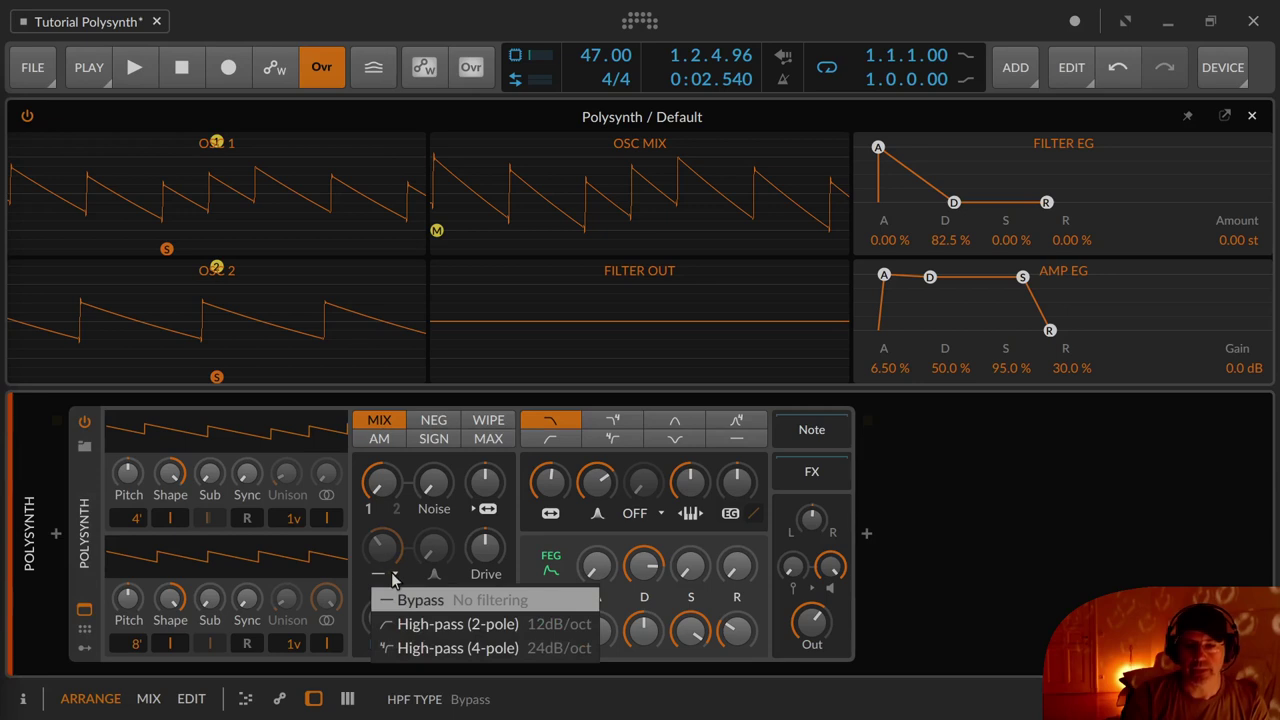
click(499, 651)
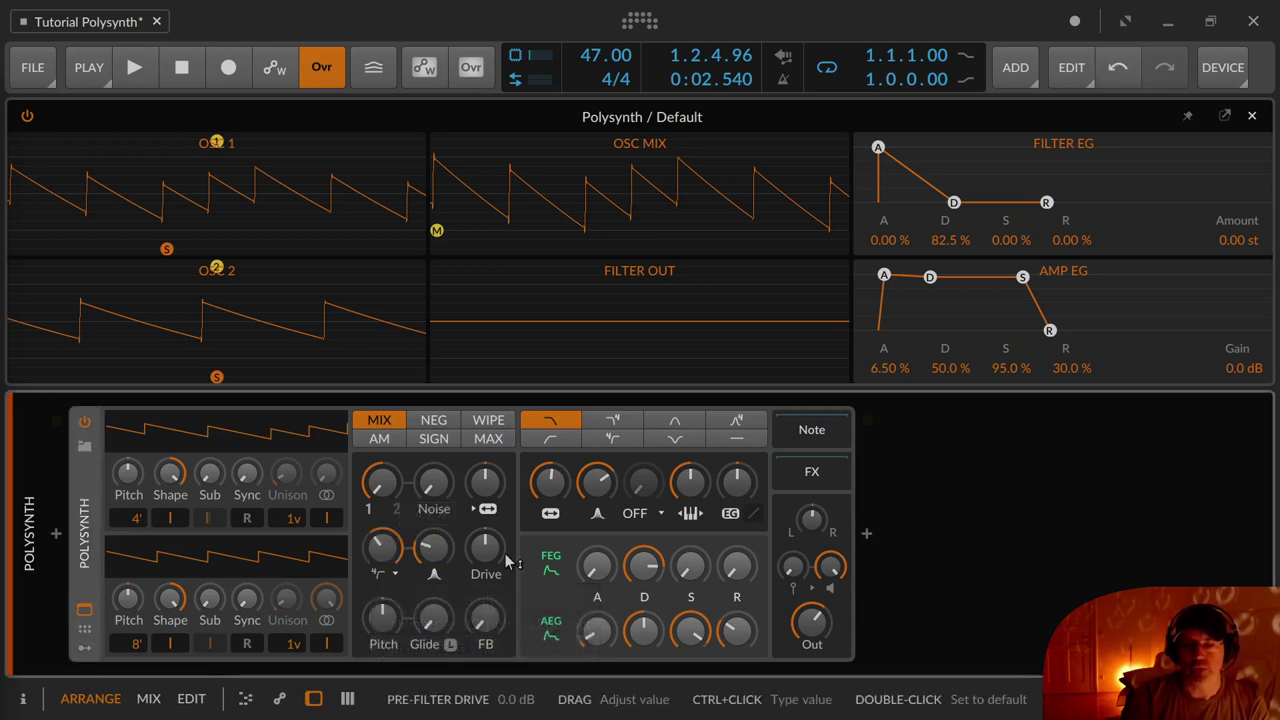
mouse_move(485, 546)
mouse_down()
mouse_move(485, 534)
mouse_move(485, 552)
mouse_up()
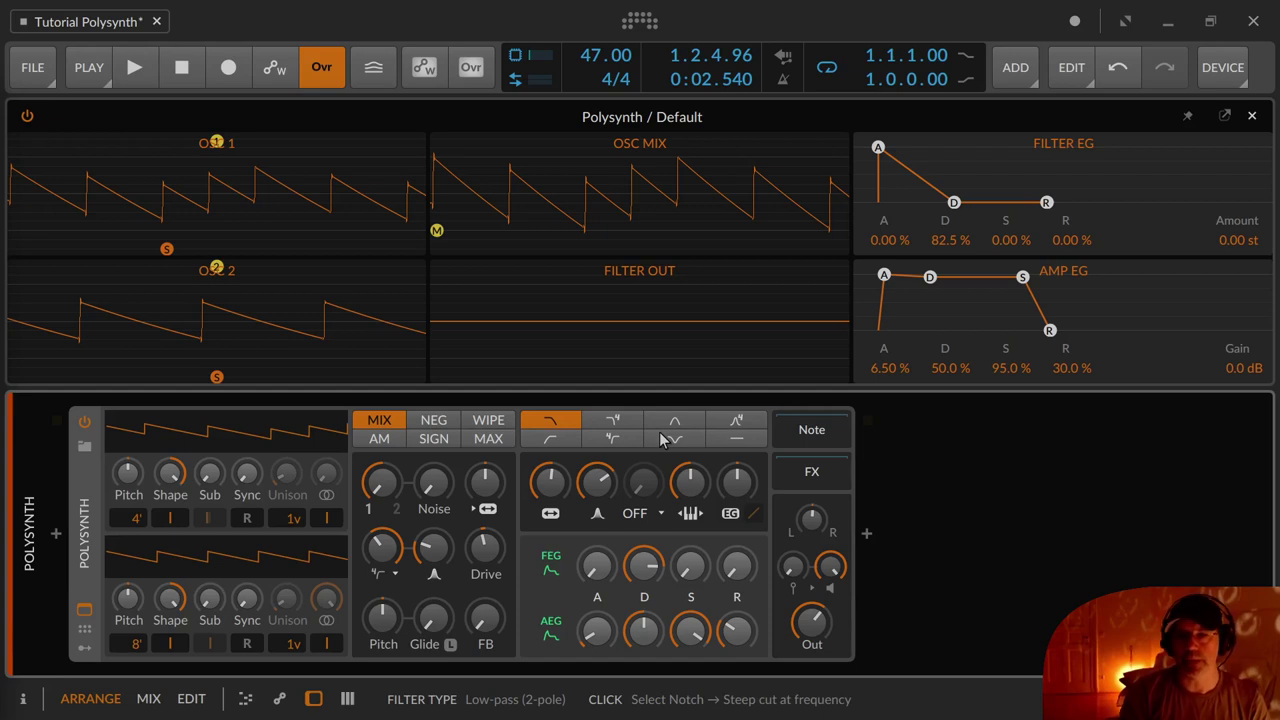
Bypass the pre-filter high-pass and raise the pre-filter drive past +13.0 dB while lowering the output level
click(386, 580)
click(405, 594)
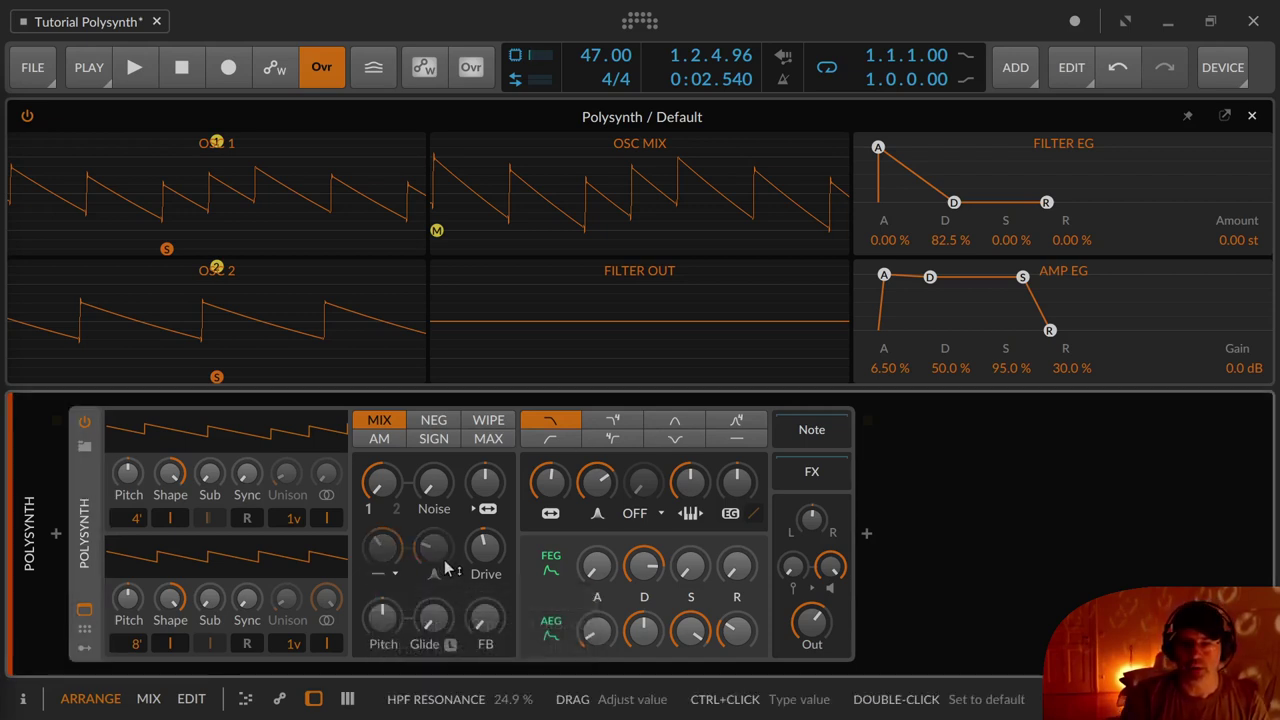
drag(486, 556, 486, 504)
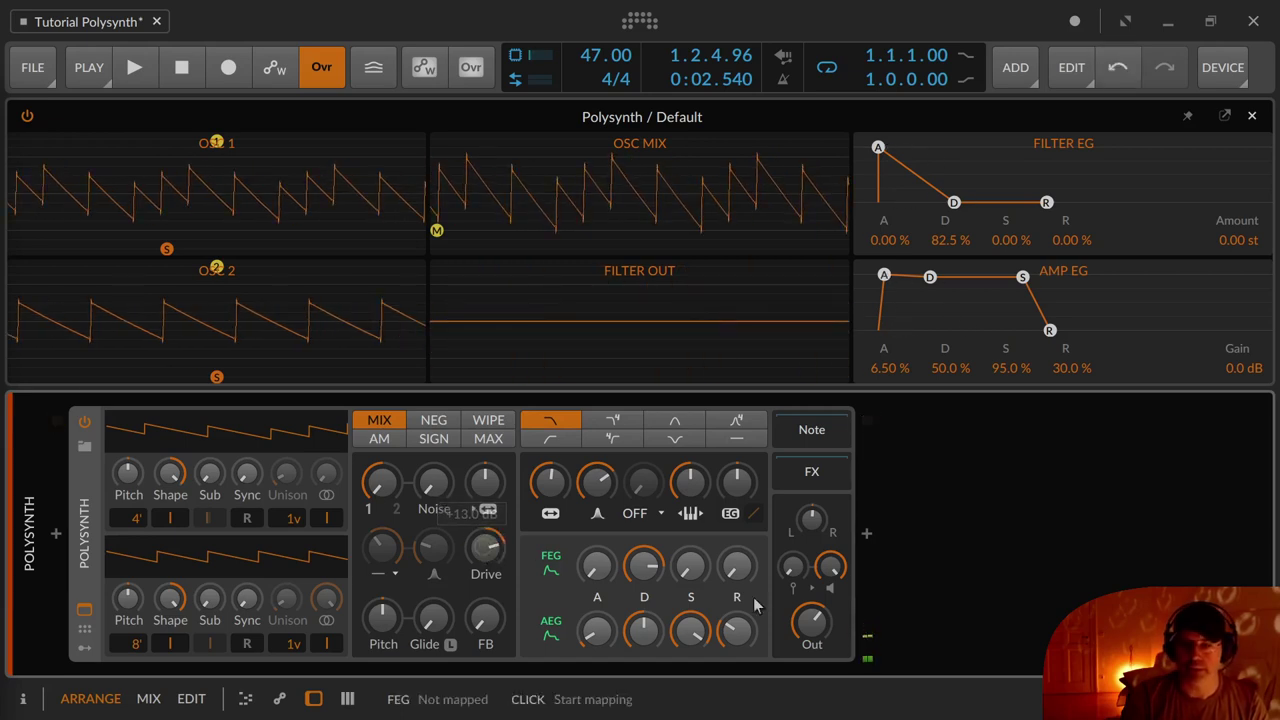
drag(812, 622, 812, 680)
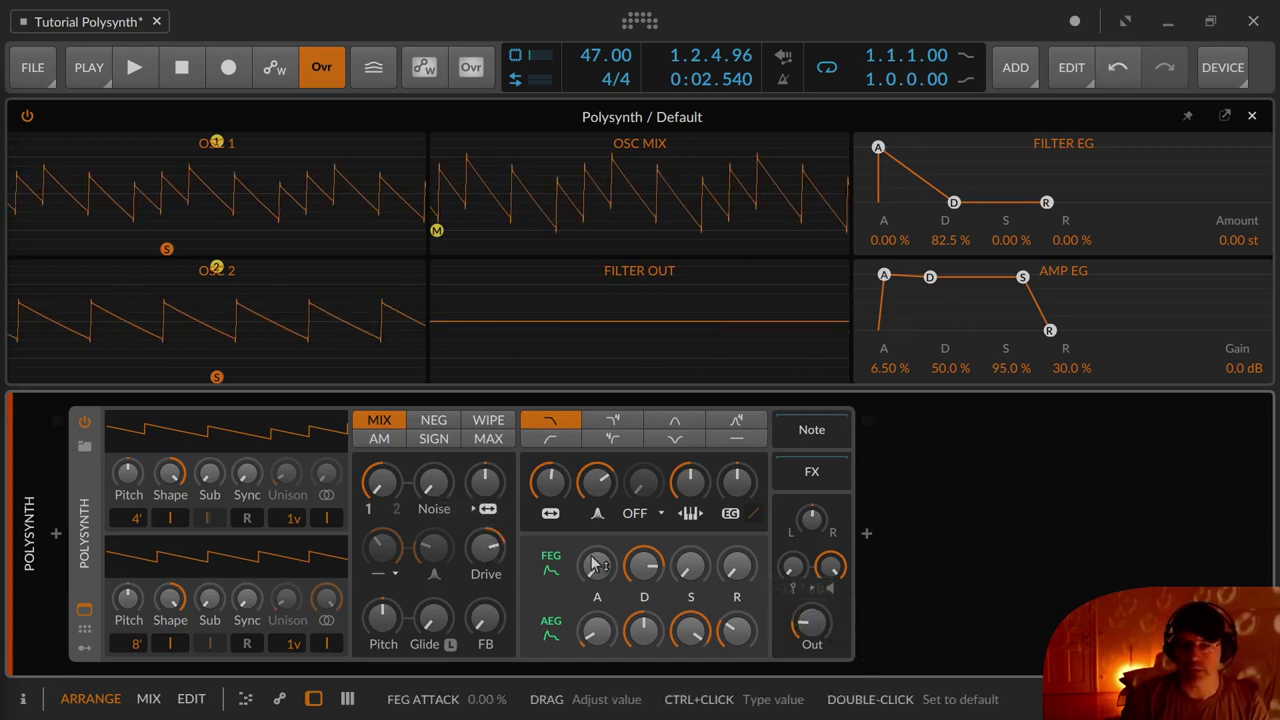
drag(500, 568, 500, 541)
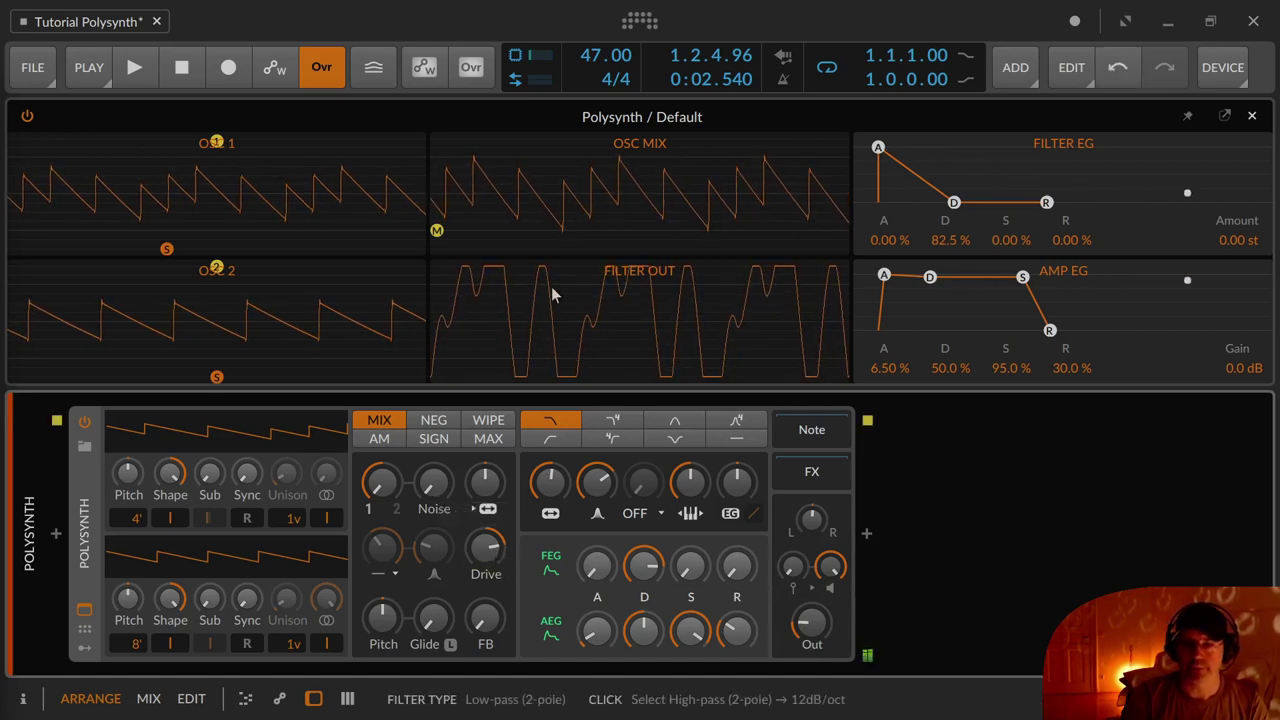
Try maximum drive with the main filter bypassed and output near -69.4 dB, before resetting the drive and restoring Low-pass (2-pole)
click(736, 438)
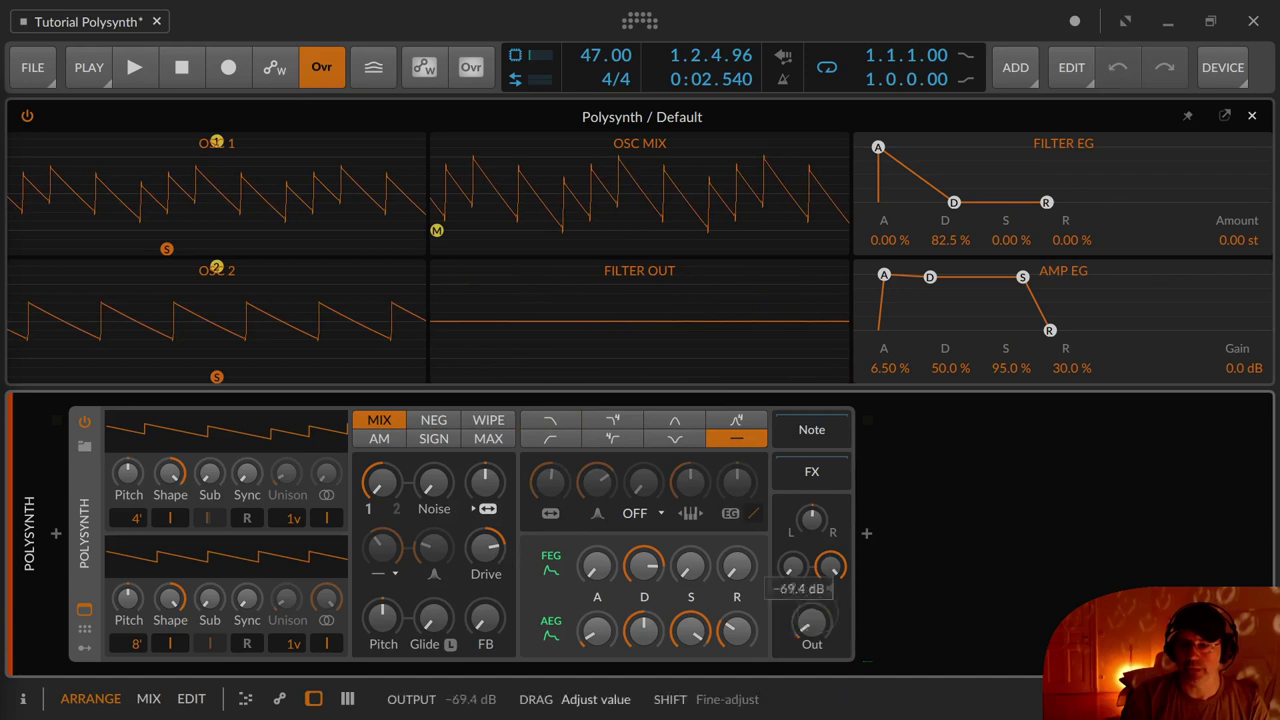
drag(485, 545, 485, 515)
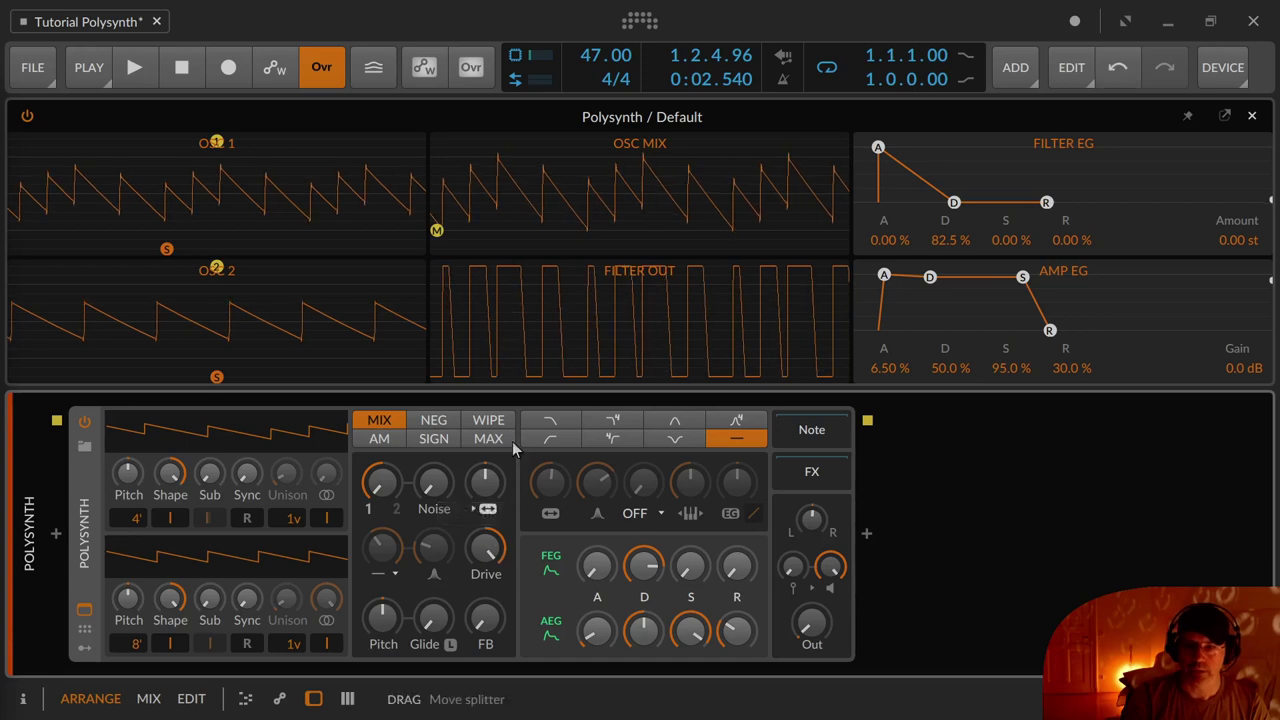
drag(480, 568, 480, 630)
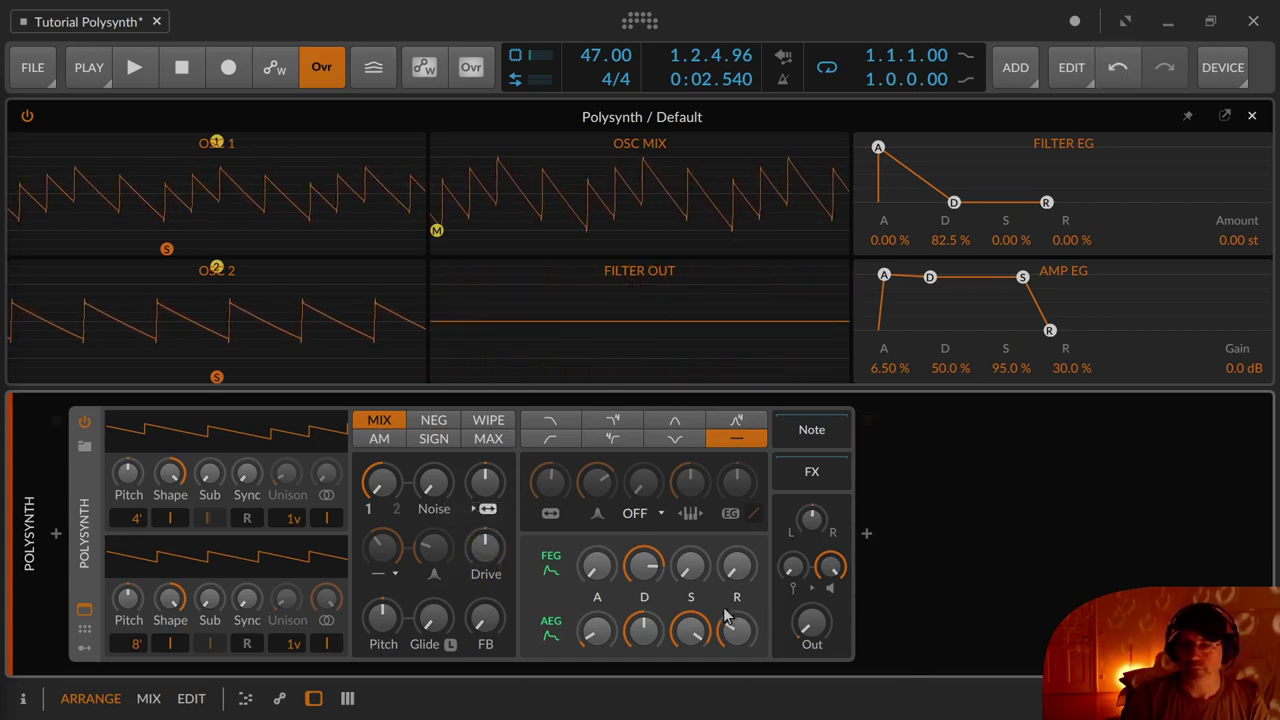
click(565, 428)
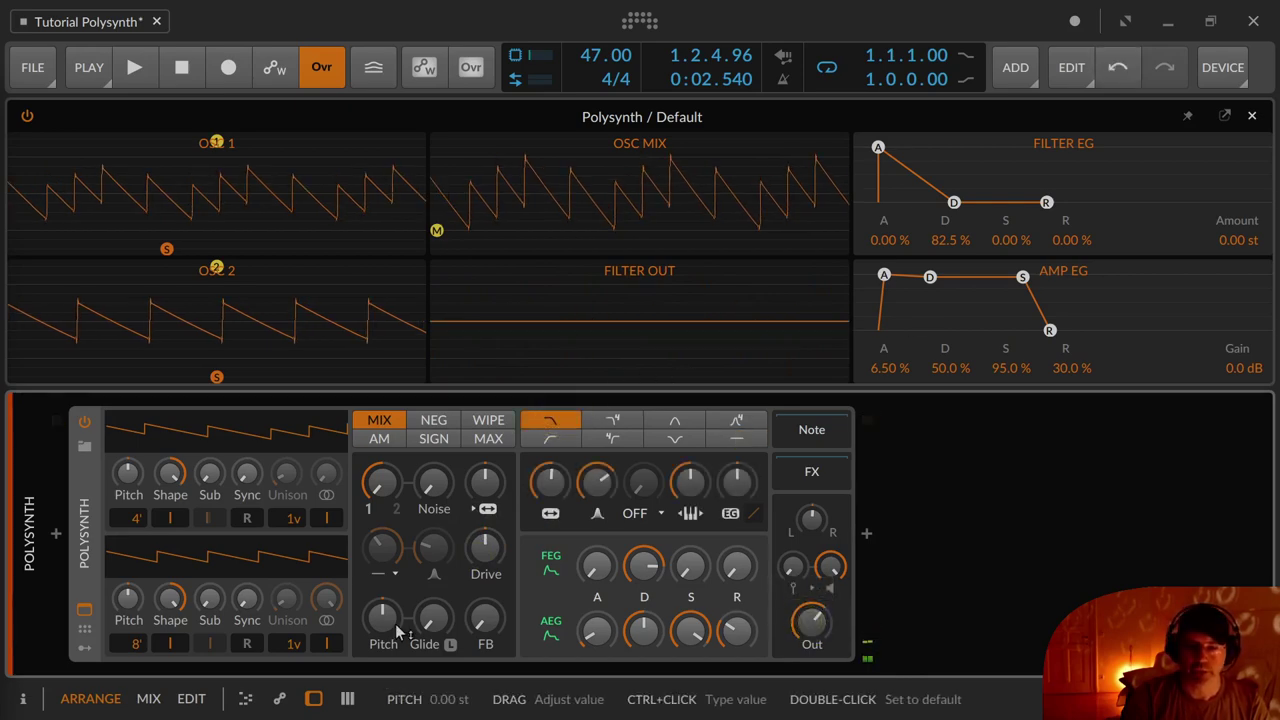
Try a high glide amount and feedback at 79.1% and 100% before turning both back down to zero
drag(327, 597, 327, 560)
drag(383, 617, 437, 588)
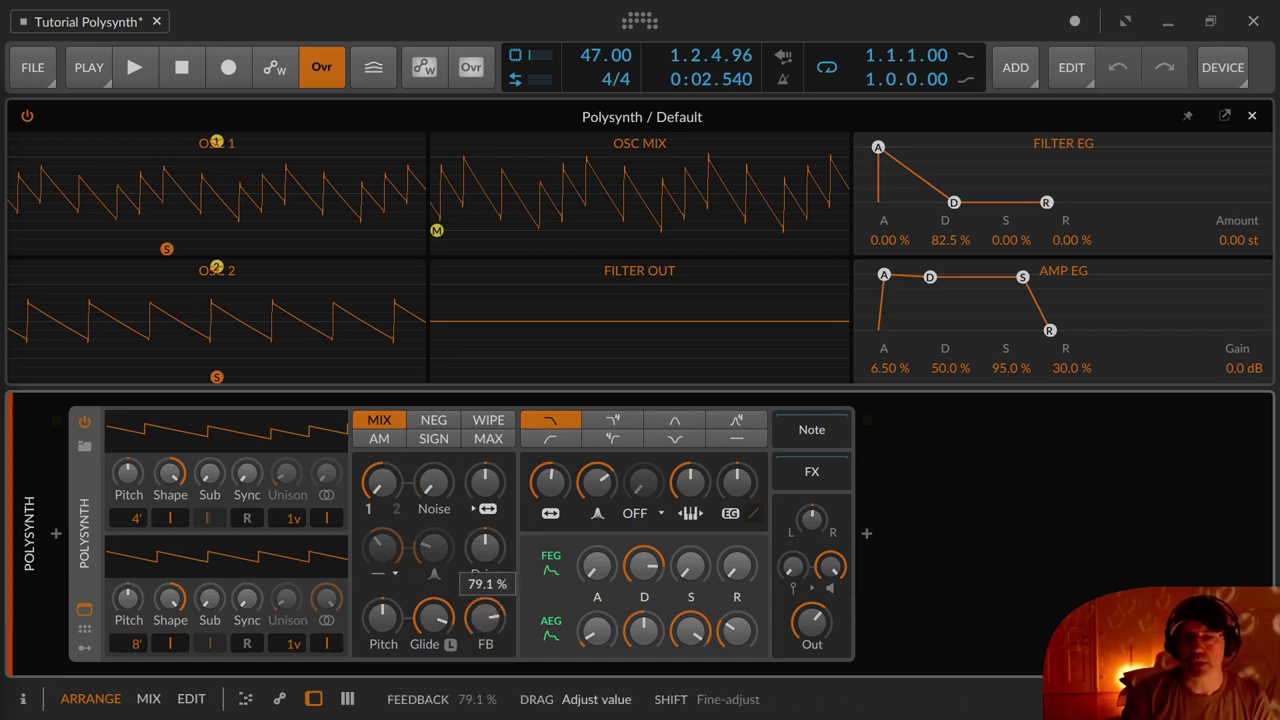
drag(485, 617, 485, 612)
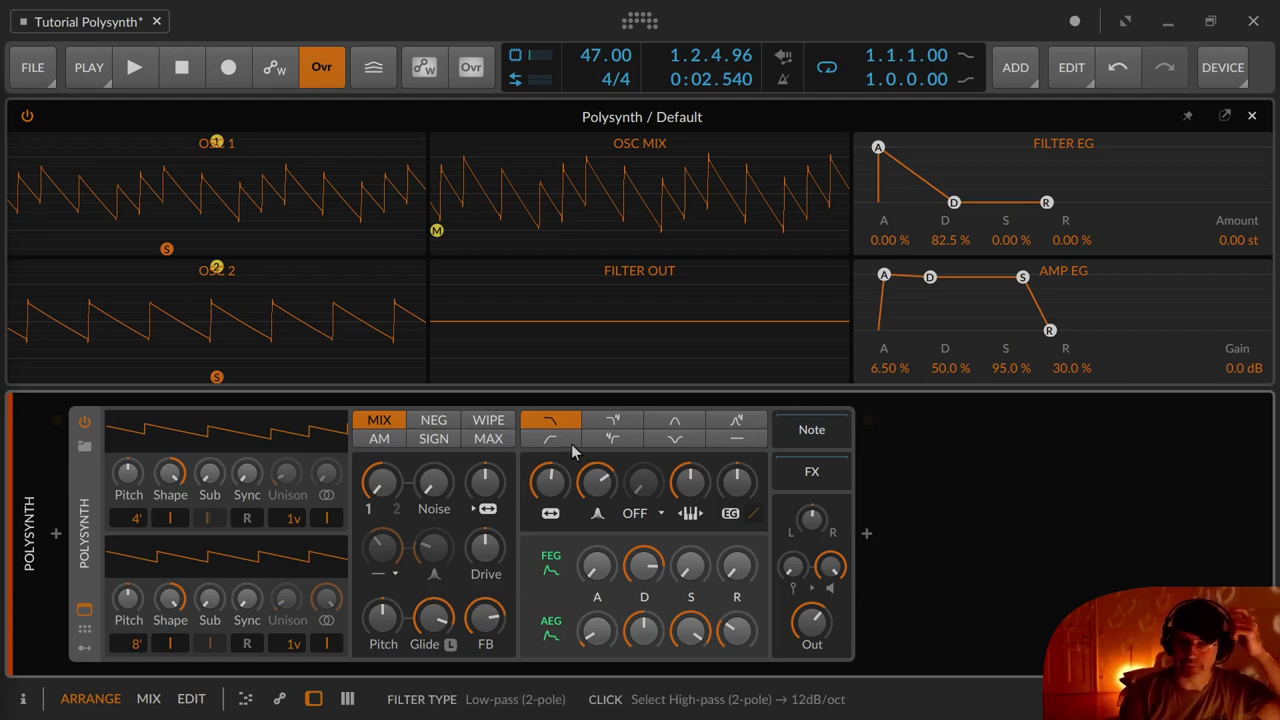
drag(480, 617, 489, 620)
click(430, 615)
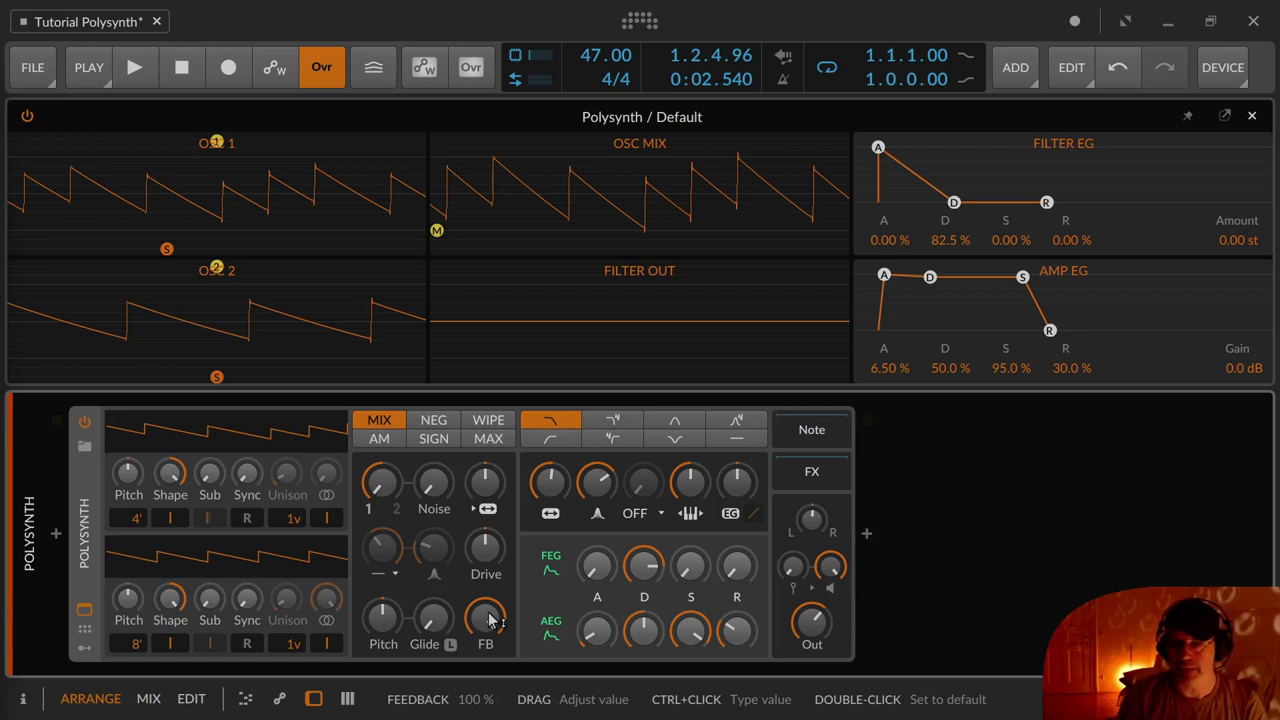
drag(489, 620, 489, 660)
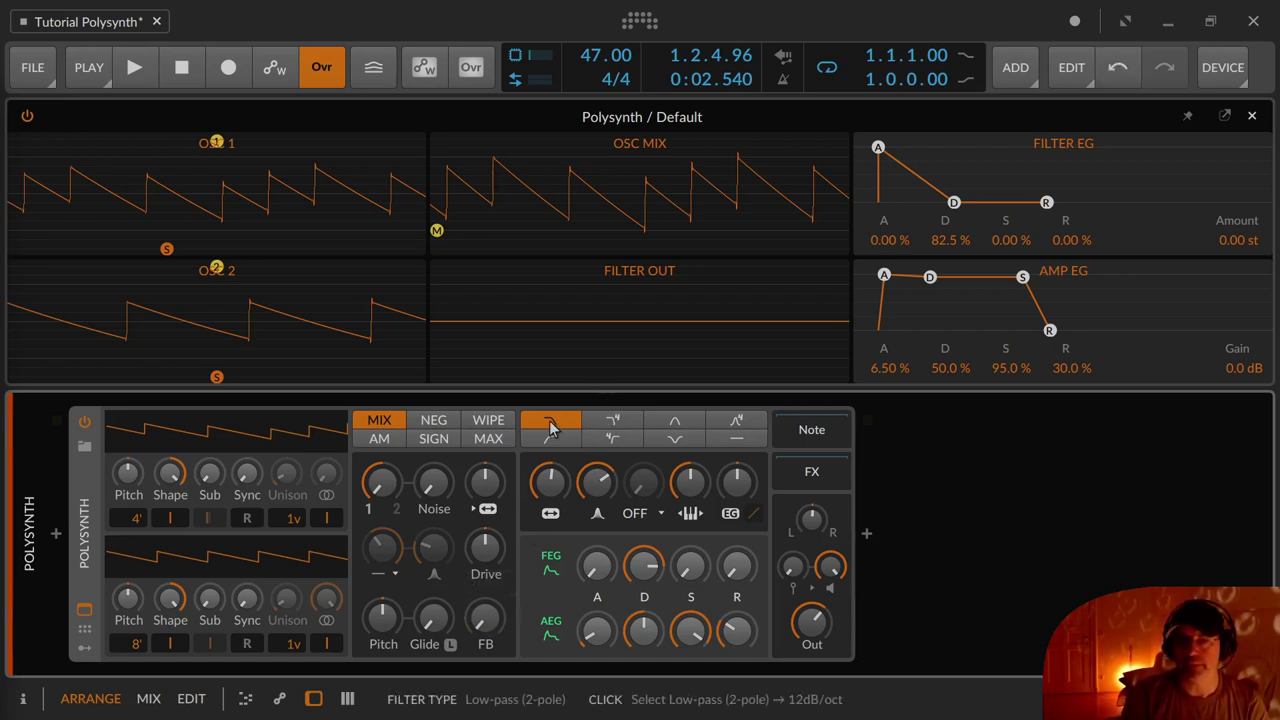
Try the main filter's other types in turn, through Band-pass (2-pole), High-pass (2-pole) and High-pass (4-pole), ending on Bypass
click(613, 424)
click(675, 422)
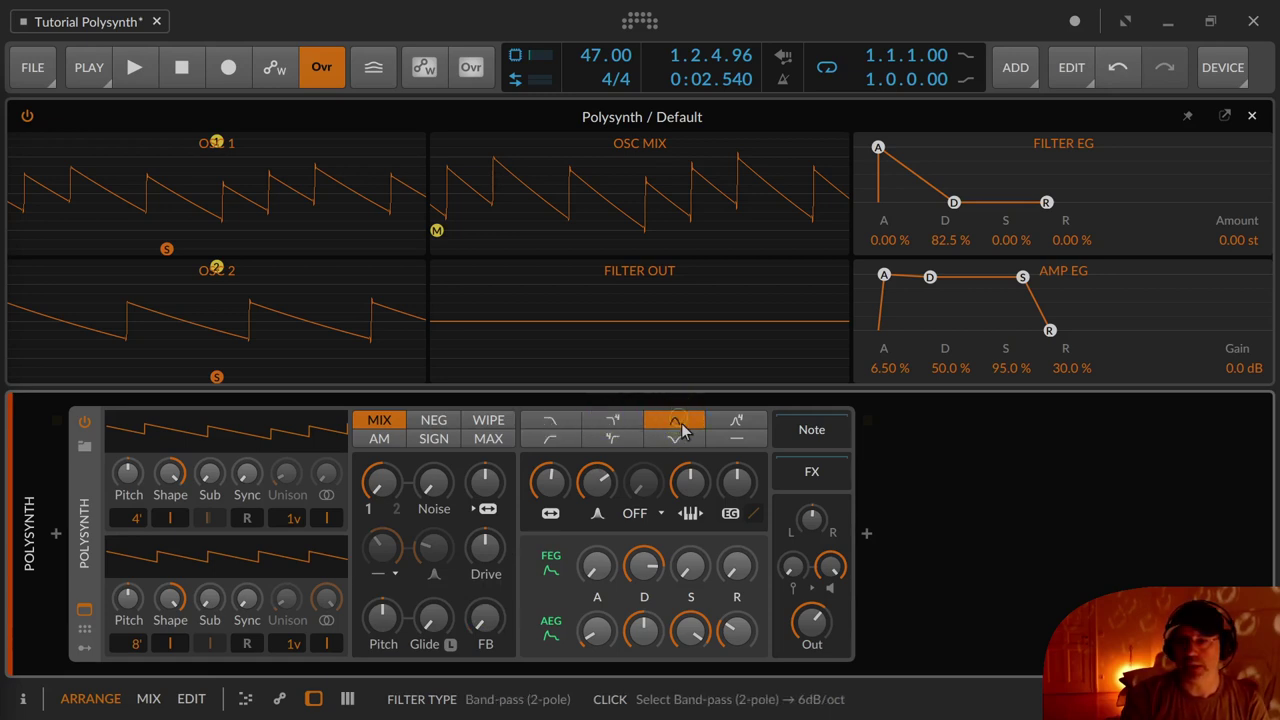
click(748, 421)
click(553, 442)
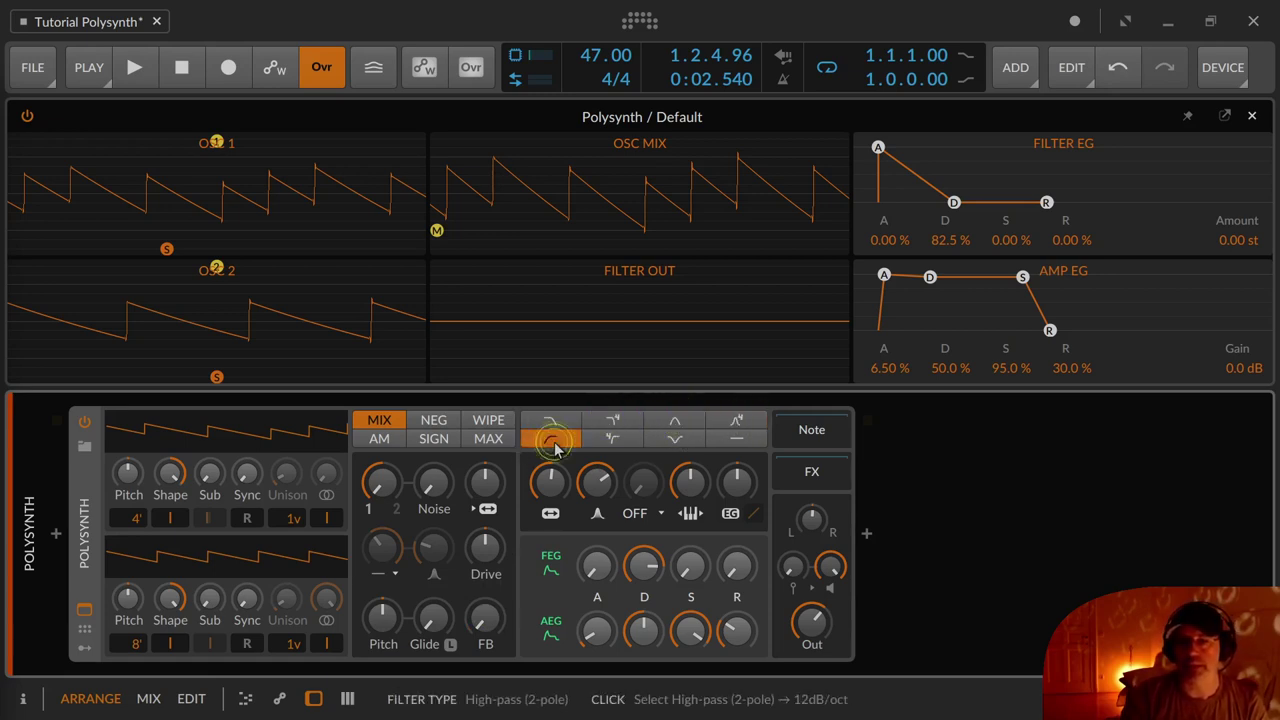
click(612, 440)
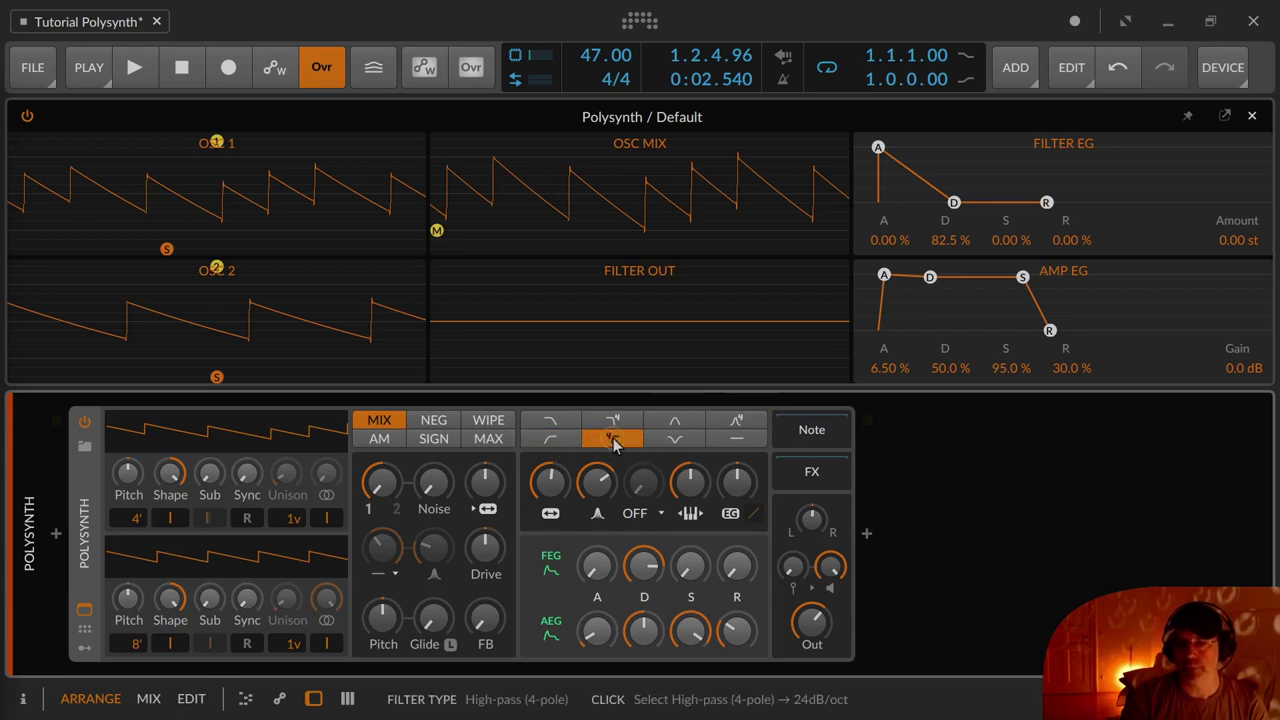
click(674, 442)
click(737, 441)
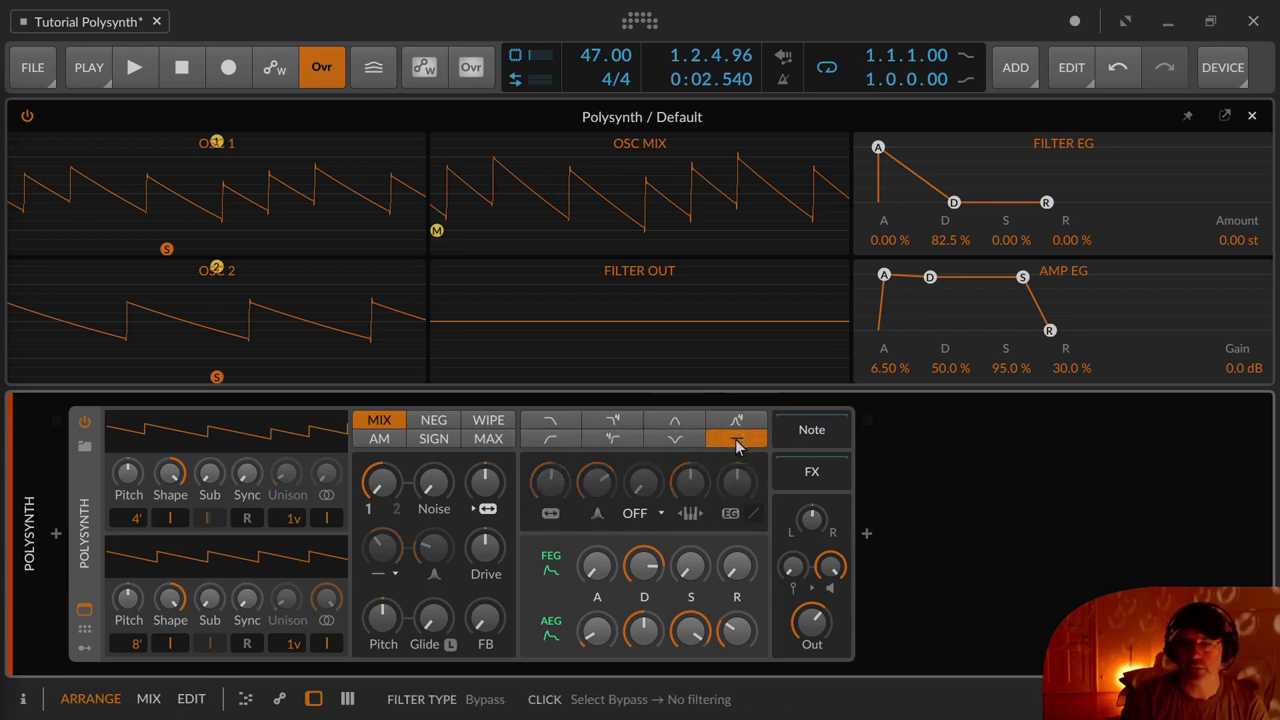
Restore the main filter to Low-pass (2-pole), sweep its frequency through 171 Hz and lower its resonance to 46.6%
click(552, 422)
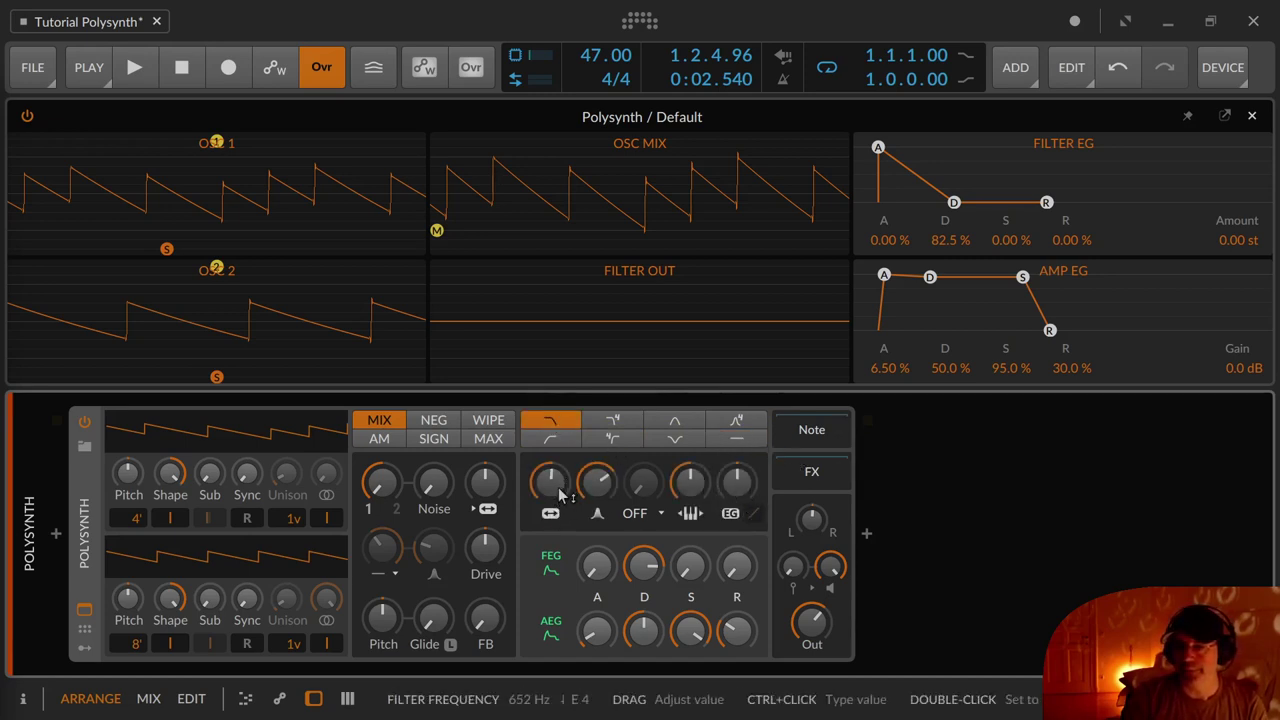
mouse_move(548, 482)
mouse_down()
mouse_move(548, 452)
mouse_move(548, 502)
mouse_move(548, 460)
mouse_move(548, 502)
mouse_move(548, 481)
mouse_move(548, 498)
mouse_move(596, 478)
mouse_move(596, 461)
mouse_up()
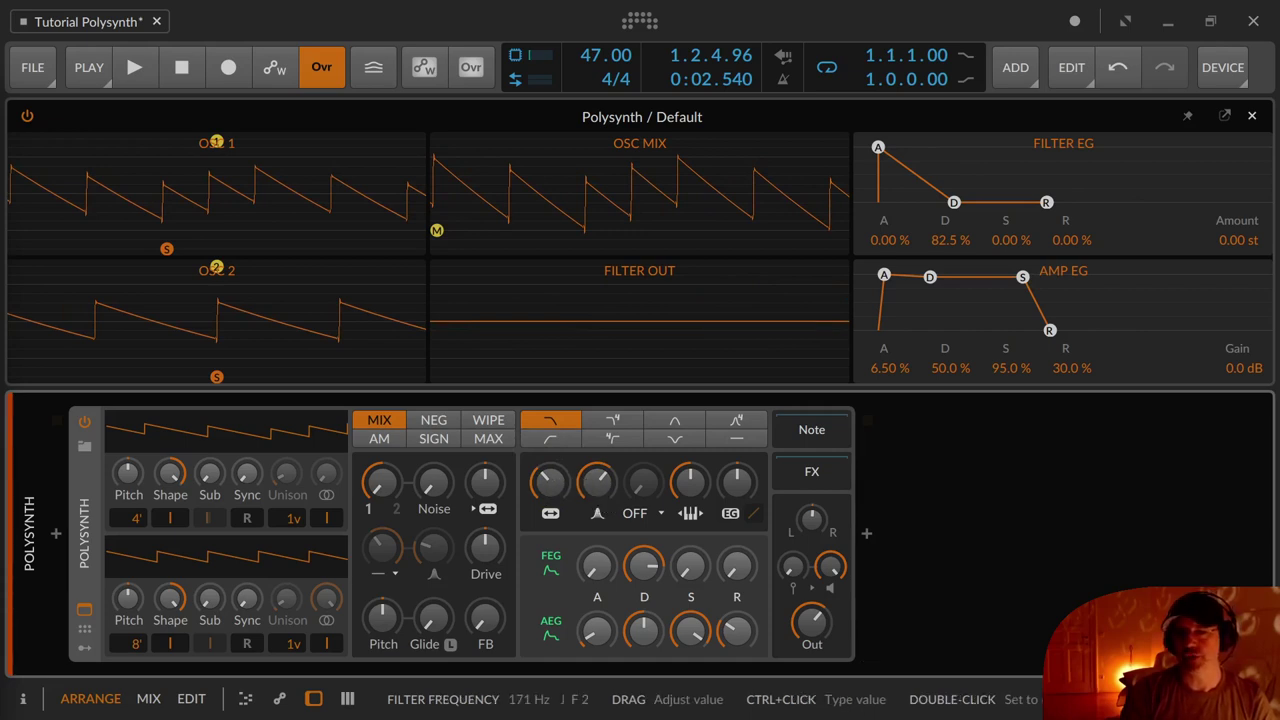
drag(548, 480, 596, 476)
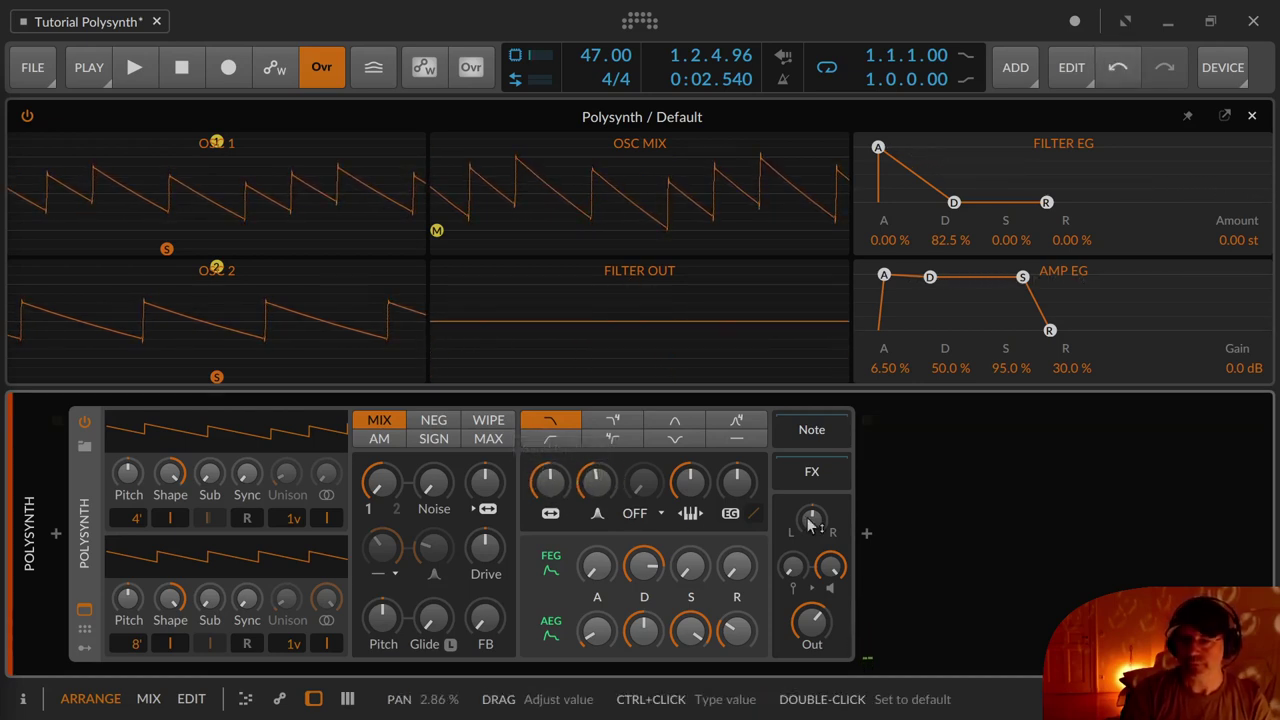
Insert an EQ+ device after Polysynth, add a low-cut band below 100 Hz and collapse the device
click(866, 531)
text(eq)
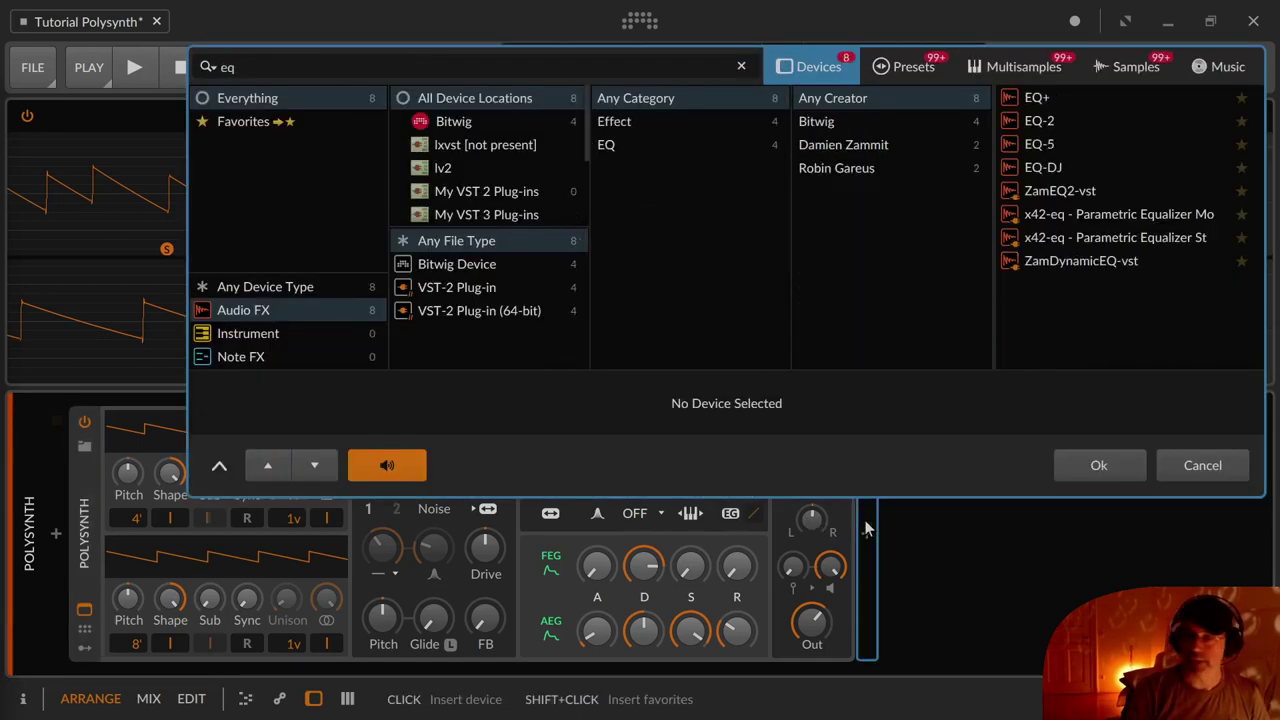
key(Return)
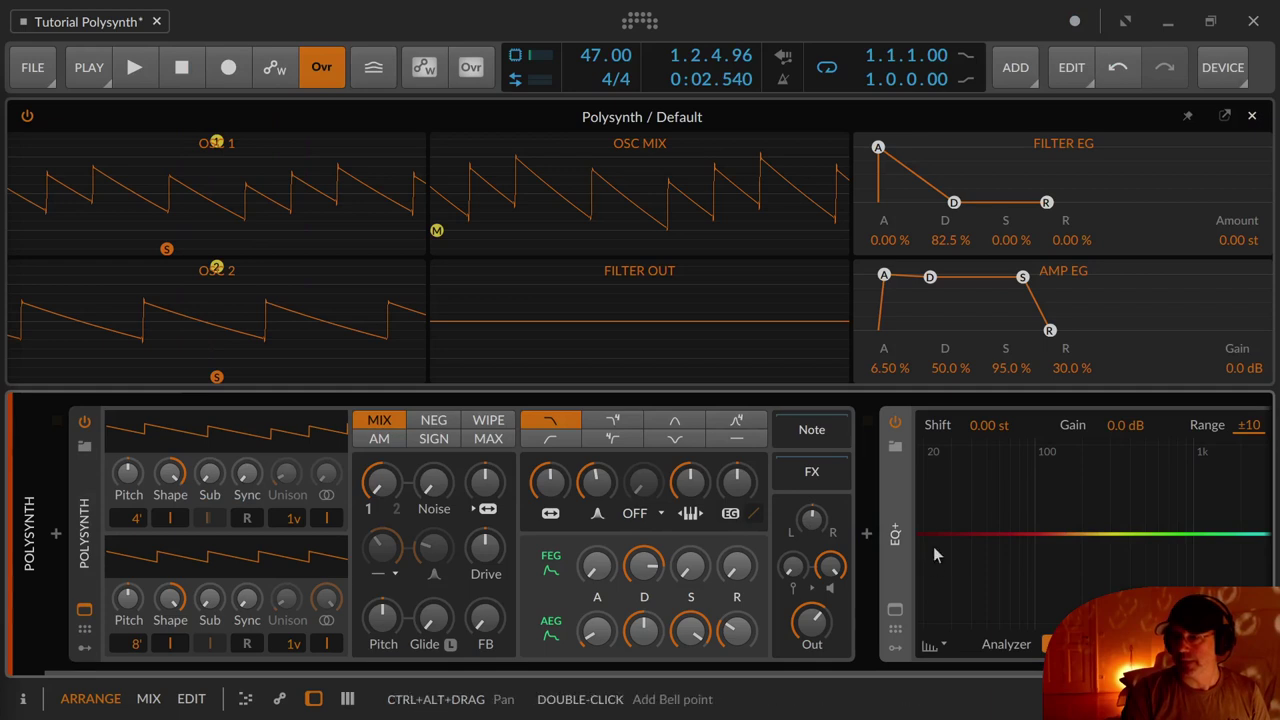
drag(927, 540, 1008, 538)
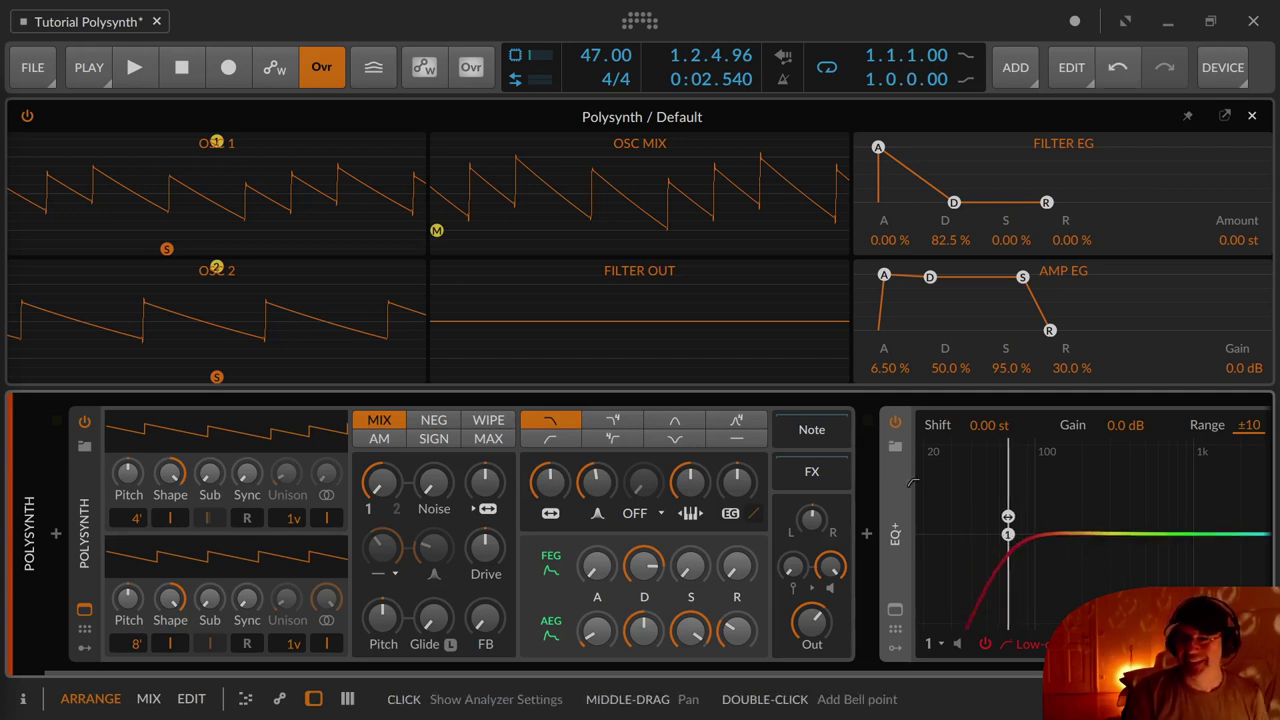
double_click(895, 487)
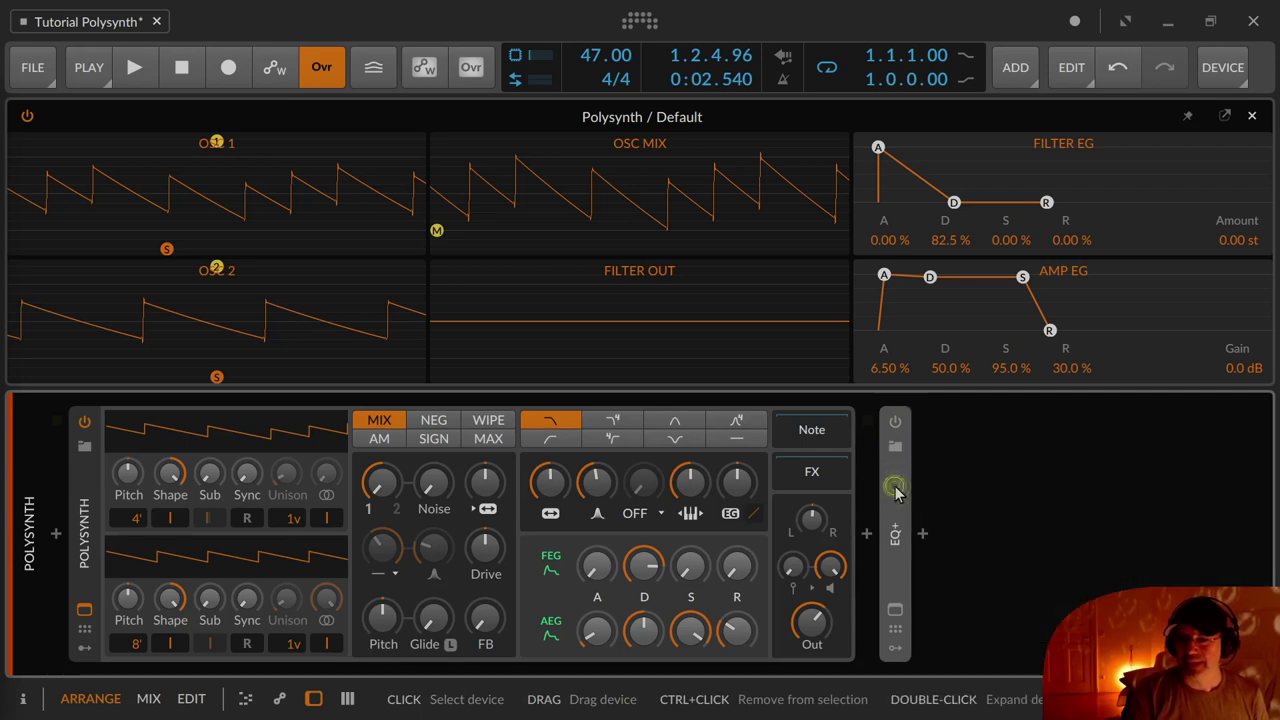
Set the post-filter waveshaper to SOFT, try shaping amounts up to 70.0% and lower Polysynth's output level
click(648, 513)
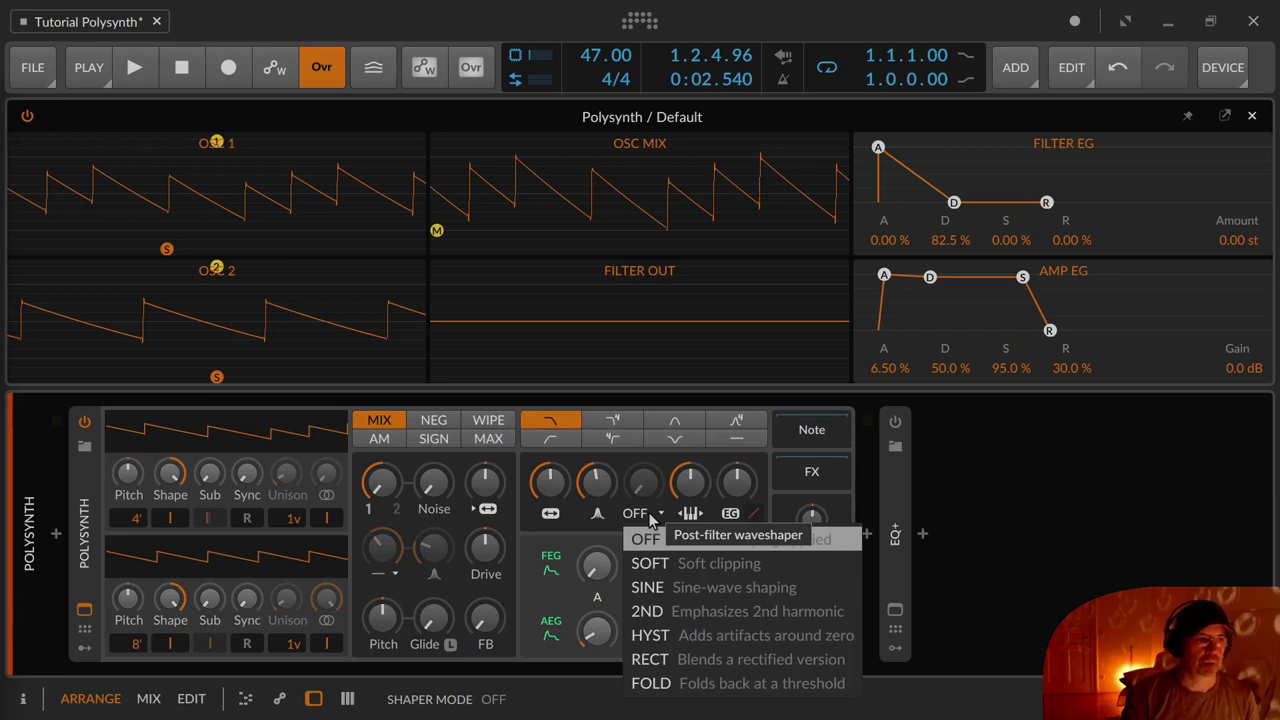
click(808, 567)
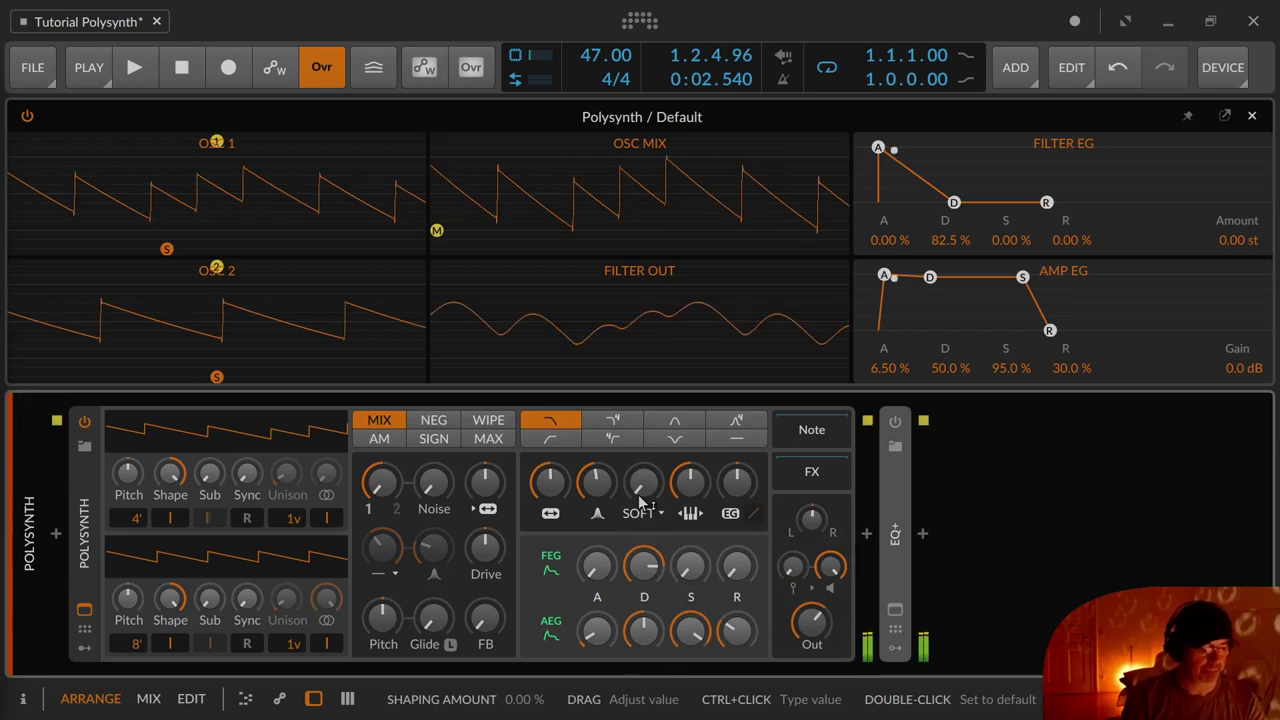
drag(645, 497, 658, 340)
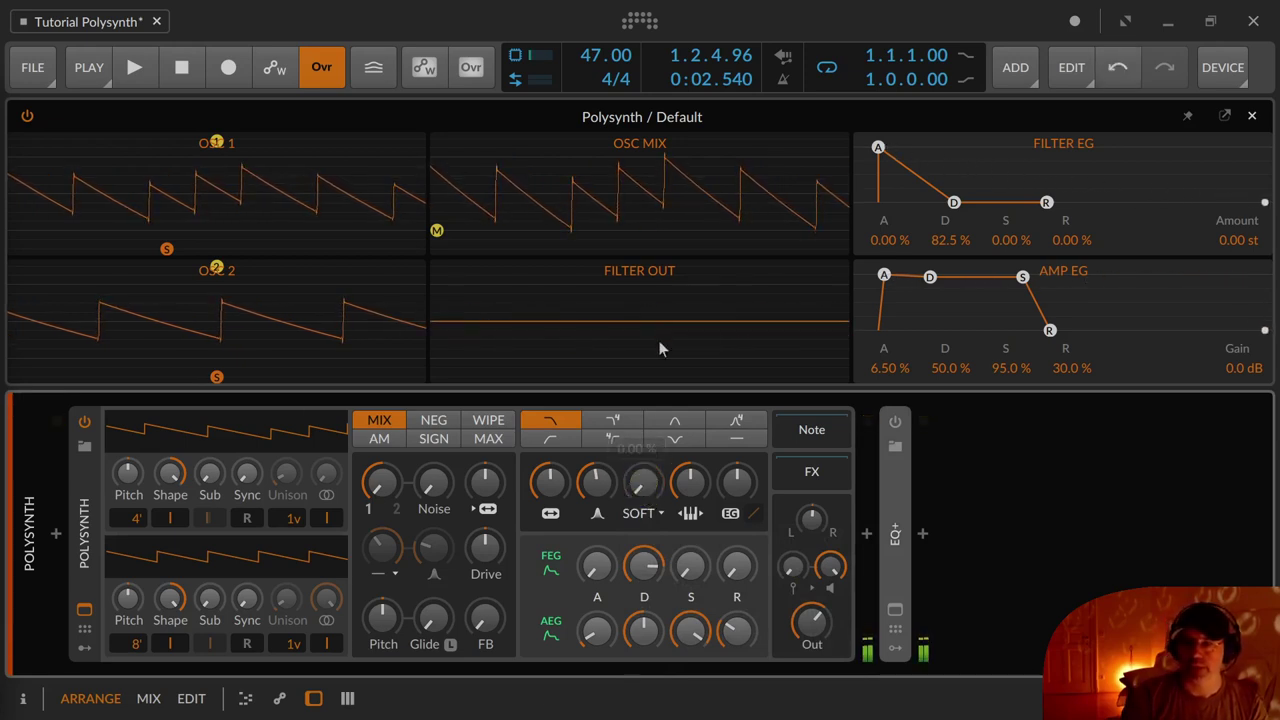
drag(812, 622, 812, 648)
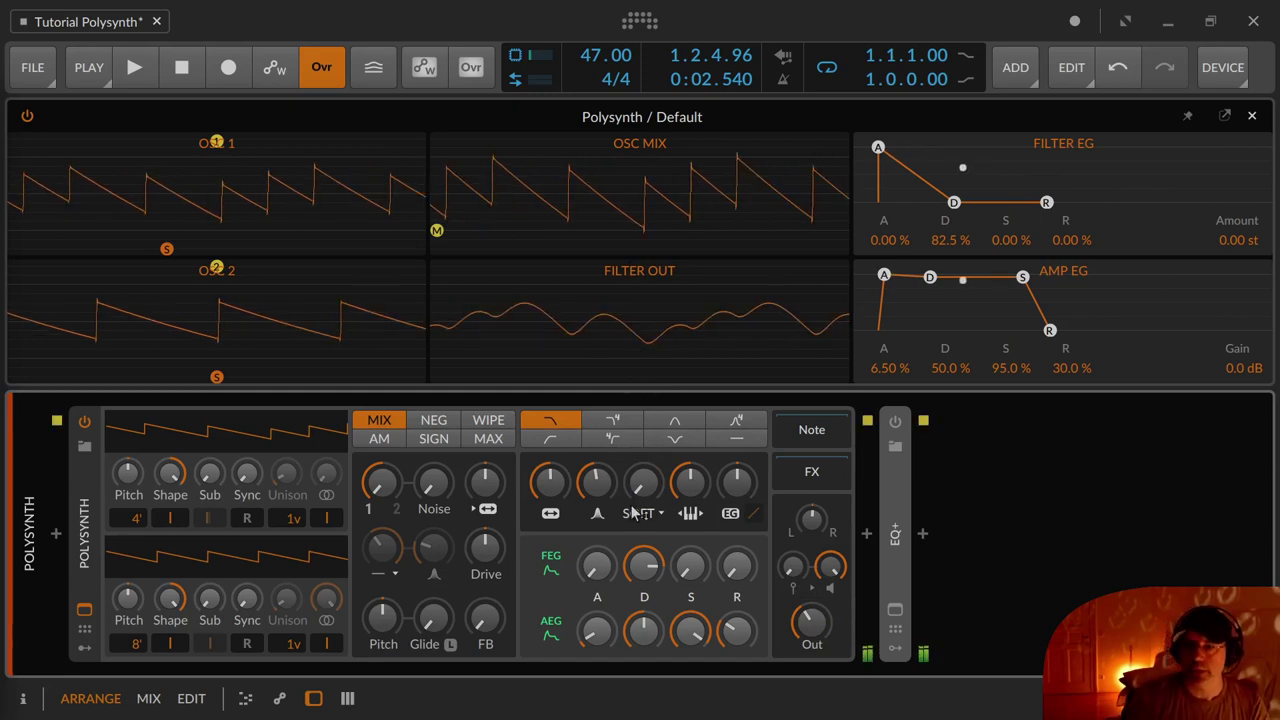
mouse_move(644, 482)
mouse_down()
mouse_move(644, 452)
mouse_move(640, 497)
mouse_up()
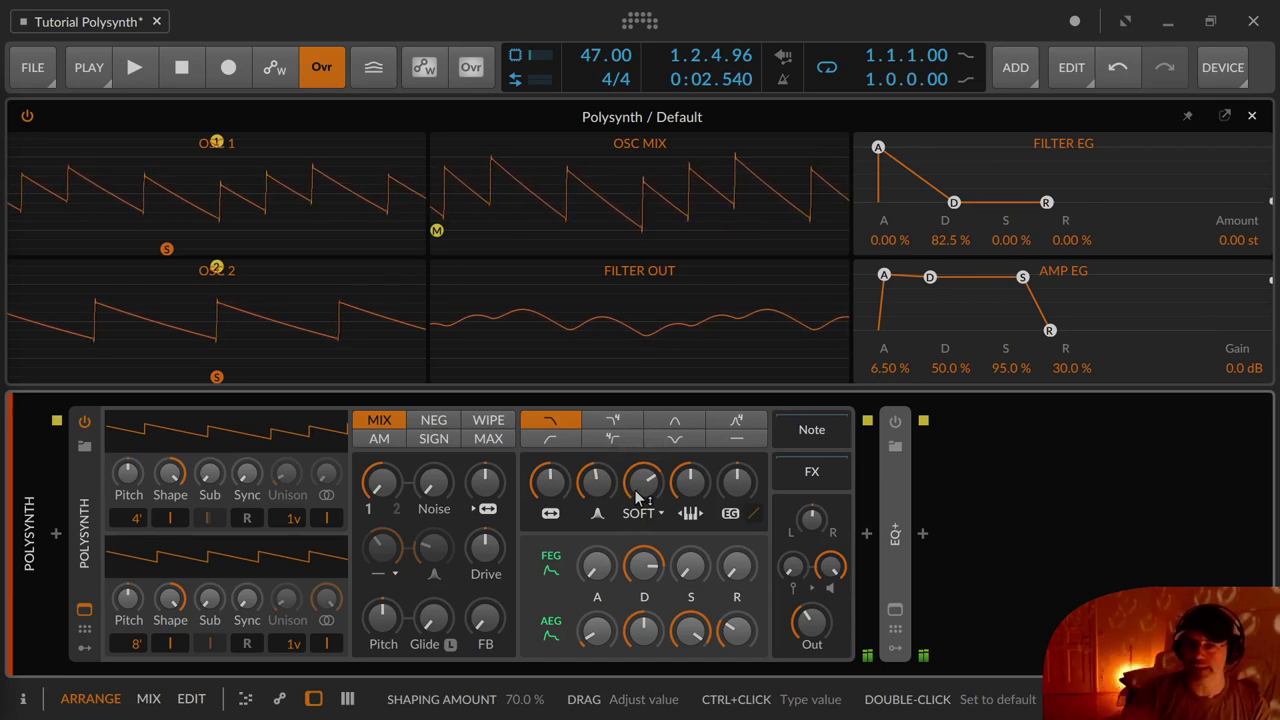
drag(636, 487, 648, 525)
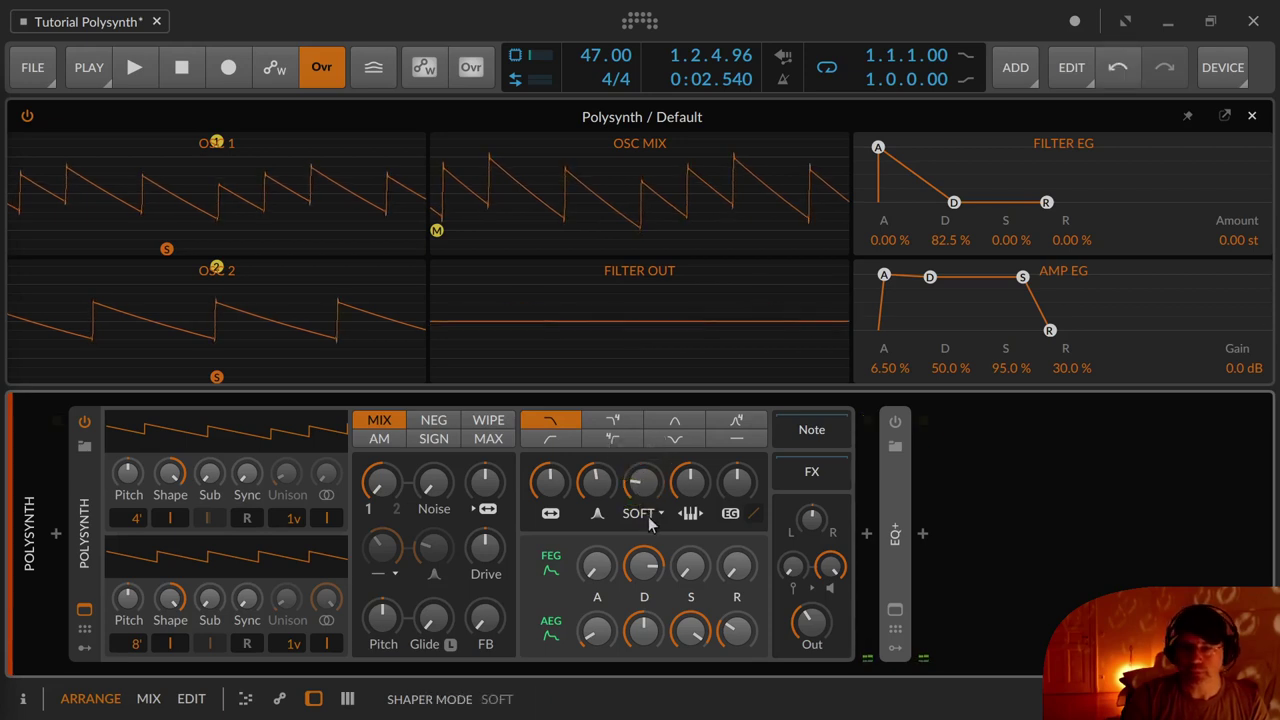
Try the SINE waveshaper mode with varying shaping amounts before turning the amount back down to zero
click(648, 518)
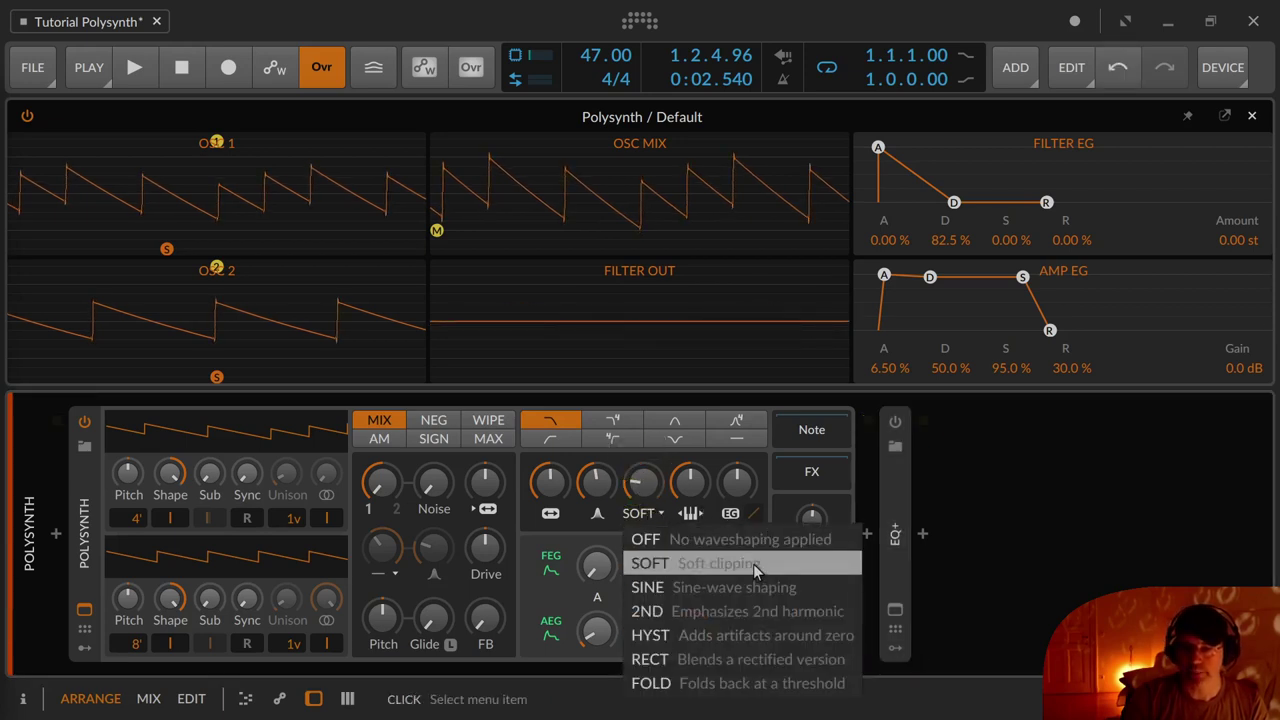
click(803, 587)
mouse_move(643, 482)
mouse_down()
mouse_move(643, 460)
mouse_move(638, 492)
mouse_up()
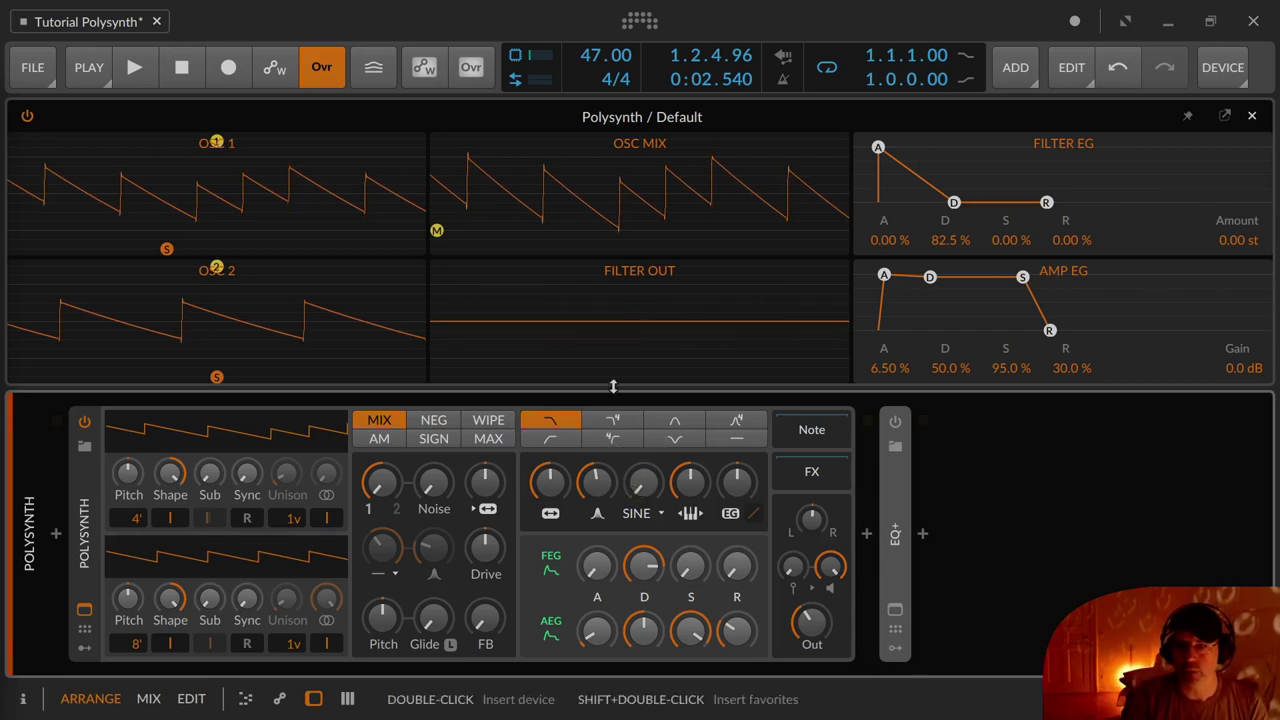
mouse_move(642, 478)
mouse_down()
mouse_move(642, 422)
mouse_move(643, 482)
mouse_up()
Try the 2ND waveshaper mode, varying the shaping amount and returning it to zero
click(638, 513)
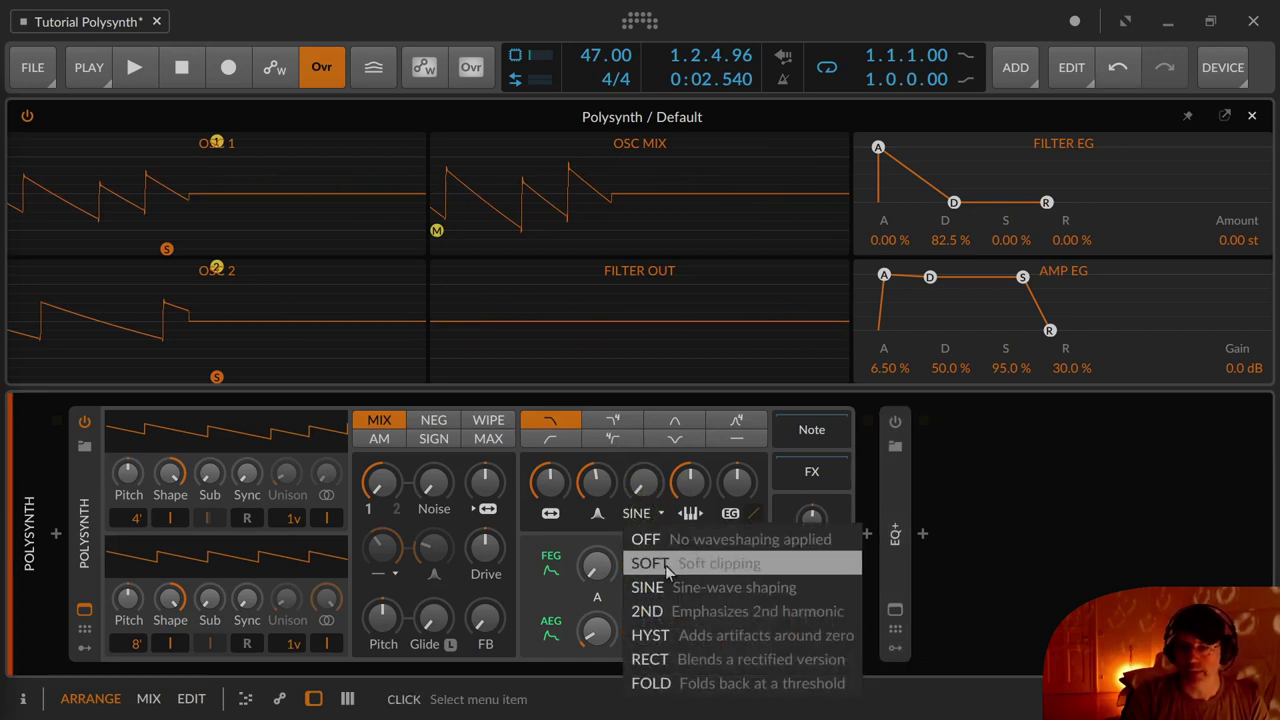
click(730, 611)
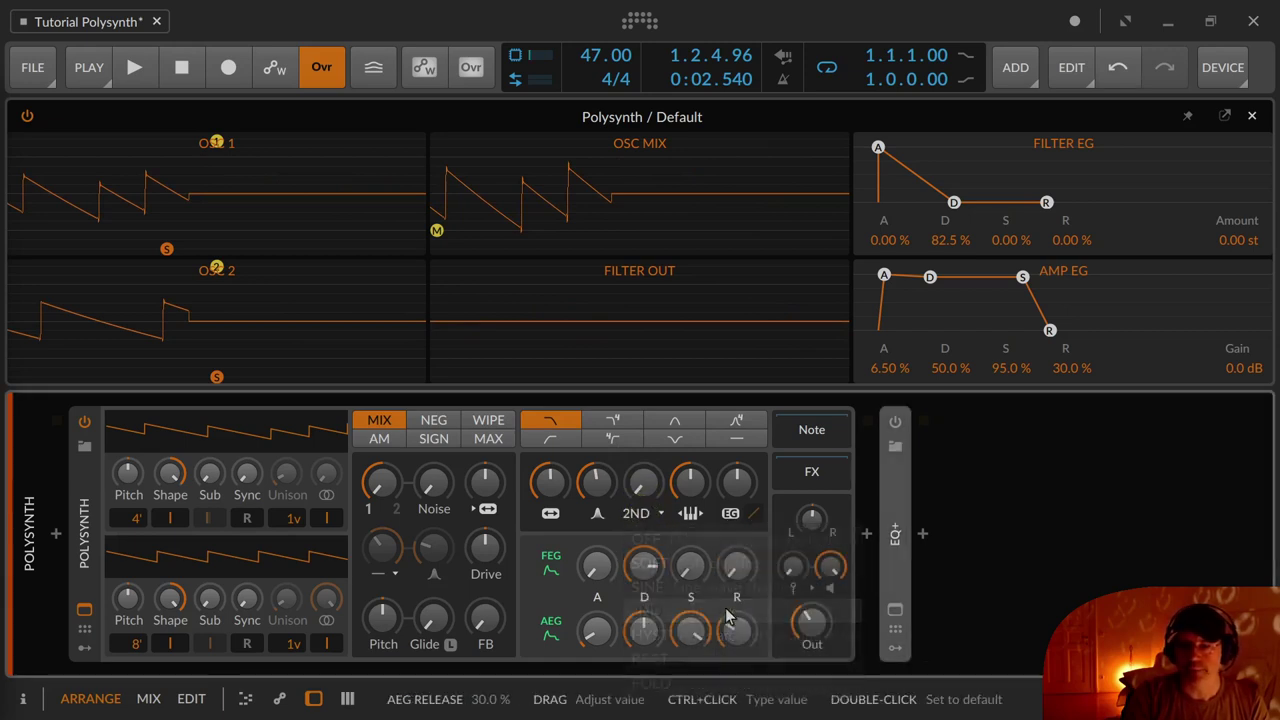
mouse_move(646, 490)
mouse_down()
mouse_move(646, 428)
mouse_move(646, 490)
mouse_up()
Try the HYST waveshaper mode with a low shaping amount before resetting the amount to zero
click(643, 515)
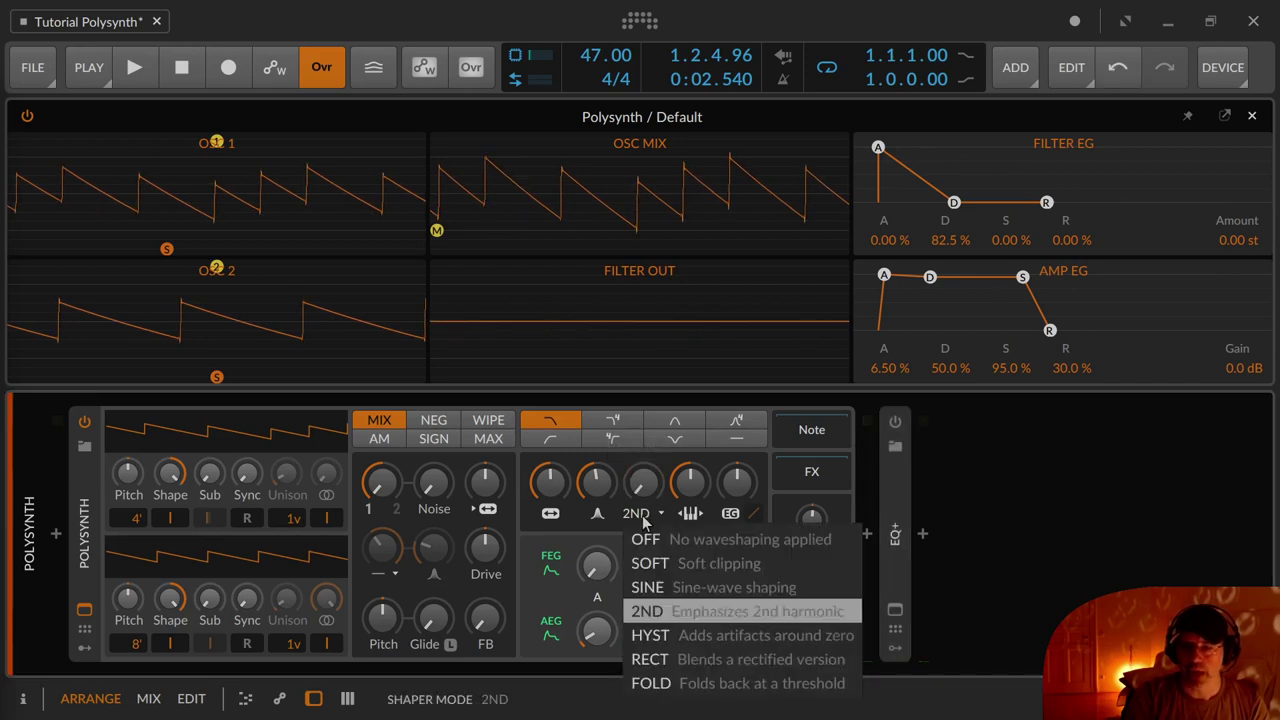
click(680, 636)
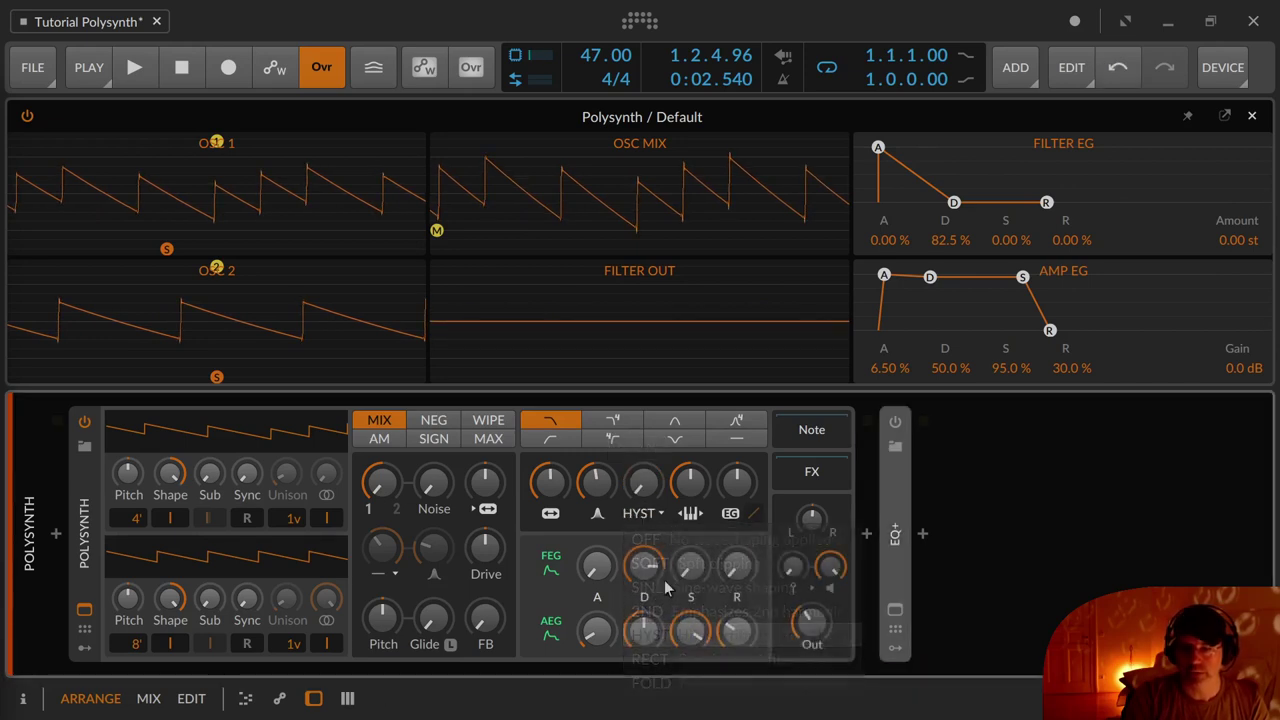
click(643, 515)
click(640, 515)
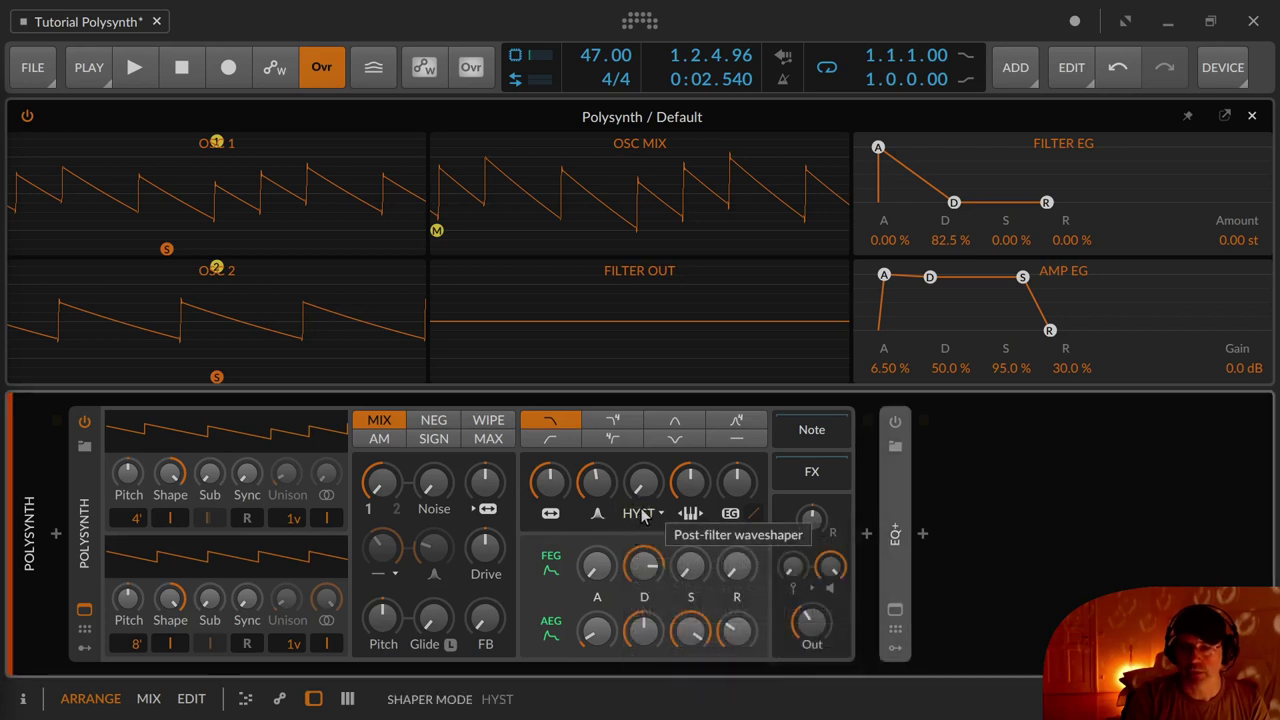
click(643, 515)
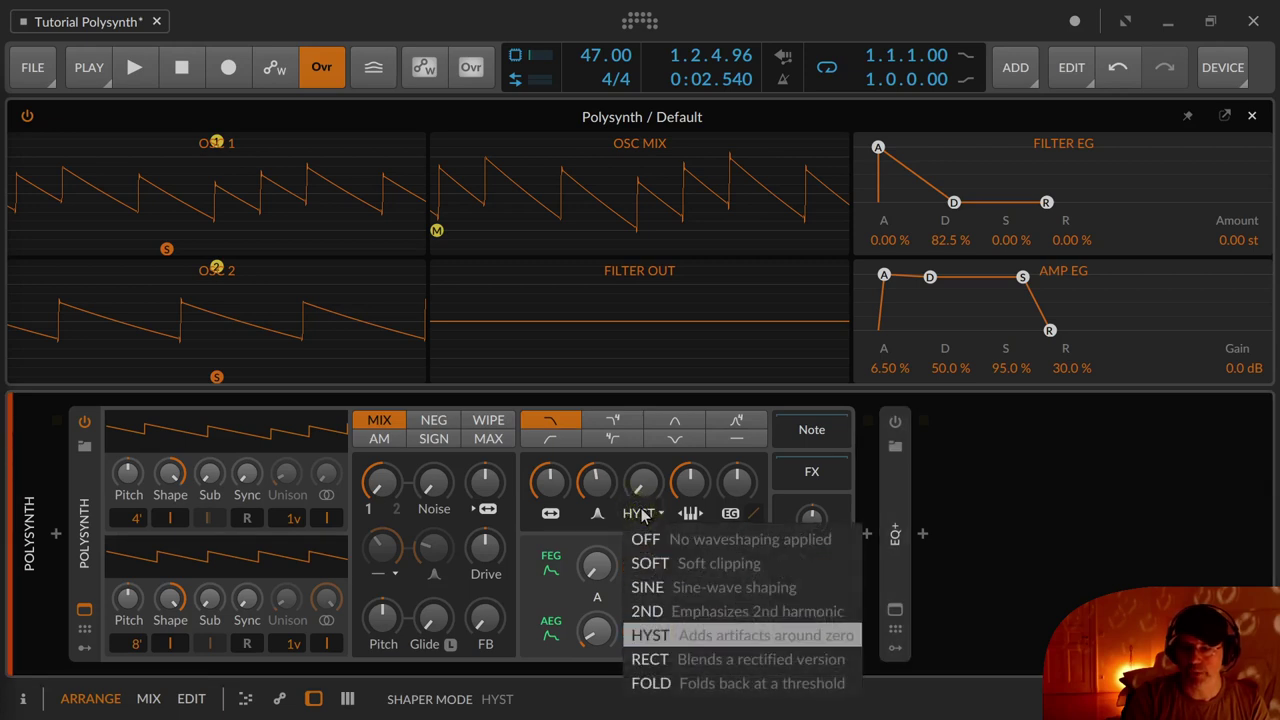
click(707, 645)
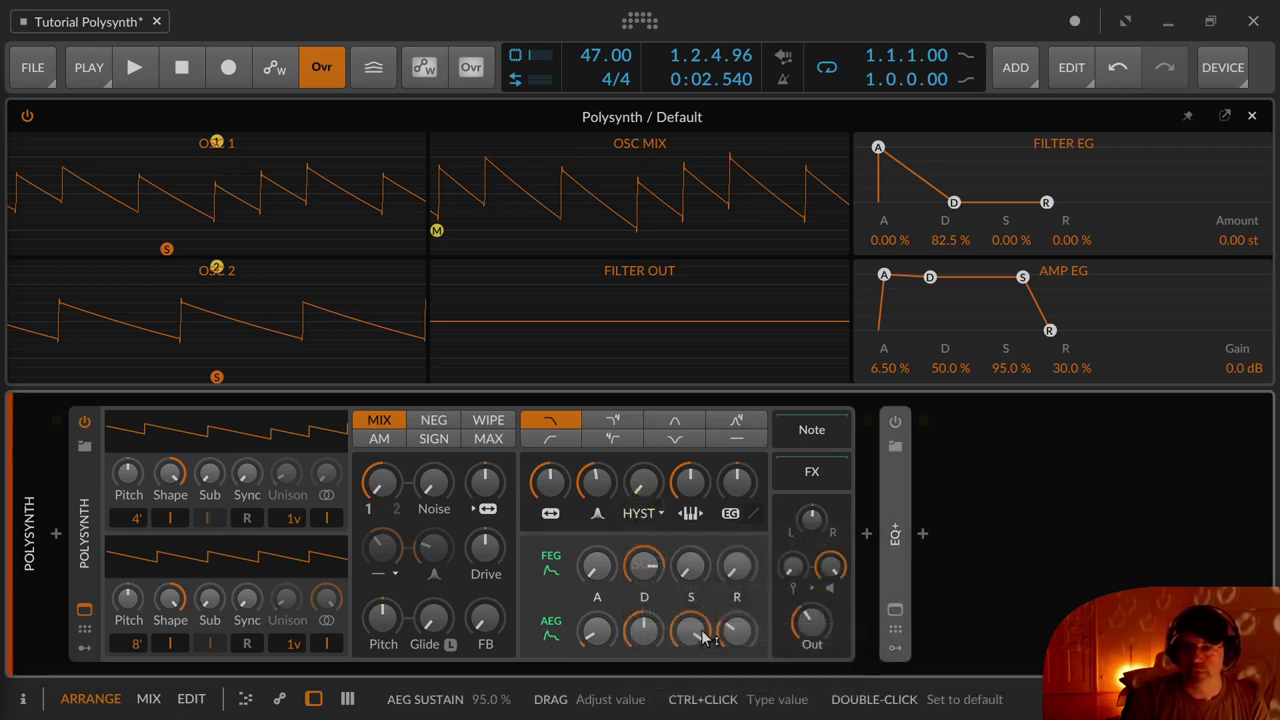
click(645, 513)
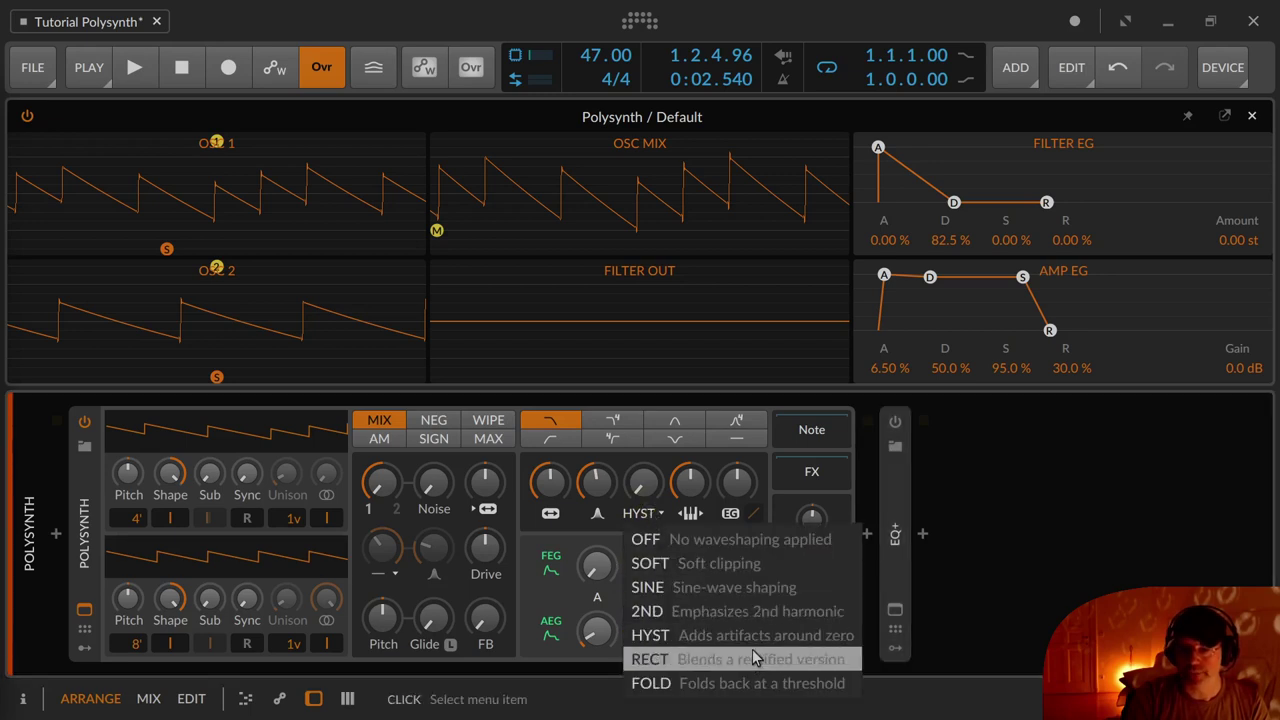
click(645, 488)
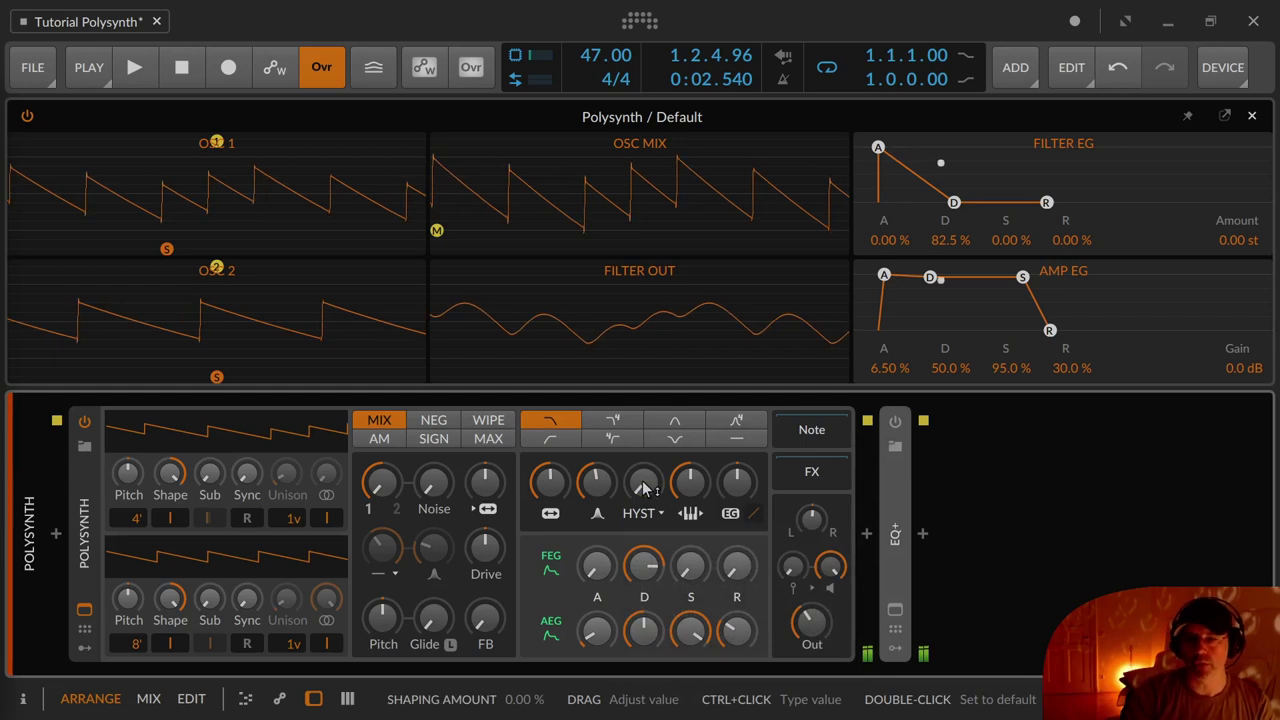
mouse_move(645, 488)
mouse_down()
mouse_move(645, 436)
mouse_move(645, 477)
mouse_up()
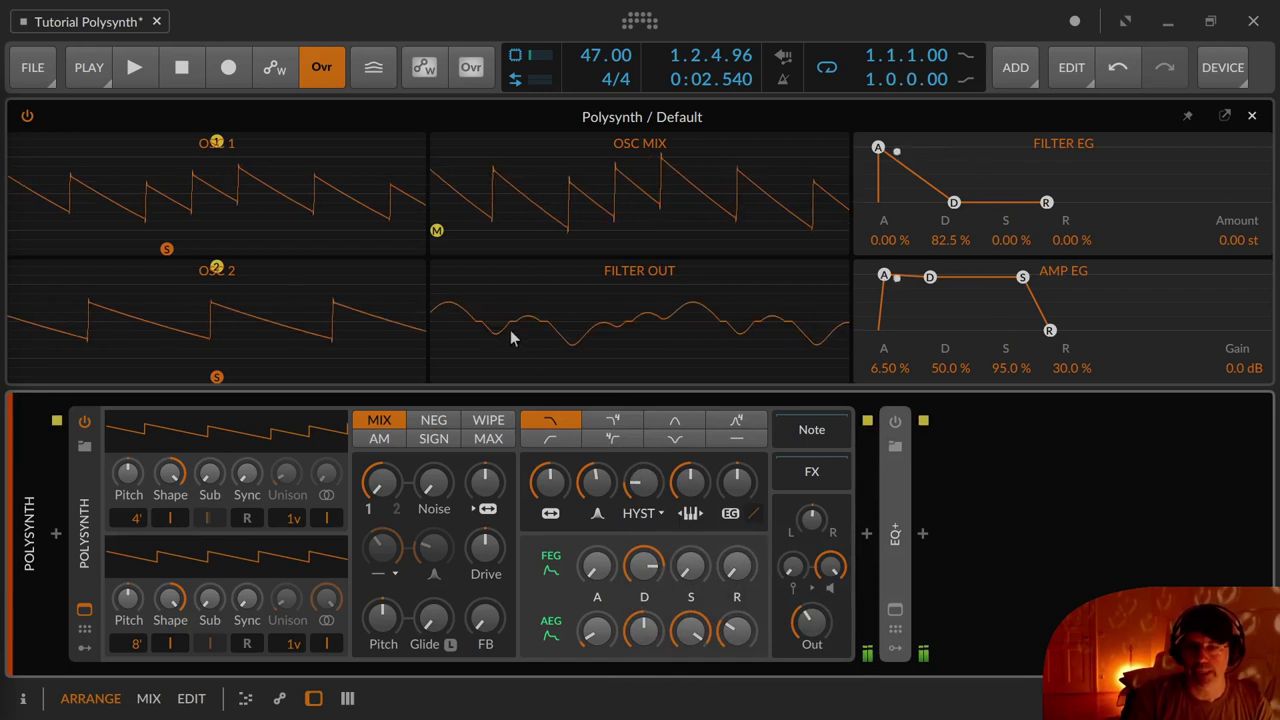
drag(644, 482, 644, 523)
Try the RECT waveshaper mode and raise its shaping amount to 100%
click(655, 514)
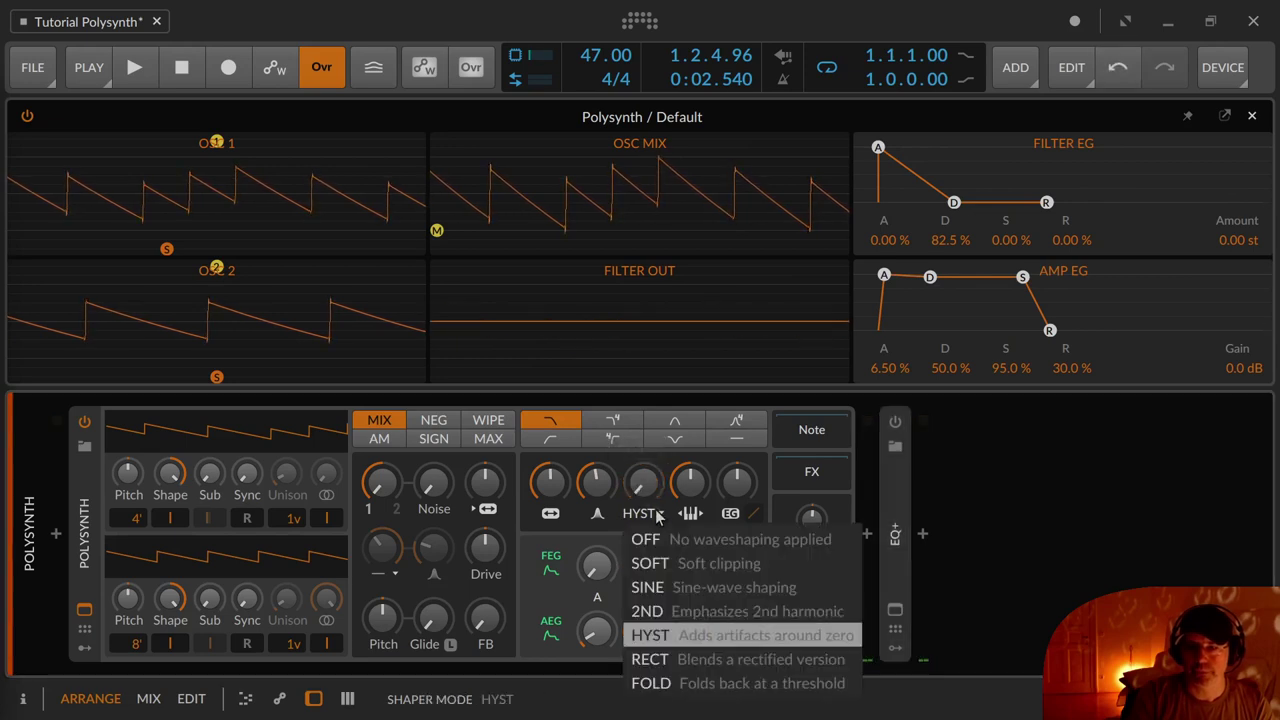
click(814, 661)
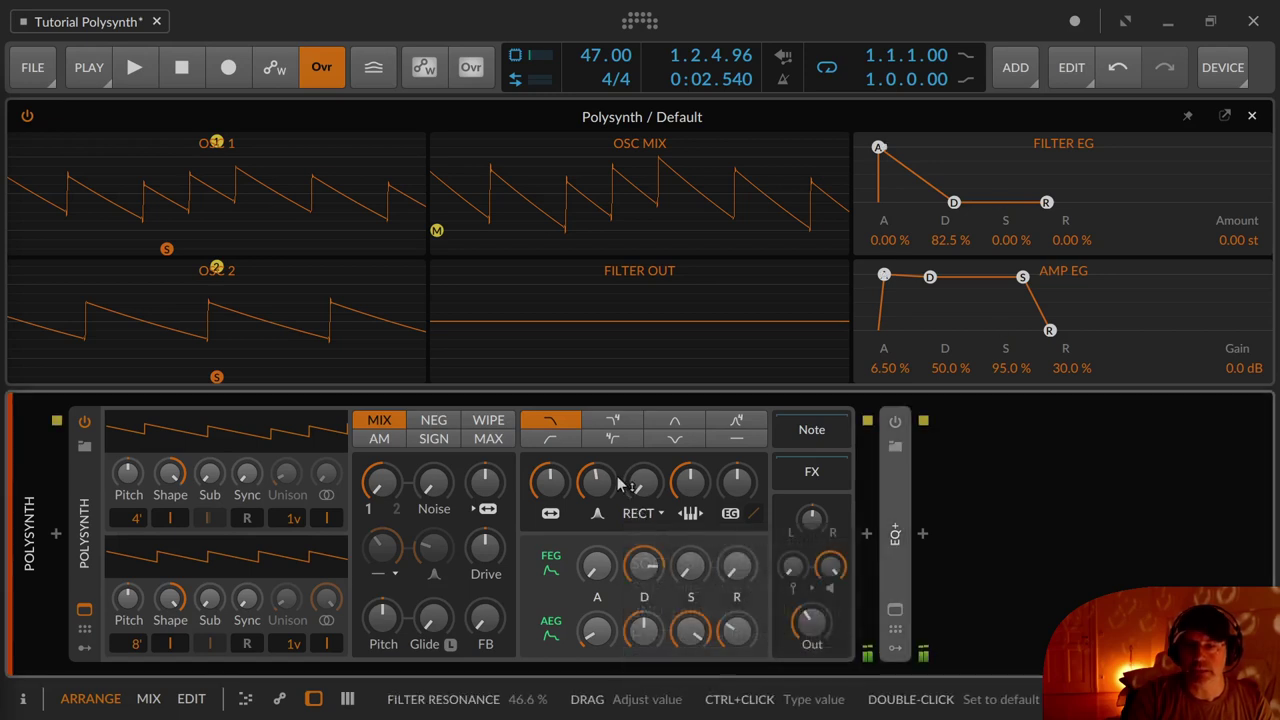
mouse_move(643, 483)
mouse_down()
mouse_move(643, 300)
mouse_move(643, 483)
mouse_up()
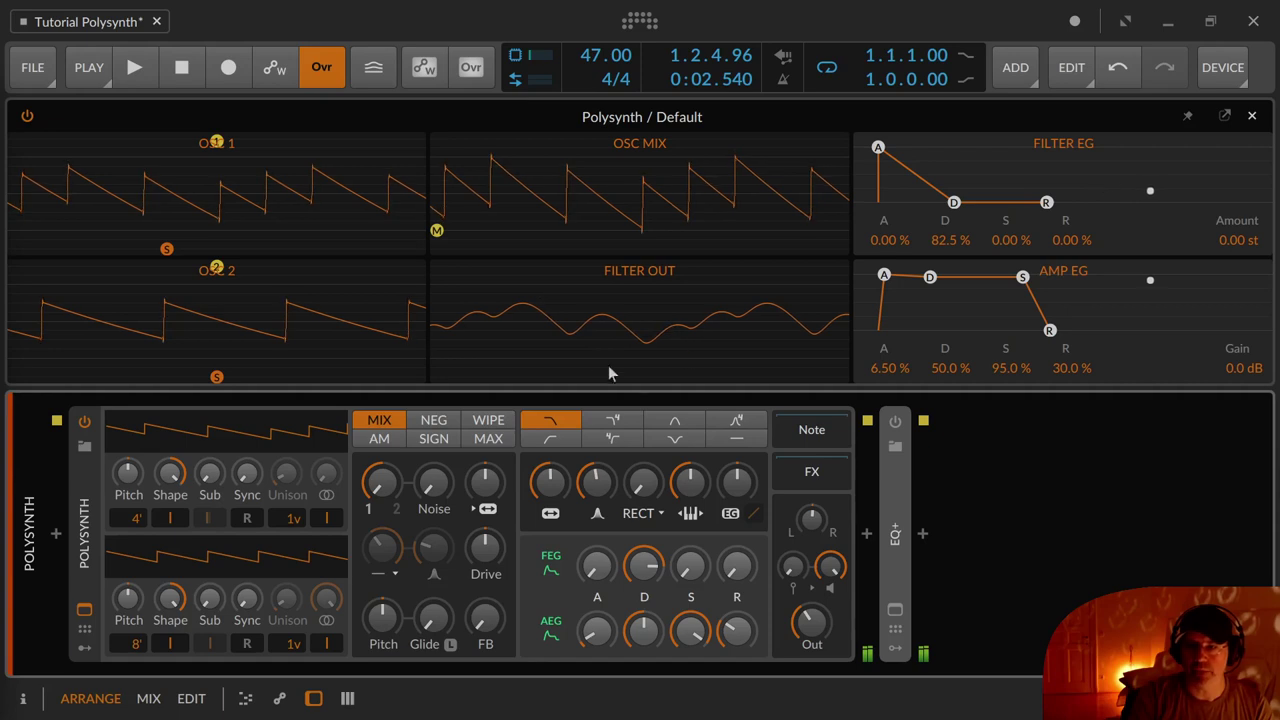
drag(643, 483, 643, 418)
drag(640, 507, 640, 505)
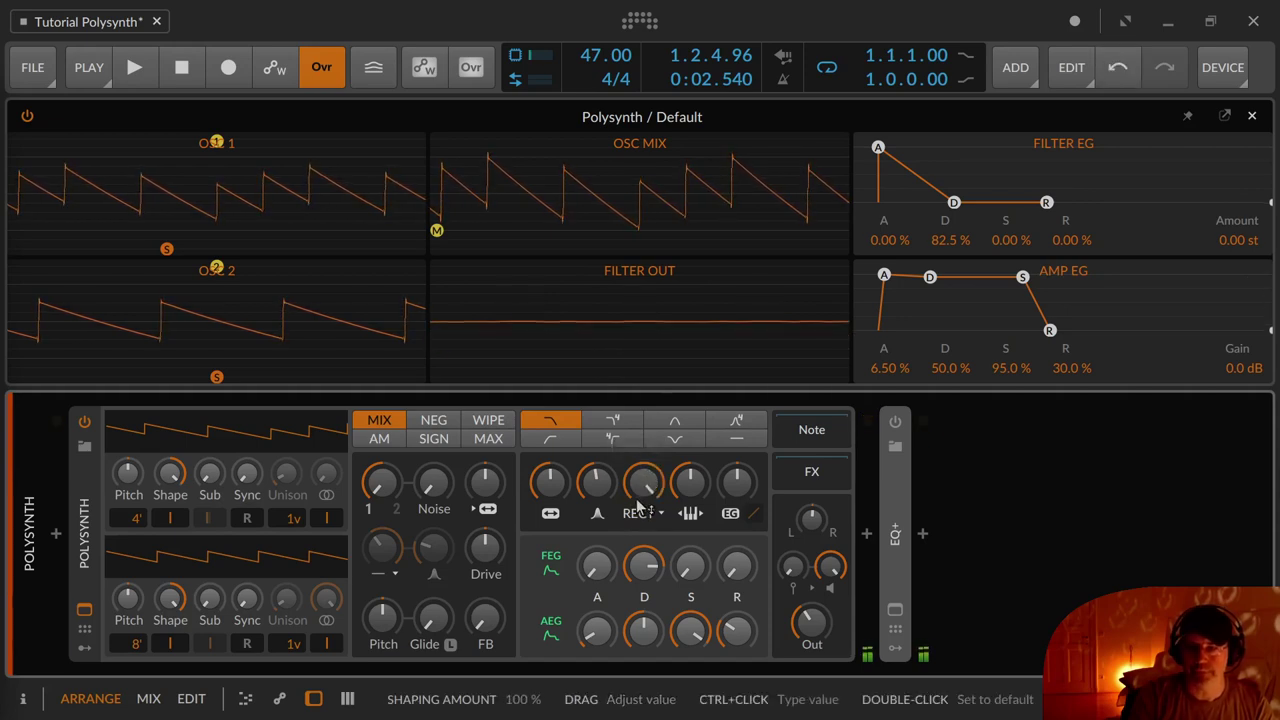
Set the waveshaper mode to FOLD and turn the shaping amount down to 0.00%
click(645, 513)
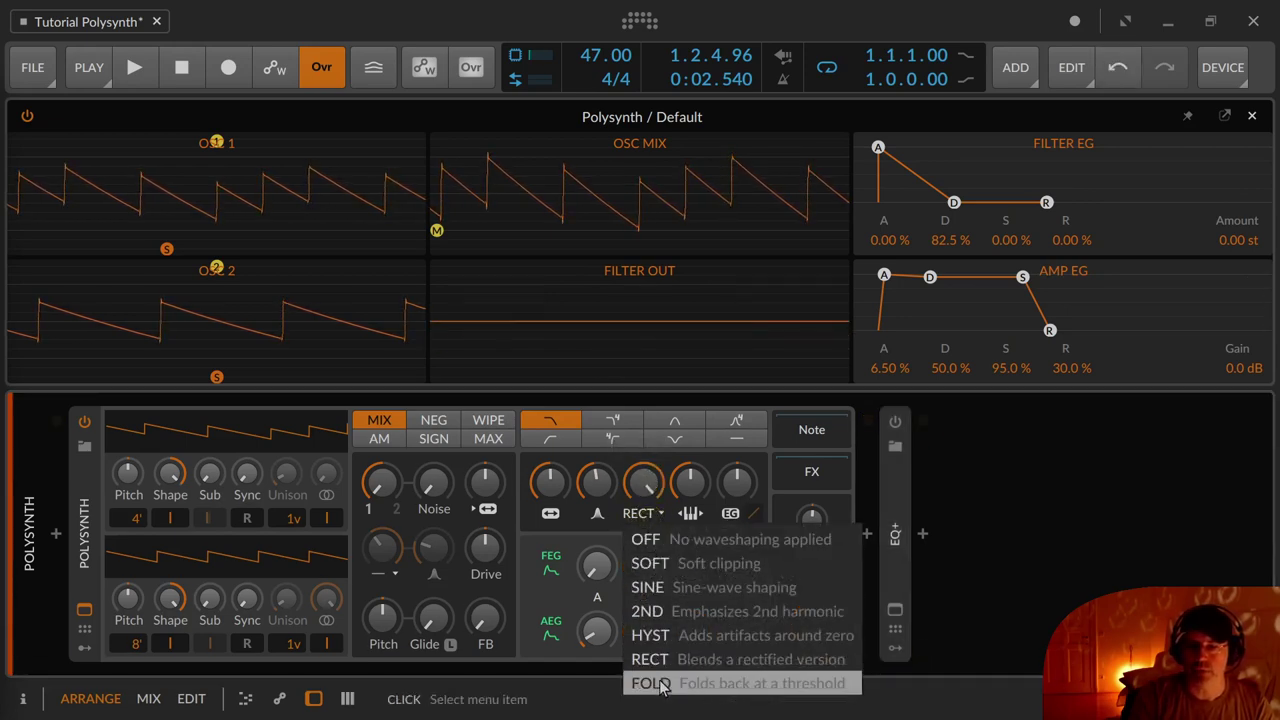
click(651, 683)
mouse_move(653, 489)
mouse_down()
mouse_move(653, 580)
mouse_move(653, 487)
mouse_move(644, 570)
mouse_up()
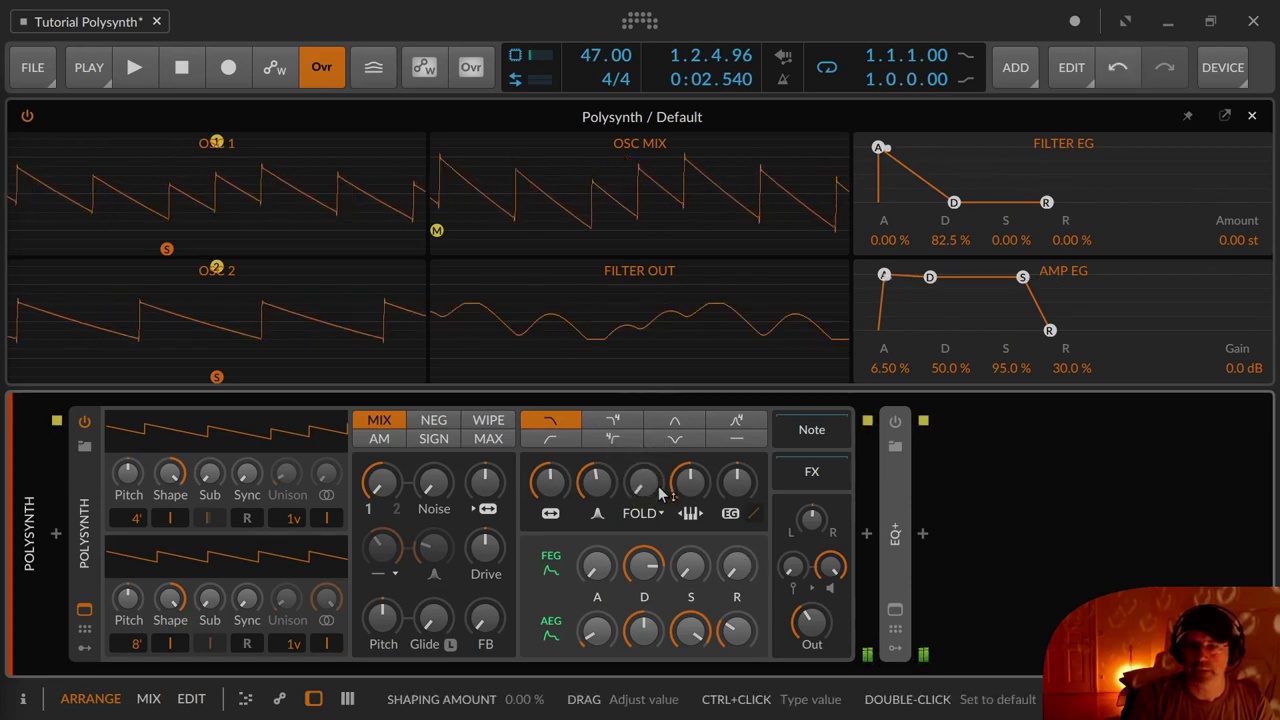
Try the FOLD waveshaper mode at a 100% shaping amount and reset the amount to 0.00%
mouse_move(644, 484)
mouse_down()
mouse_move(644, 397)
mouse_move(644, 485)
mouse_up()
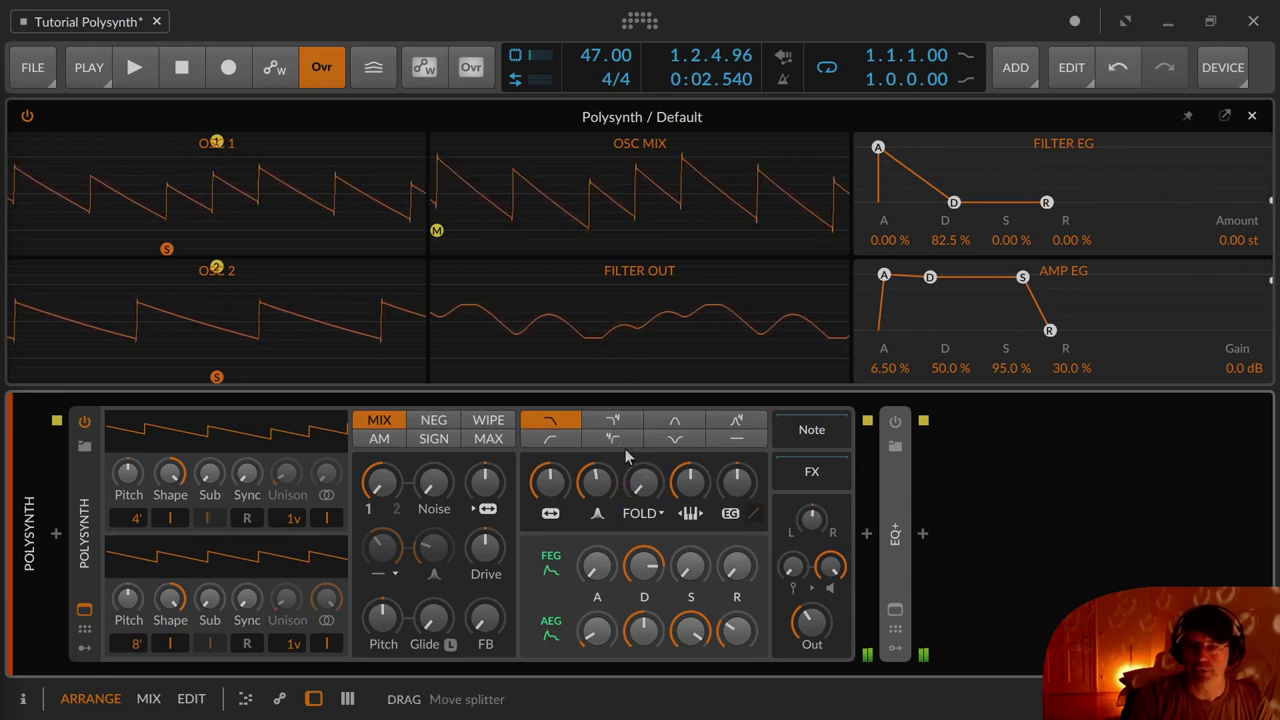
drag(644, 482, 644, 425)
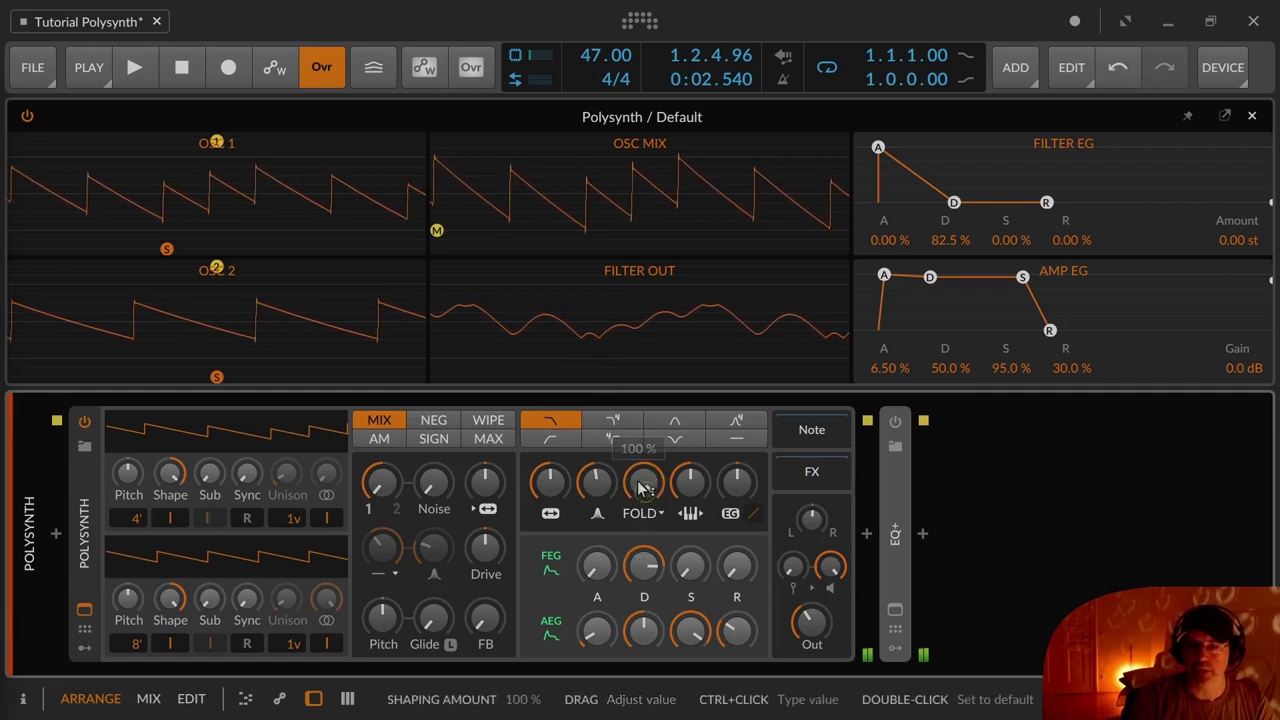
double_click(642, 484)
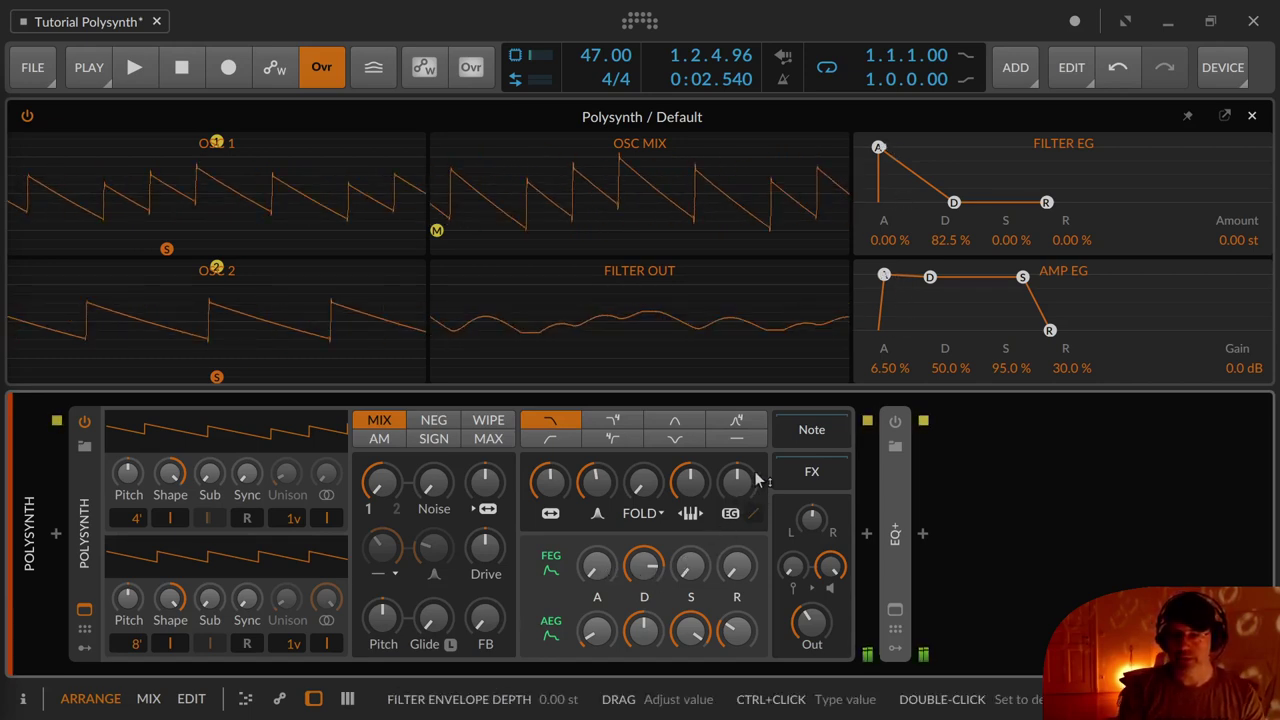
Set the filter envelope depth to +96.00 st, with the filter envelope's attack at 33.1% and decay at 26.5%
drag(757, 481, 757, 400)
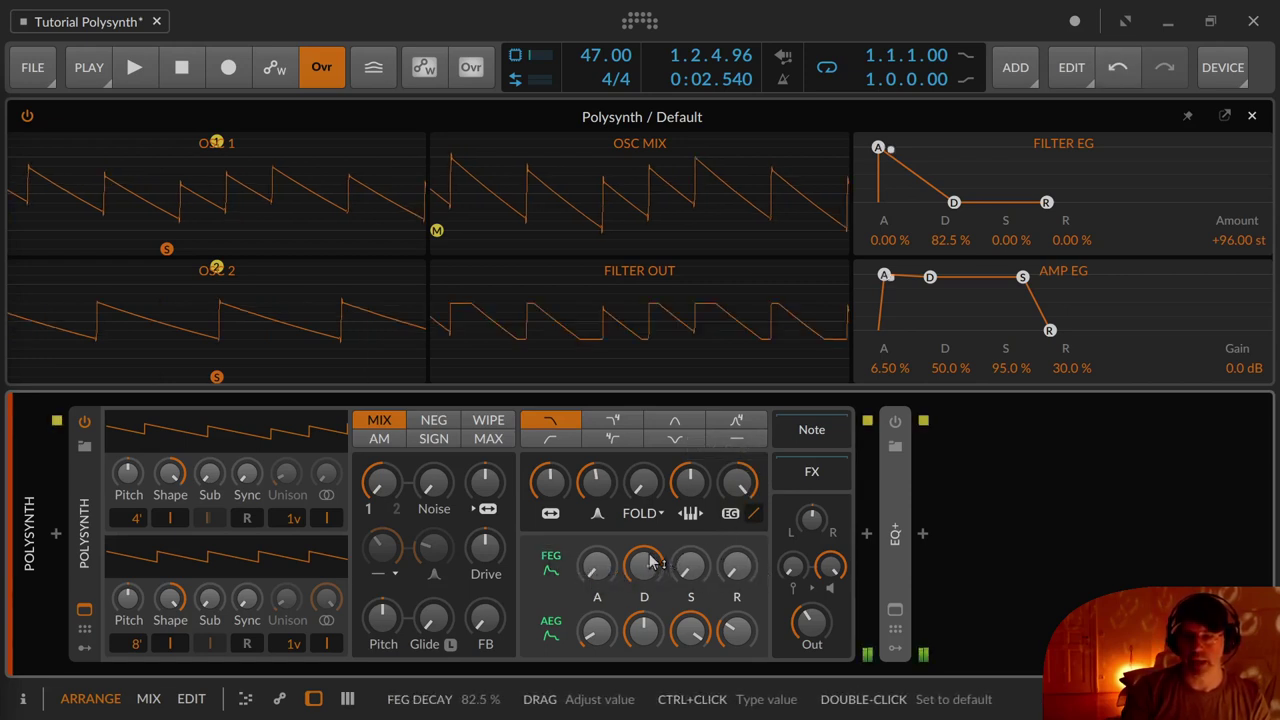
drag(644, 566, 644, 620)
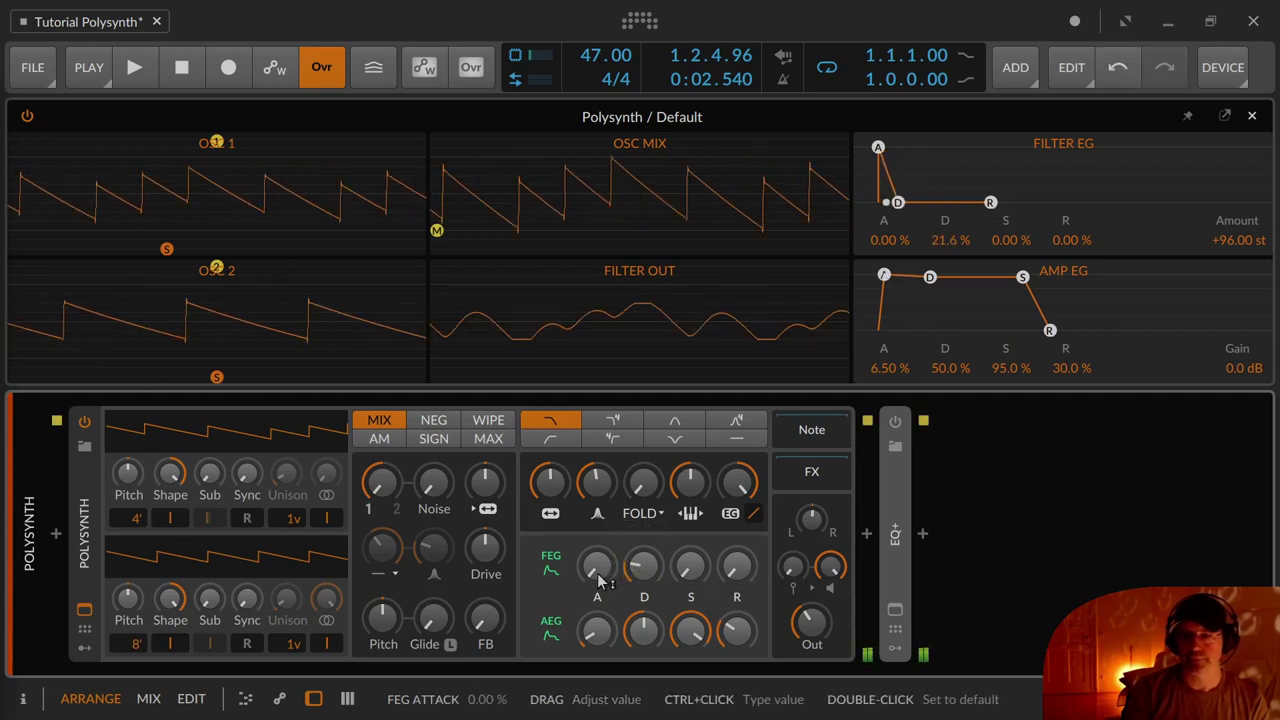
drag(644, 566, 596, 512)
drag(596, 580, 596, 545)
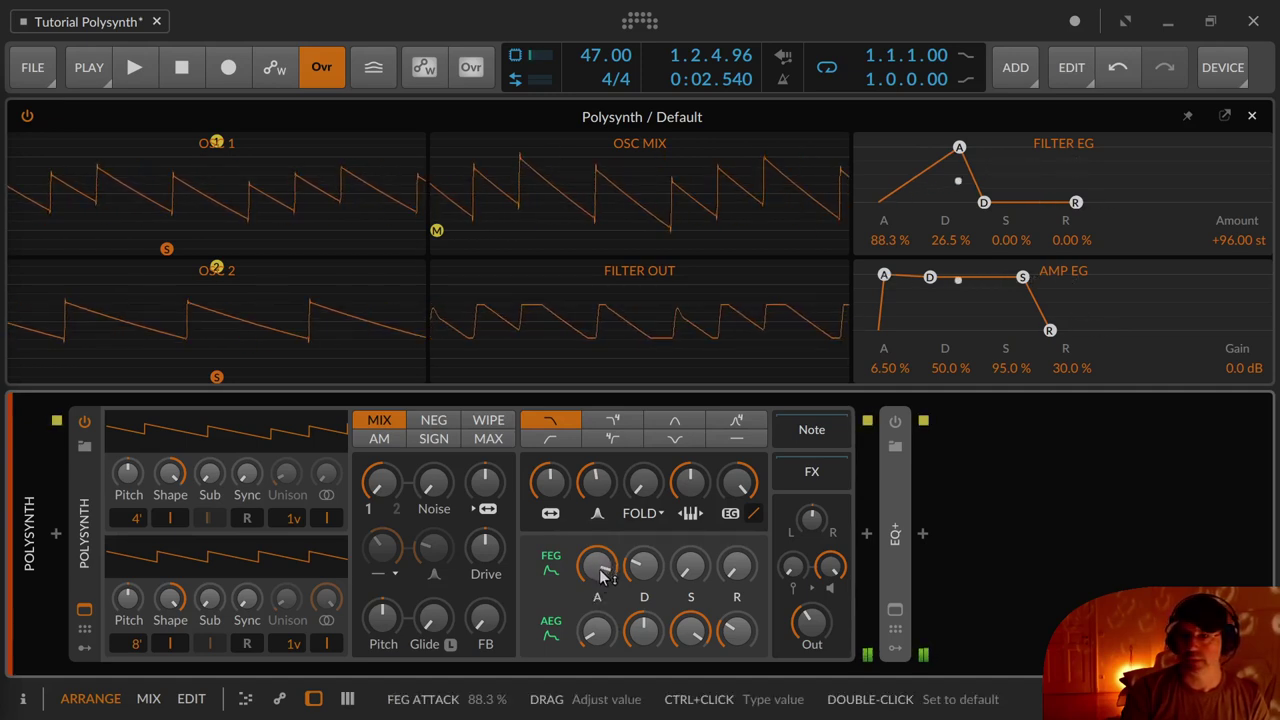
drag(603, 572, 745, 597)
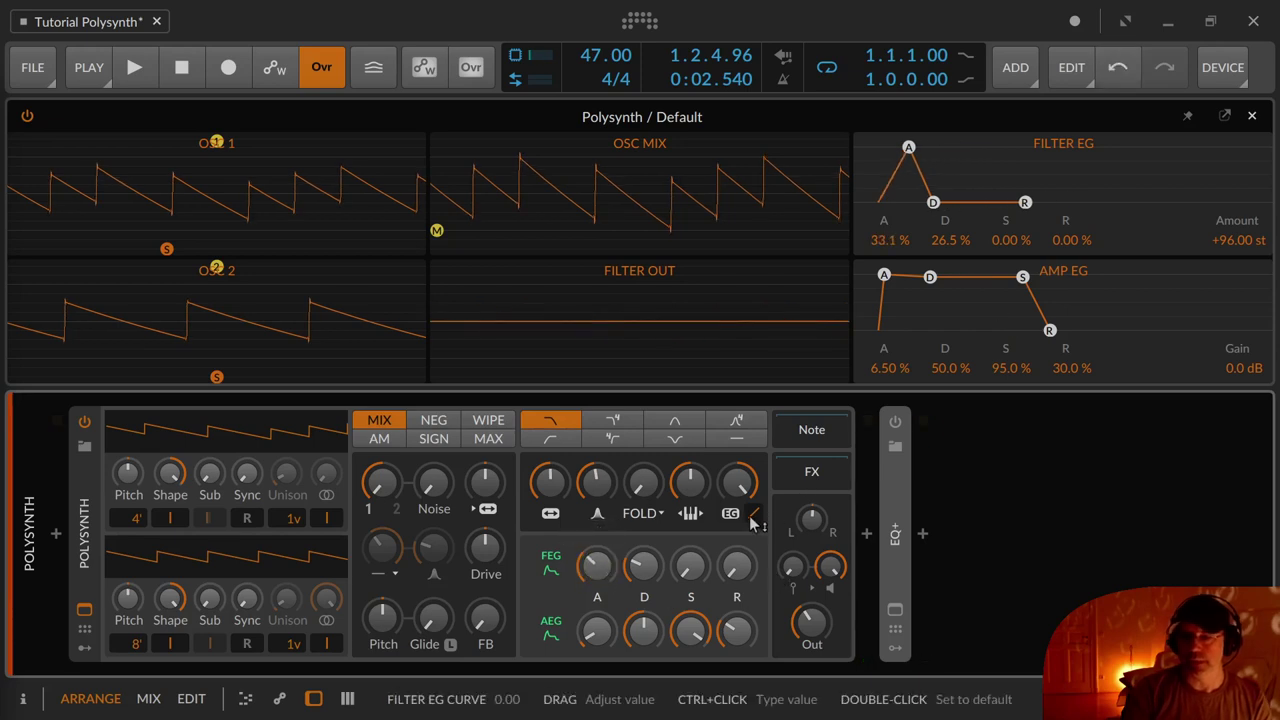
Try positive and negative filter envelope curves, including 0.58 and 1.00, and reset the curve to 0.00
drag(755, 521, 755, 535)
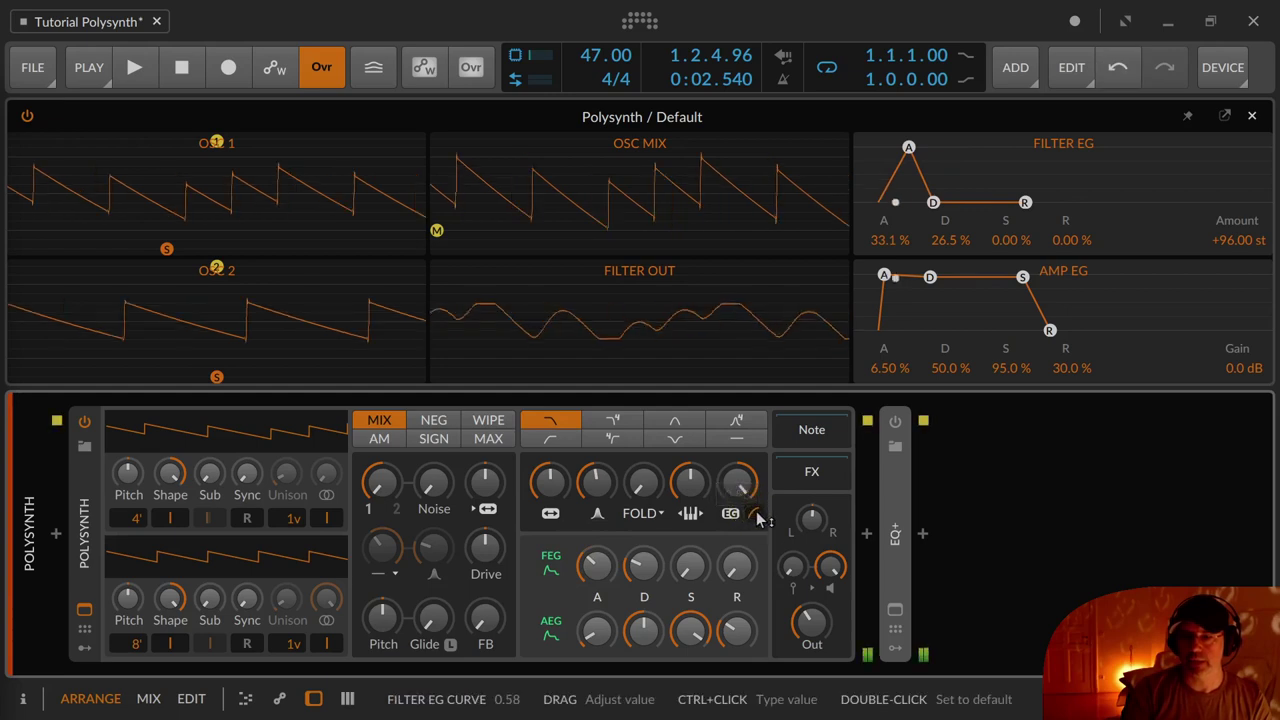
drag(752, 513, 752, 545)
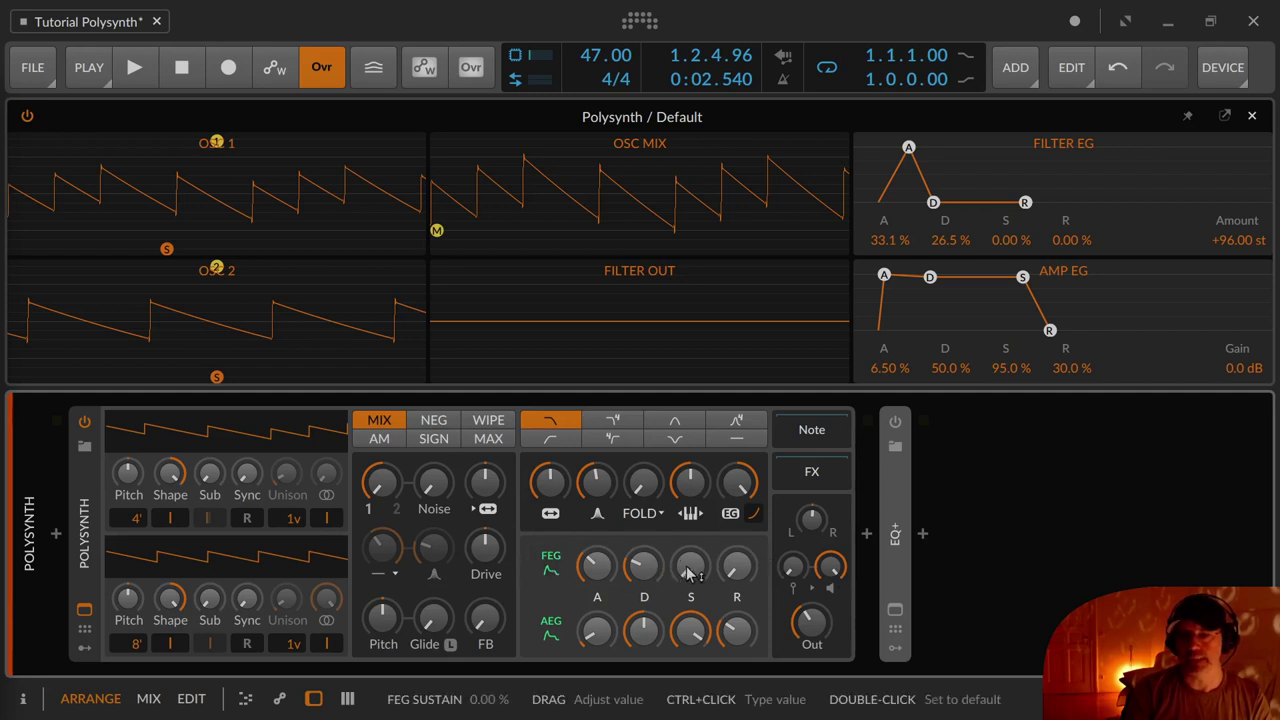
drag(753, 515, 750, 512)
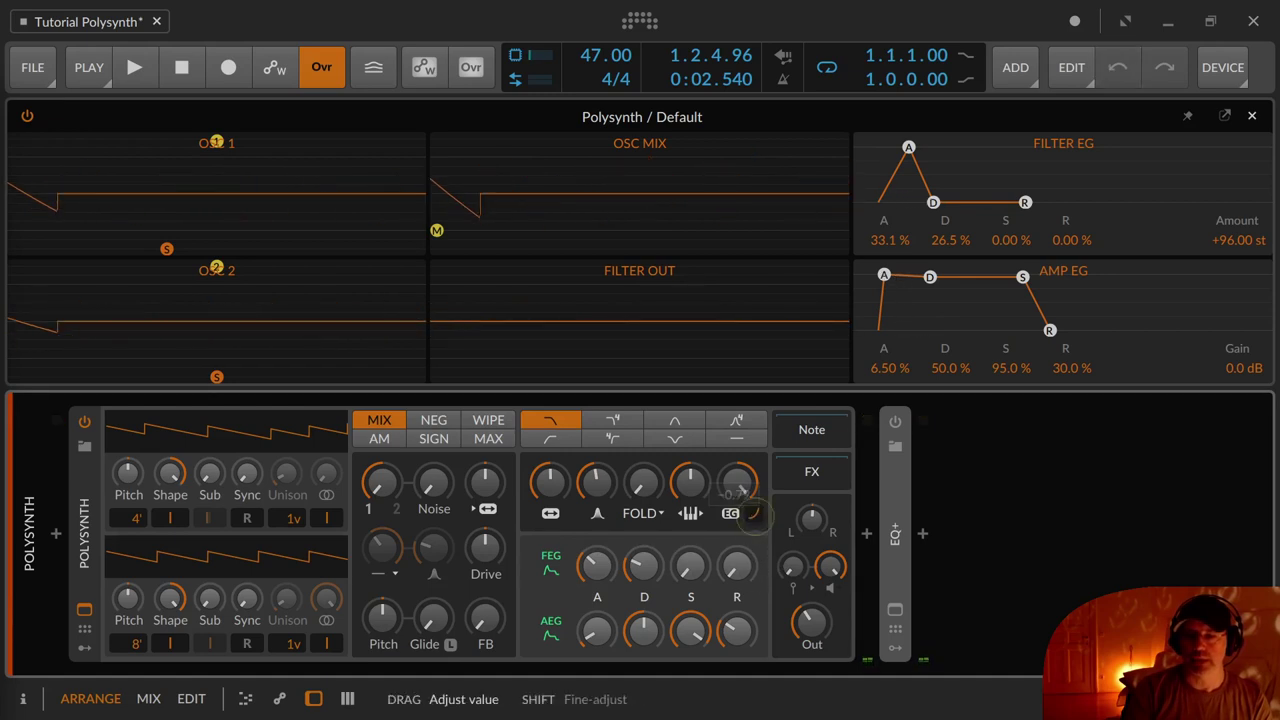
drag(753, 513, 753, 512)
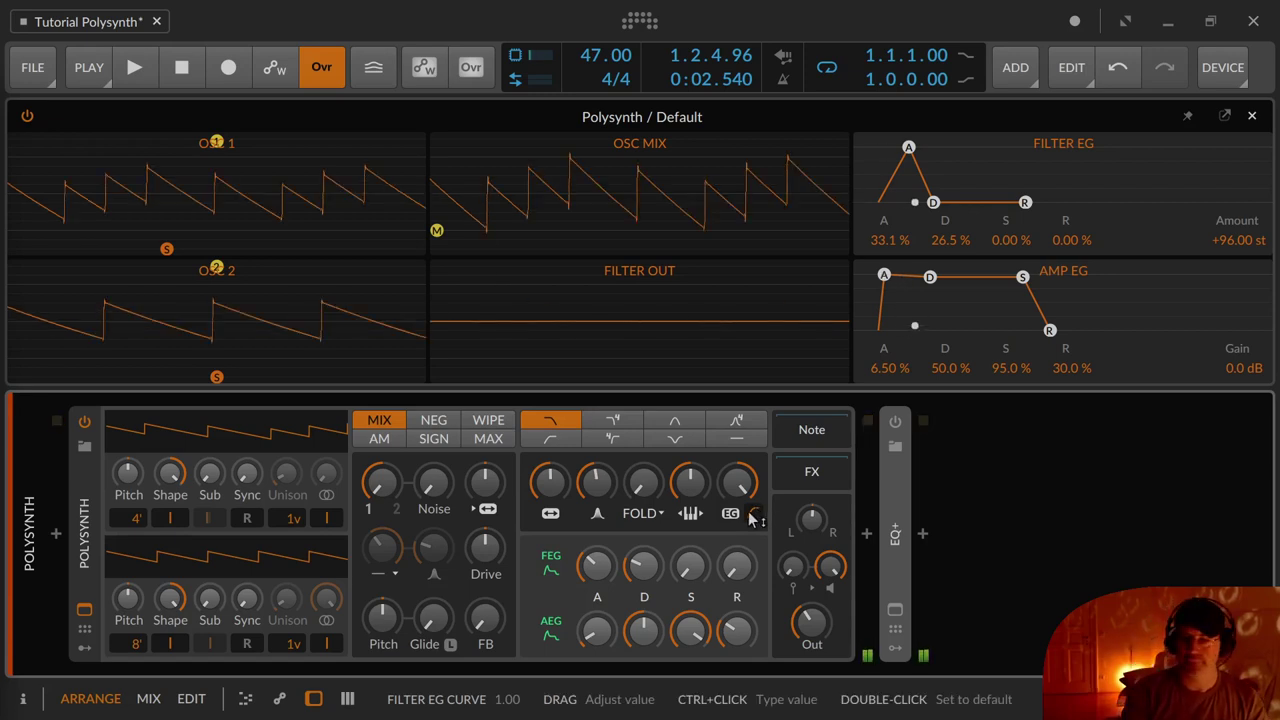
drag(754, 518, 754, 560)
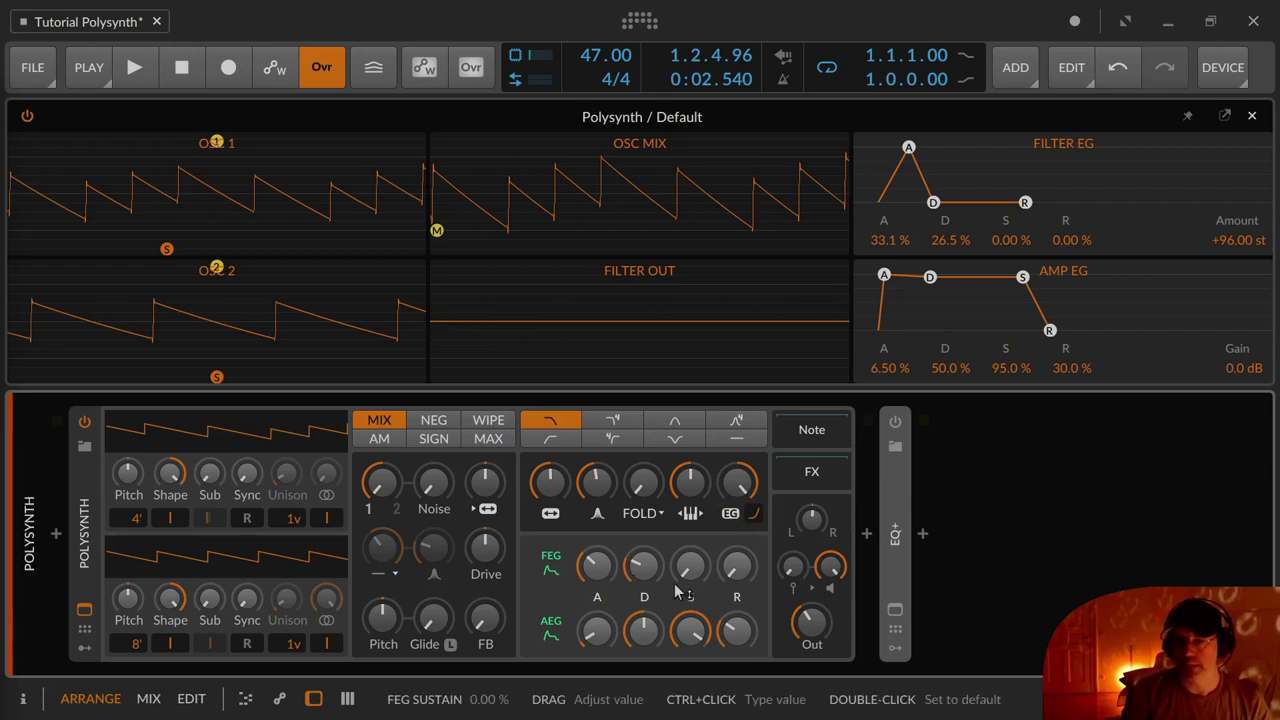
ctrl+click(757, 525)
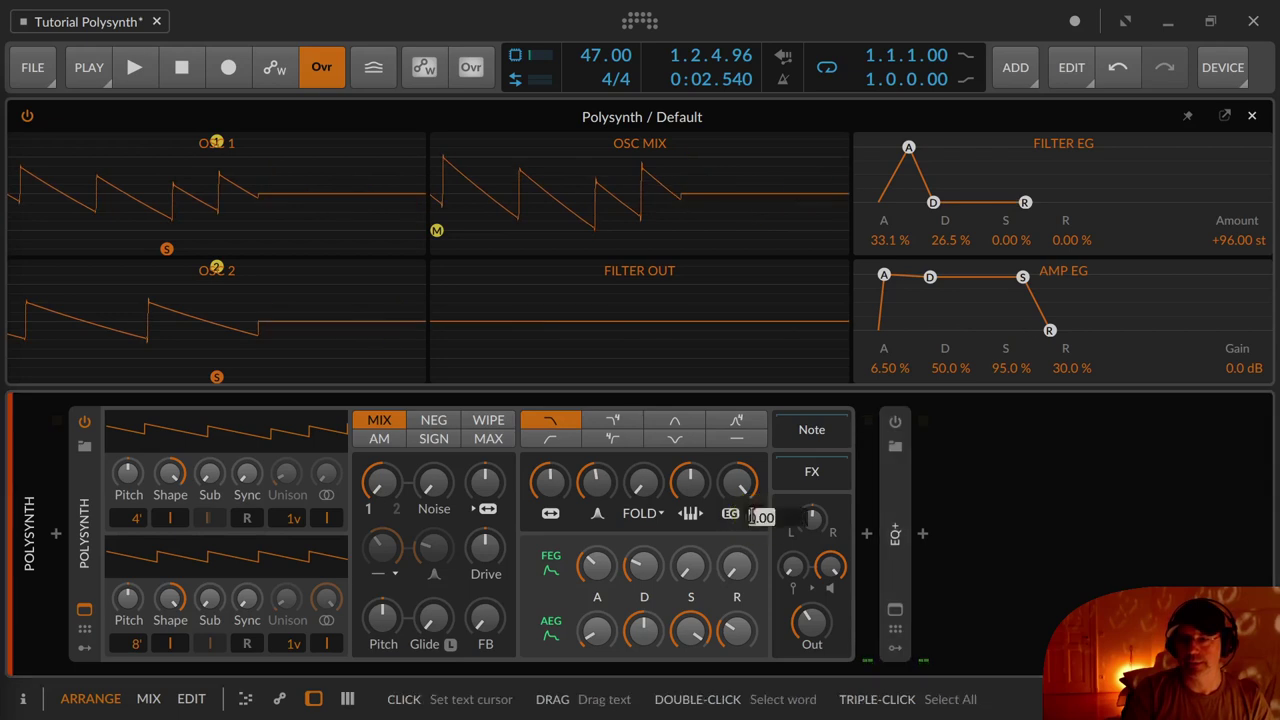
click(689, 512)
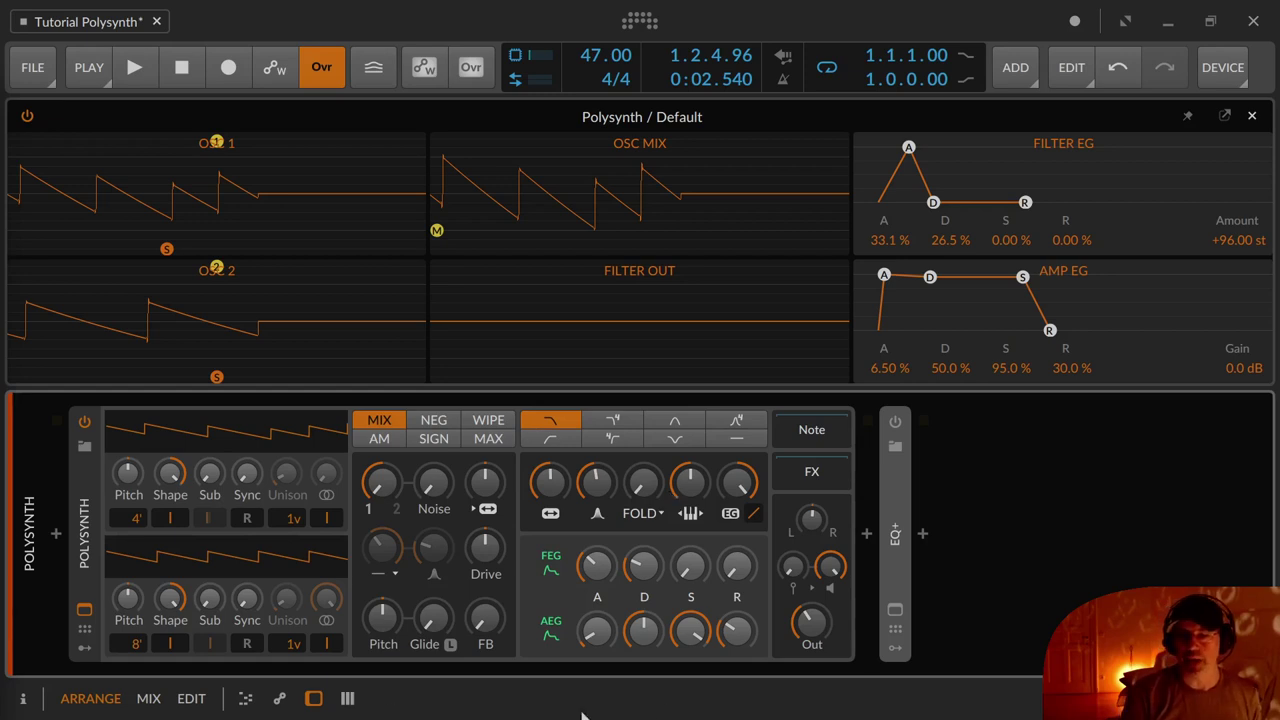
Show which parameters the filter envelope can modulate and leave the modulation assignment mode
click(552, 565)
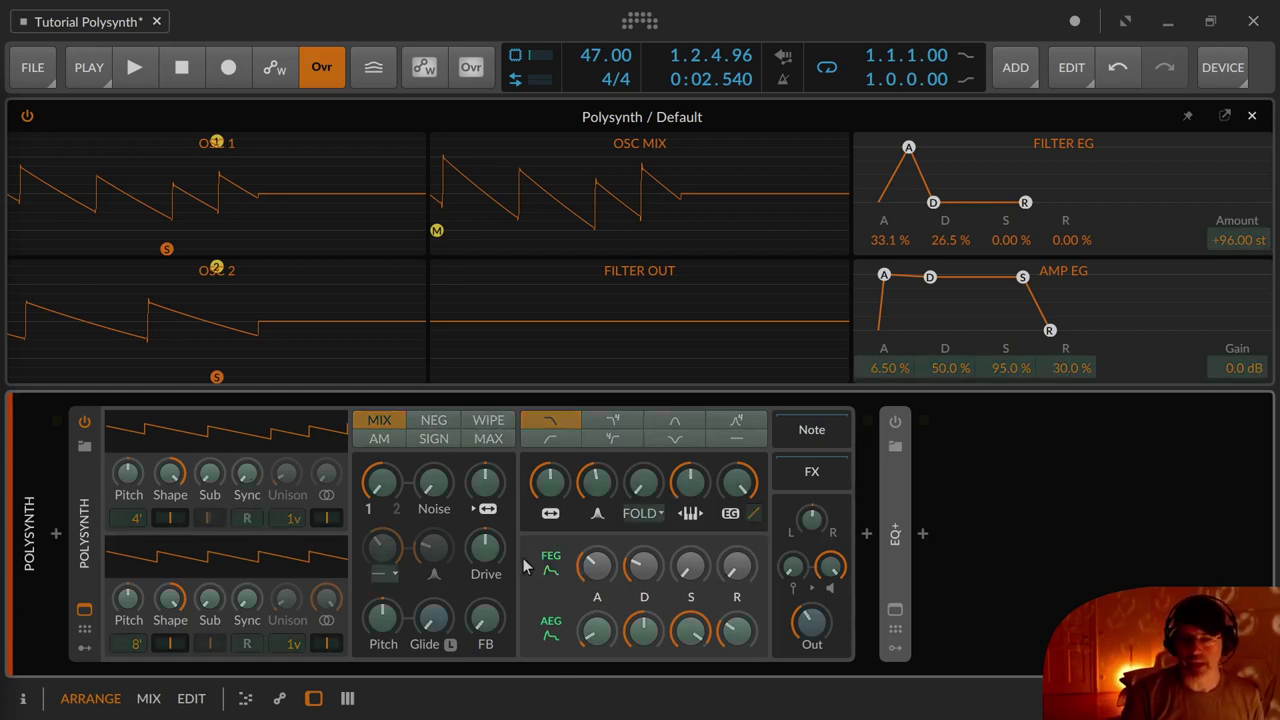
click(562, 567)
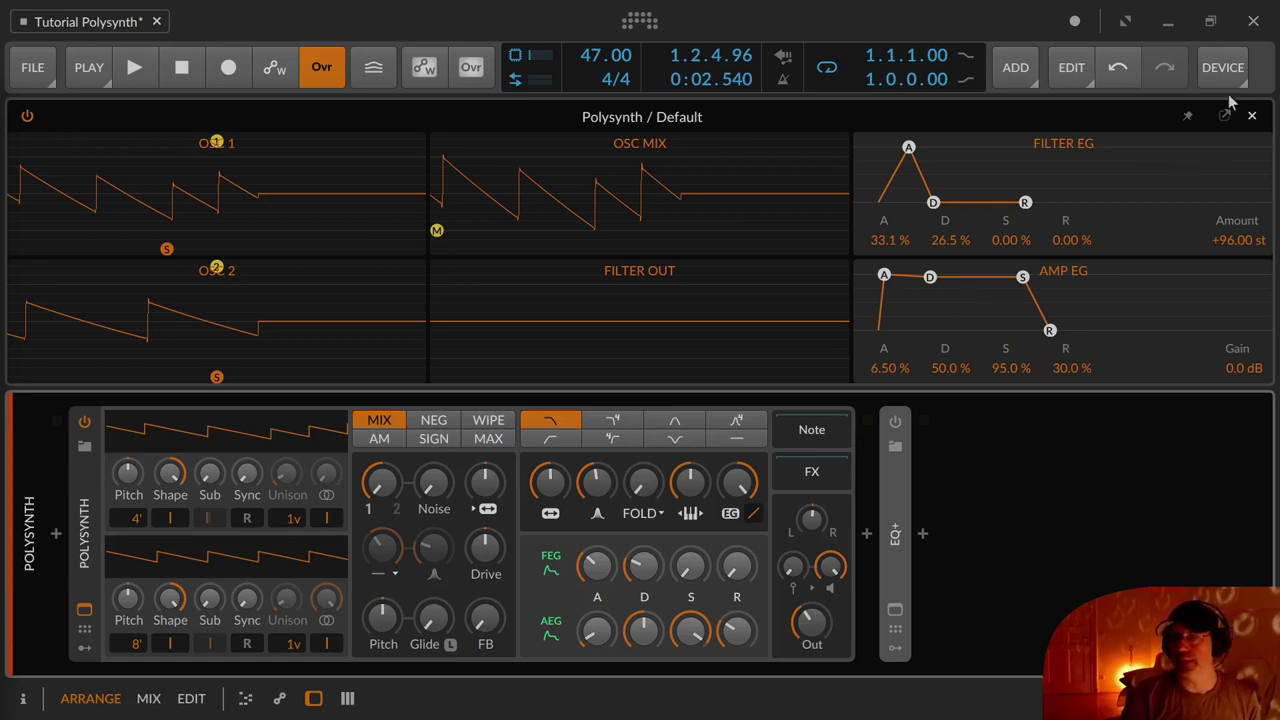
Close the expanded Polysynth view, then open the device's built-in help page and close it
click(1251, 118)
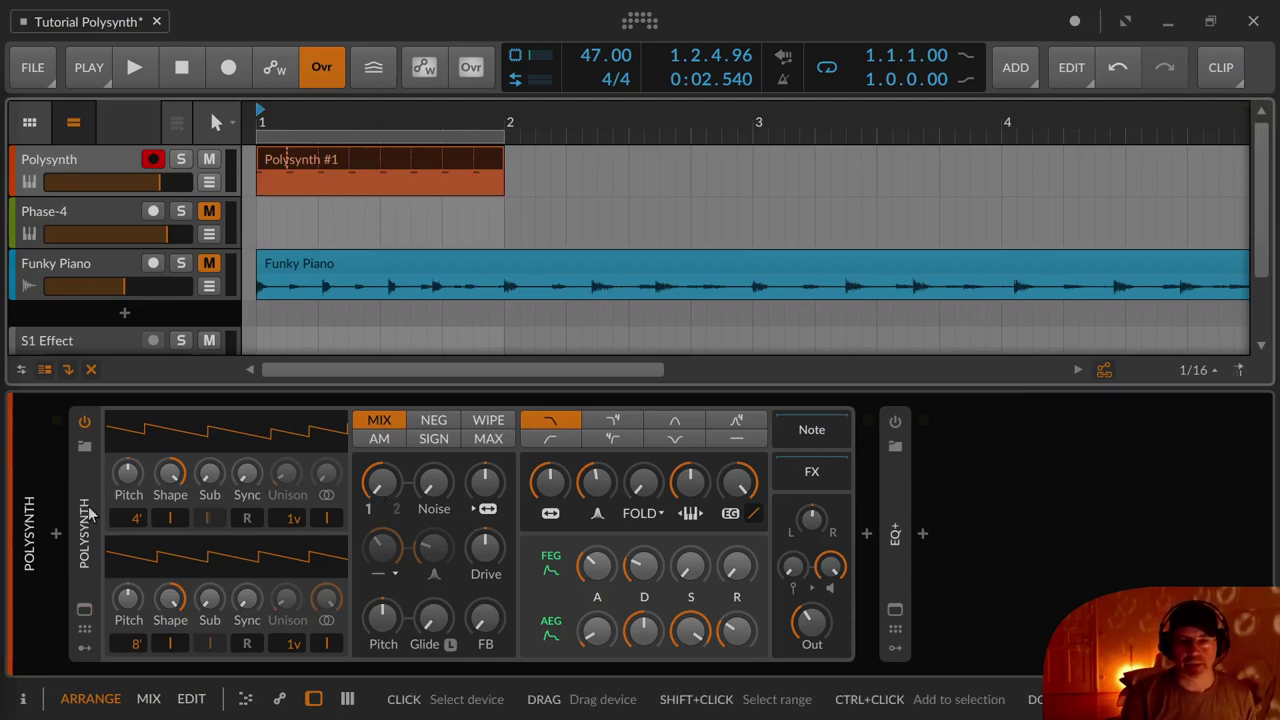
key(F1)
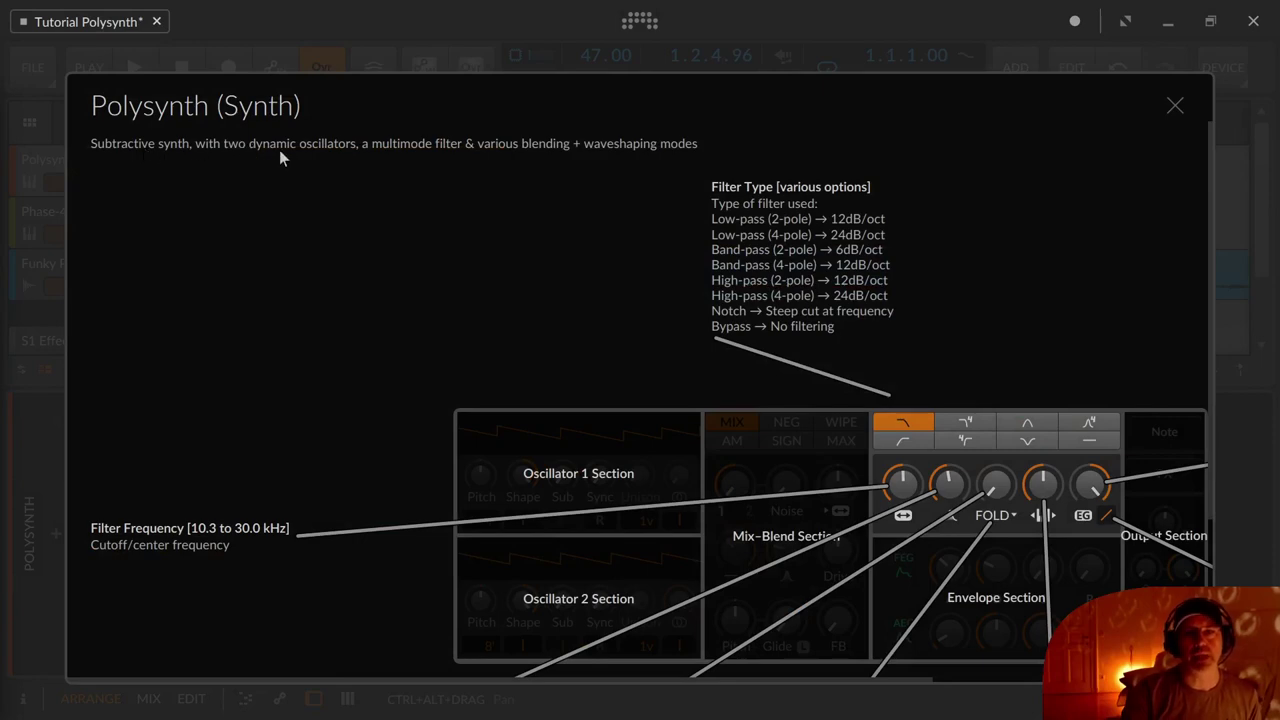
click(1172, 110)
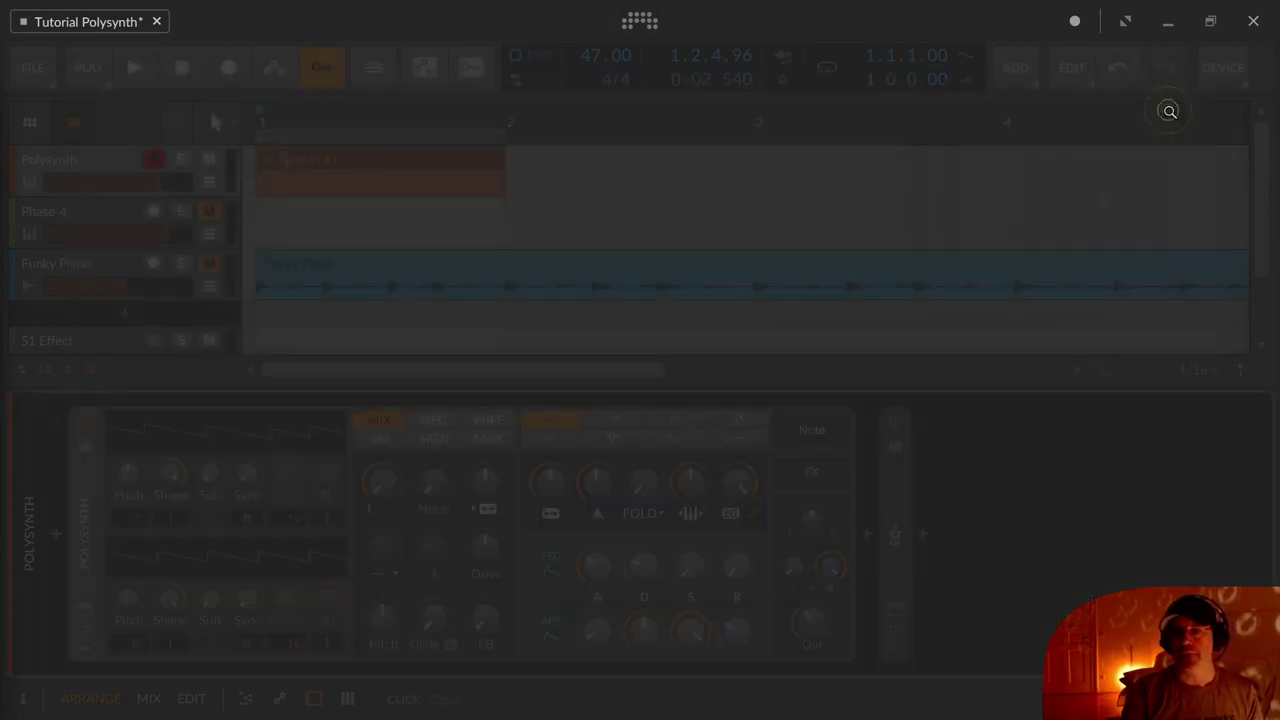